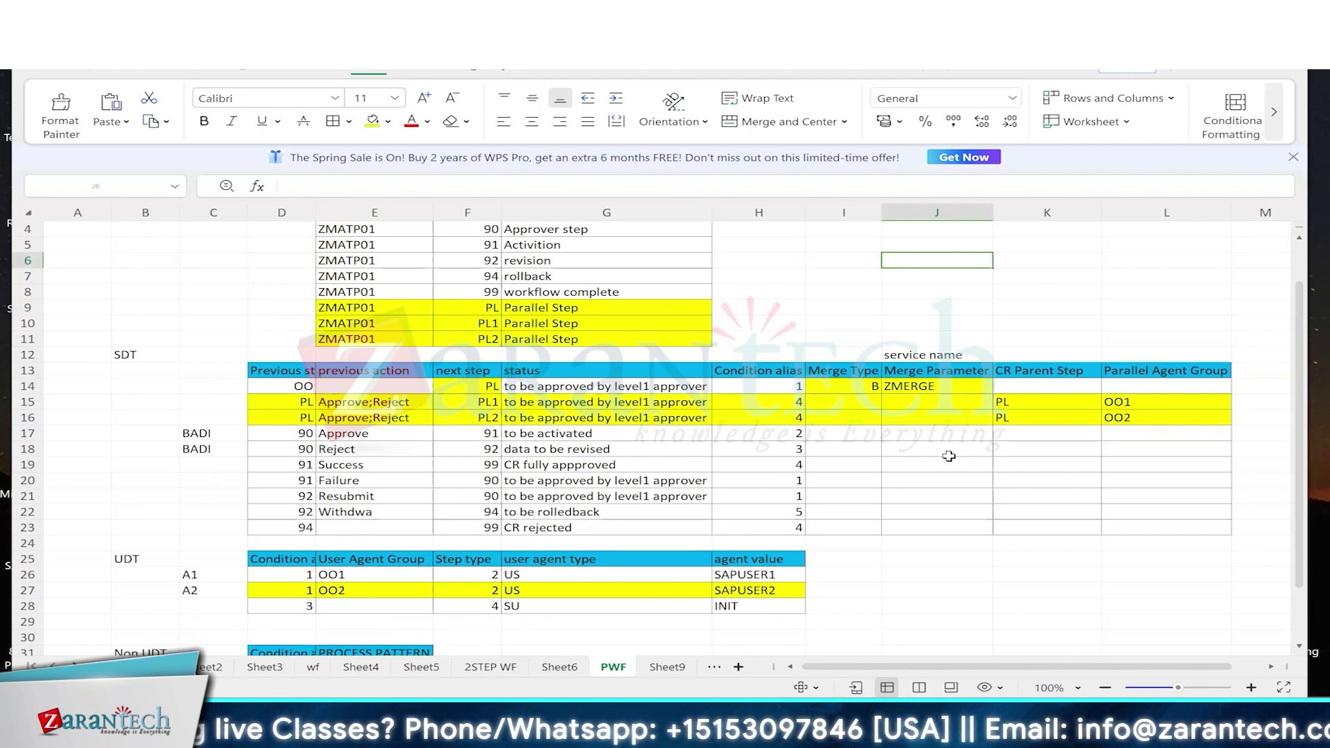
Switch from the PWF worksheet to SAP Easy Access and open Master Data Governance Customizing with transaction MDGIMG.
{"action": "scroll", "coordinate": [949, 455], "scroll_direction": "up", "scroll_amount": 1}
{"action": "scroll", "coordinate": [949, 456], "scroll_direction": "down", "scroll_amount": 2}
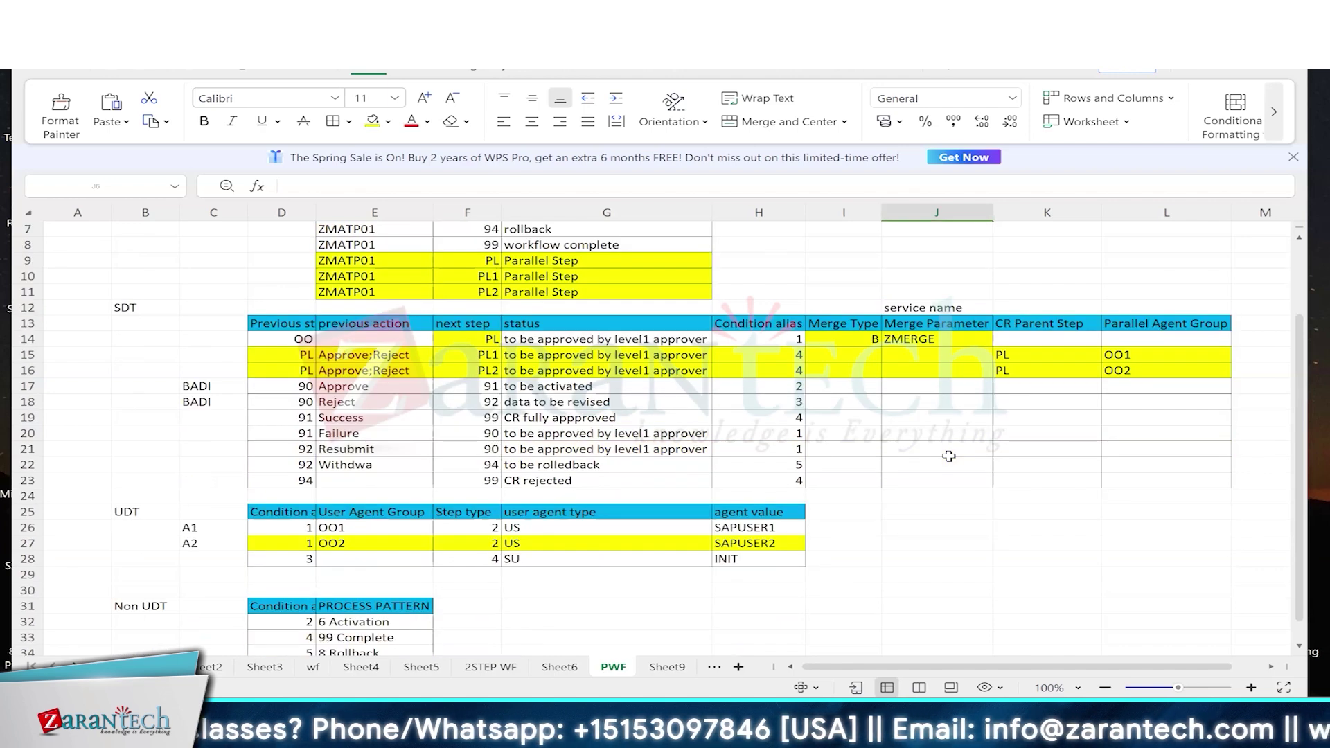
{"action": "scroll", "coordinate": [820, 576], "scroll_direction": "down", "scroll_amount": 1}
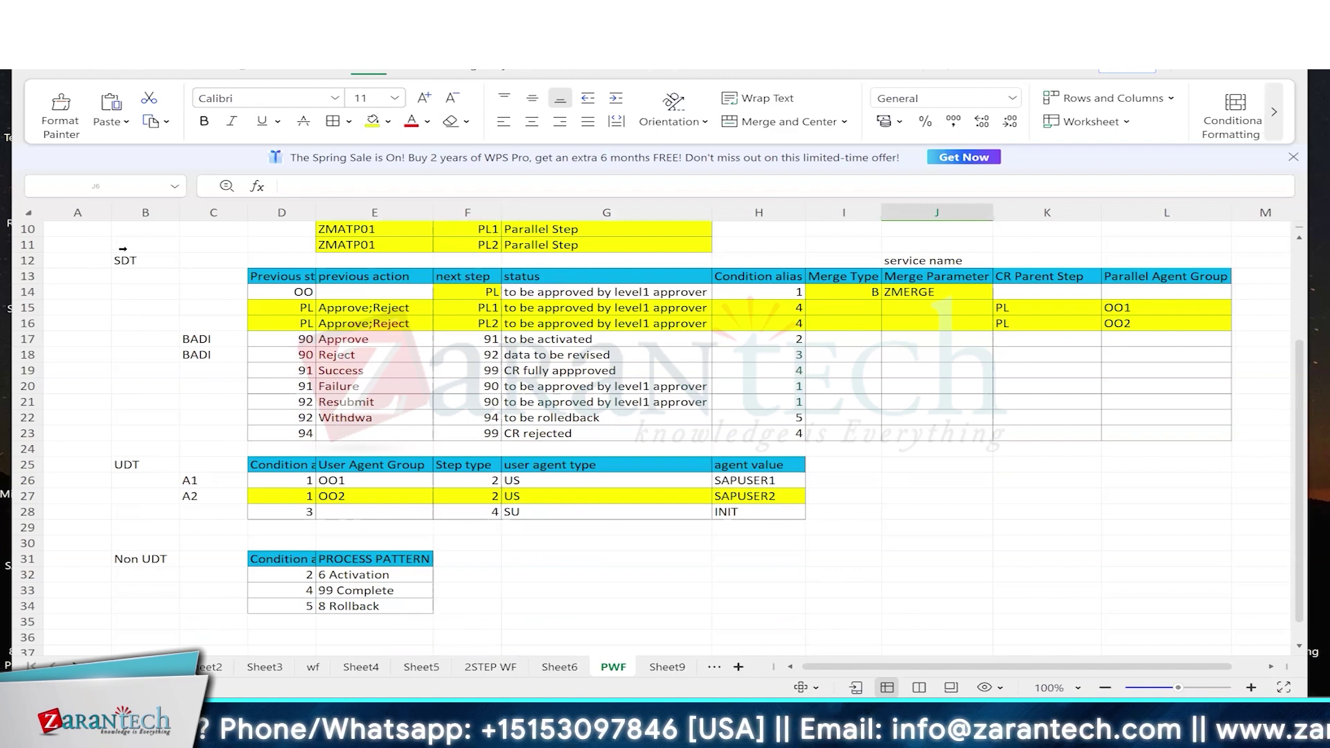
{"action": "mouse_move", "coordinate": [803, 721]}
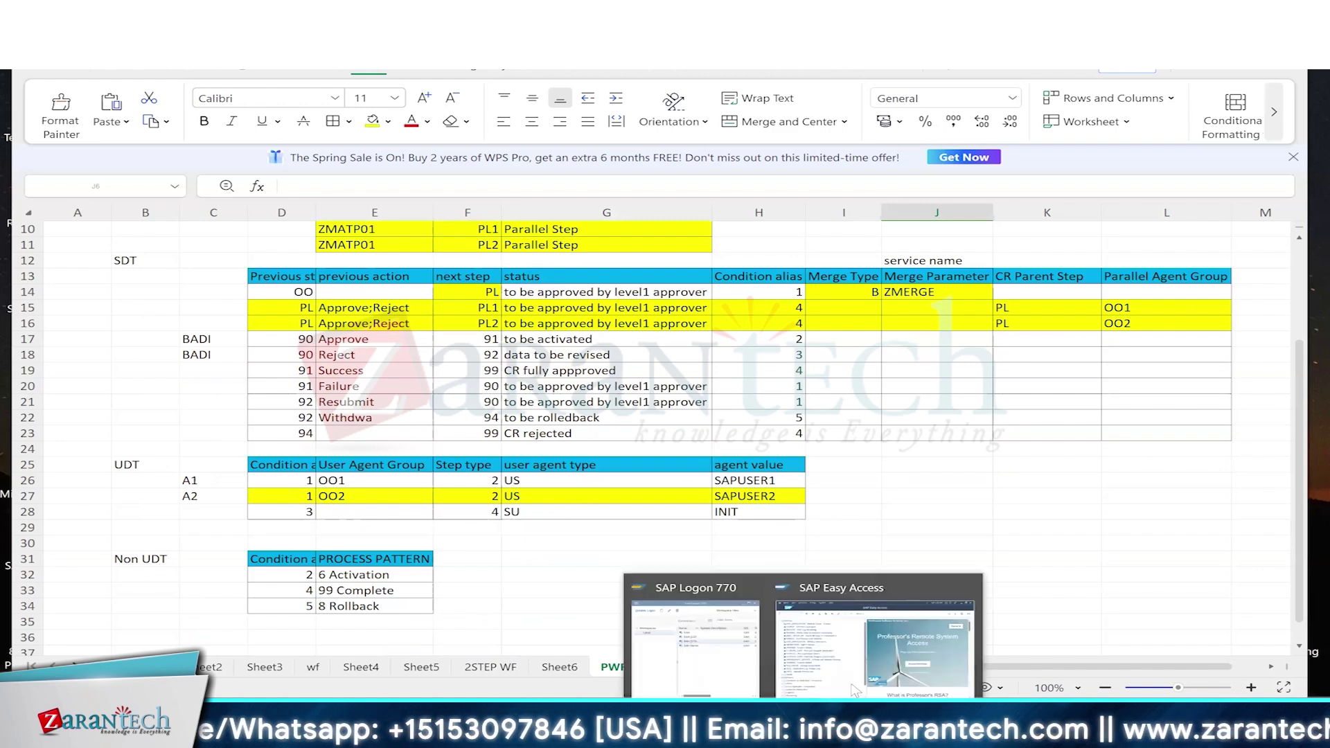
{"action": "left_click", "coordinate": [874, 644]}
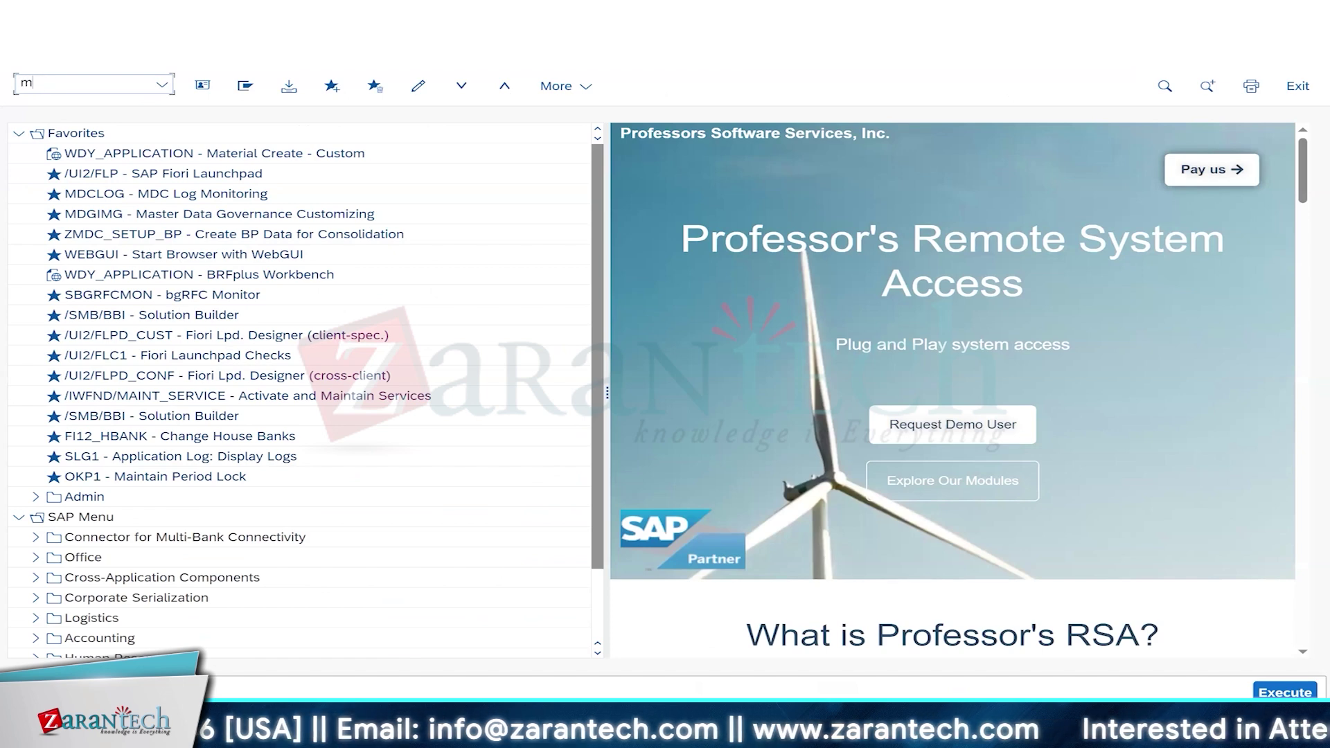
{"action": "type", "text": "img"}
{"action": "key", "text": "Return"}
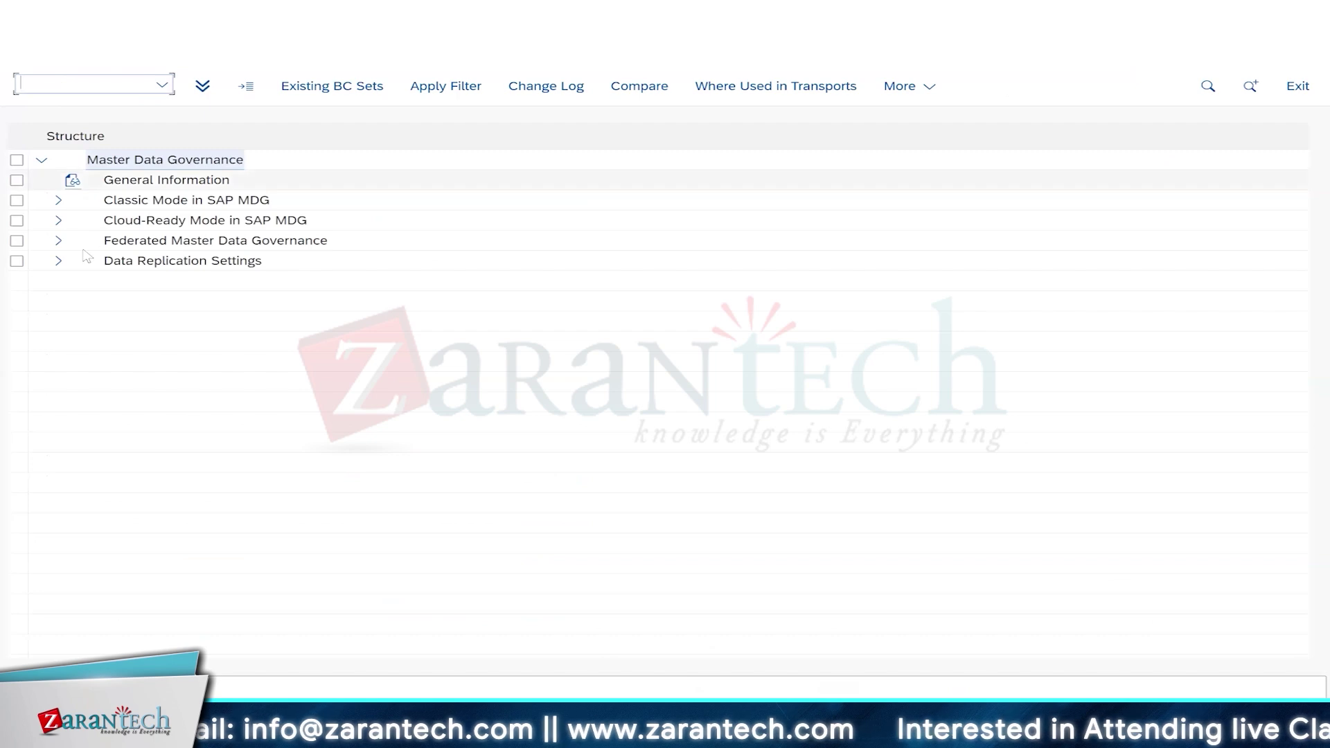
Open the Create Change Request Type activity under Classic Mode, Central Governance, General Settings, Process Modeling, Change Requests.
{"action": "left_click", "coordinate": [59, 199]}
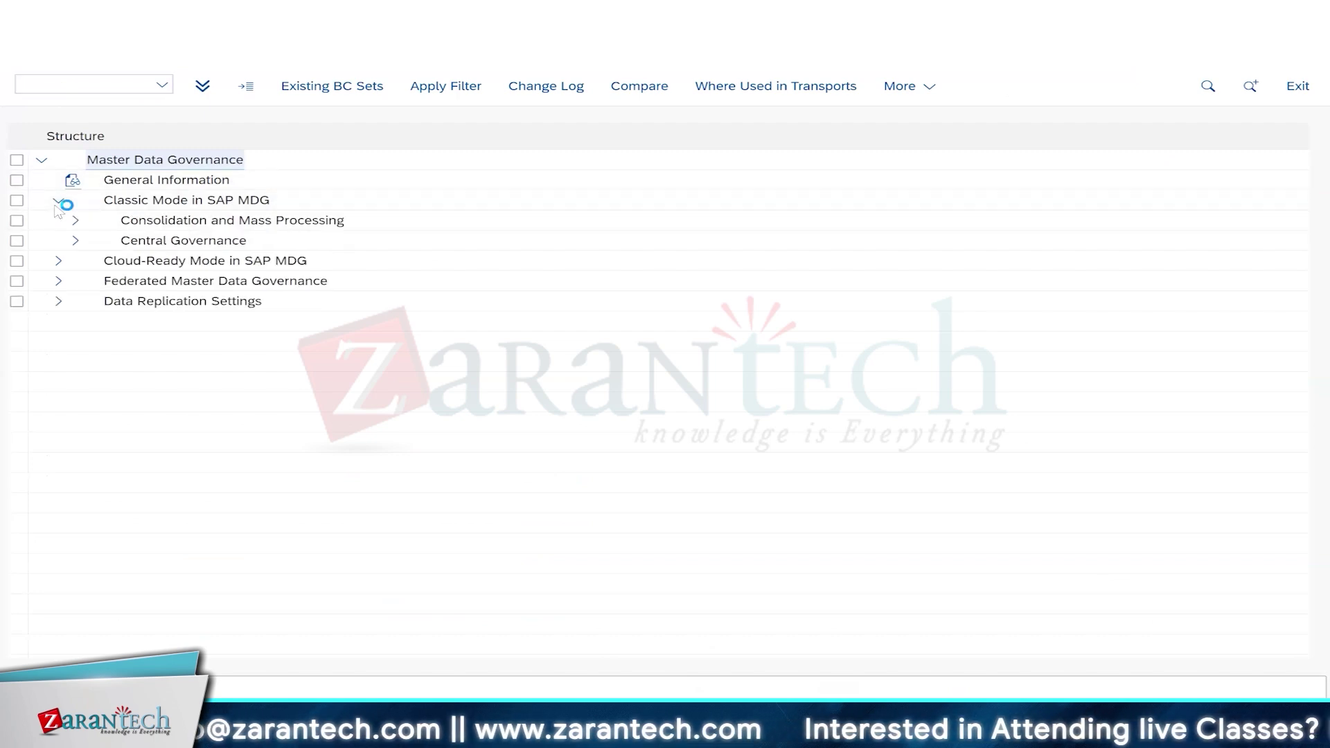
{"action": "left_click", "coordinate": [75, 240]}
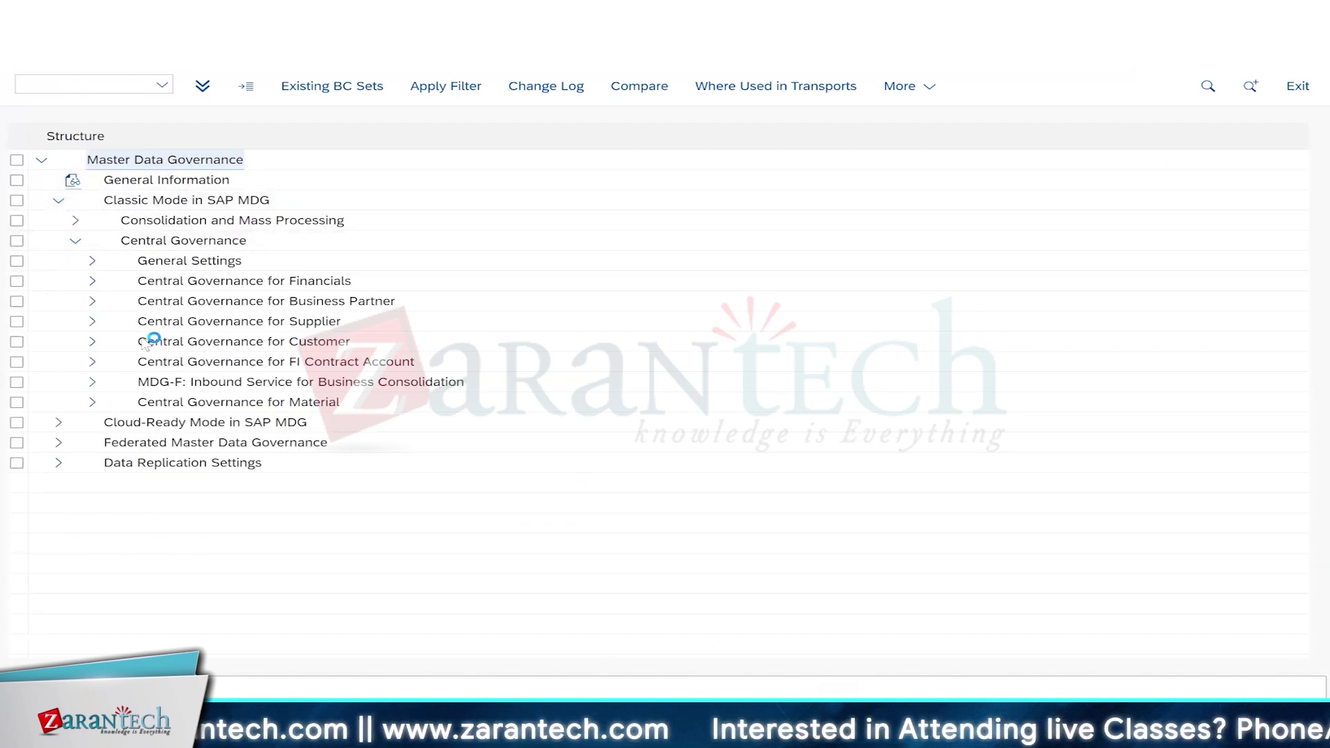
{"action": "left_click", "coordinate": [93, 262]}
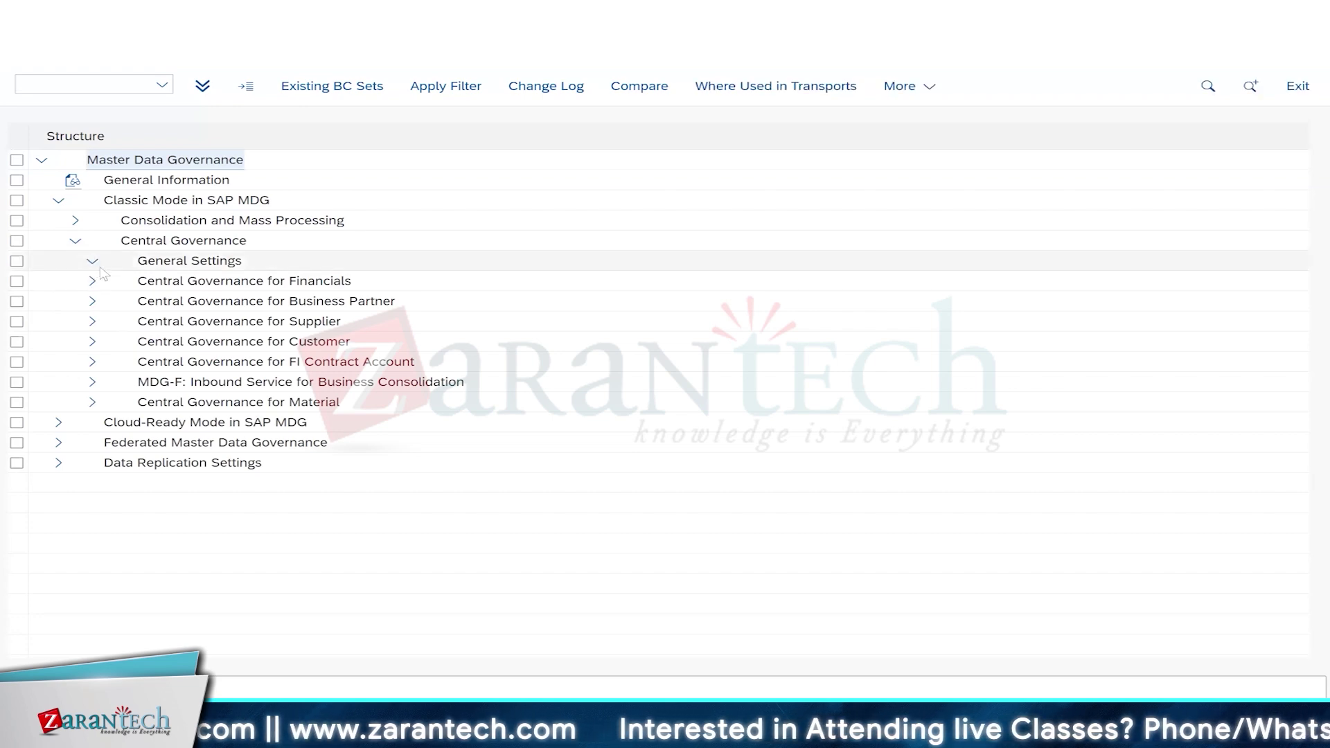
{"action": "left_click", "coordinate": [178, 425]}
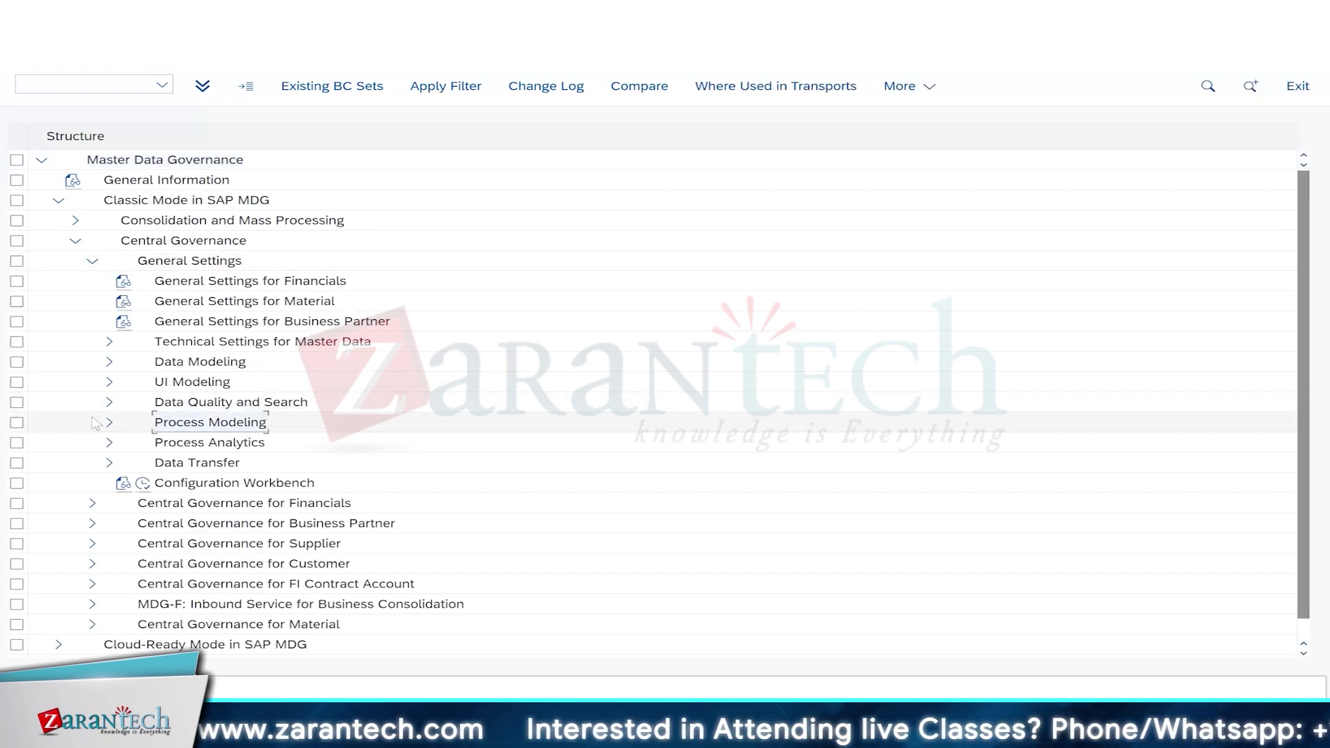
{"action": "left_click", "coordinate": [110, 424]}
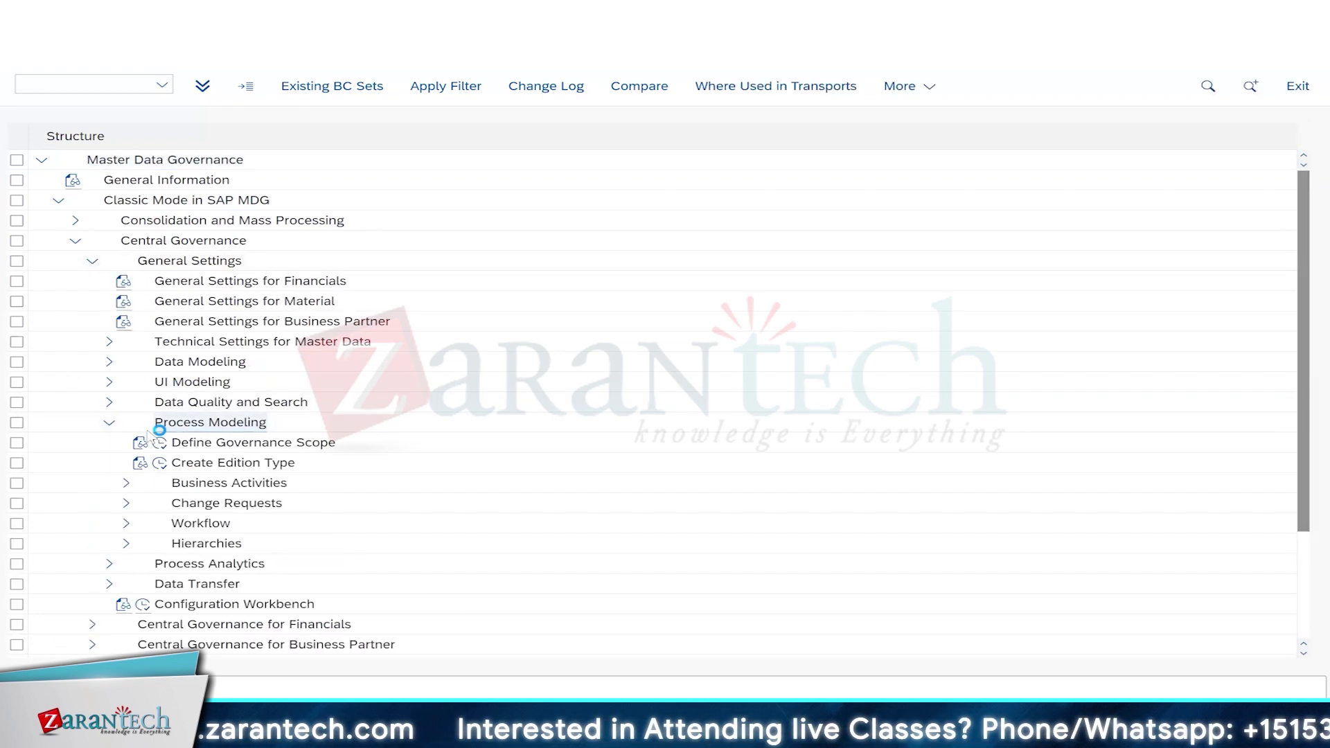
{"action": "left_click", "coordinate": [201, 507]}
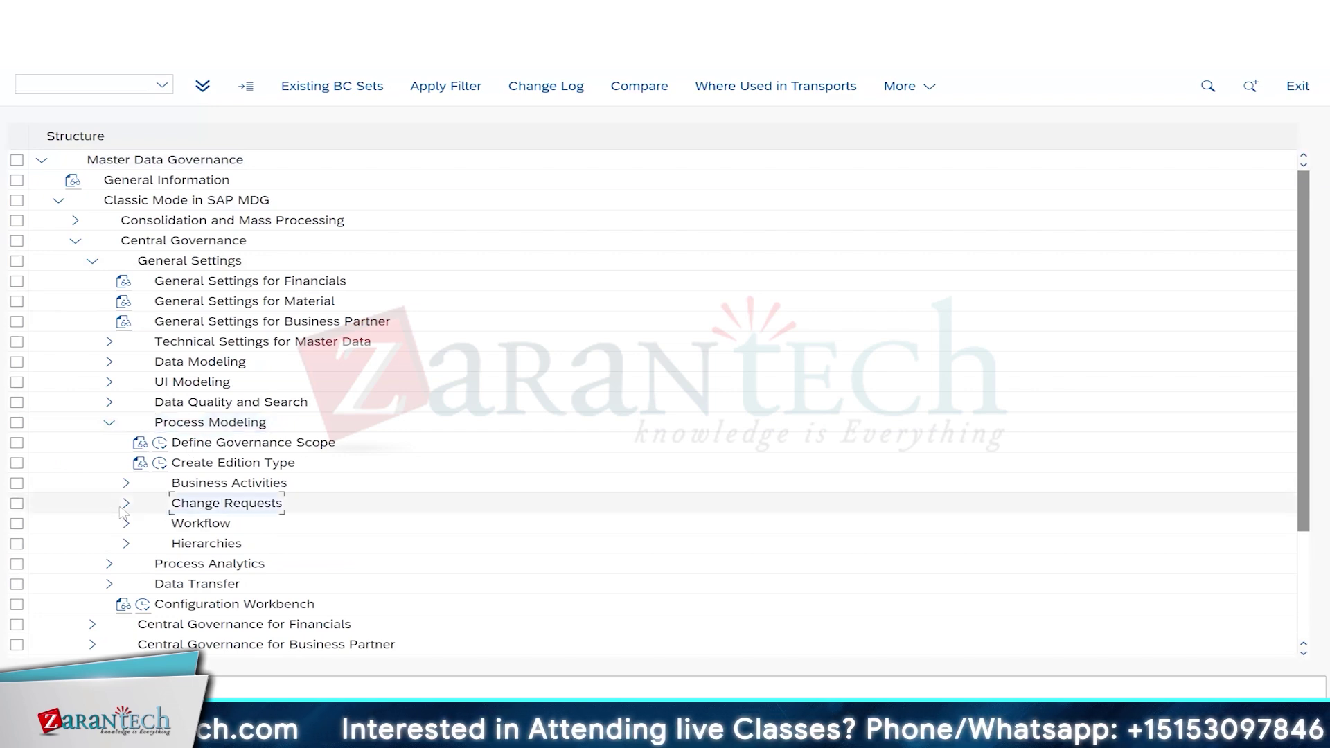
{"action": "left_click", "coordinate": [126, 504]}
{"action": "scroll", "coordinate": [250, 471], "scroll_direction": "down", "scroll_amount": 3}
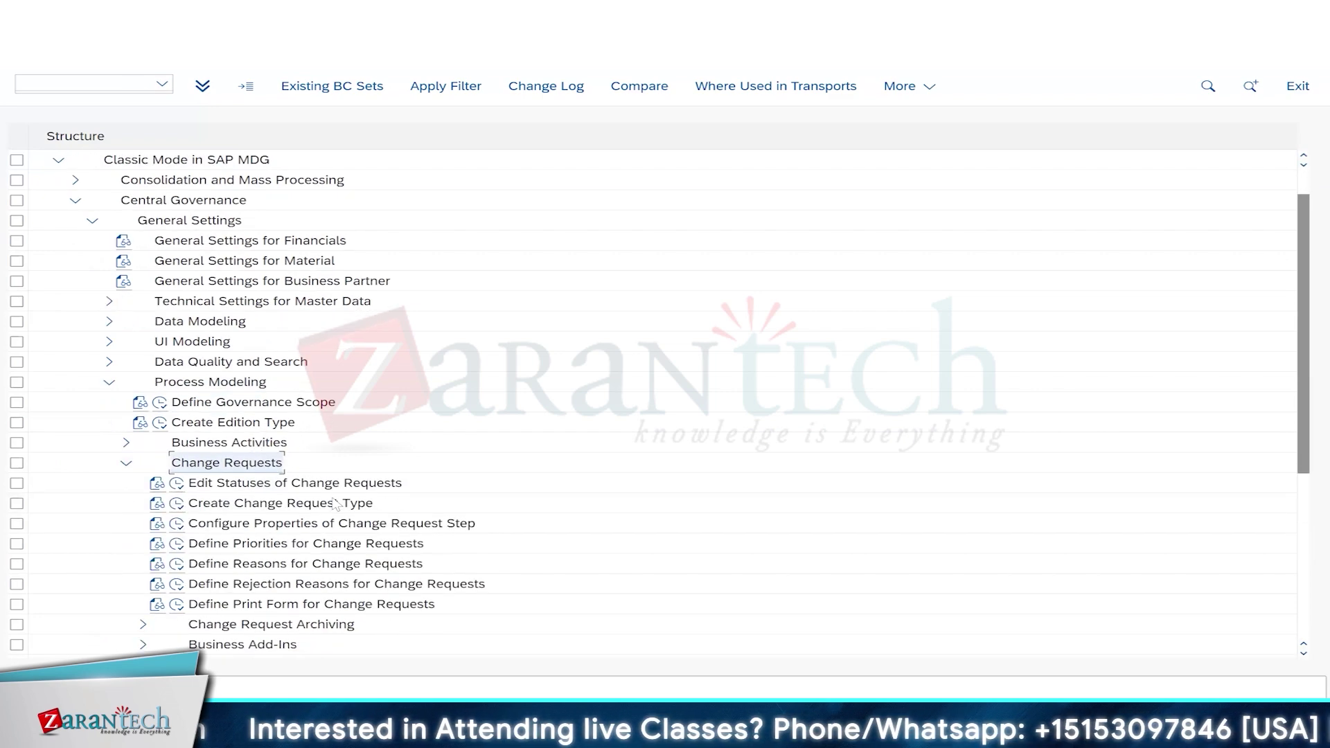
{"action": "left_click", "coordinate": [299, 484]}
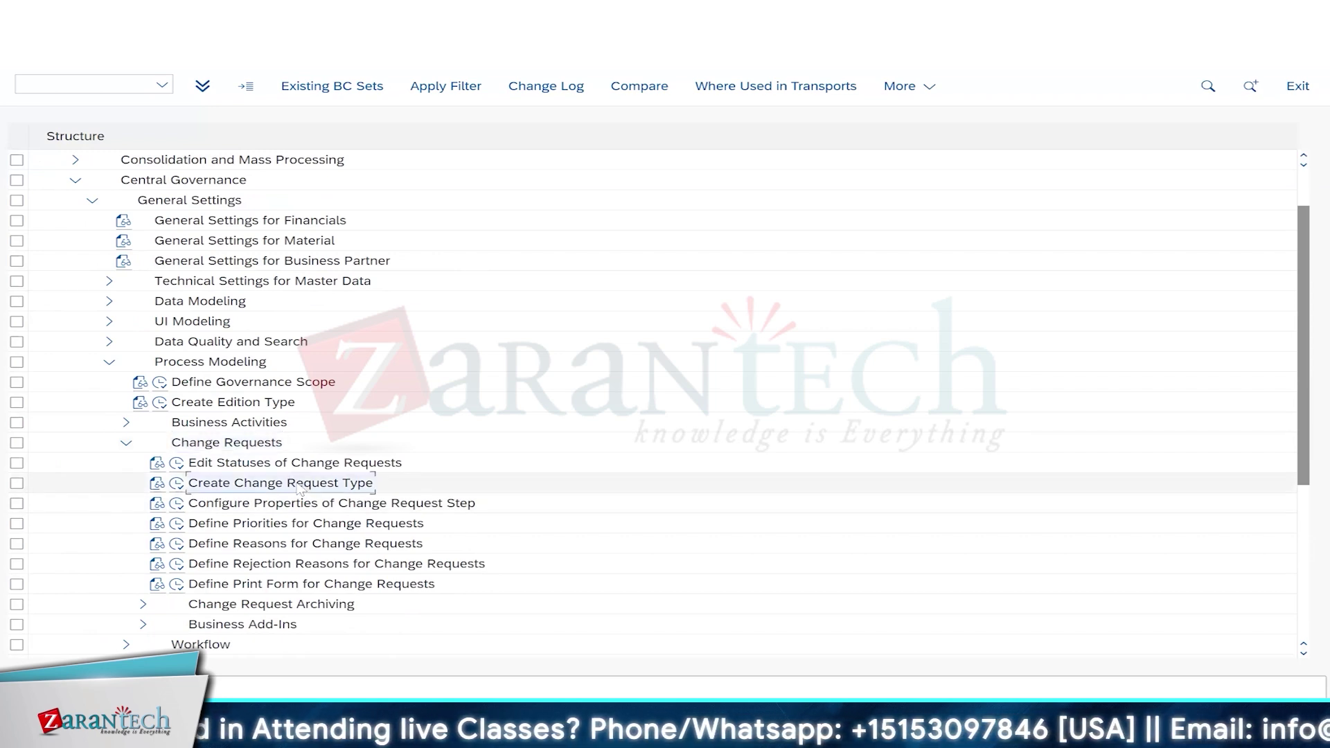
{"action": "left_click", "coordinate": [177, 485]}
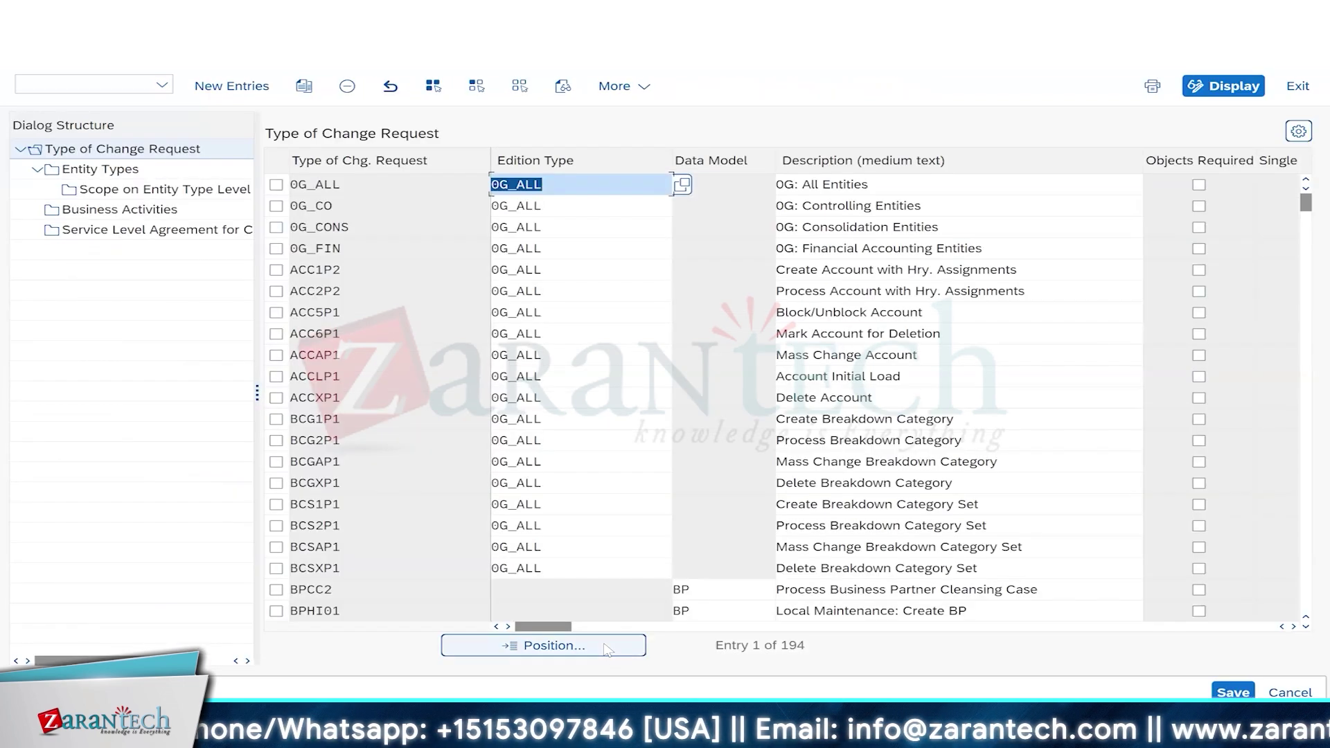
Position the change request type list at ZMAT and select the ZMAT01 entry.
{"action": "left_click", "coordinate": [606, 648]}
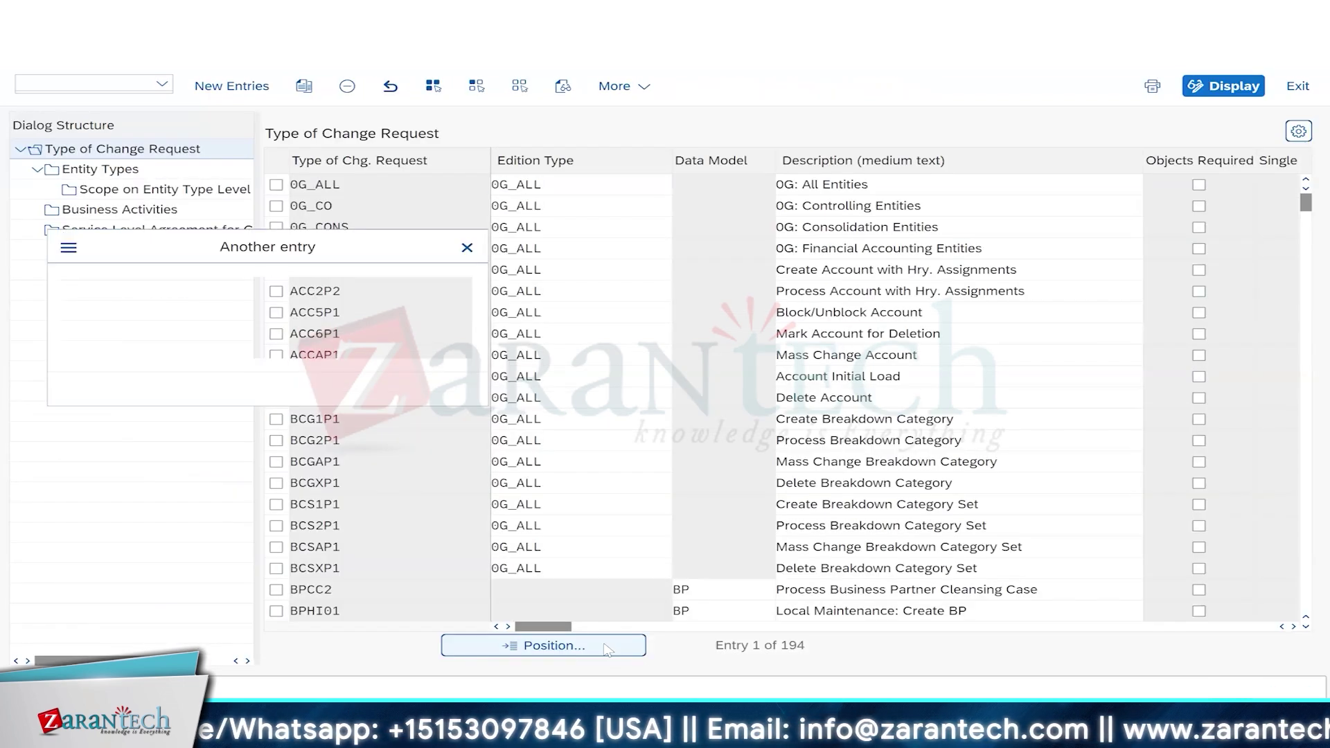
{"action": "type", "text": "zm"}
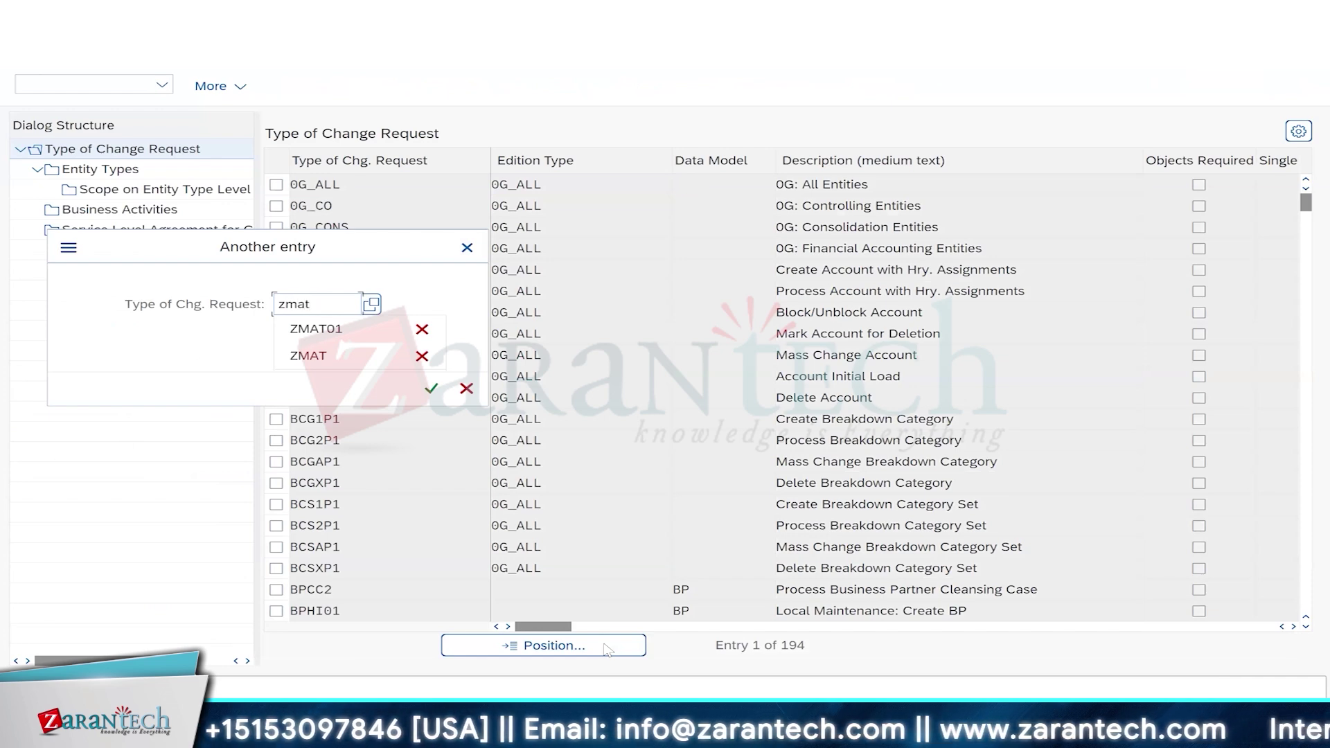
{"action": "type", "text": "at"}
{"action": "key", "text": "Return"}
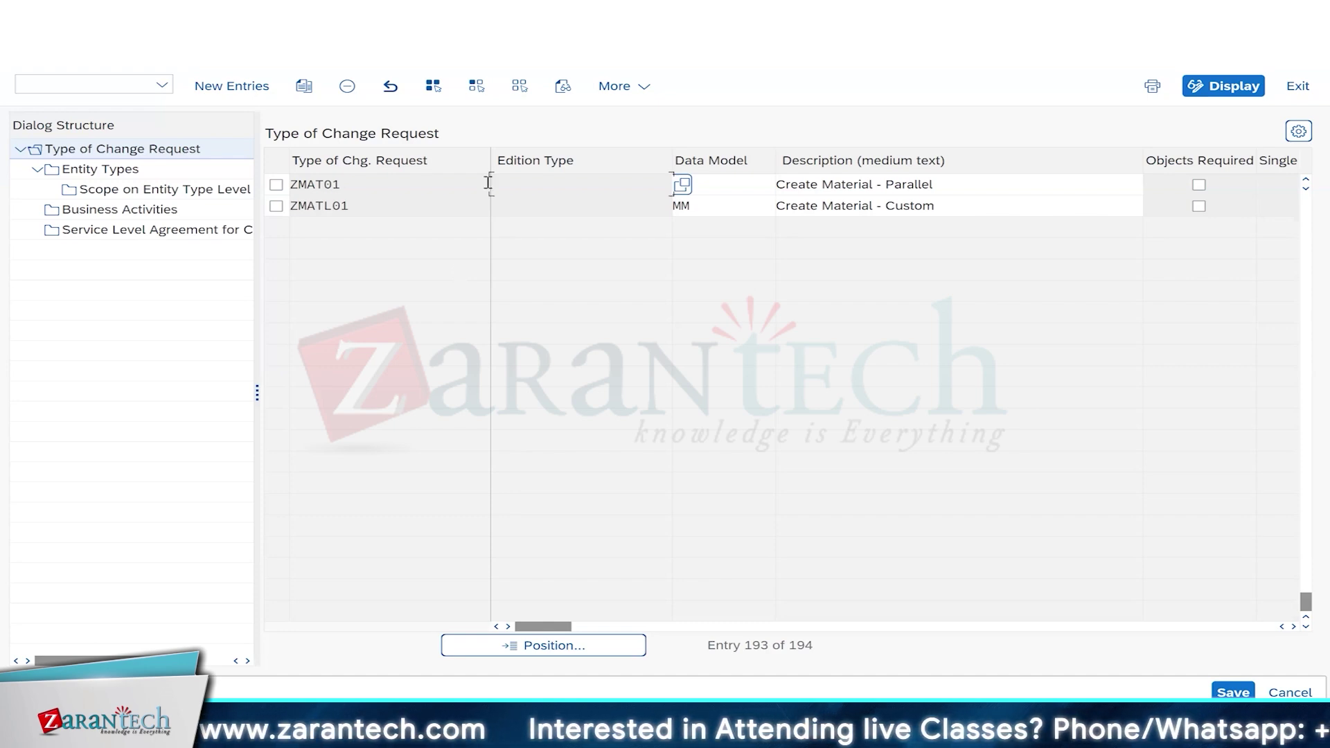
{"action": "scroll", "coordinate": [478, 289], "scroll_direction": "up", "scroll_amount": 1}
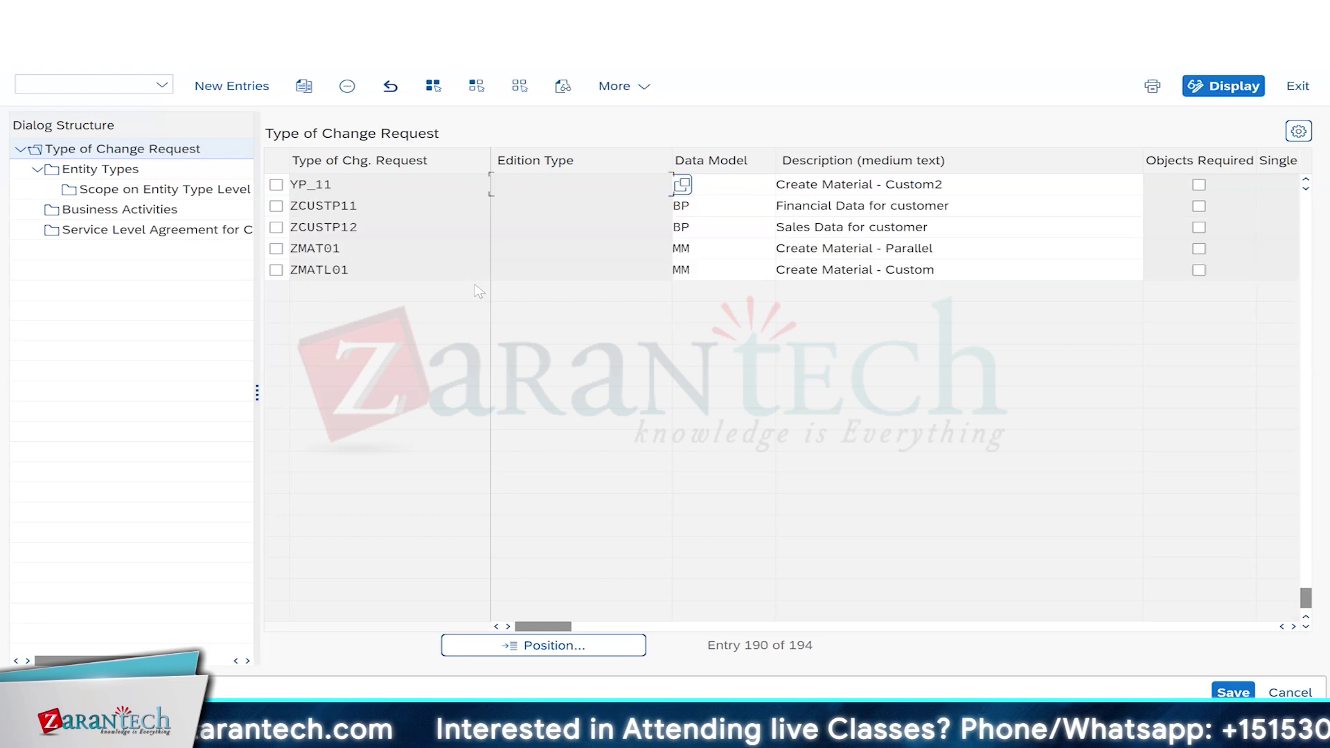
{"action": "left_click", "coordinate": [276, 249]}
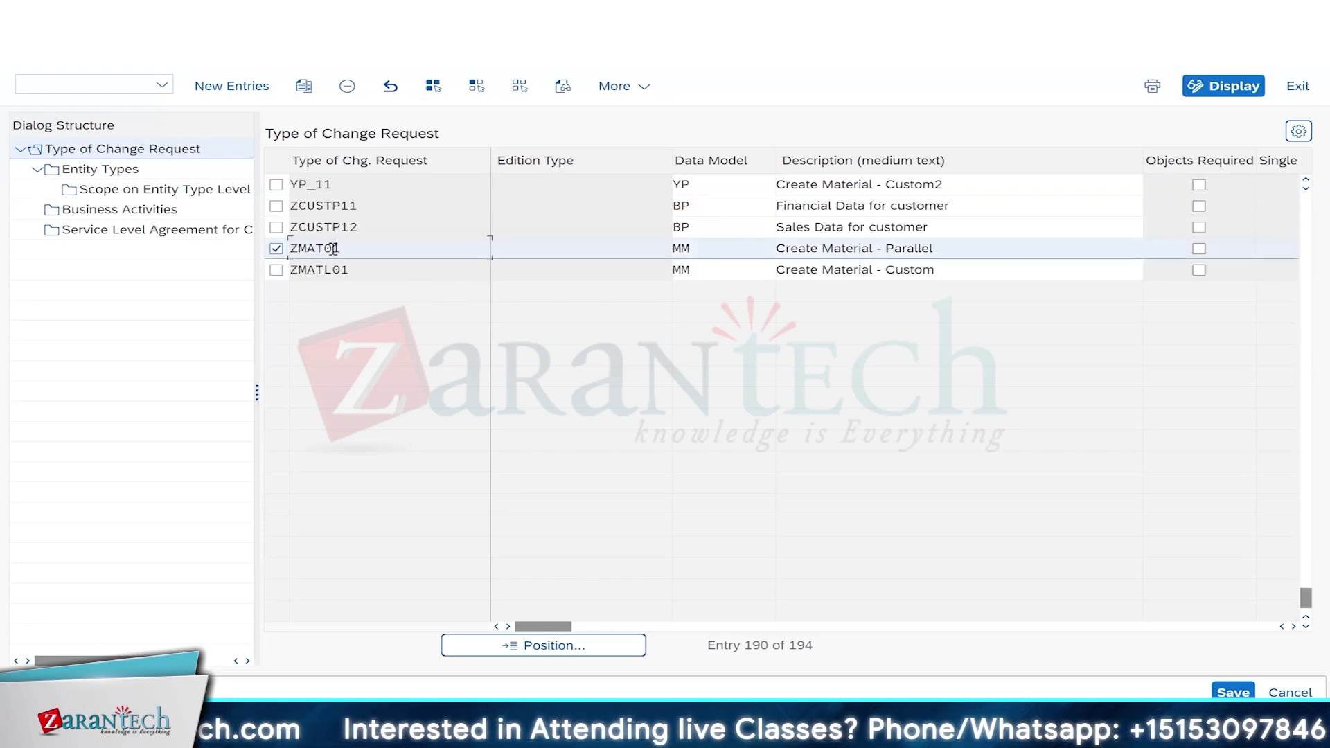
{"action": "left_click_drag", "start_coordinate": [356, 249], "coordinate": [248, 250]}
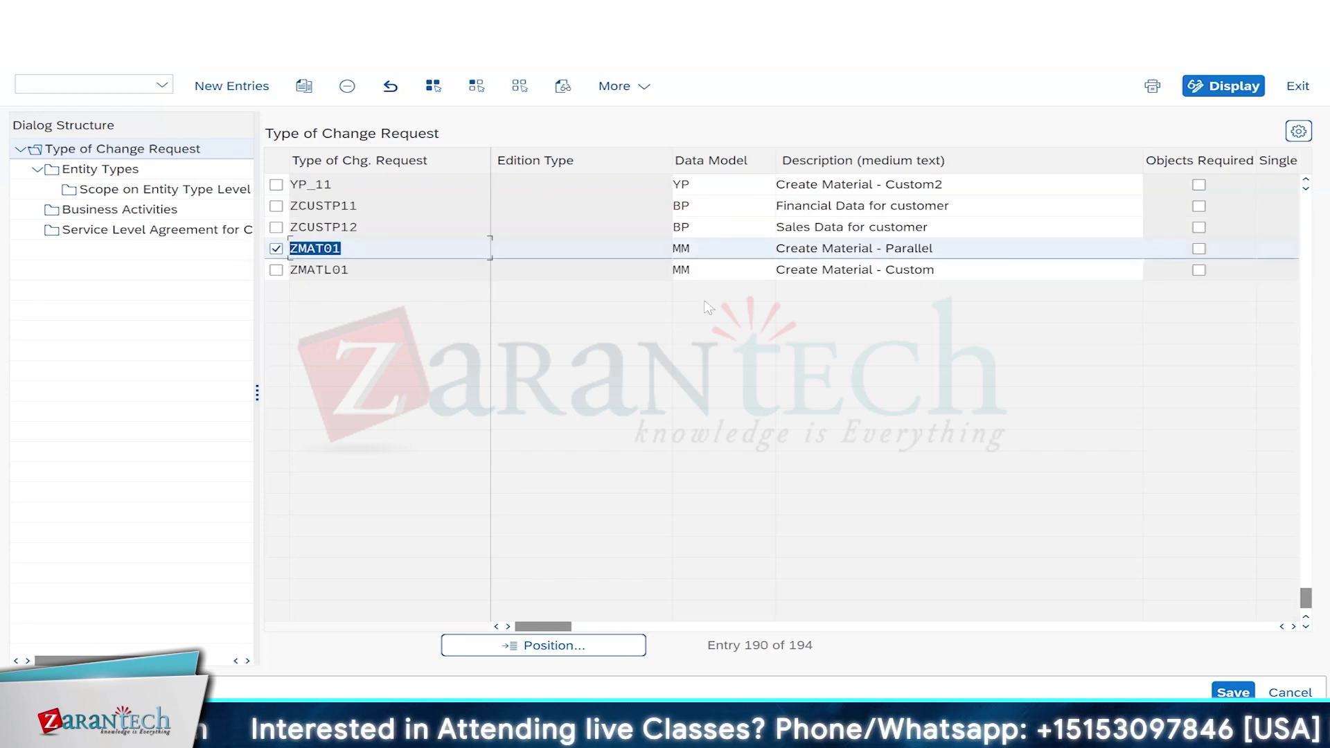
{"action": "key", "text": "Tab"}
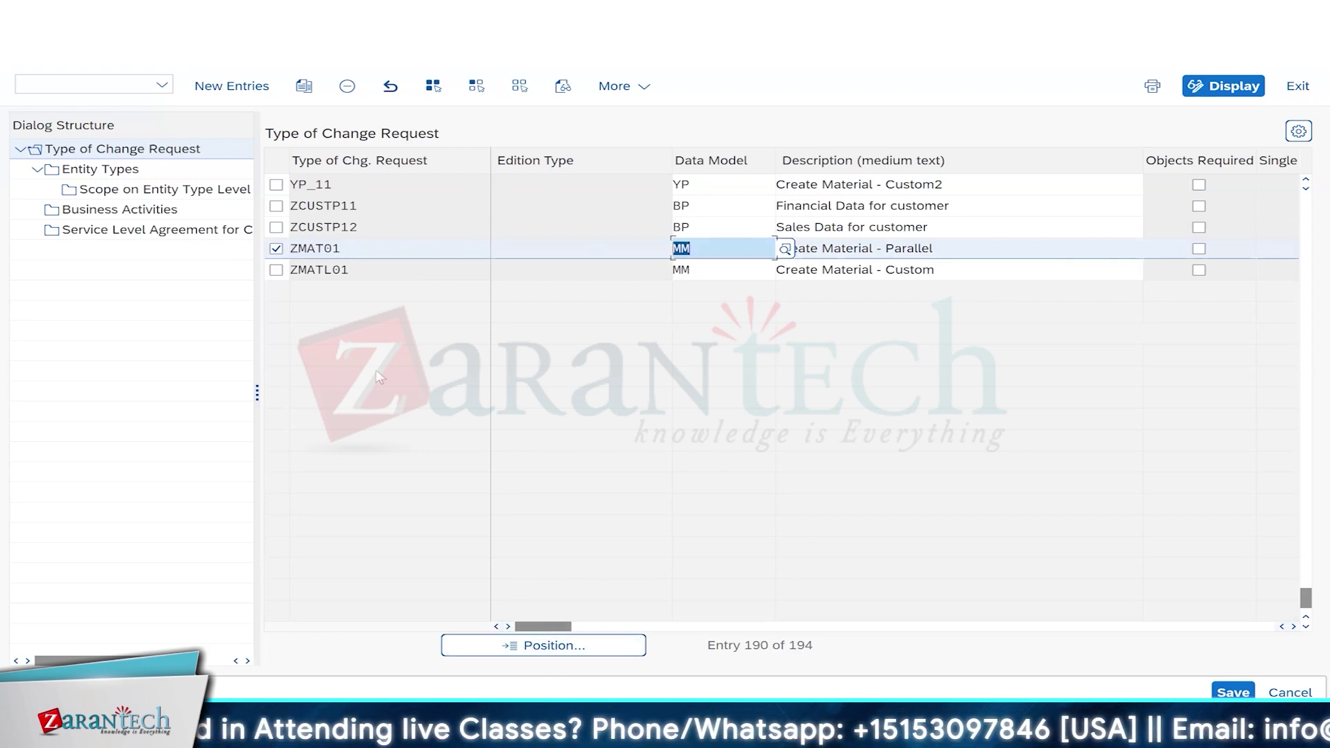
{"action": "key", "text": "shift+Tab"}
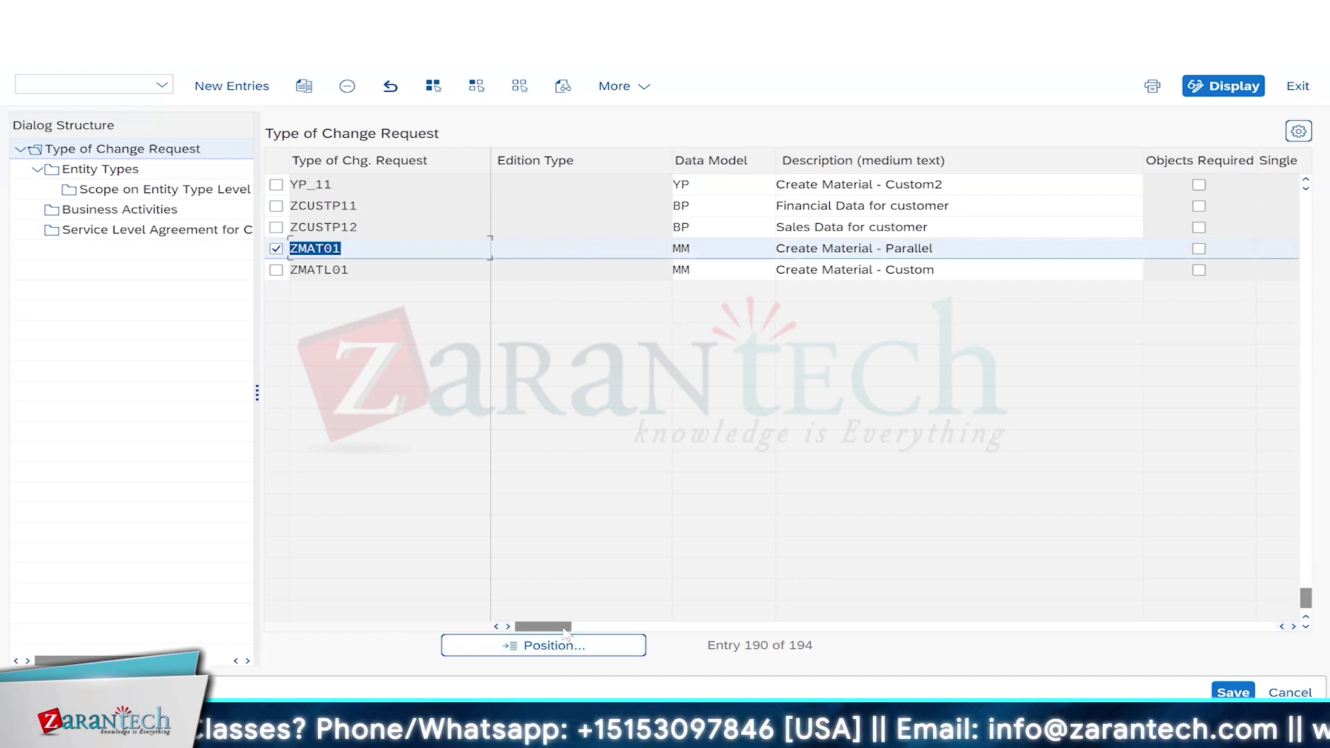
{"action": "left_click_drag", "start_coordinate": [376, 248], "coordinate": [236, 253]}
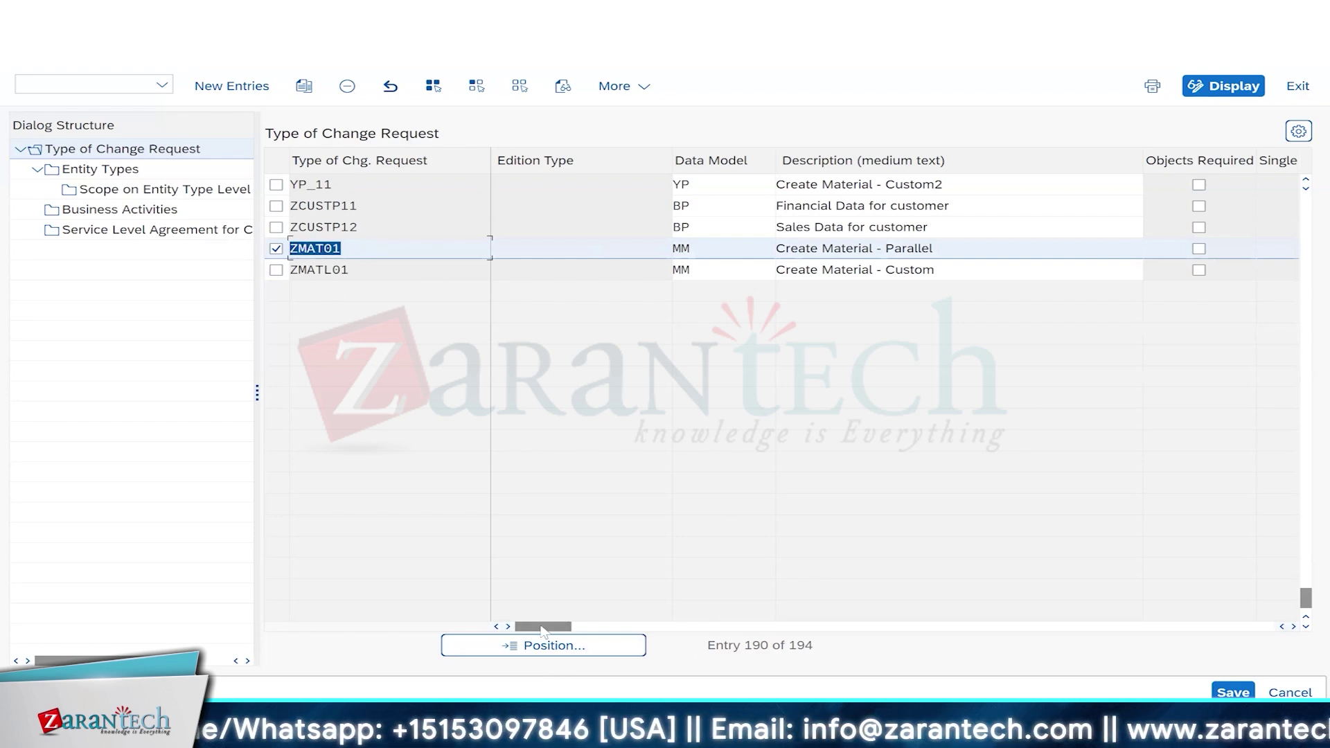
Look up the standard Create Material change request type MAT01 by positioning the list at MAT.
{"action": "left_click", "coordinate": [577, 646]}
{"action": "type", "text": "mat"}
{"action": "key", "text": "Return"}
{"action": "key", "text": "Return"}
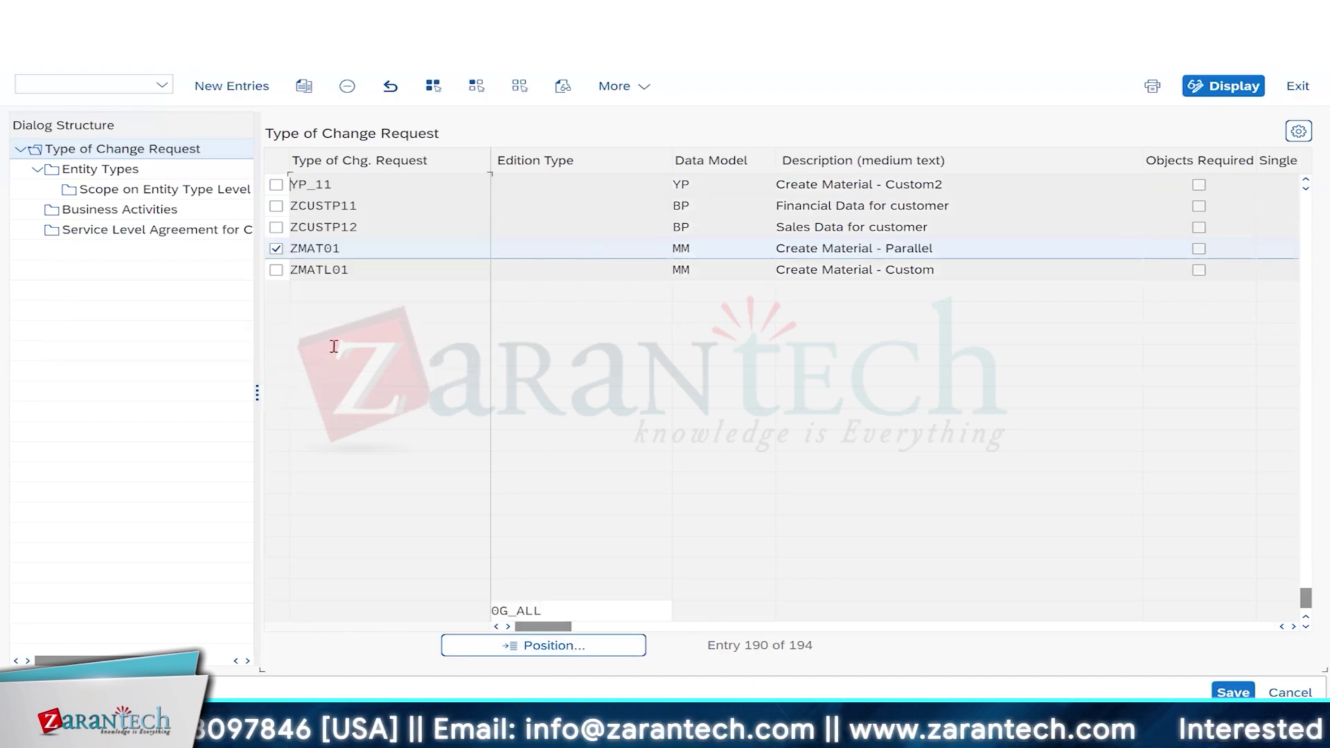
{"action": "scroll", "coordinate": [343, 284], "scroll_direction": "up", "scroll_amount": 10}
{"action": "left_click_drag", "start_coordinate": [353, 194], "coordinate": [289, 185]}
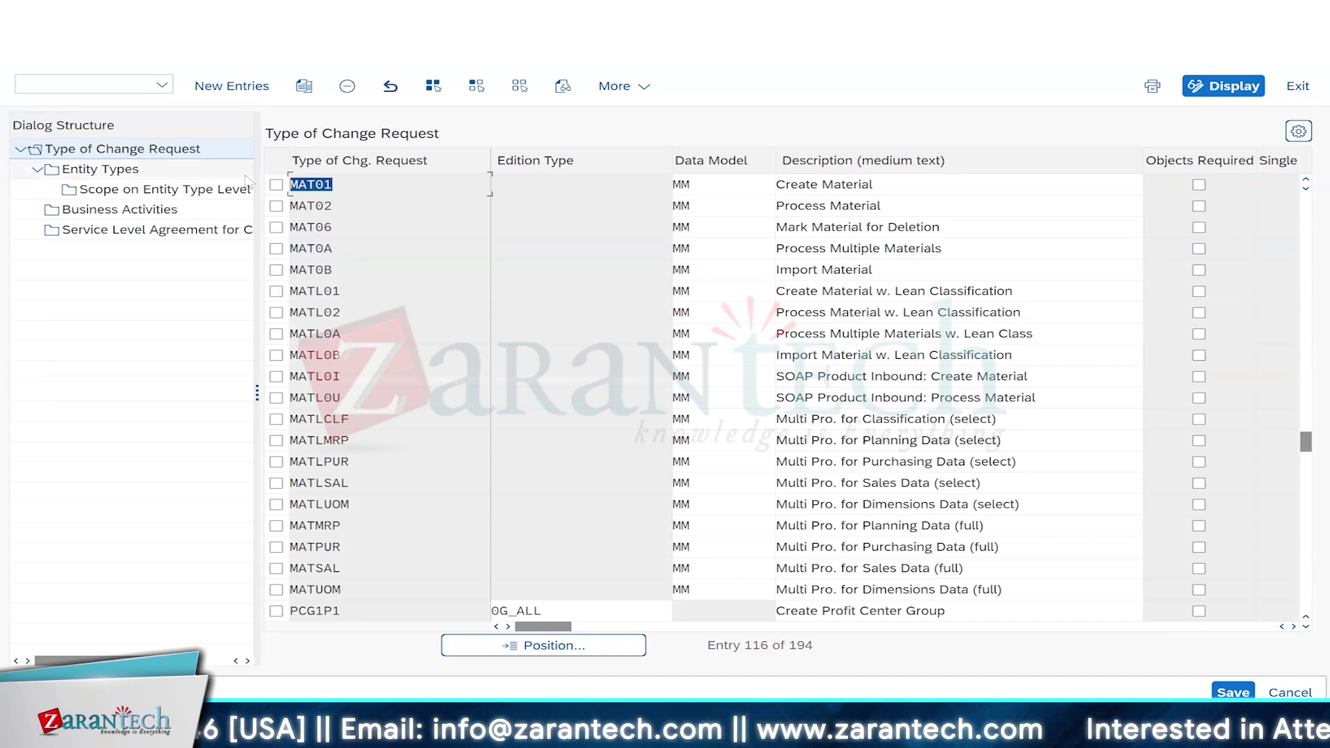
{"action": "left_click", "coordinate": [276, 184]}
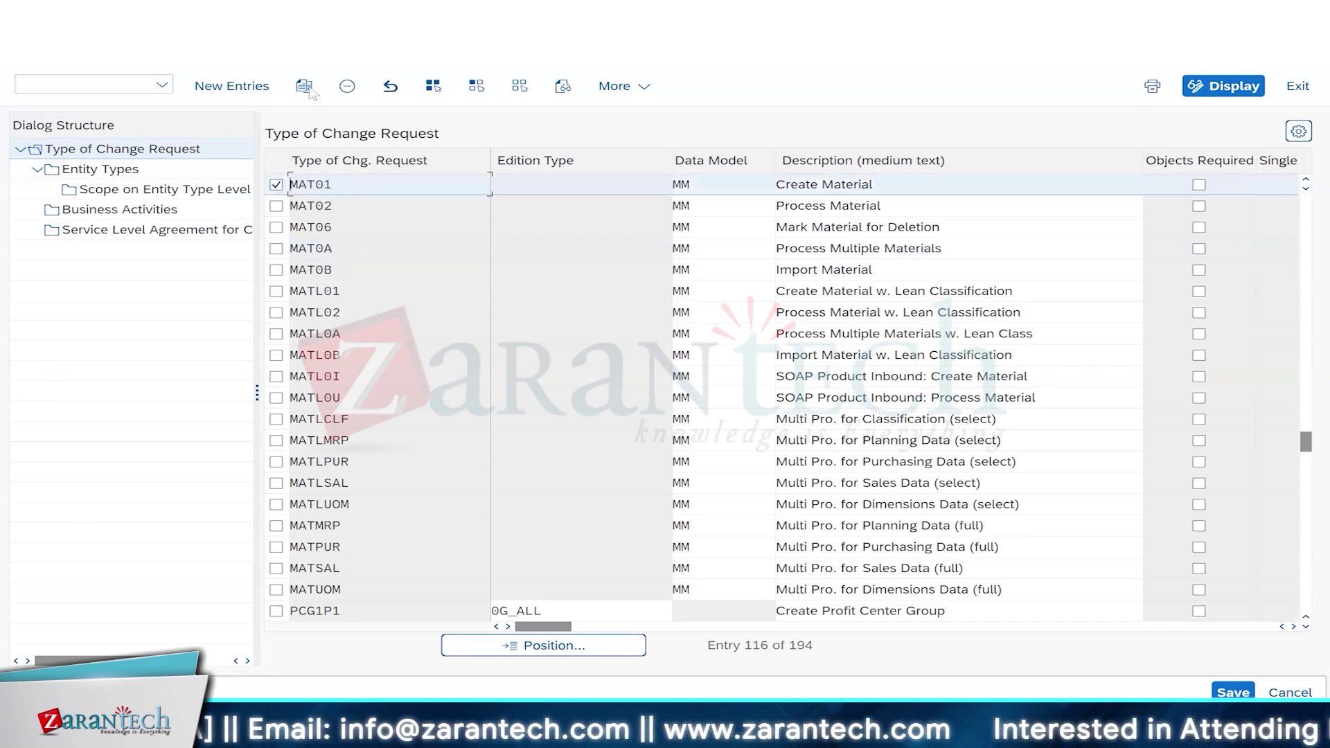
{"action": "left_click", "coordinate": [276, 184]}
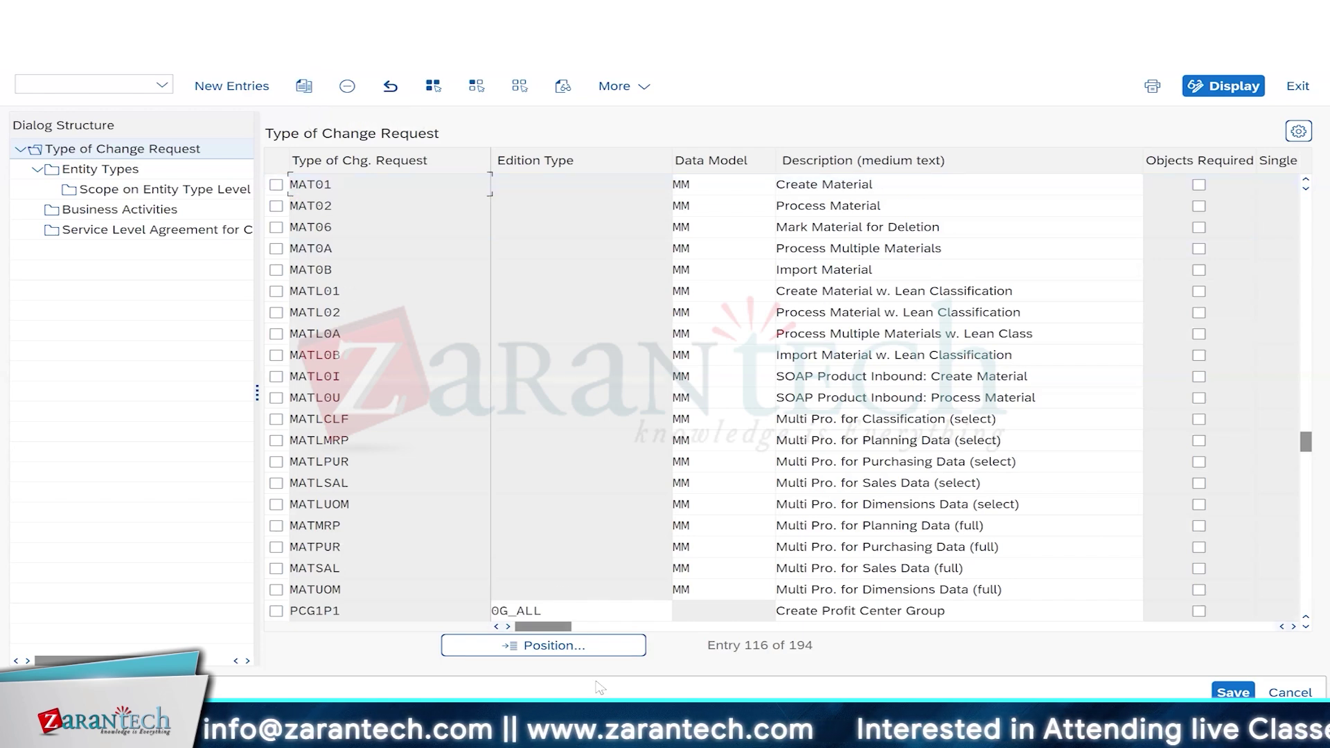
Reposition the list at the ZM entries and check the workflow template assigned to ZMAT01.
{"action": "left_click", "coordinate": [581, 647]}
{"action": "type", "text": "zm"}
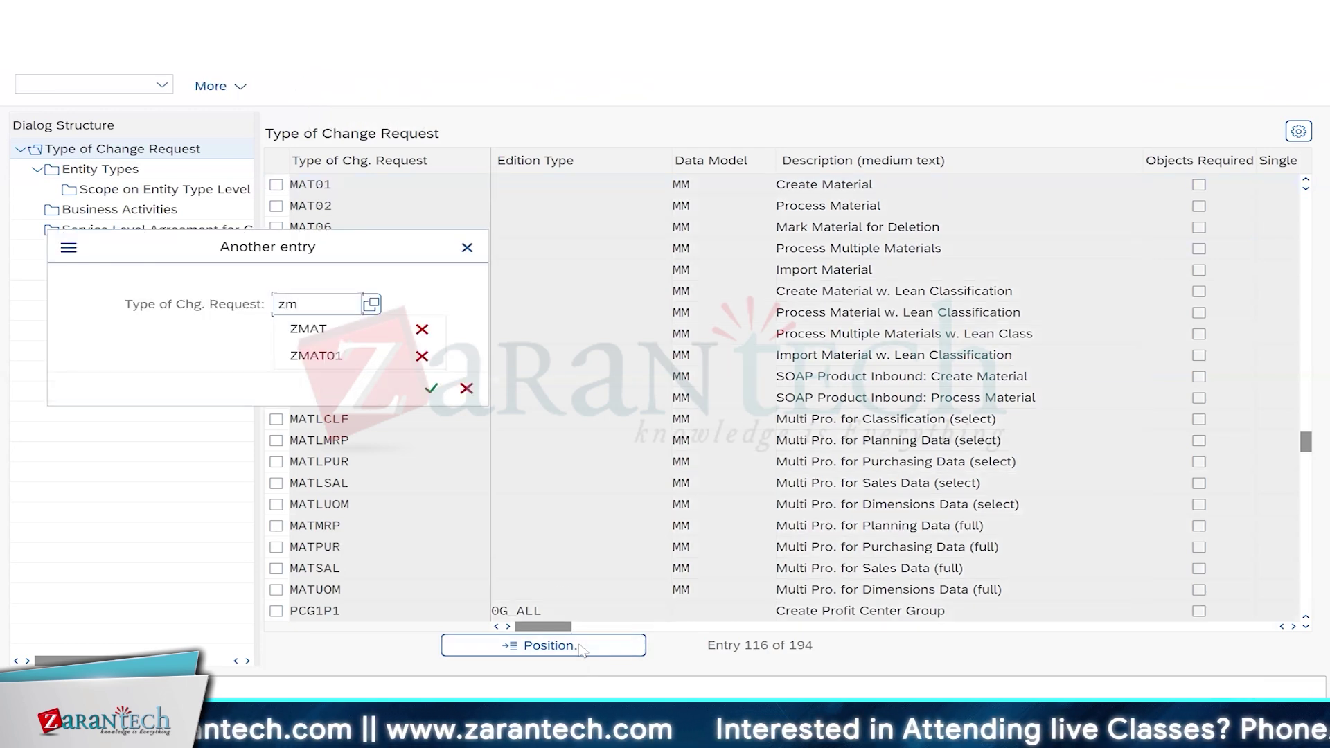
{"action": "key", "text": "Return"}
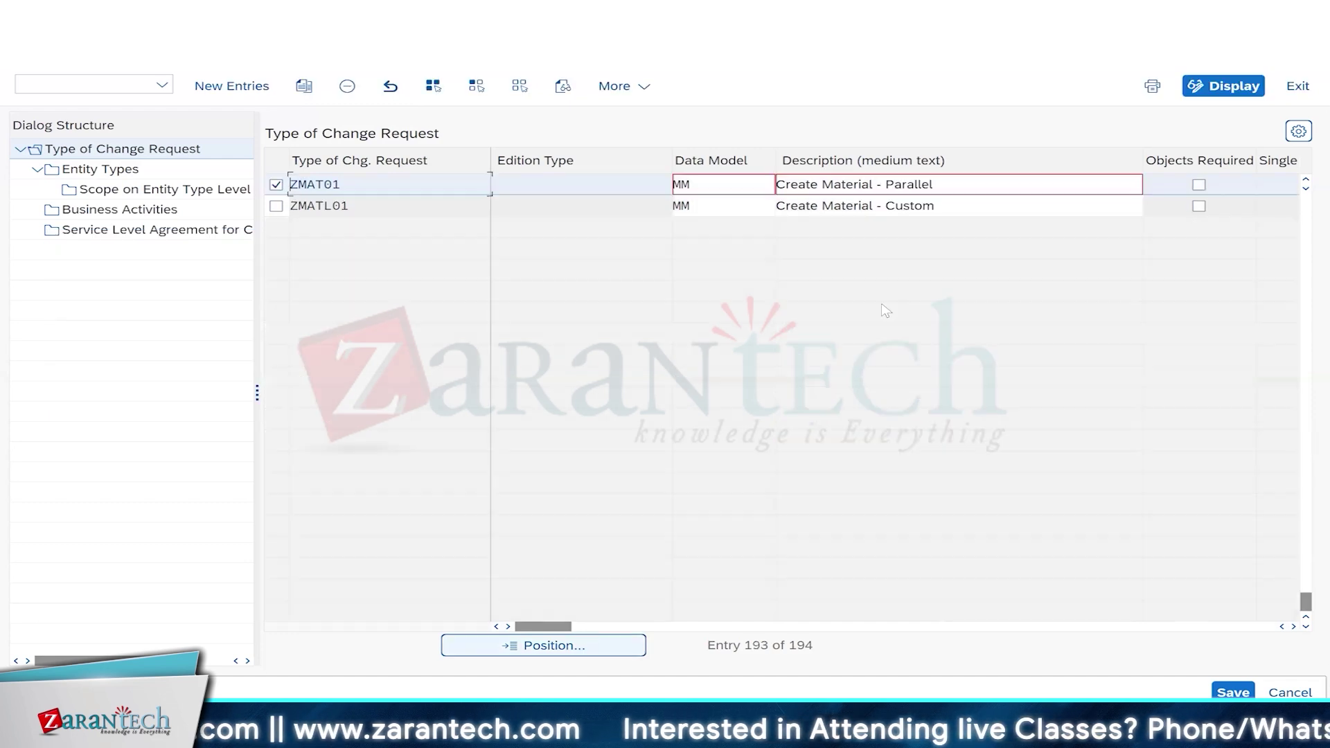
{"action": "left_click_drag", "start_coordinate": [539, 627], "coordinate": [936, 626]}
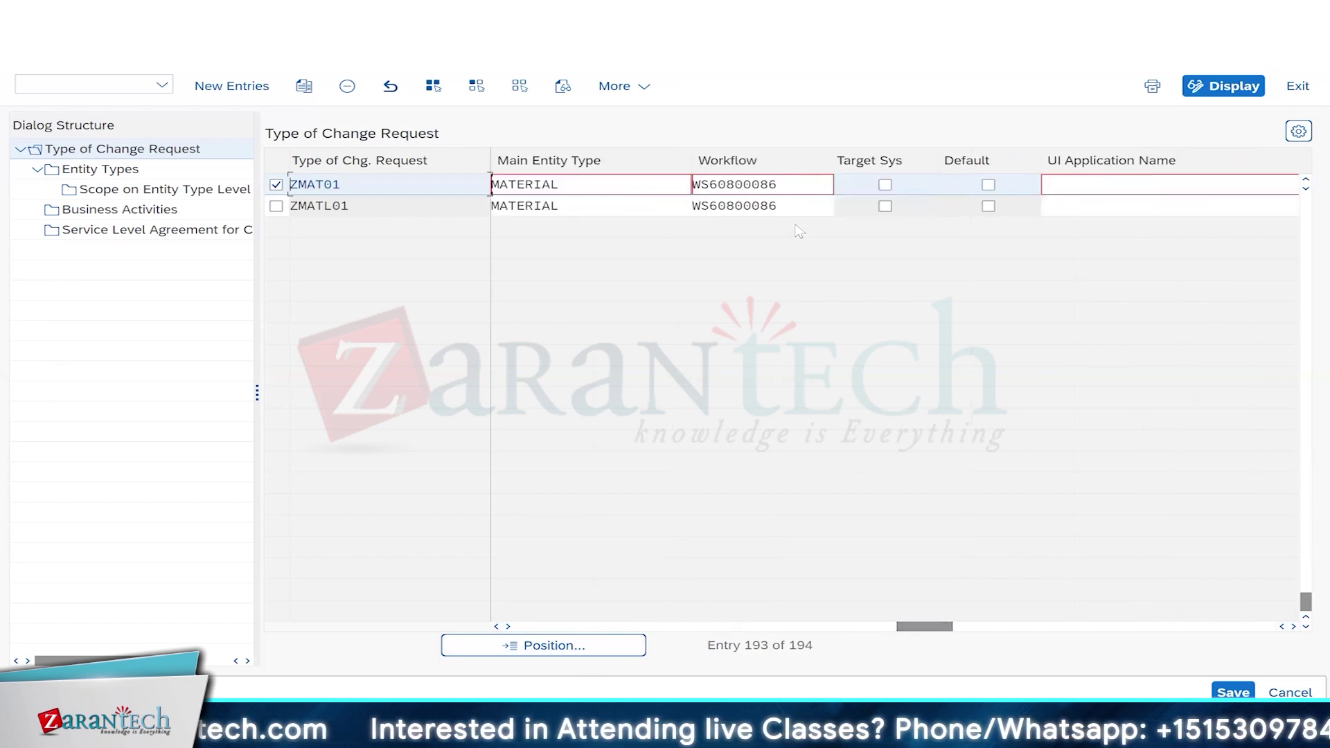
{"action": "left_click", "coordinate": [790, 187]}
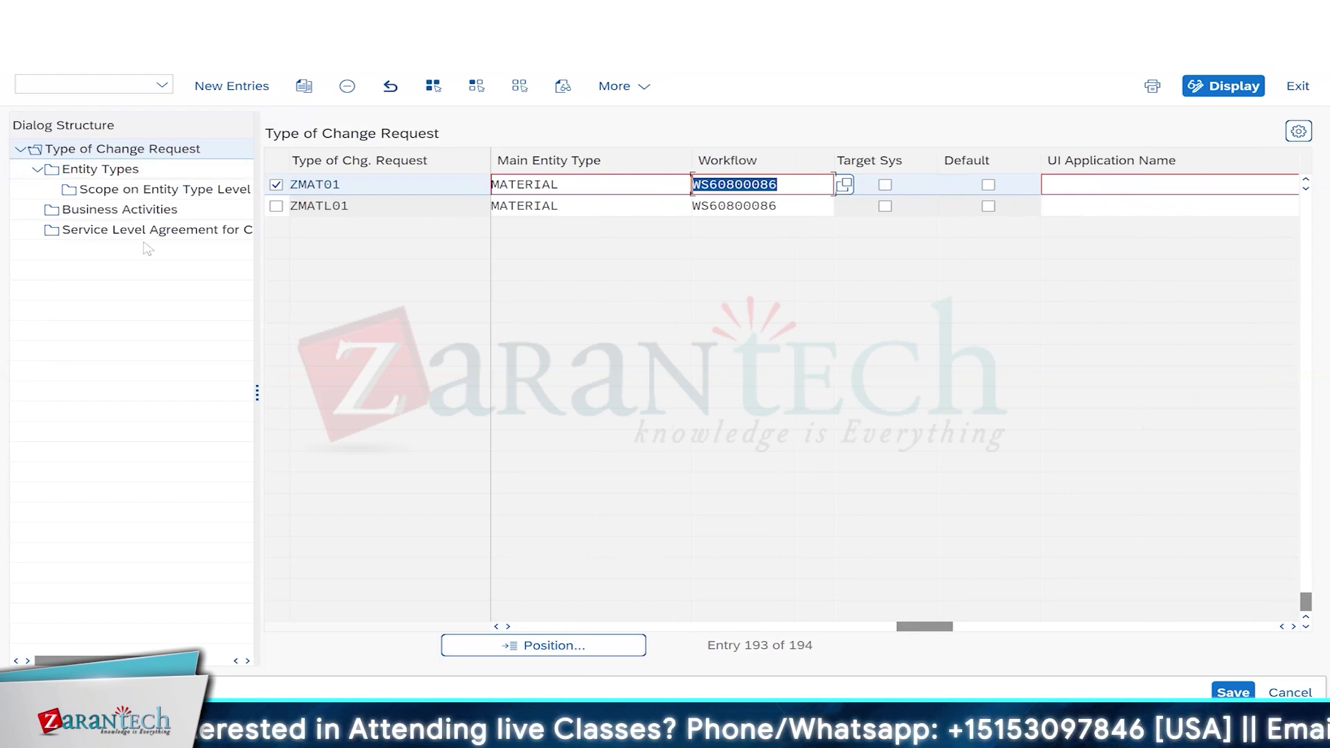
{"action": "left_click", "coordinate": [361, 184]}
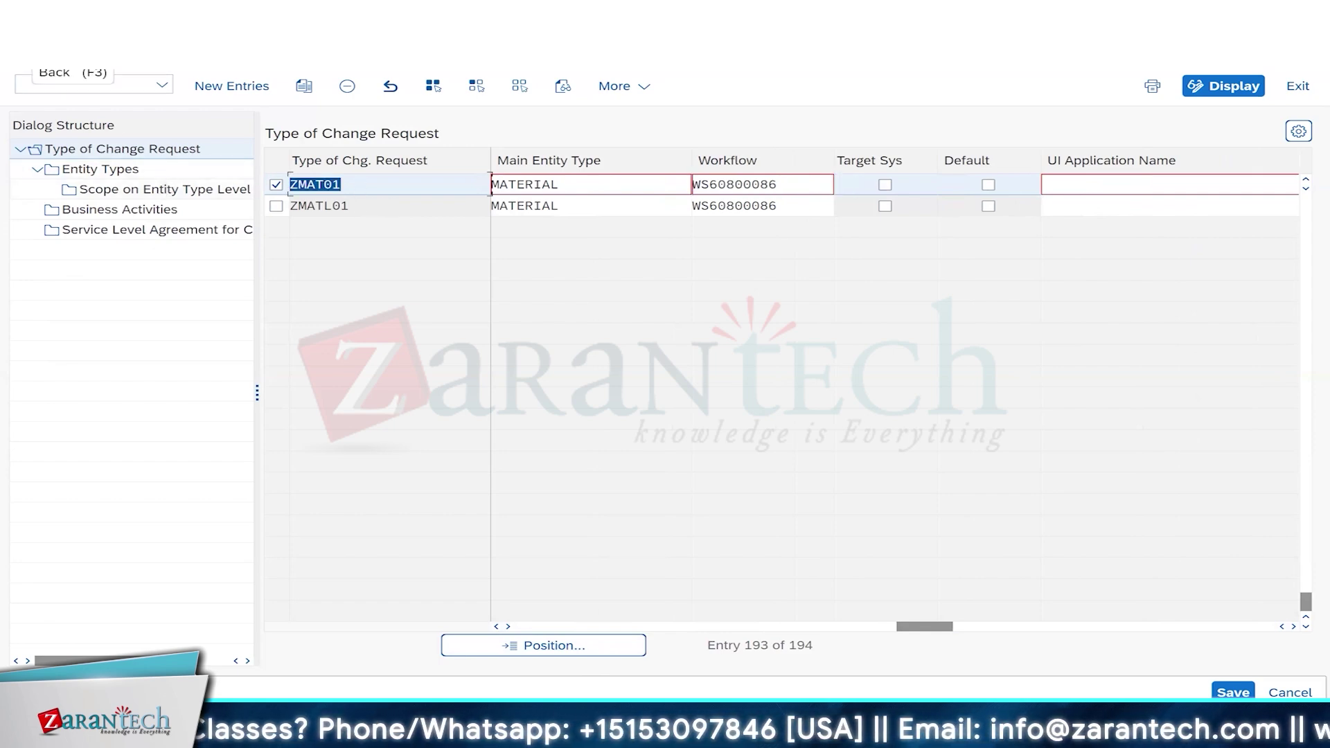
Return to the customizing structure and expand the Workflow node under Process Modeling.
{"action": "left_click", "coordinate": [25, 52]}
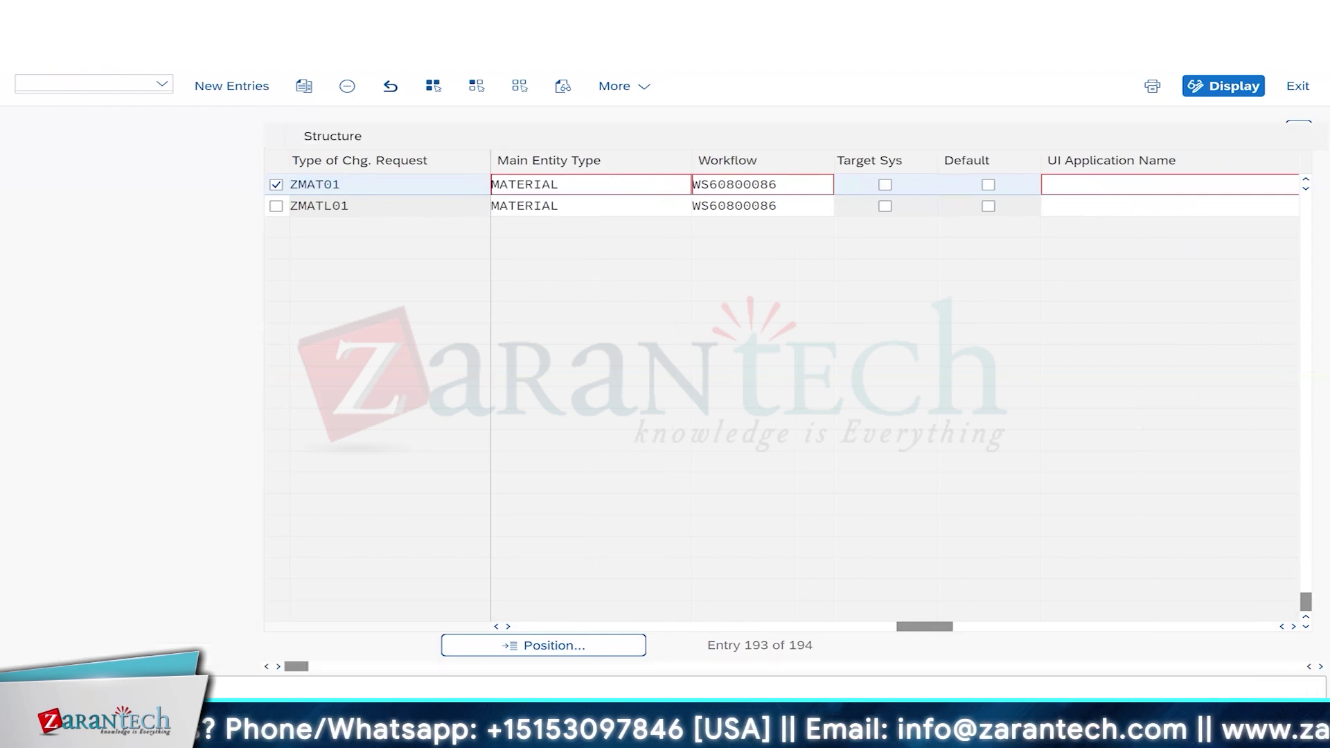
{"action": "scroll", "coordinate": [208, 578], "scroll_direction": "down", "scroll_amount": 3}
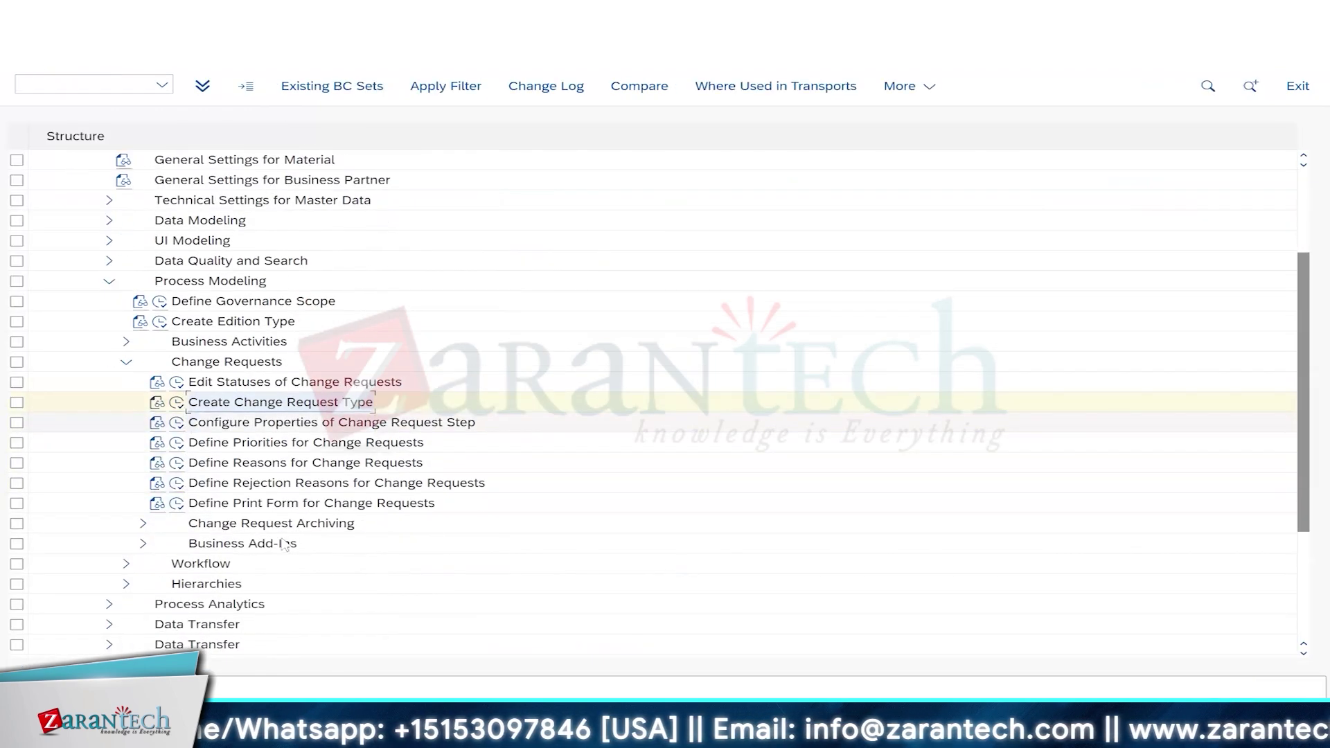
{"action": "scroll", "coordinate": [201, 572], "scroll_direction": "down", "scroll_amount": 2}
{"action": "left_click", "coordinate": [131, 449]}
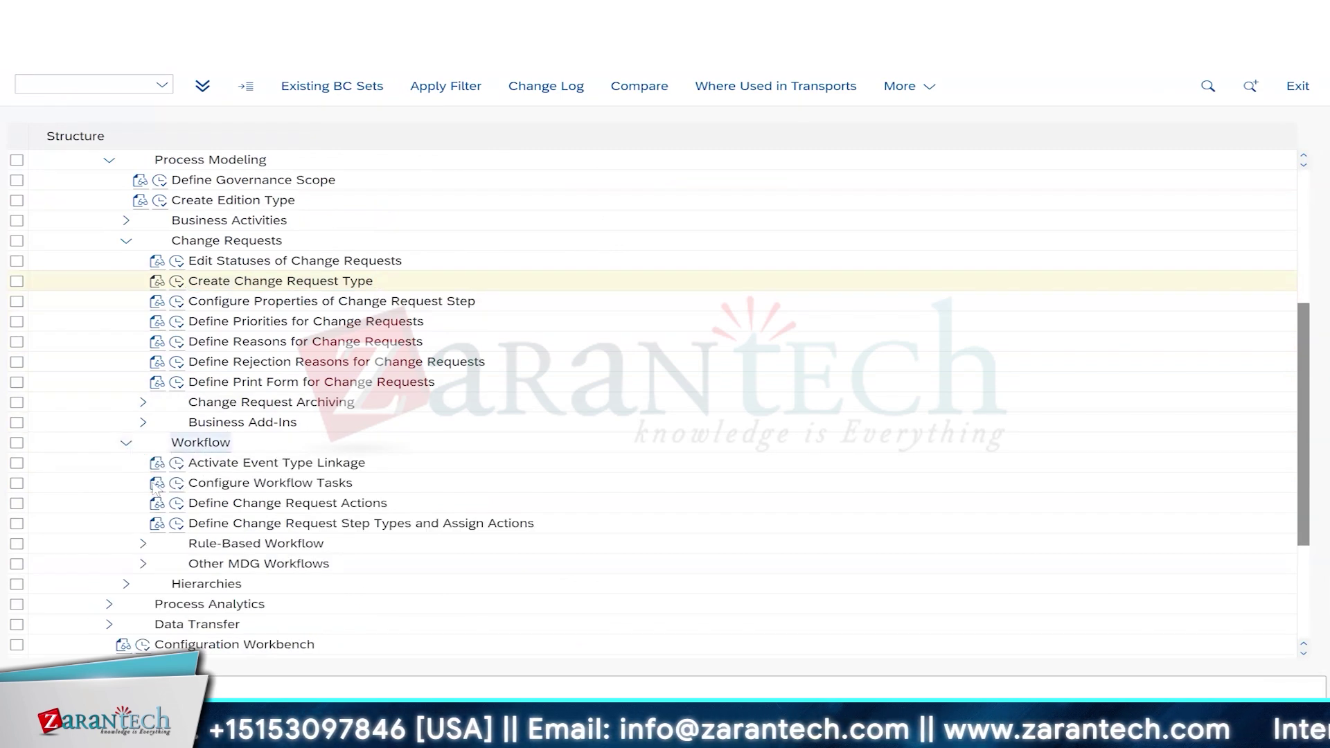
Expand Rule-Based Workflow and open the Define Change Request Steps for Rule-Based Workflow activity.
{"action": "left_click", "coordinate": [144, 544]}
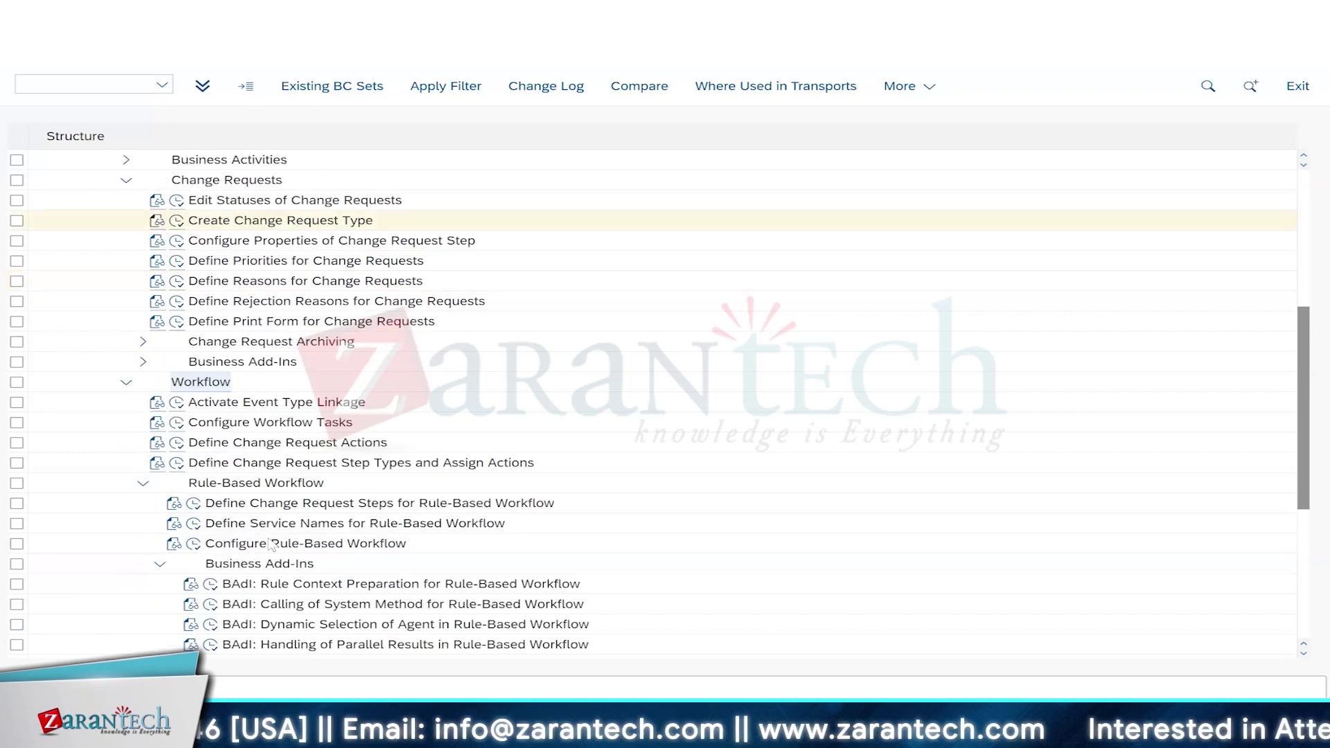
{"action": "left_click", "coordinate": [398, 510]}
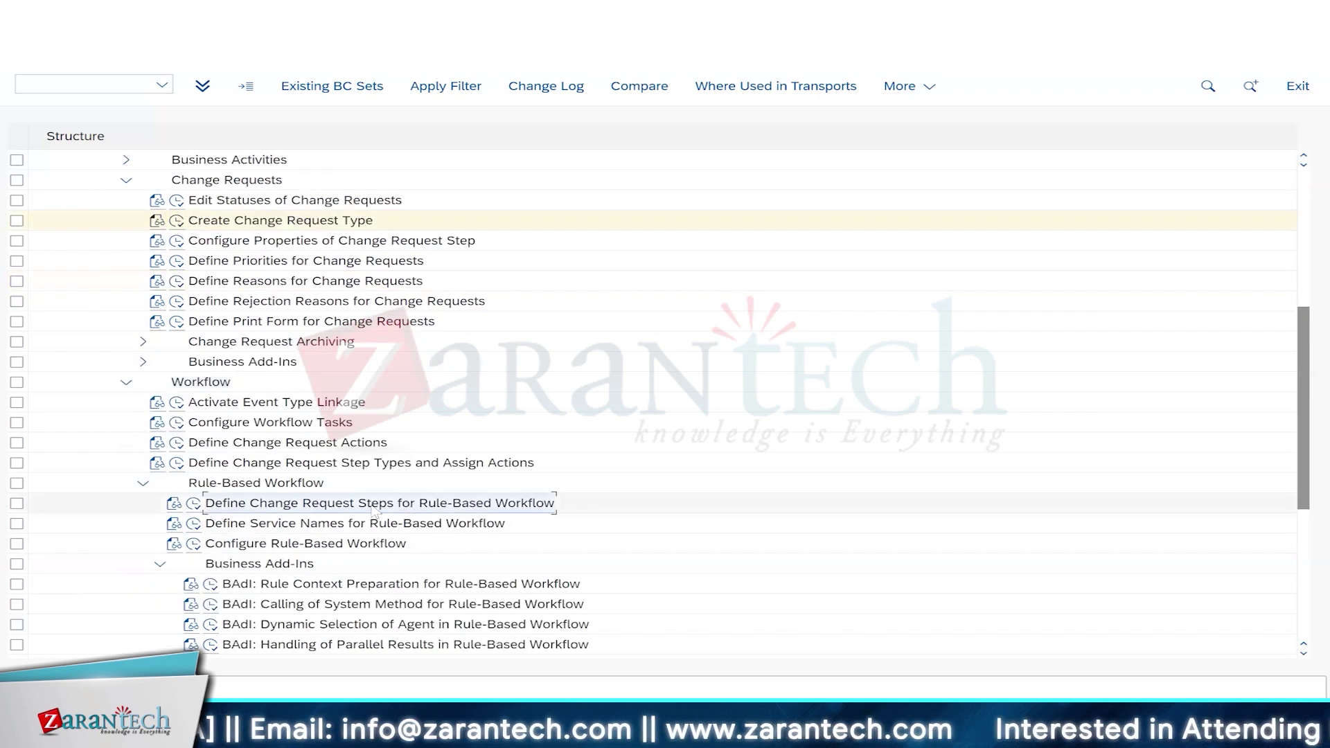
{"action": "left_click", "coordinate": [193, 505]}
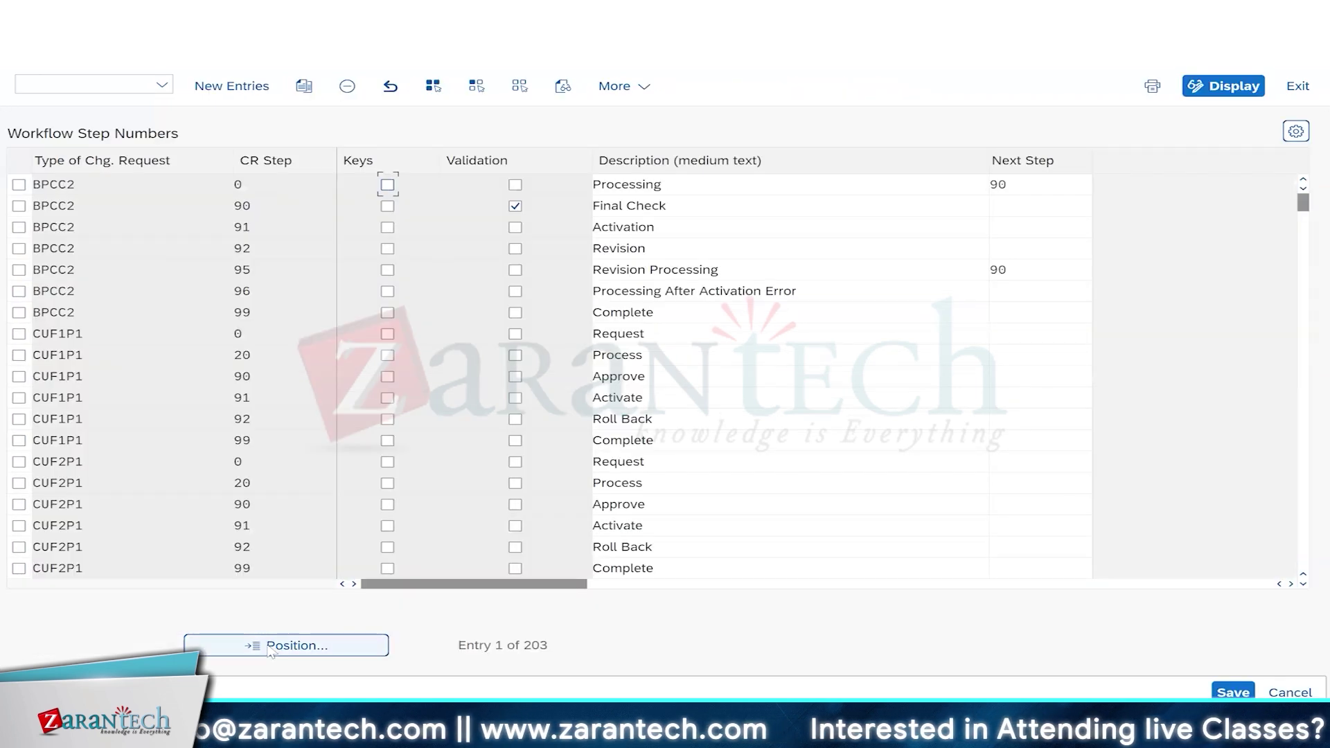
Position the workflow step numbers list at change request type ZMAT01.
{"action": "left_click", "coordinate": [285, 645]}
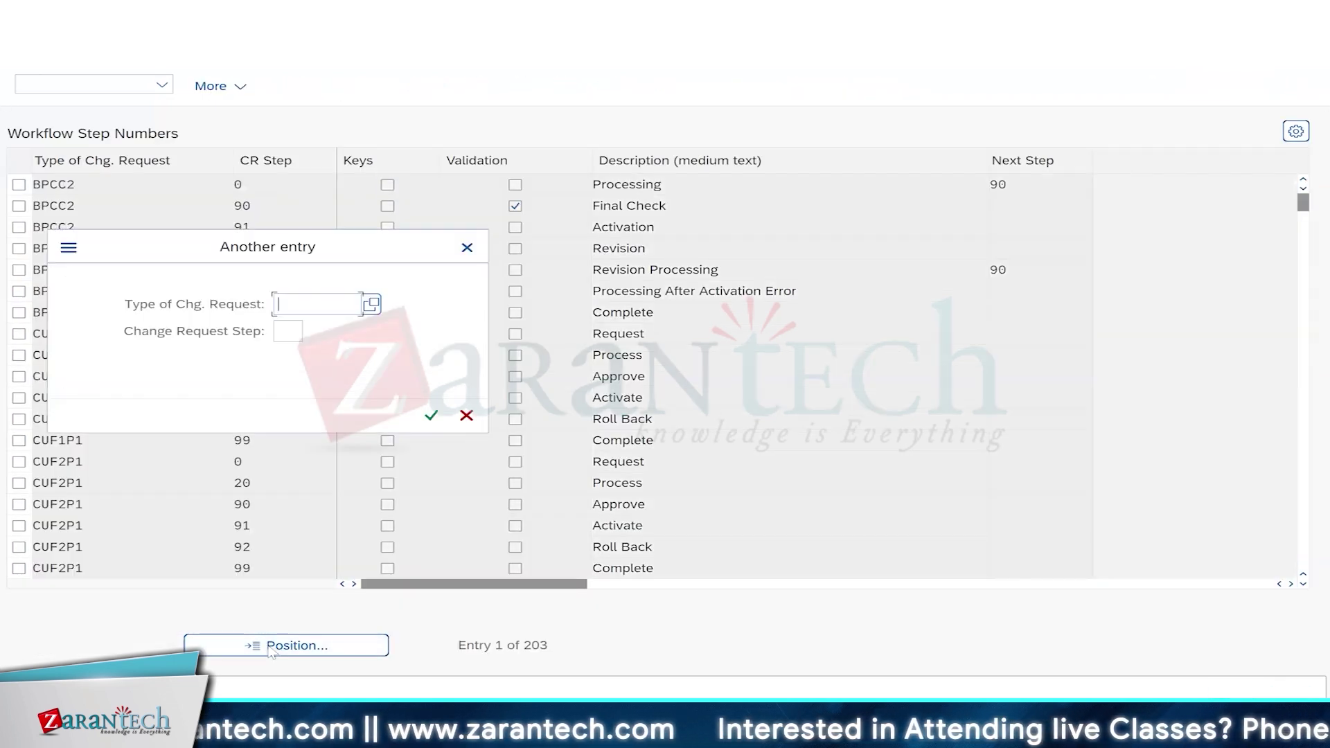
{"action": "type", "text": "zm"}
{"action": "key", "text": "Down"}
{"action": "key", "text": "Down"}
{"action": "key", "text": "Down"}
{"action": "key", "text": "Return"}
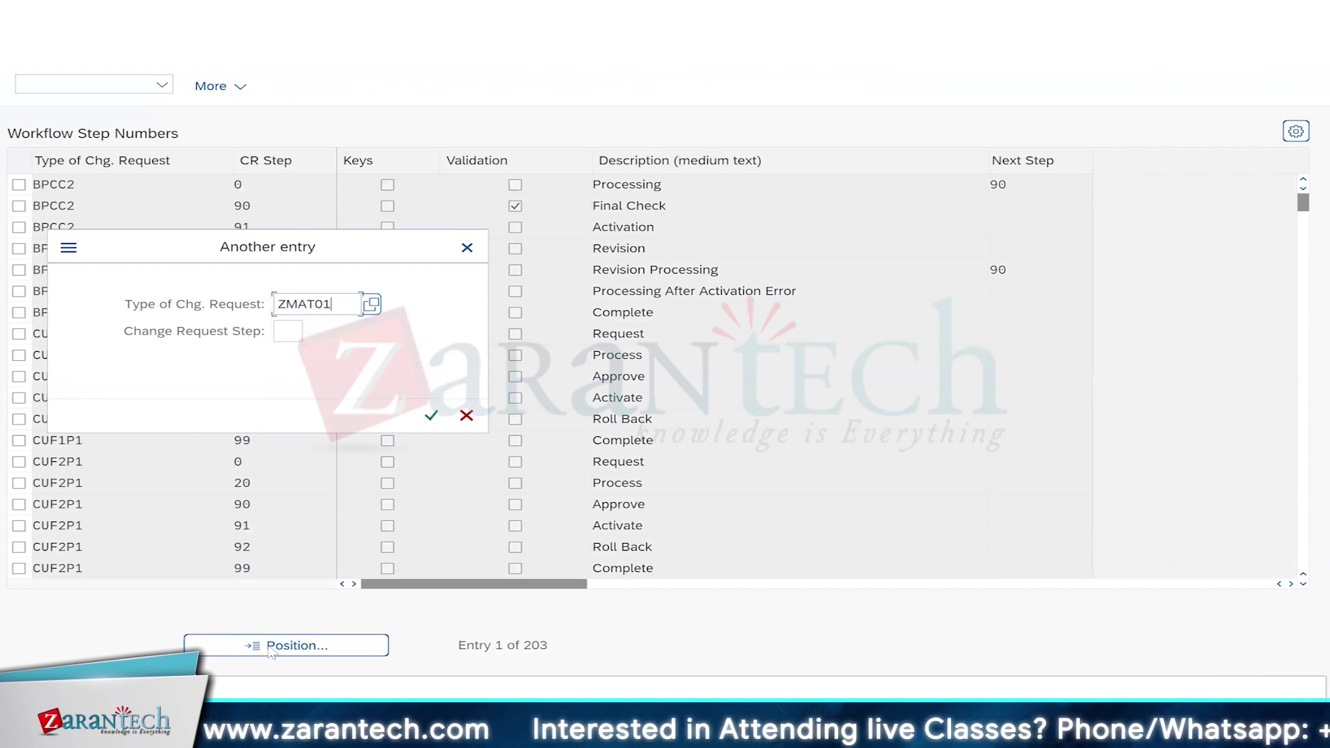
{"action": "key", "text": "Return"}
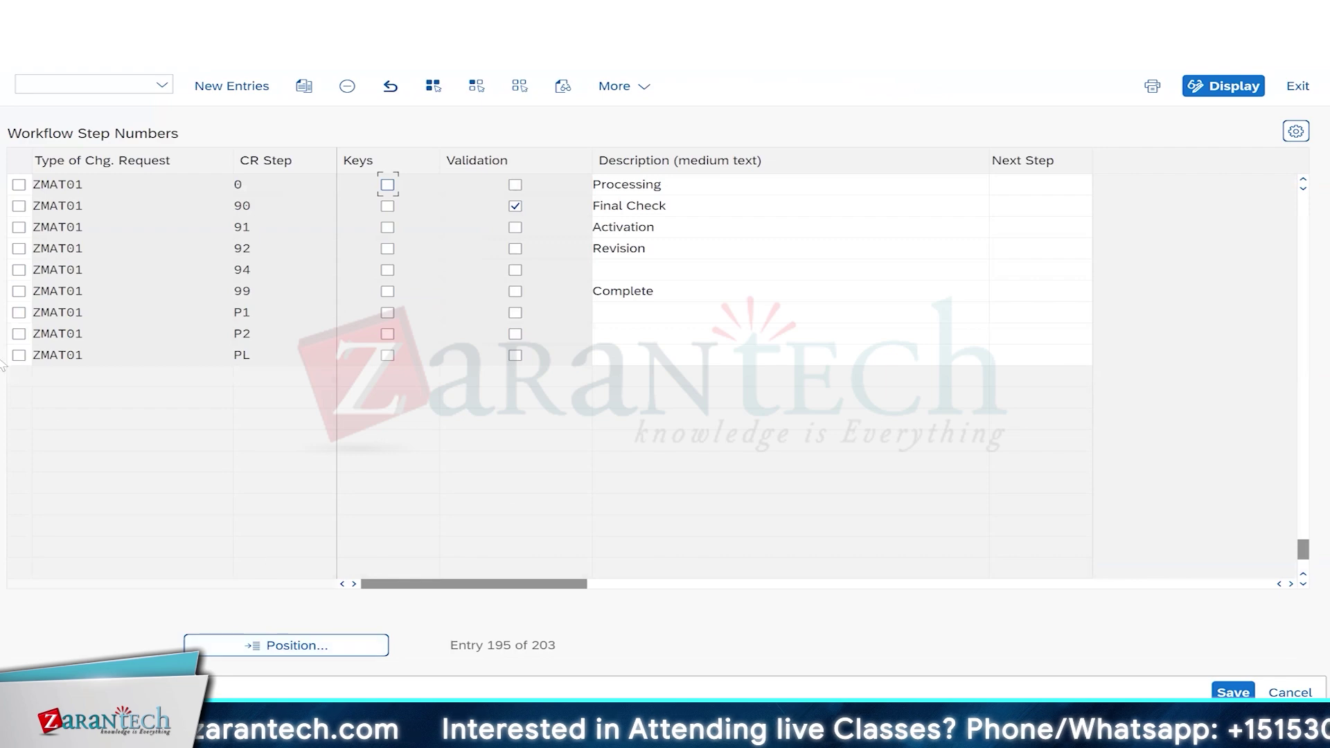
Switch to the PWF sheet in the WPS spreadsheet and copy the Step column of the CR type table.
{"action": "double_click", "coordinate": [238, 184]}
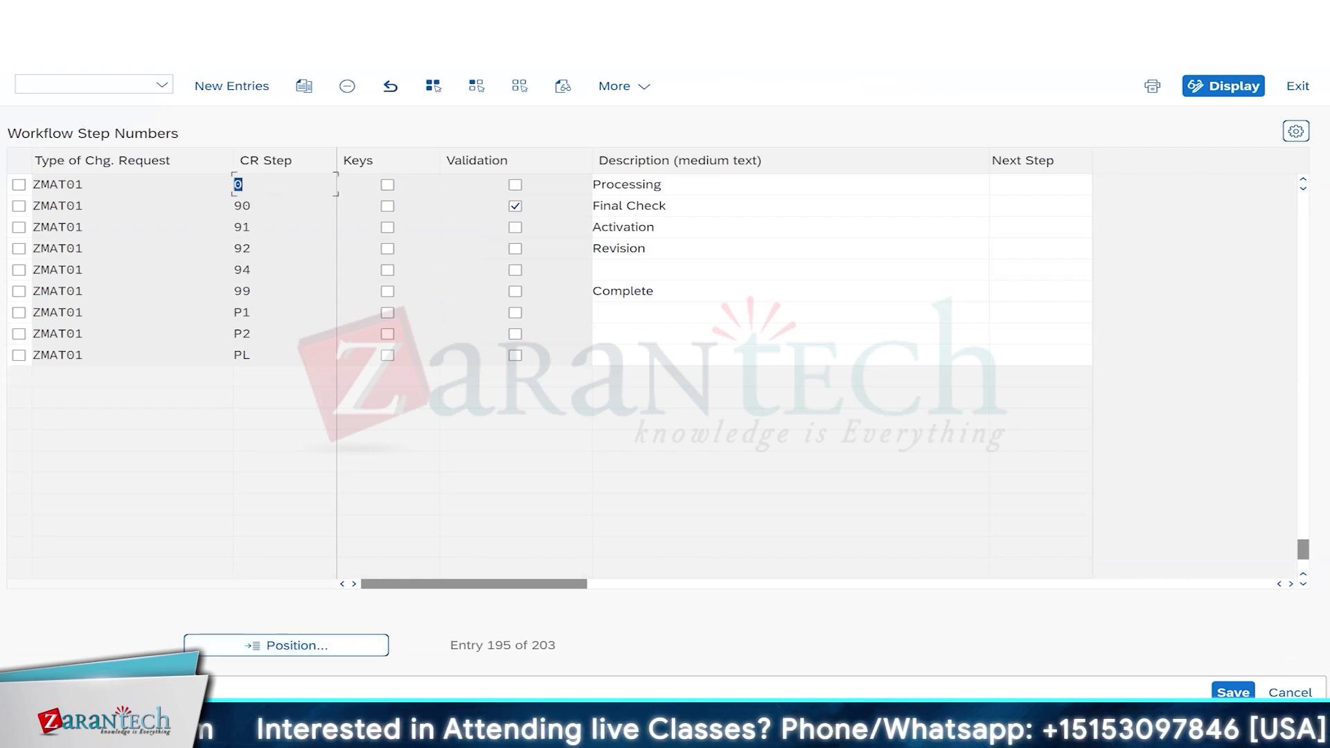
{"action": "key", "text": "alt+Tab"}
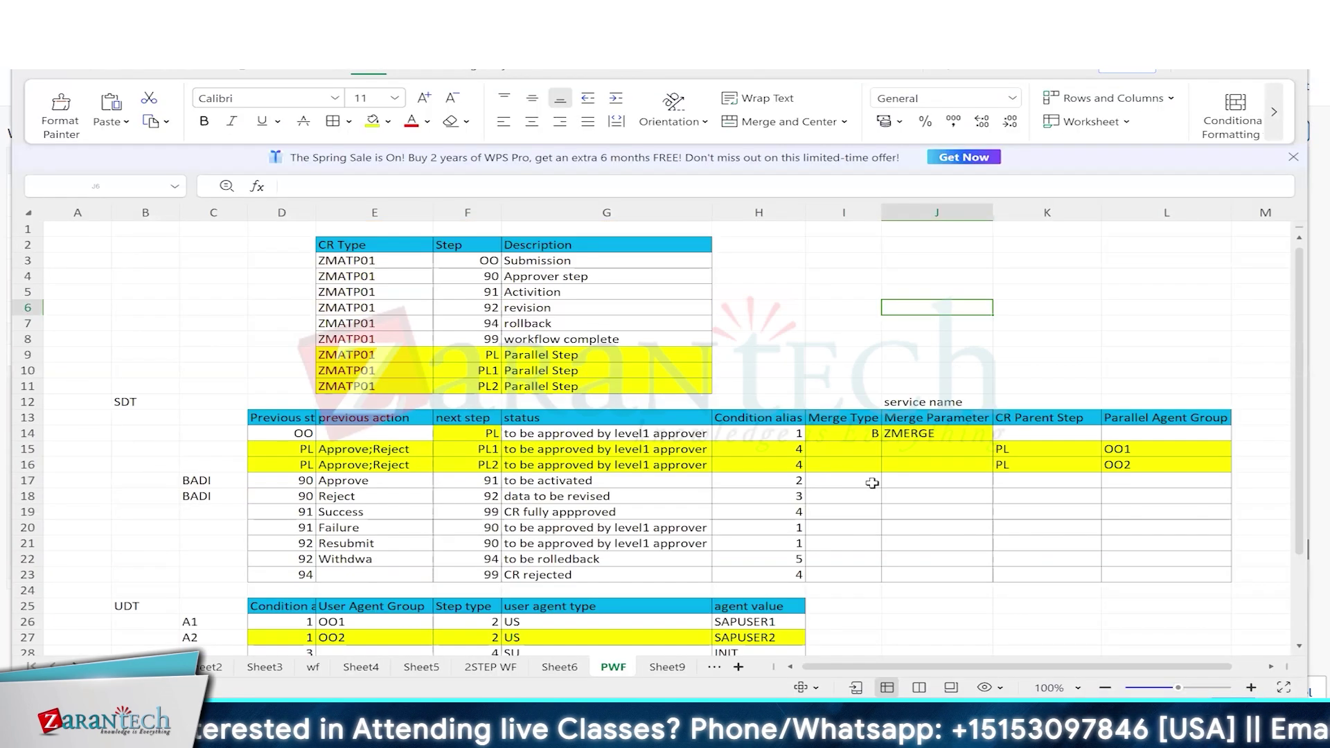
{"action": "left_click_drag", "start_coordinate": [890, 667], "coordinate": [917, 672]}
{"action": "scroll", "coordinate": [796, 441], "scroll_direction": "left", "scroll_amount": 1}
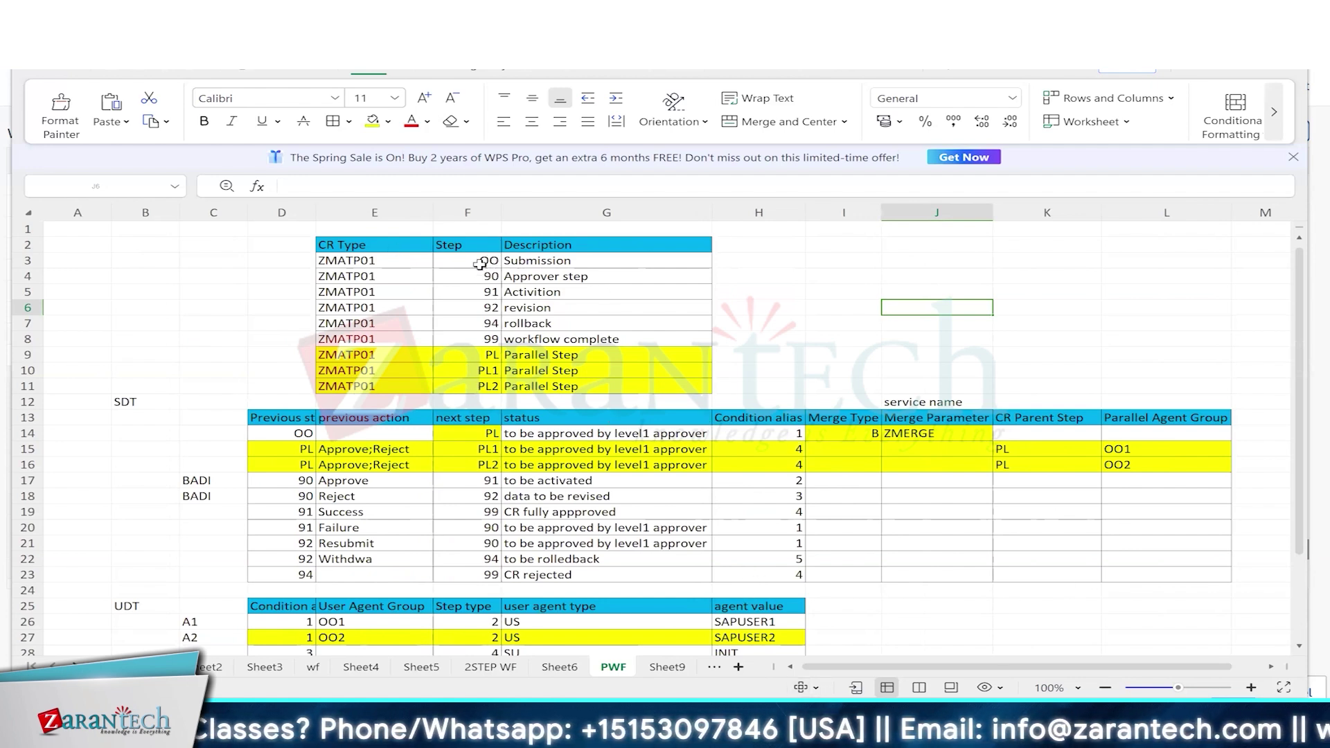
{"action": "left_click_drag", "start_coordinate": [484, 261], "coordinate": [483, 387]}
{"action": "key", "text": "ctrl+c"}
{"action": "left_click", "coordinate": [1044, 246]}
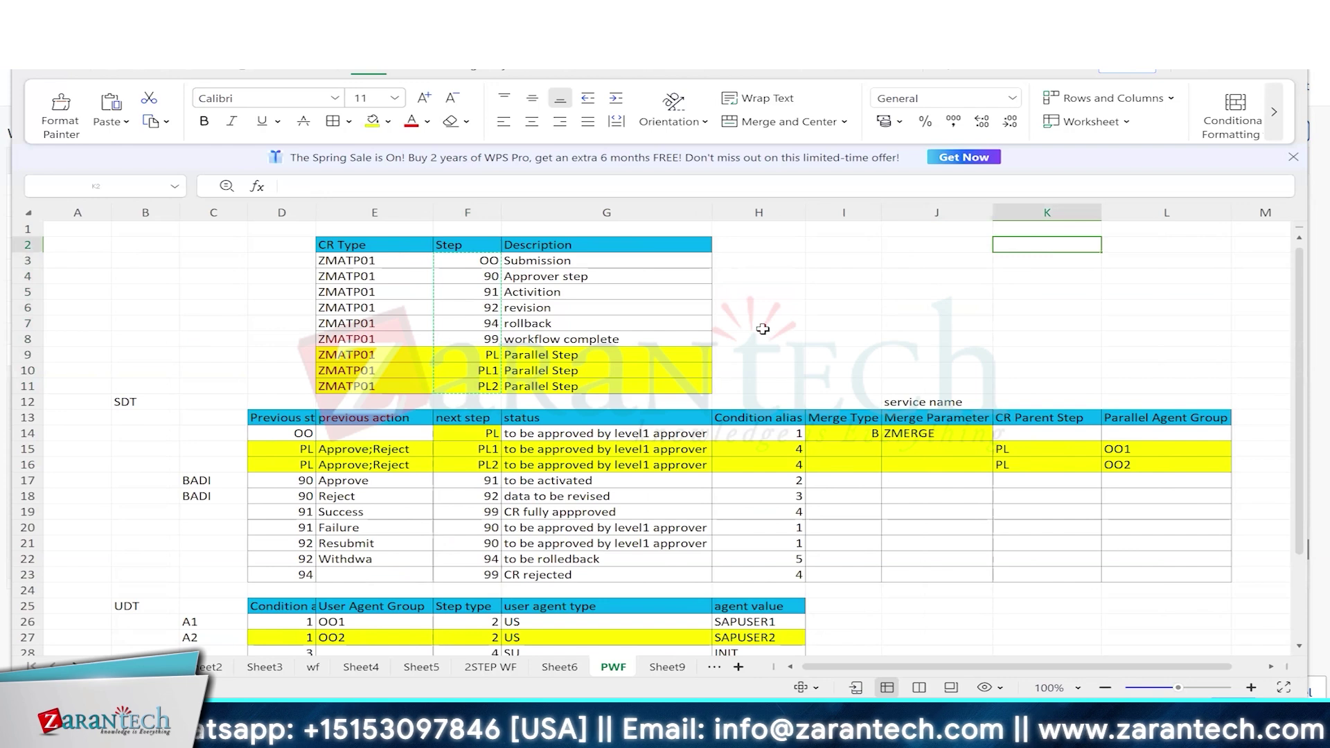
{"action": "left_click", "coordinate": [478, 275]}
{"action": "left_click", "coordinate": [474, 261]}
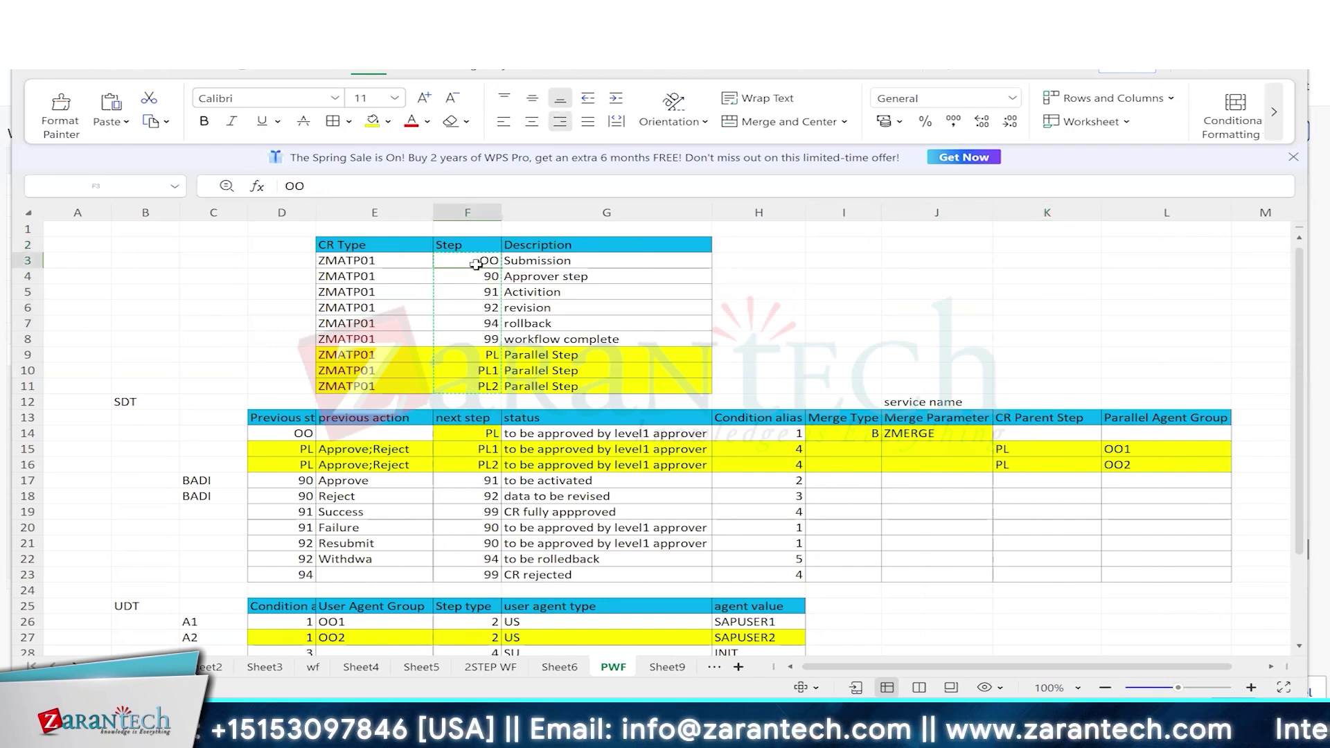
Compare the submission, 90, 91 and 92 steps of ZMAT01 in SAP with the planned steps in the spreadsheet.
{"action": "key", "text": "alt+Tab"}
{"action": "key", "text": "alt+Tab"}
{"action": "left_click", "coordinate": [493, 278]}
{"action": "key", "text": "alt+Tab"}
{"action": "key", "text": "Down"}
{"action": "key", "text": "Down"}
{"action": "key", "text": "Down"}
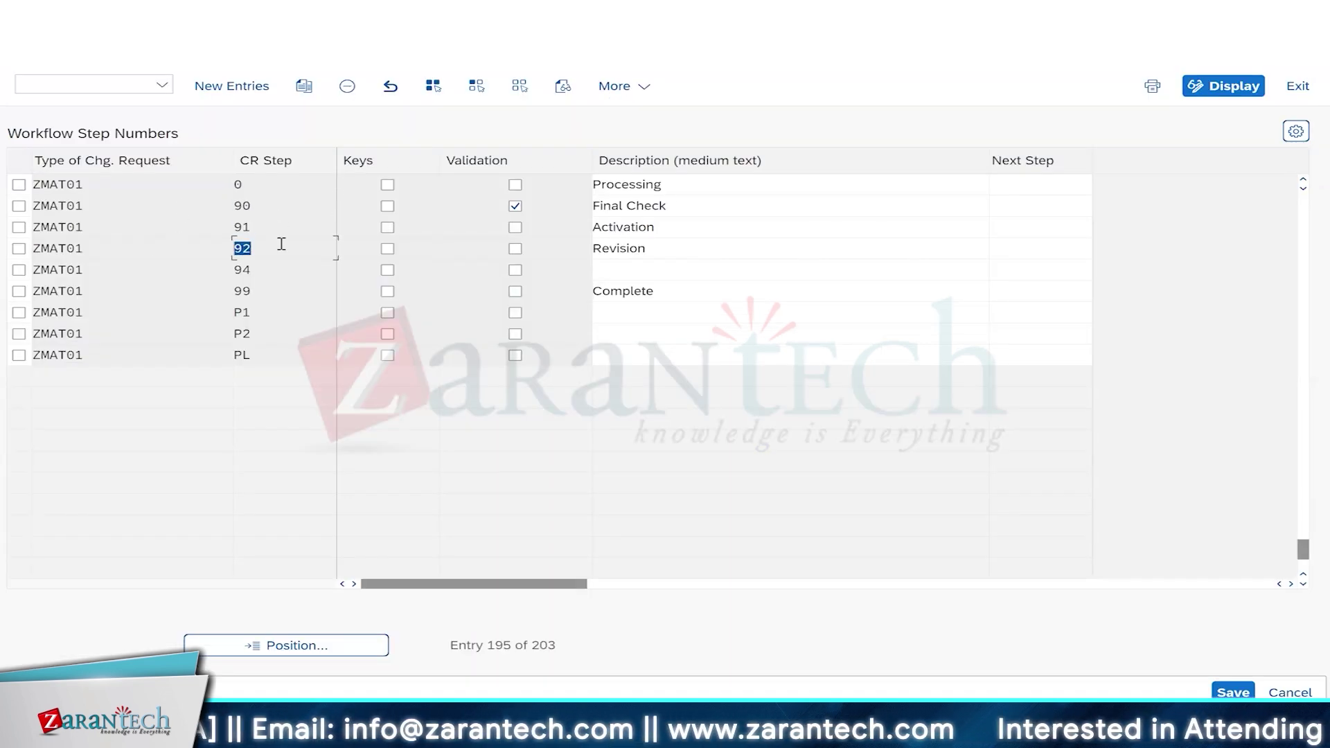
{"action": "key", "text": "alt+Tab"}
{"action": "key", "text": "Down"}
{"action": "key", "text": "Down"}
{"action": "key", "text": "Down"}
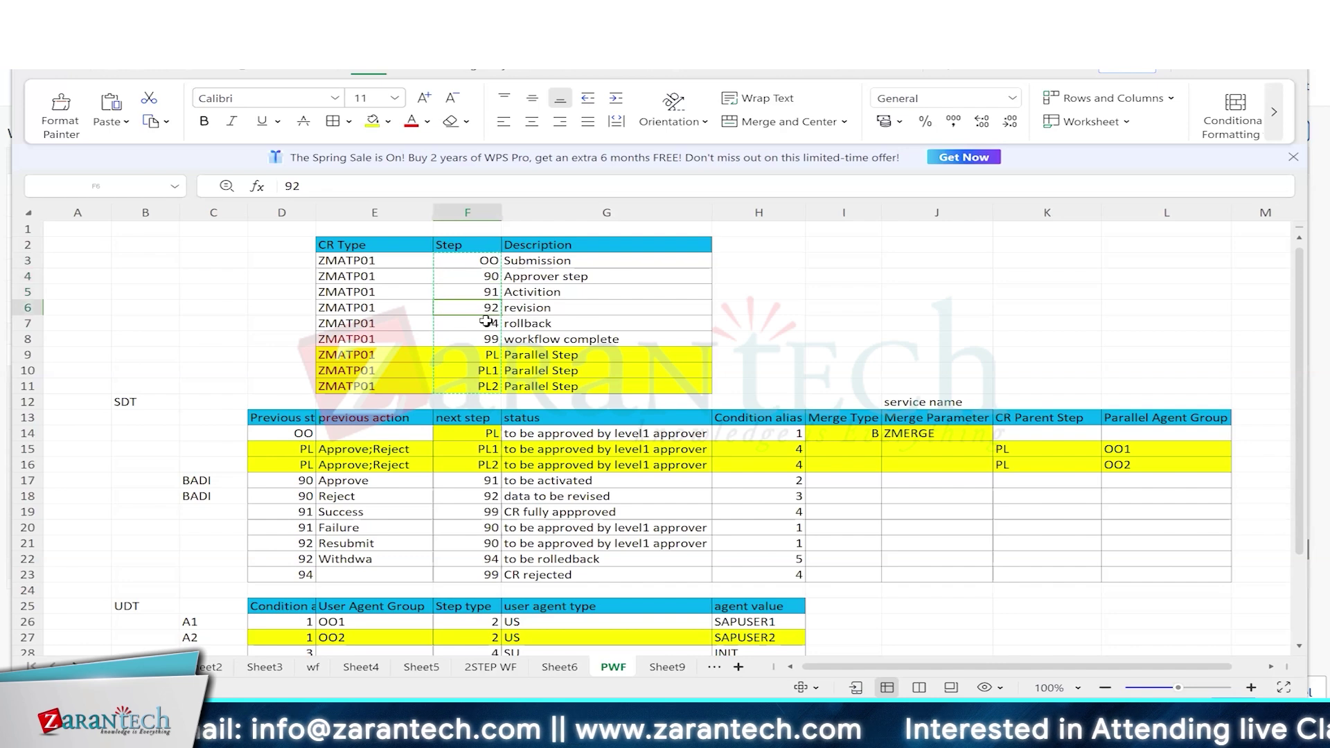
Check ZMAT01's steps 94 and 99 and parallel steps PL, P1 and P2 in SAP against the spreadsheet.
{"action": "key", "text": "alt+Tab"}
{"action": "key", "text": "Down"}
{"action": "key", "text": "Down"}
{"action": "key", "text": "alt+Tab"}
{"action": "key", "text": "Down"}
{"action": "key", "text": "Down"}
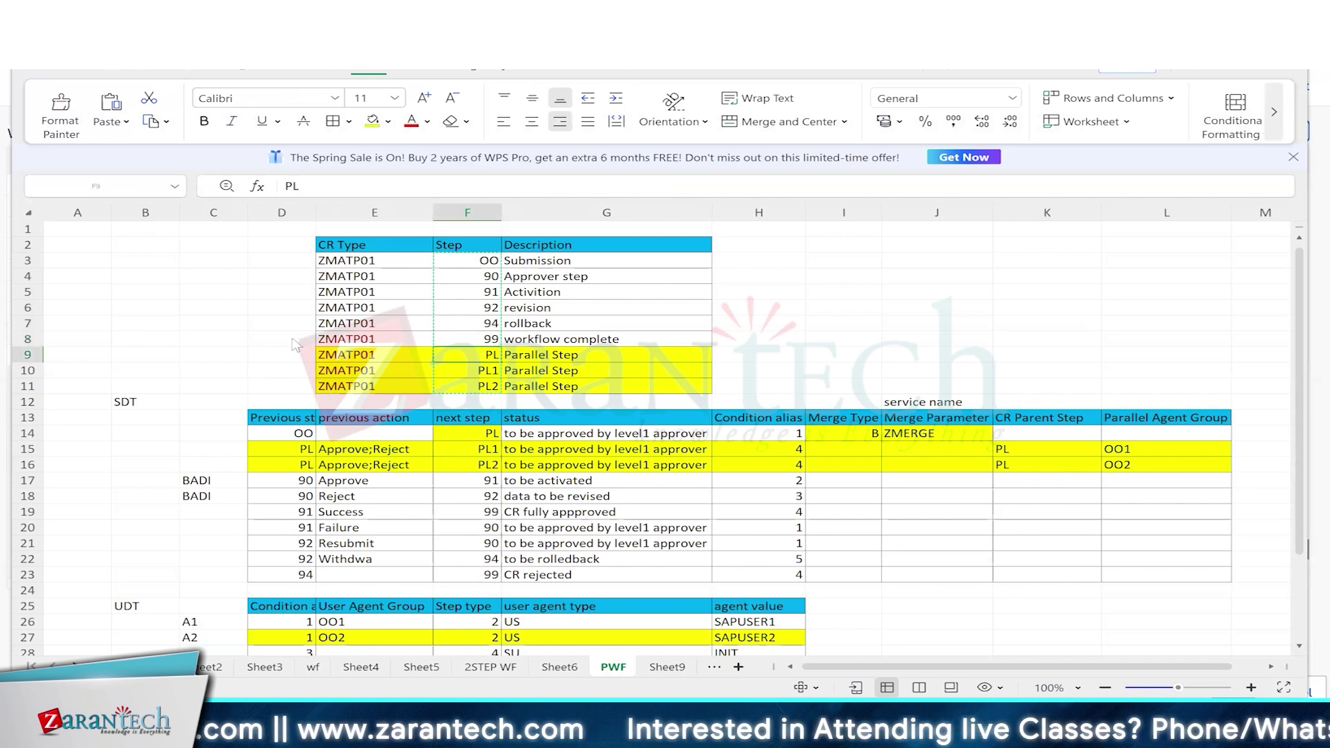
{"action": "key", "text": "alt+Tab"}
{"action": "left_click", "coordinate": [267, 358]}
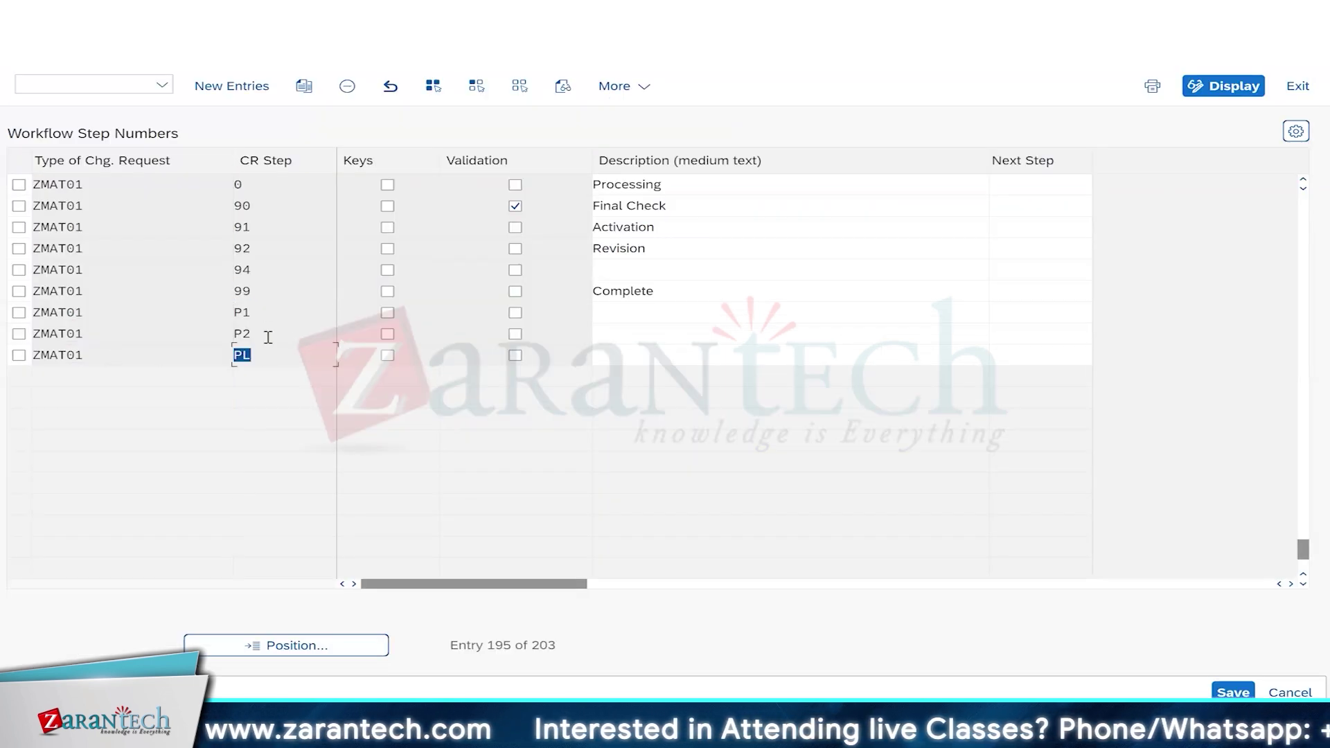
{"action": "key", "text": "Up"}
{"action": "key", "text": "Up"}
{"action": "key", "text": "Down"}
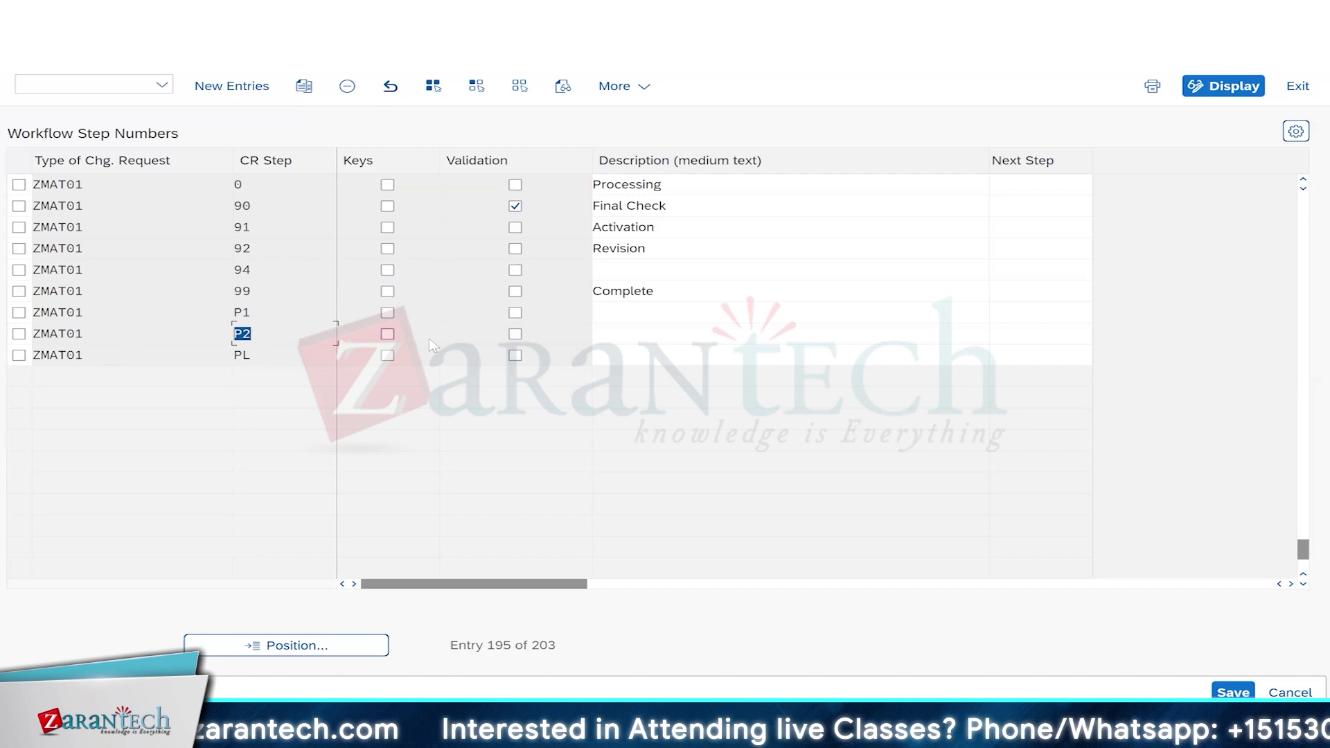
Compare the spreadsheet's parallel steps PL1 and PL2 with ZMAT01's P1 and P2 entries in SAP.
{"action": "key", "text": "alt+Tab"}
{"action": "left_click", "coordinate": [474, 374]}
{"action": "left_click", "coordinate": [478, 385]}
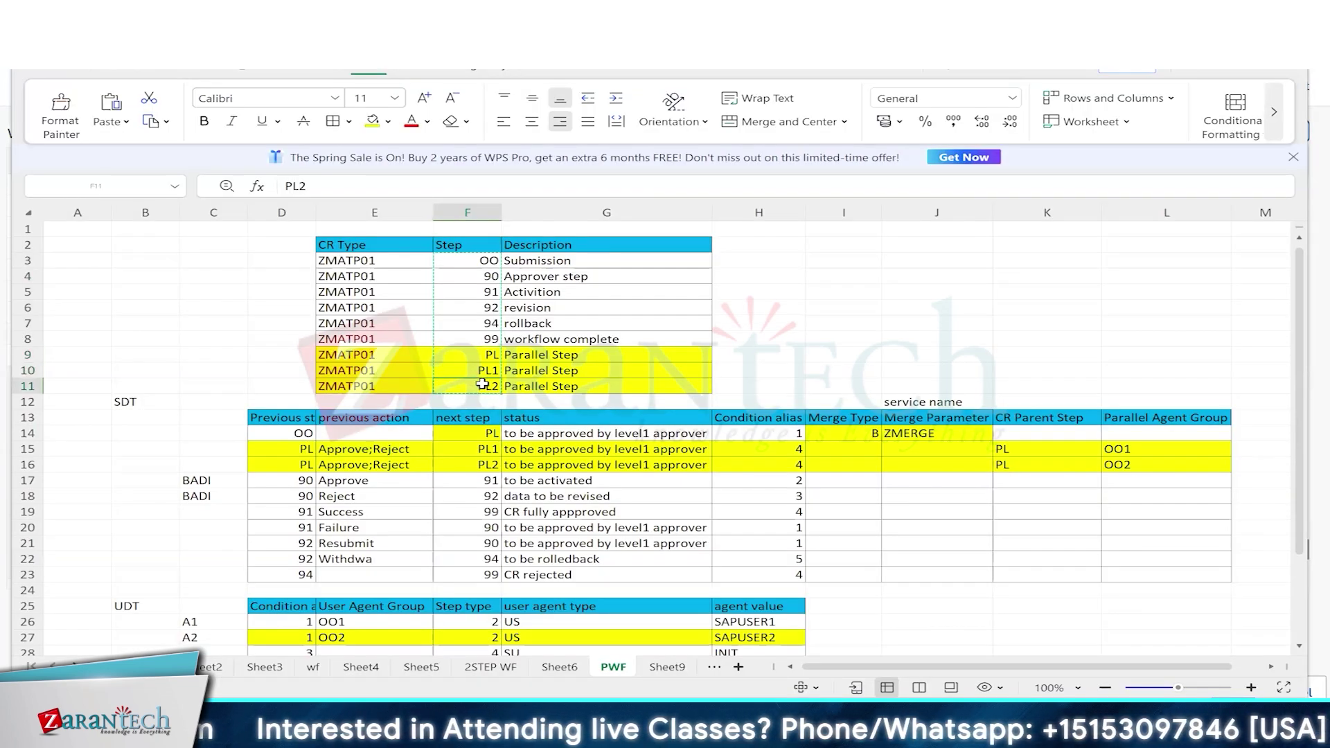
{"action": "key", "text": "Up"}
{"action": "left_click", "coordinate": [489, 389]}
{"action": "key", "text": "alt+Tab"}
{"action": "left_click_drag", "start_coordinate": [253, 314], "coordinate": [198, 316]}
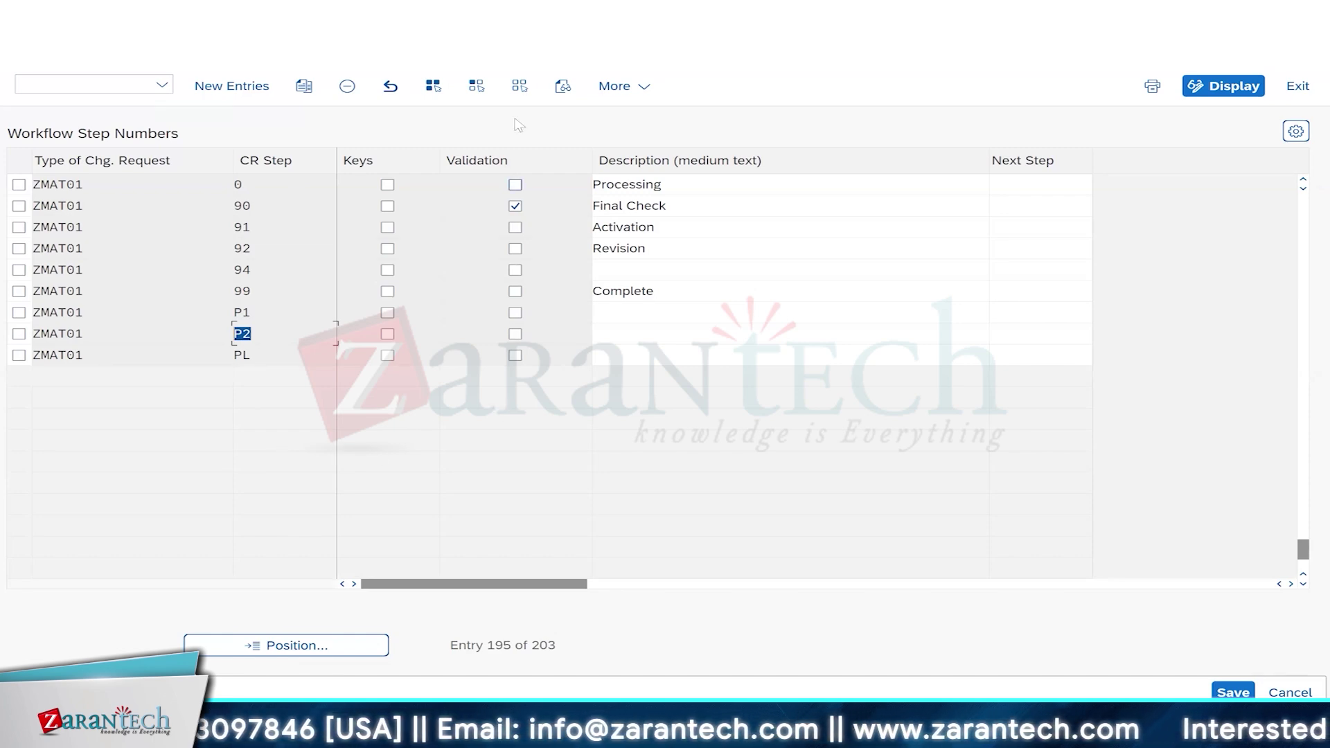
Return to the customizing structure and launch the Configure Rule-Based Workflow activity in the browser.
{"action": "left_click", "coordinate": [29, 54]}
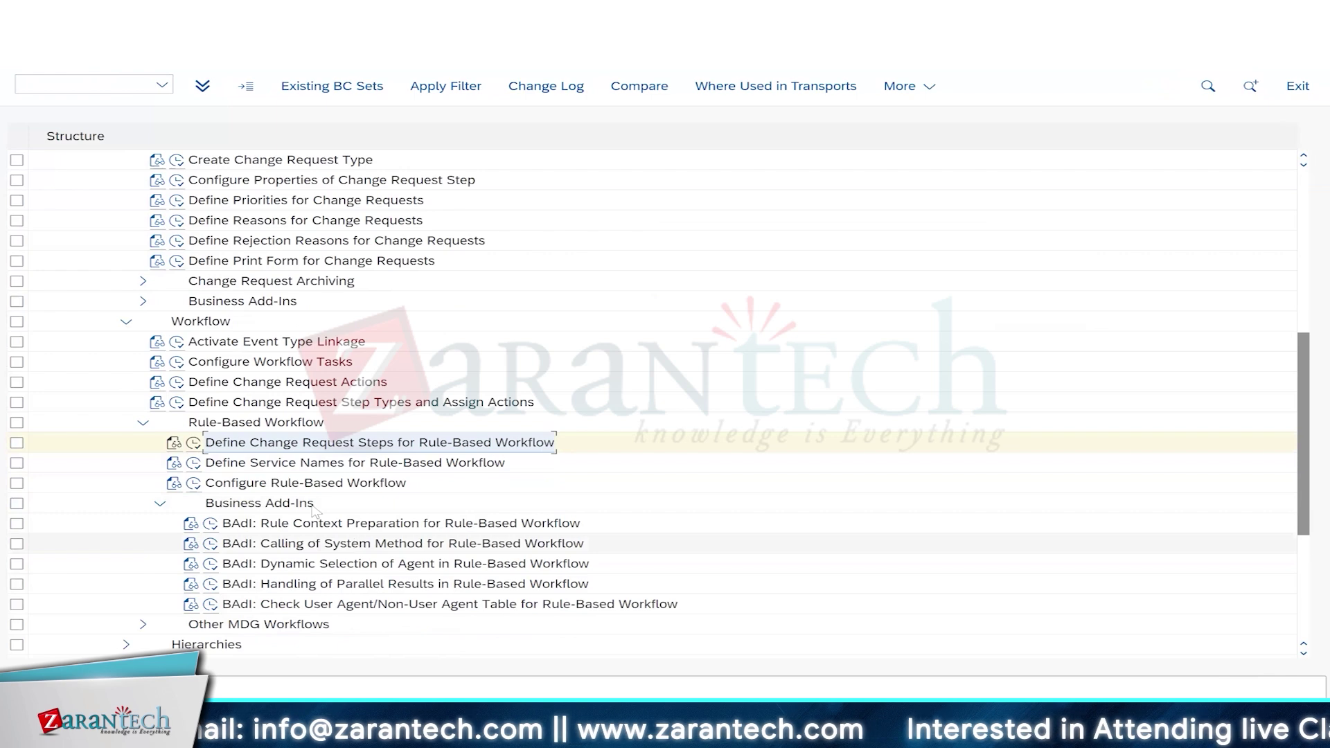
{"action": "left_click", "coordinate": [308, 485]}
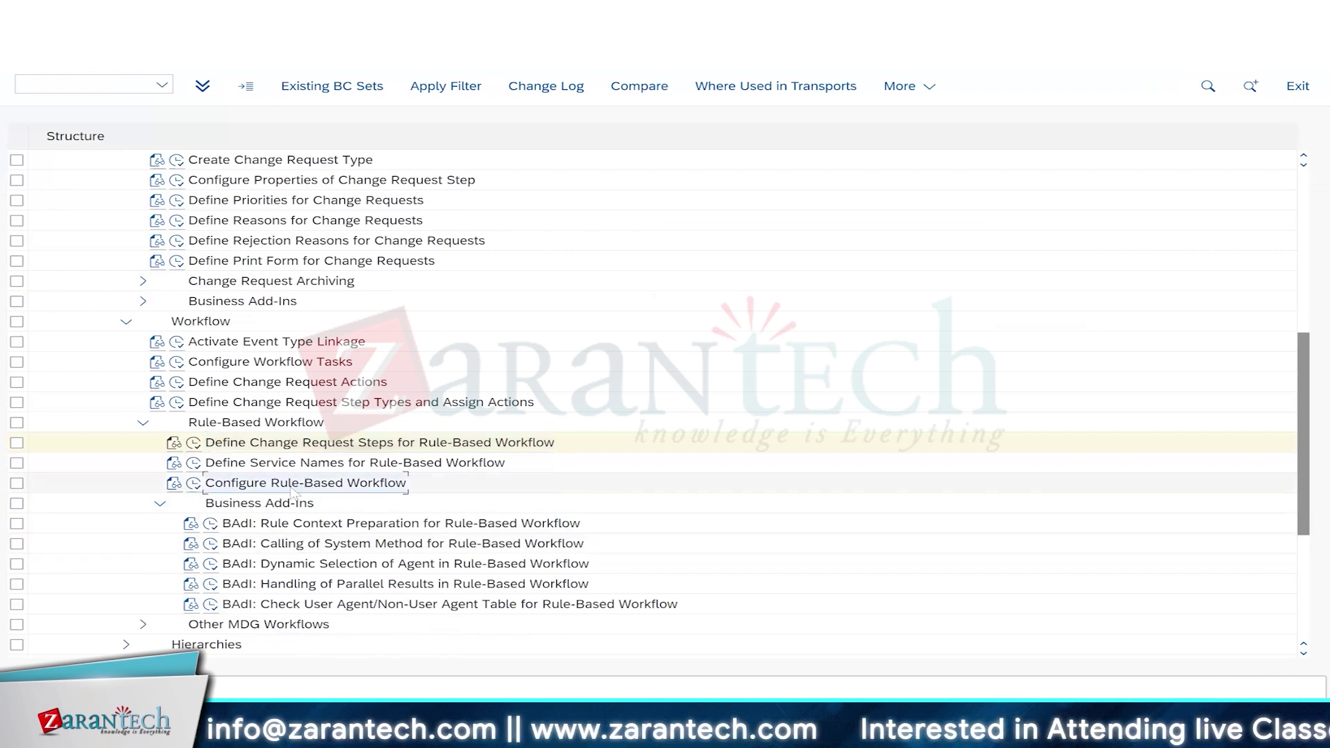
{"action": "left_click", "coordinate": [193, 483]}
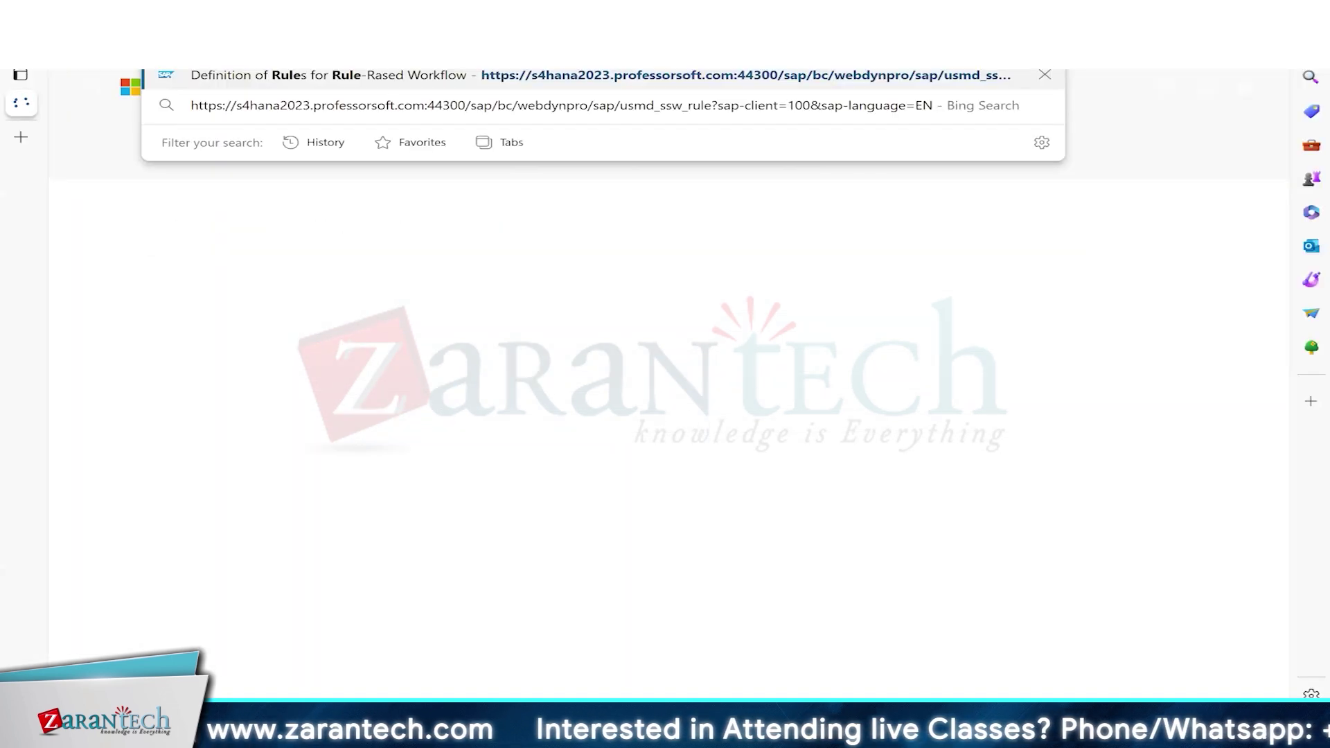
{"action": "key", "text": "Return"}
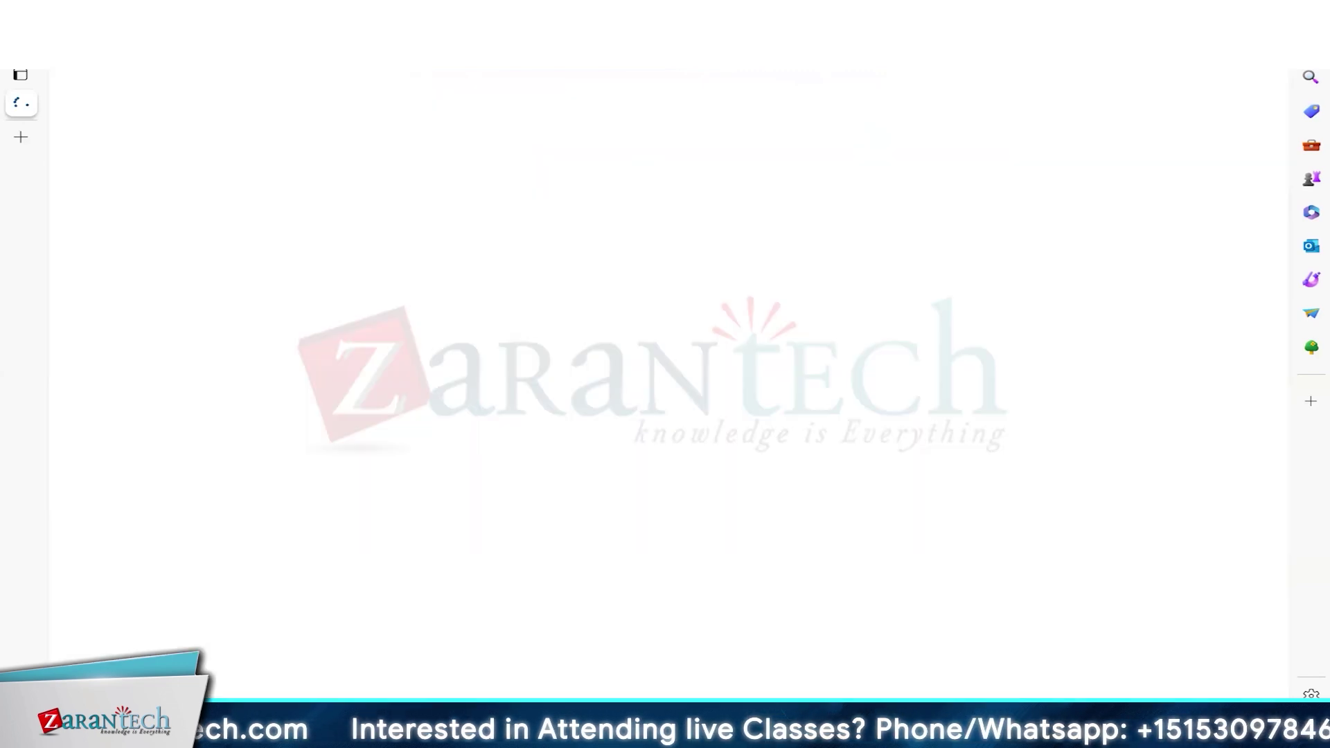
Open the rule-based workflow process definition for change request type ZMAT01.
{"action": "mouse_move", "coordinate": [555, 727]}
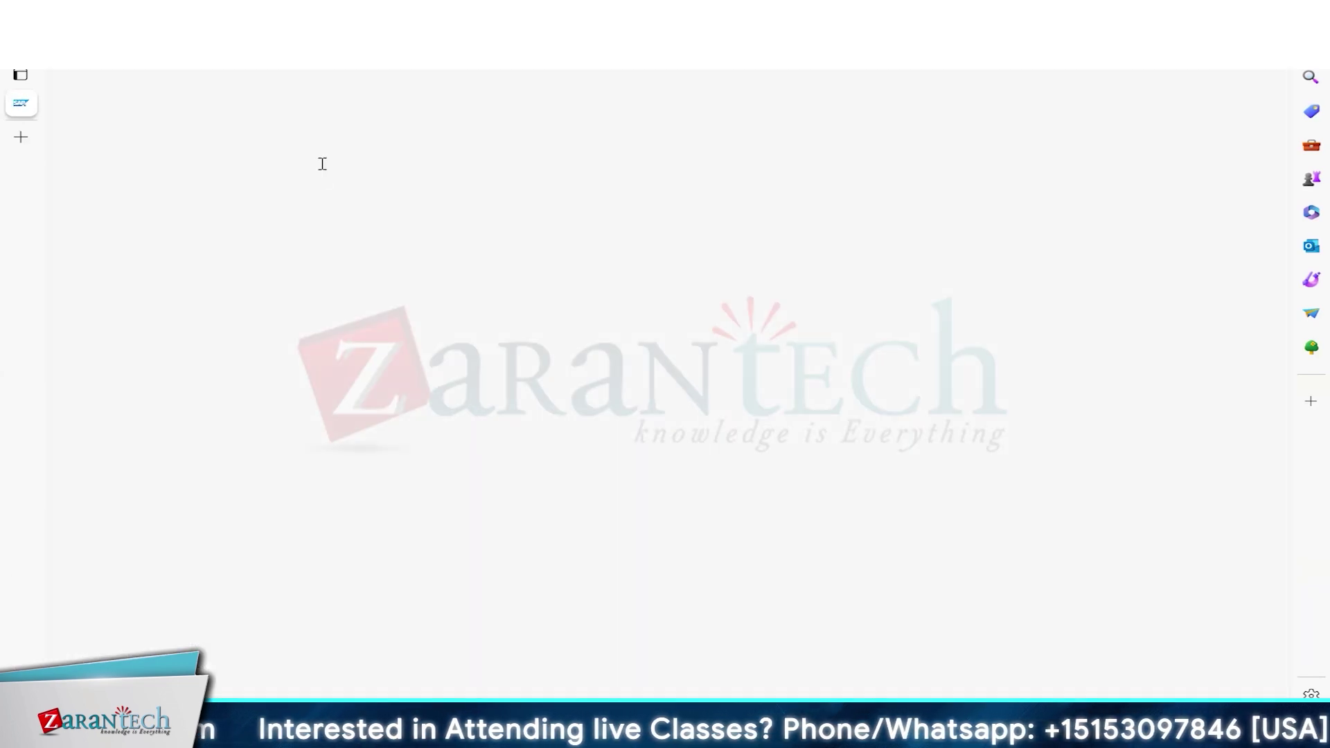
{"action": "type", "text": "Z"}
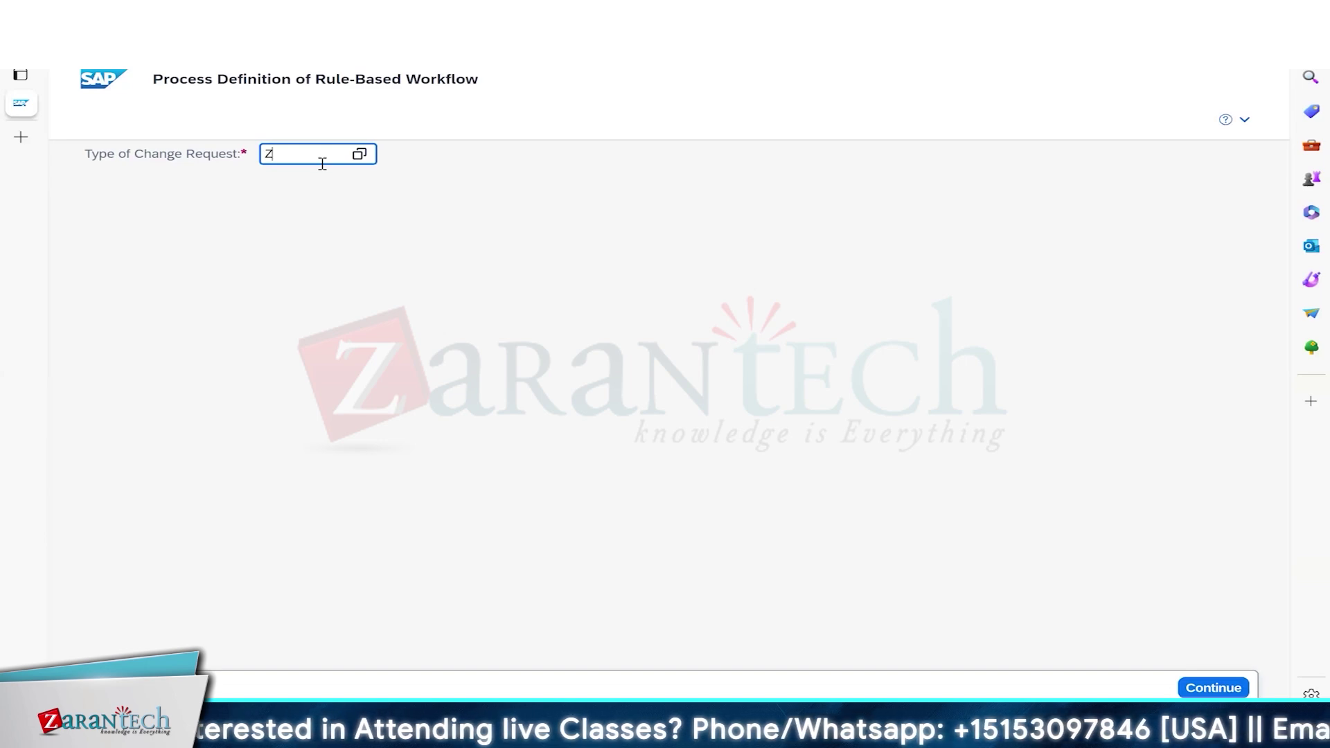
{"action": "type", "text": "MAT01"}
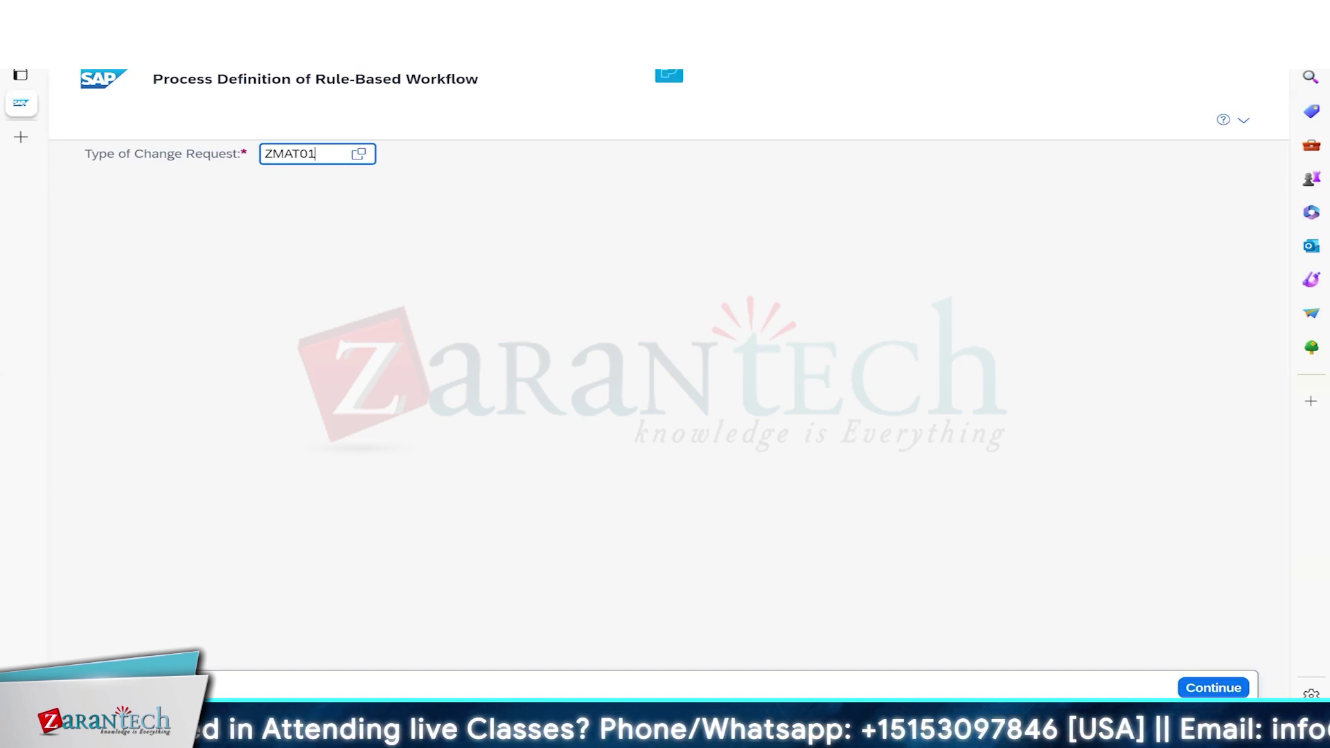
{"action": "left_click", "coordinate": [1216, 689]}
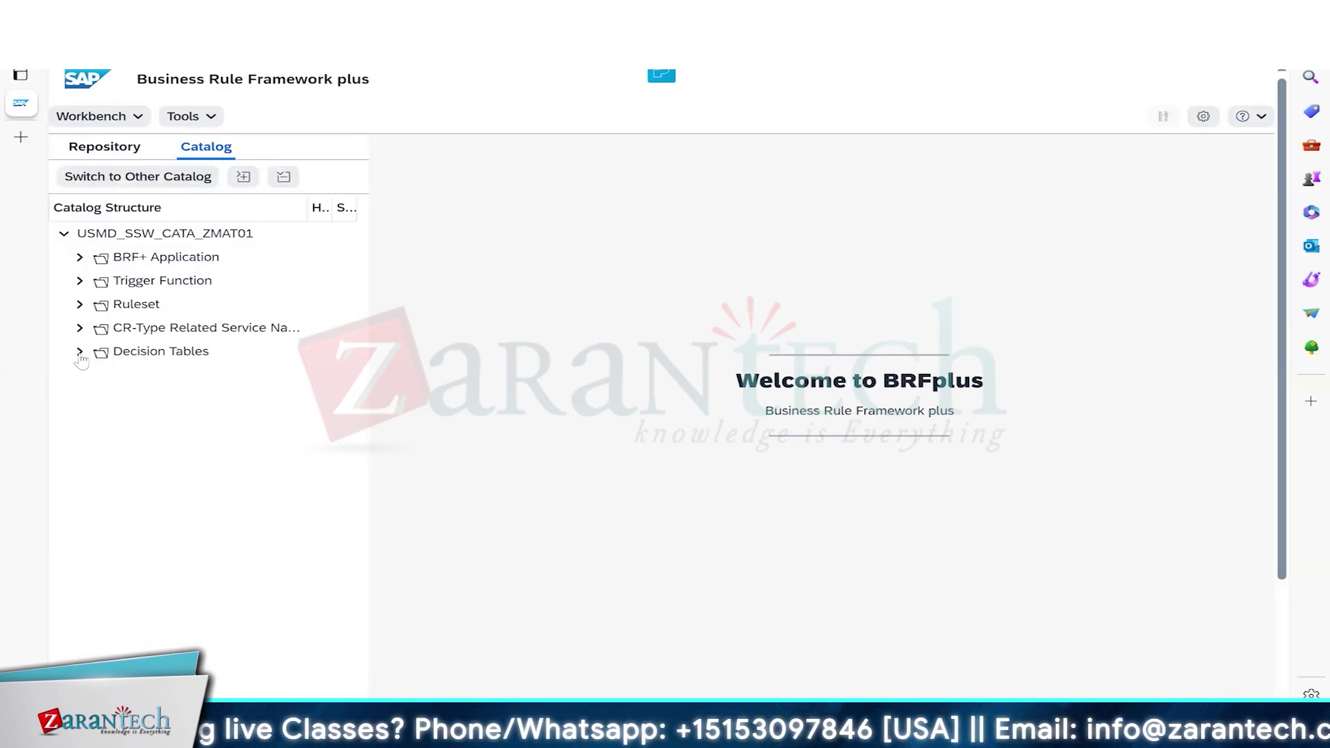
Open ZMAT01's Single Value Decision Table and compare its rows with the SDT section of the WPS spreadsheet.
{"action": "left_click", "coordinate": [80, 354]}
{"action": "left_click", "coordinate": [211, 424]}
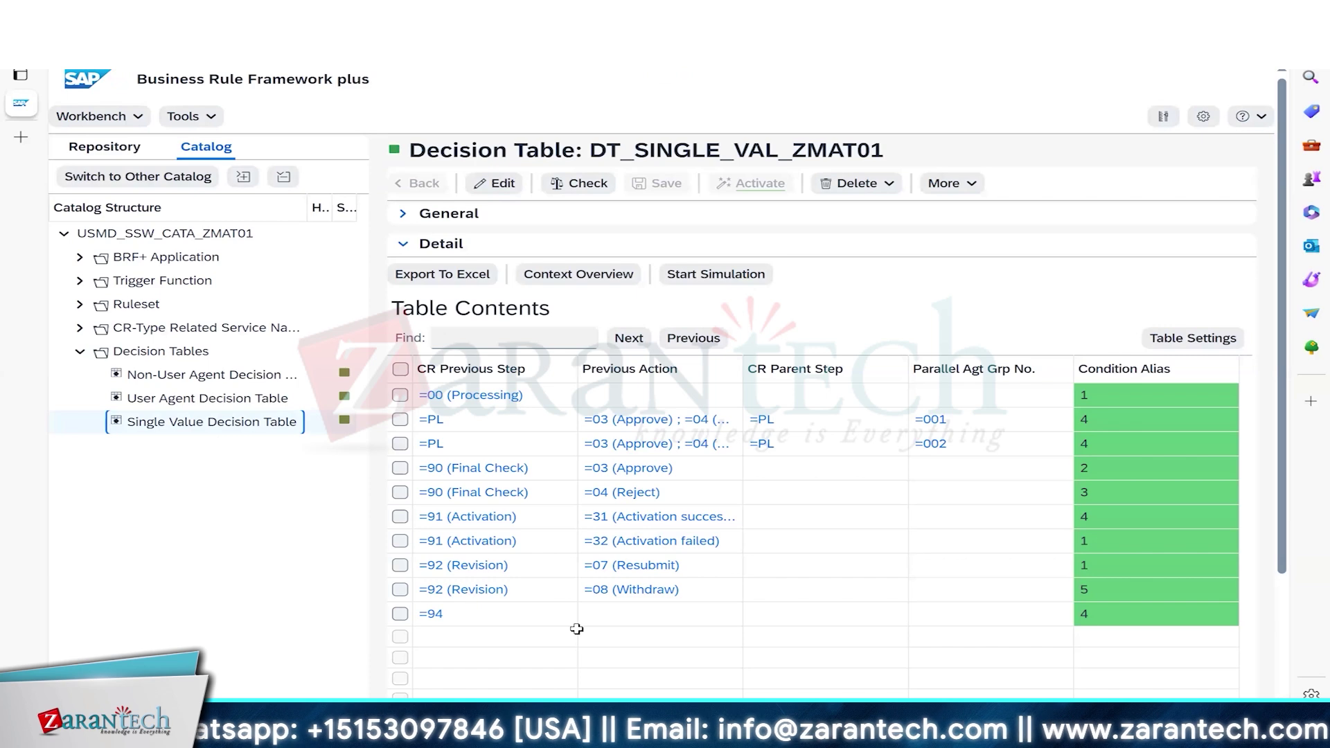
{"action": "key", "text": "alt+Tab"}
{"action": "scroll", "coordinate": [616, 480], "scroll_direction": "down", "scroll_amount": 2}
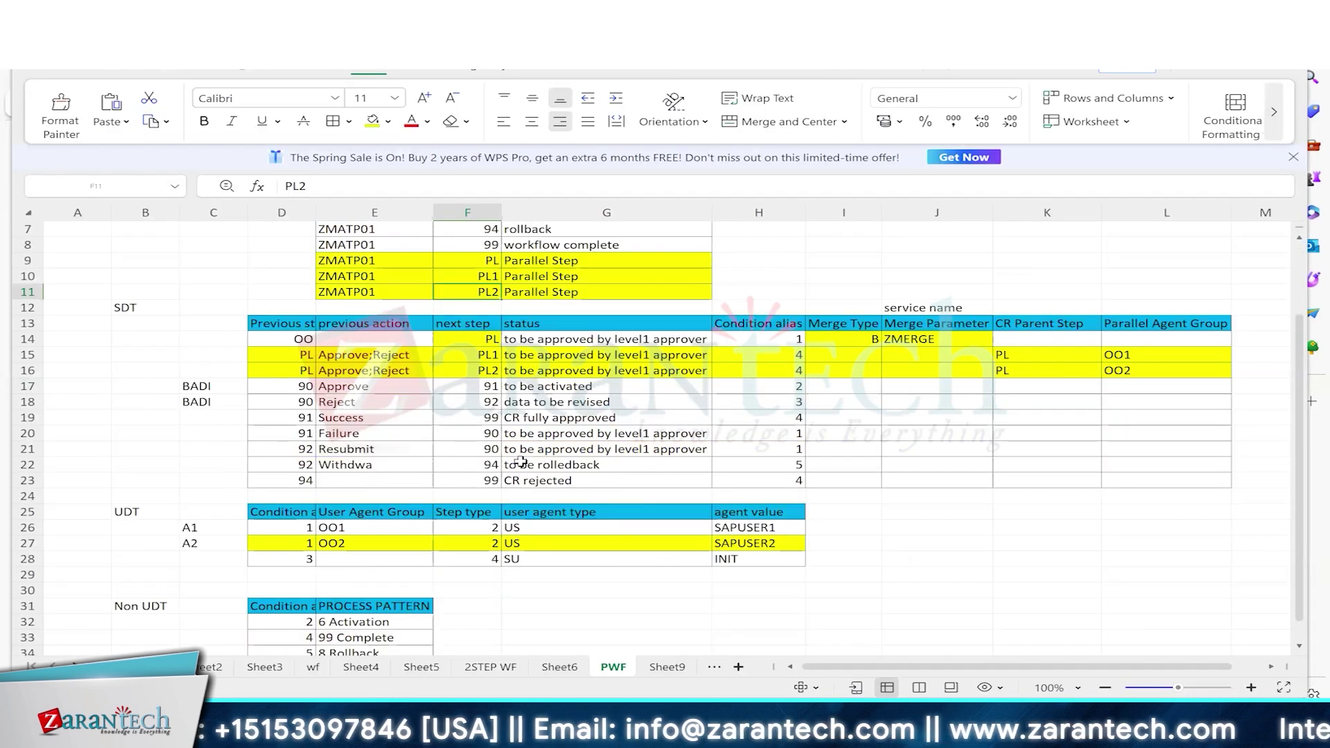
{"action": "scroll", "coordinate": [654, 497], "scroll_direction": "down", "scroll_amount": 1}
{"action": "key", "text": "alt+Tab"}
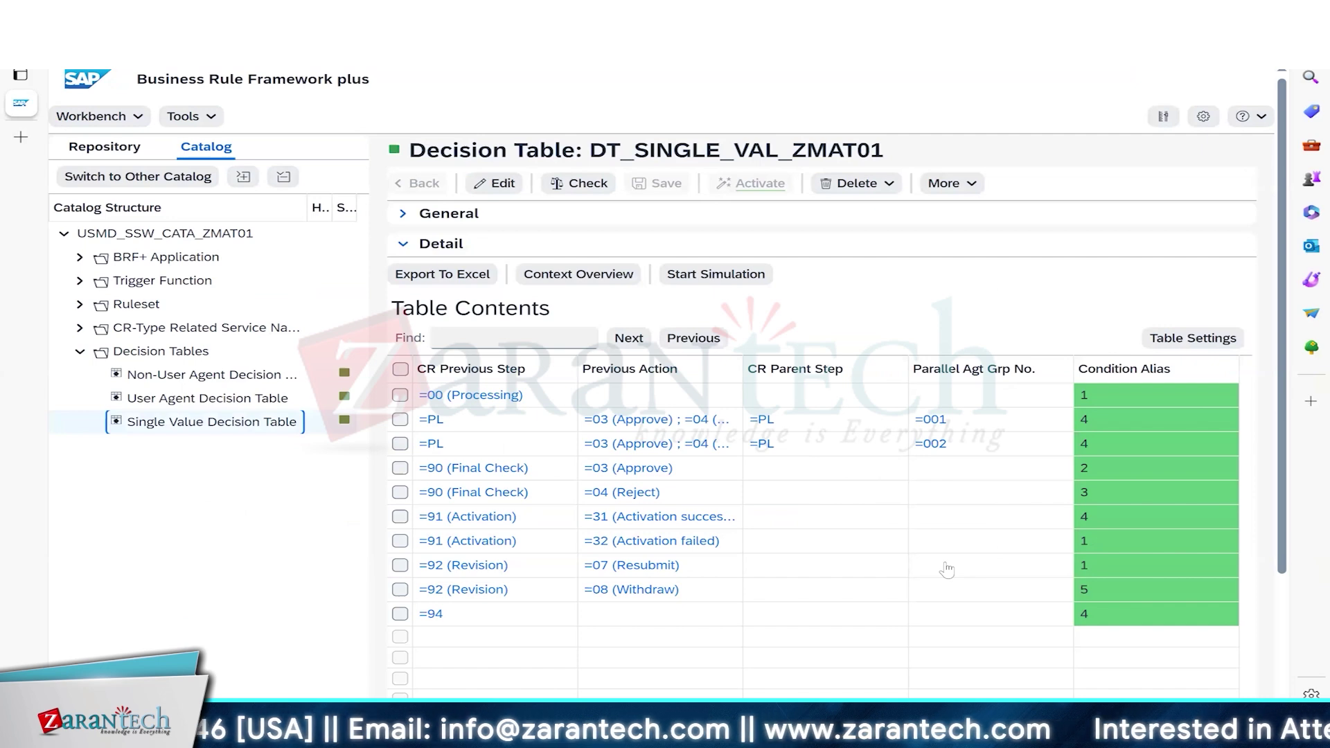
View the Non-User Agent Decision Table and return to the Single Value Decision Table.
{"action": "left_click", "coordinate": [172, 375]}
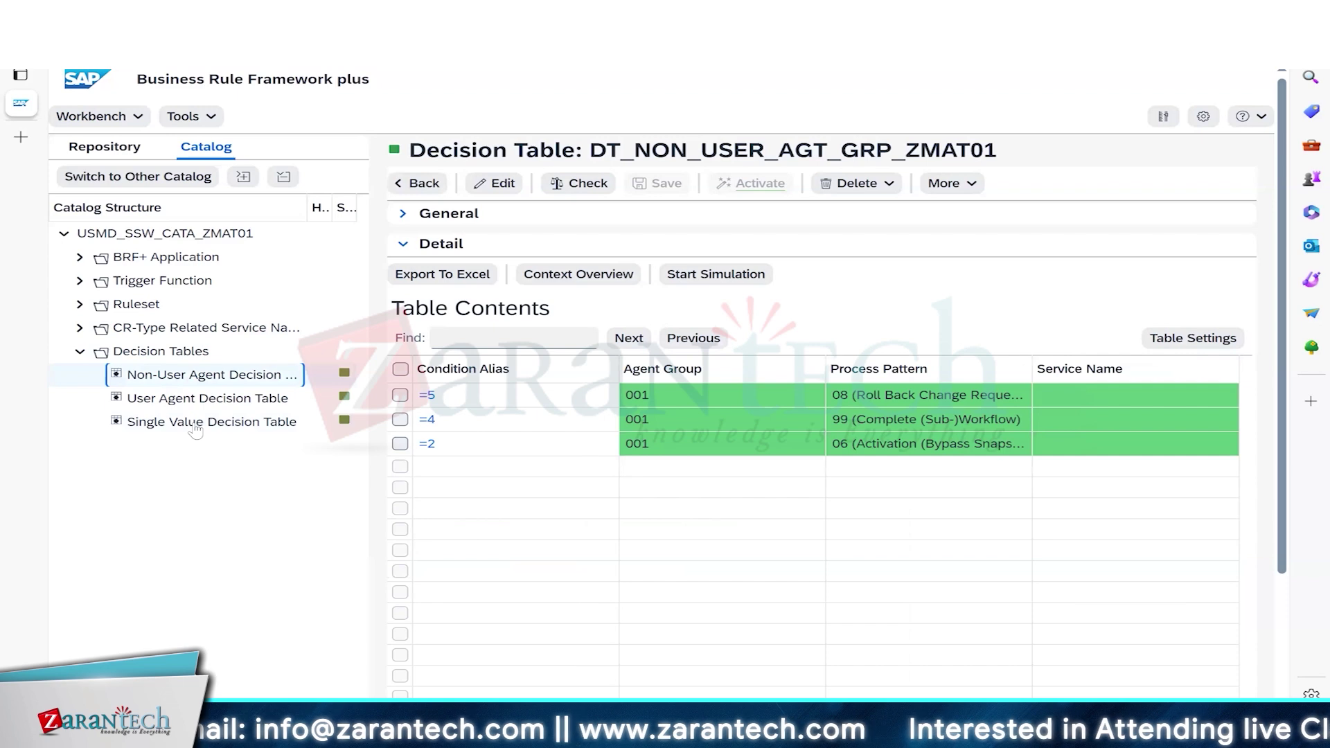
{"action": "left_click", "coordinate": [196, 424]}
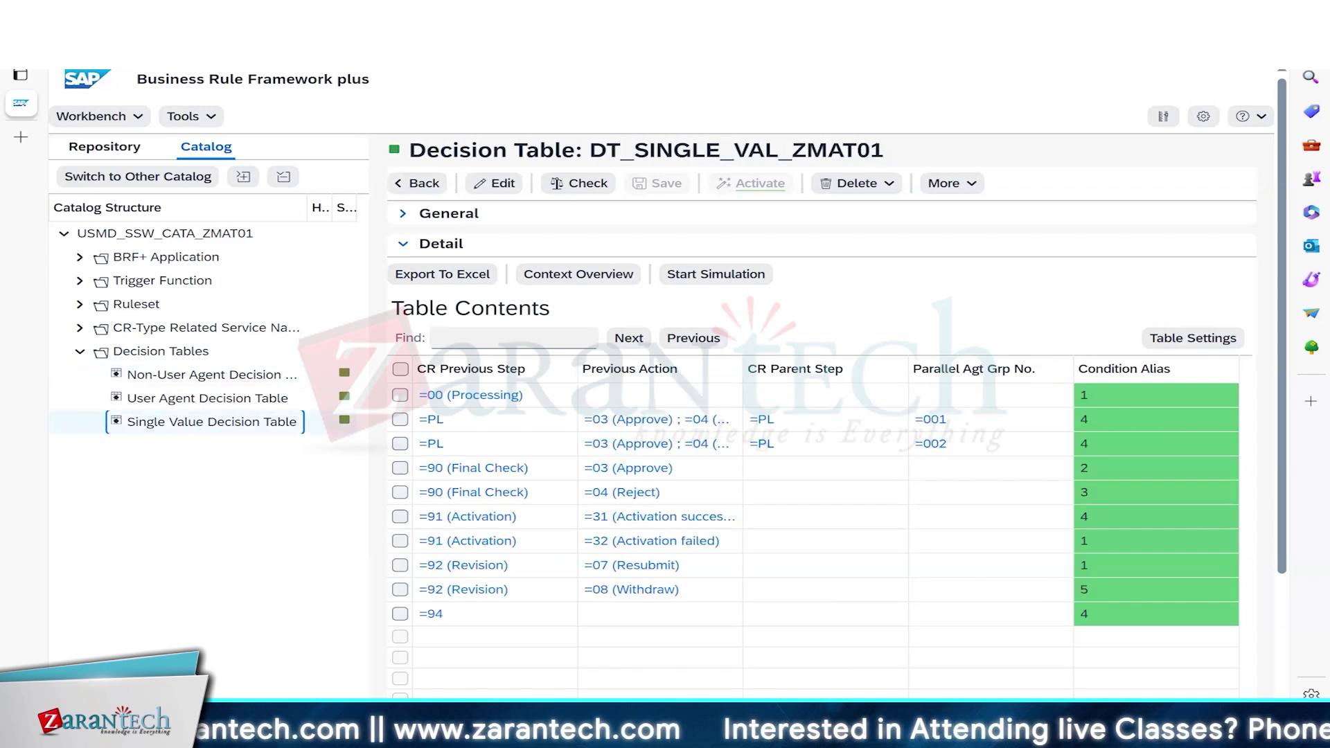
{"action": "left_click", "coordinate": [803, 733]}
{"action": "left_click", "coordinate": [800, 682]}
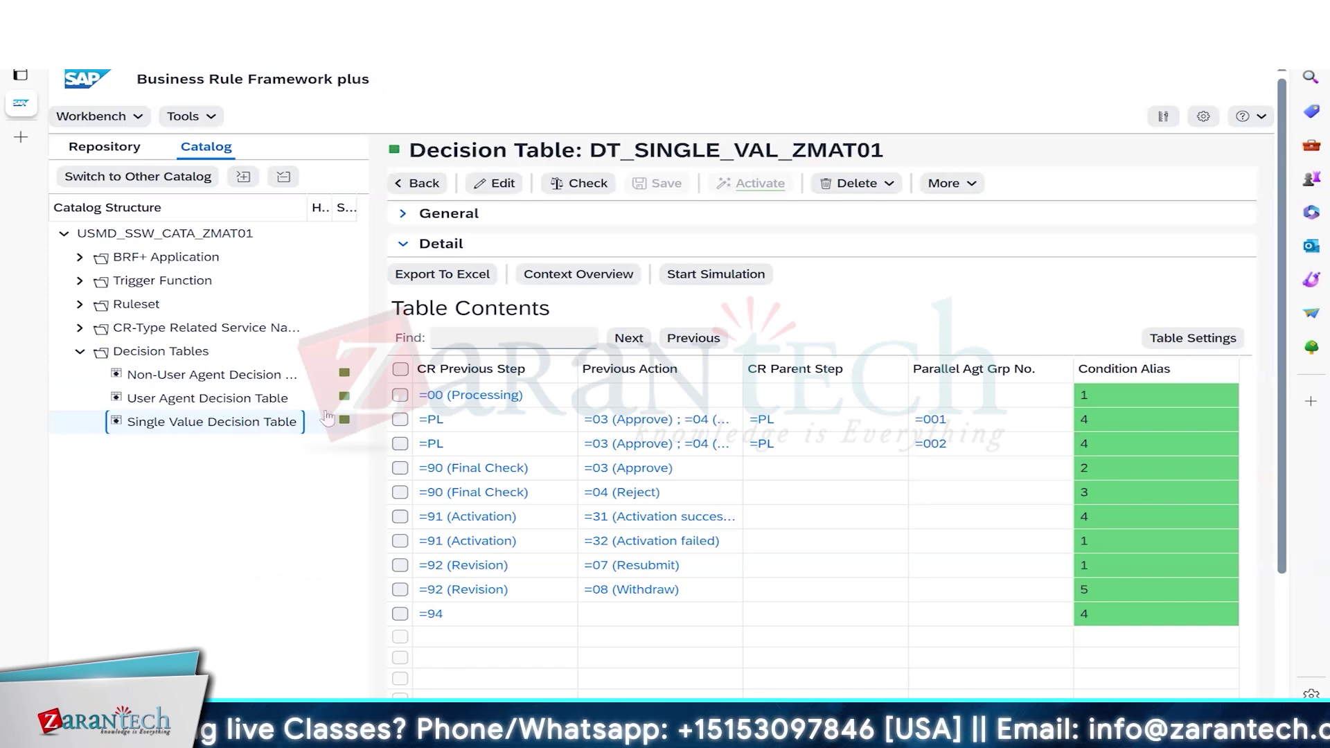
Examine the new change request step, status, merge type and merge parameter columns of the Single Value Decision Table.
{"action": "scroll", "coordinate": [583, 558], "scroll_direction": "down", "scroll_amount": 3}
{"action": "left_click_drag", "start_coordinate": [589, 582], "coordinate": [868, 578]}
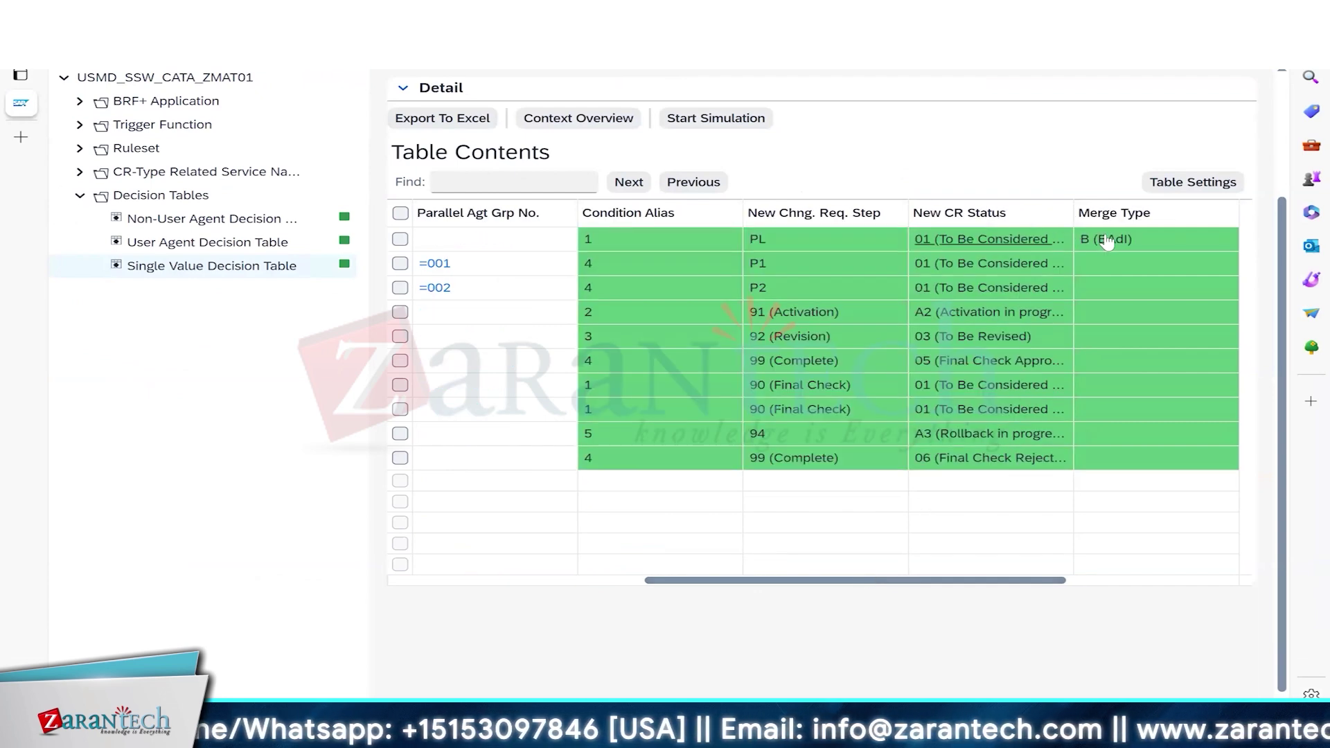
{"action": "left_click", "coordinate": [1231, 582]}
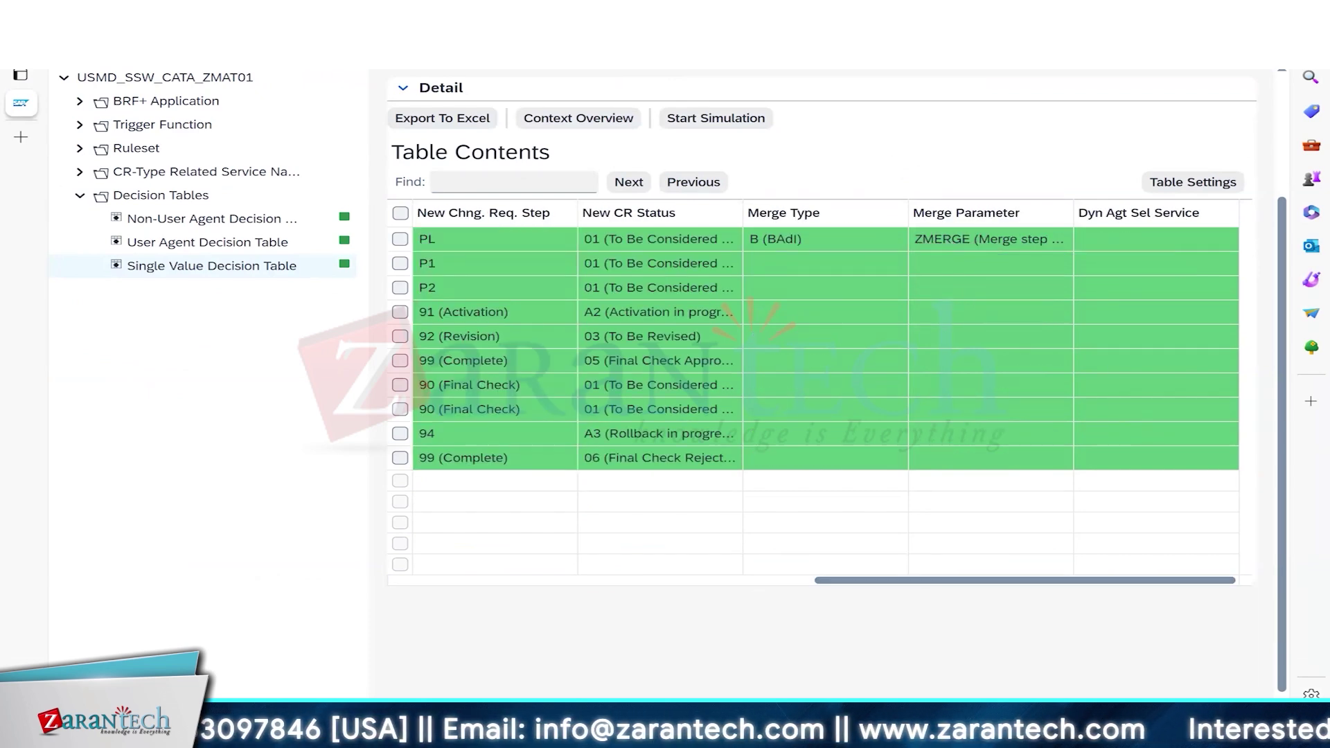
{"action": "mouse_move", "coordinate": [804, 734]}
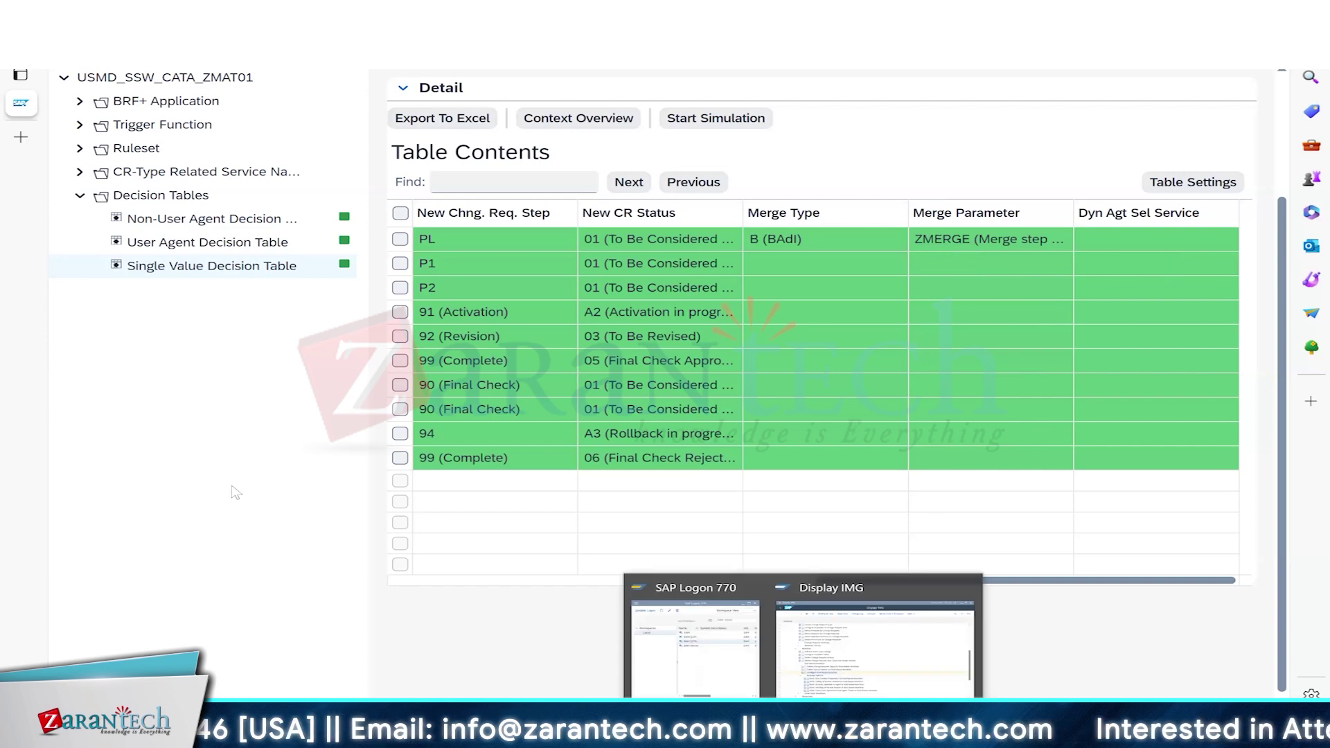
Switch to SAP GUI and display the BAdI definition USMD_SSW_PARA_RESULT_HANDLER in transaction SE18.
{"action": "left_click", "coordinate": [874, 641]}
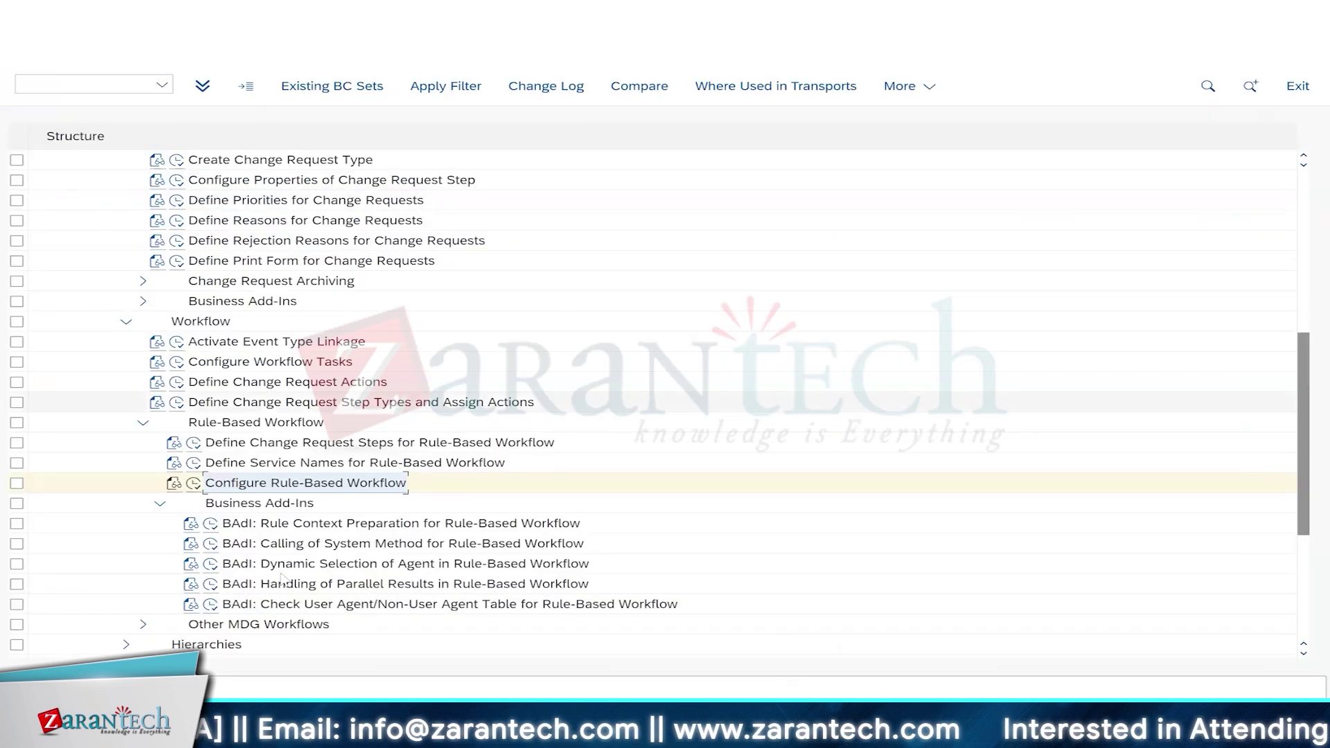
{"action": "left_click", "coordinate": [78, 84]}
{"action": "type", "text": "/ose18"}
{"action": "key", "text": "Return"}
{"action": "left_click", "coordinate": [259, 187]}
{"action": "type", "text": "USMD_SSW_PARA_RESULT_HANDLER"}
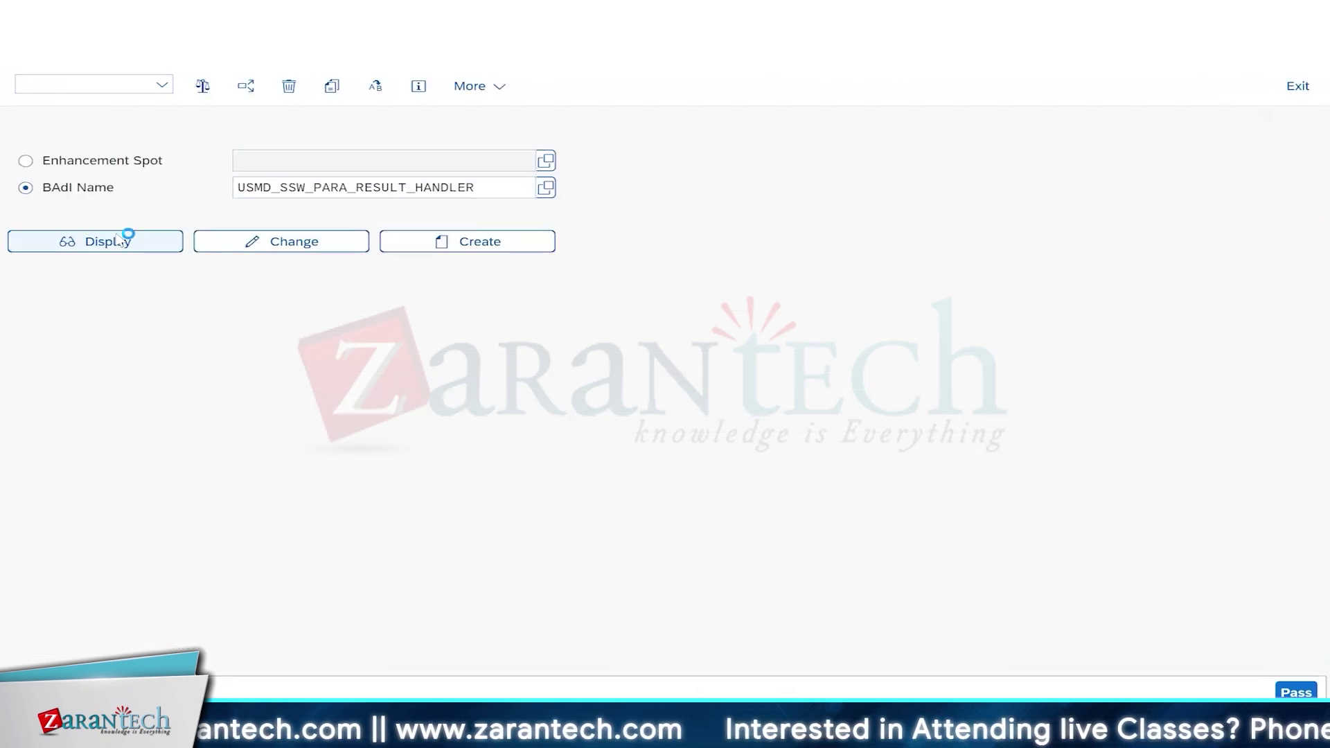
List the implementations of the parallel result handler BAdI and open the enhancement implementation ZENH_MERGER.
{"action": "left_click", "coordinate": [119, 378]}
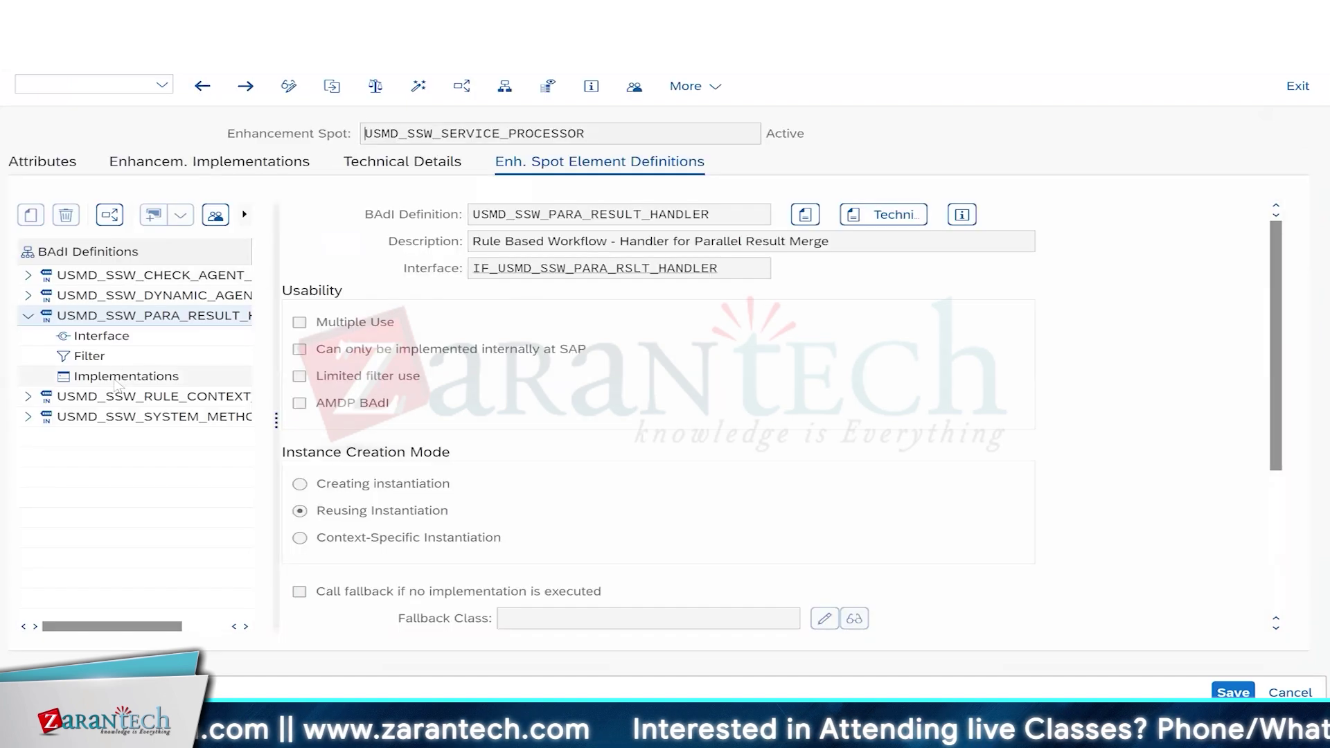
{"action": "double_click", "coordinate": [126, 380]}
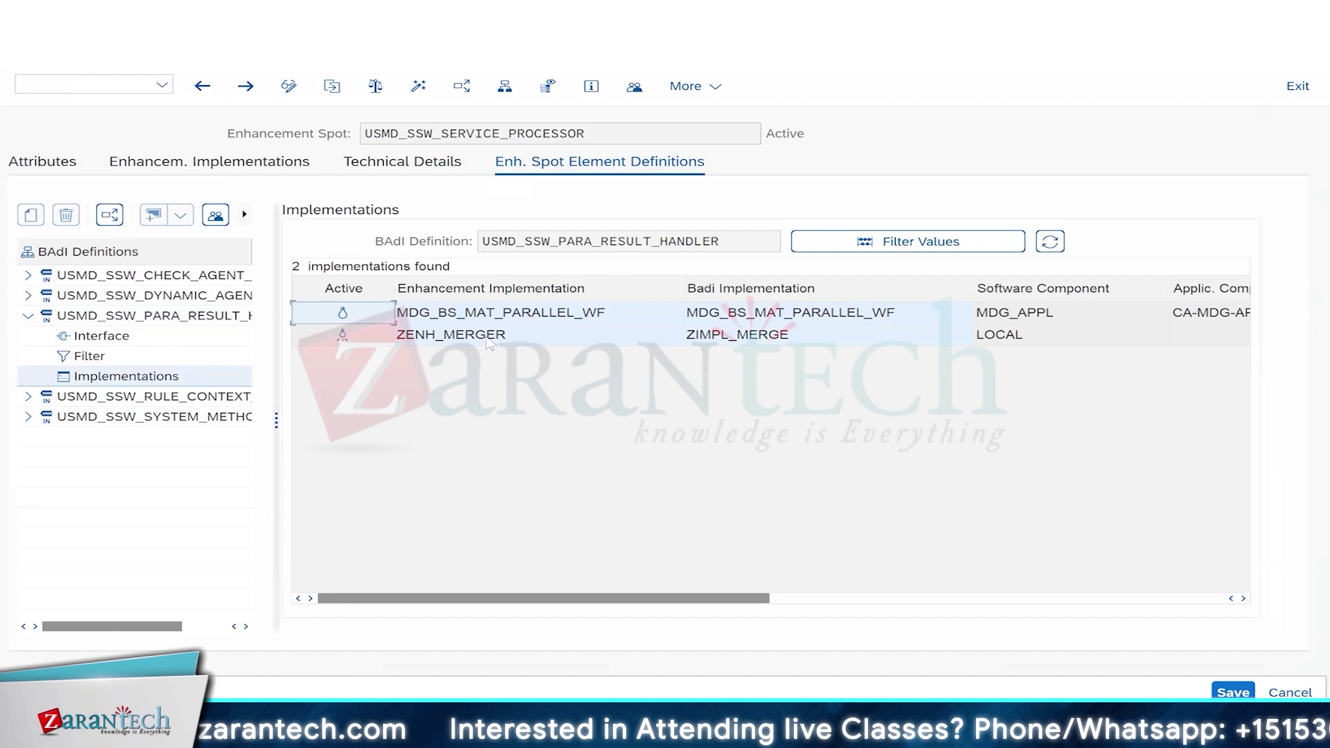
{"action": "double_click", "coordinate": [489, 337]}
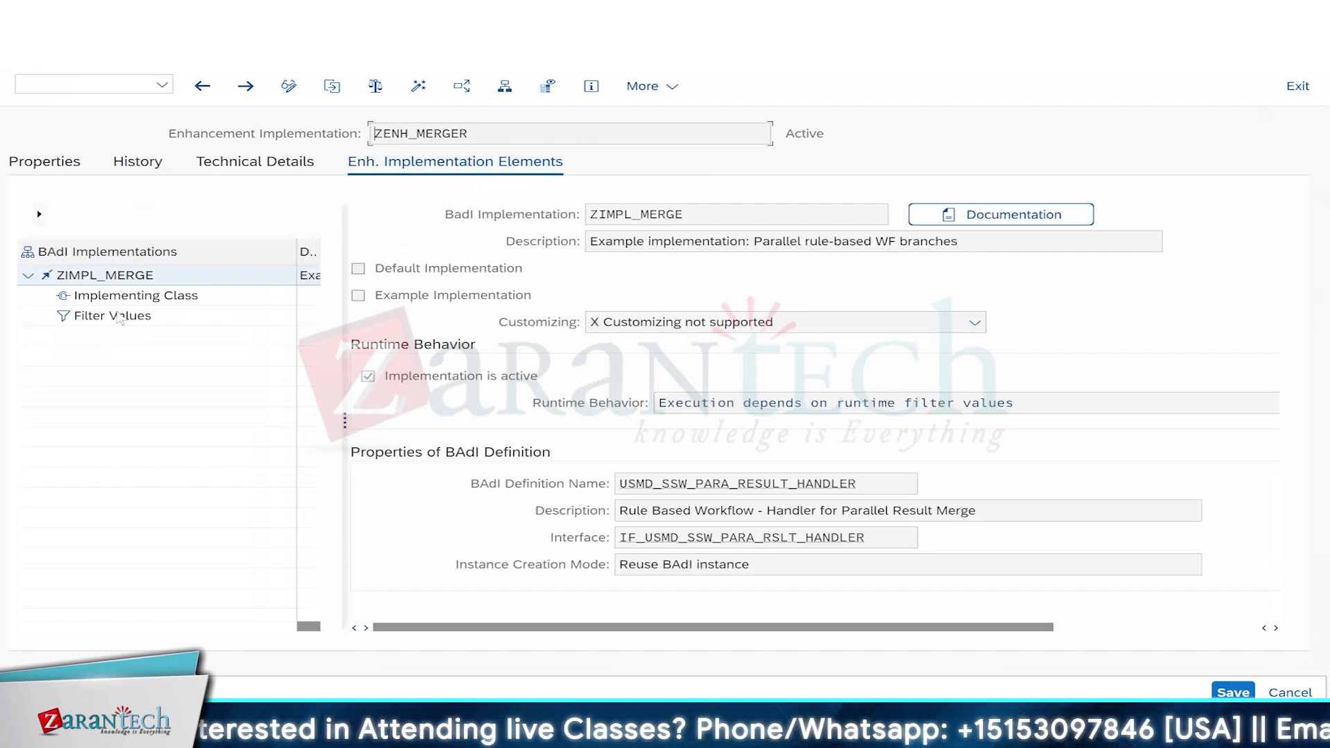
Display ZIMPL_MERGE's filter values and compare the SERVICE_NAME filter with the Merge Parameter in the spreadsheet's SDT section.
{"action": "left_click", "coordinate": [119, 317]}
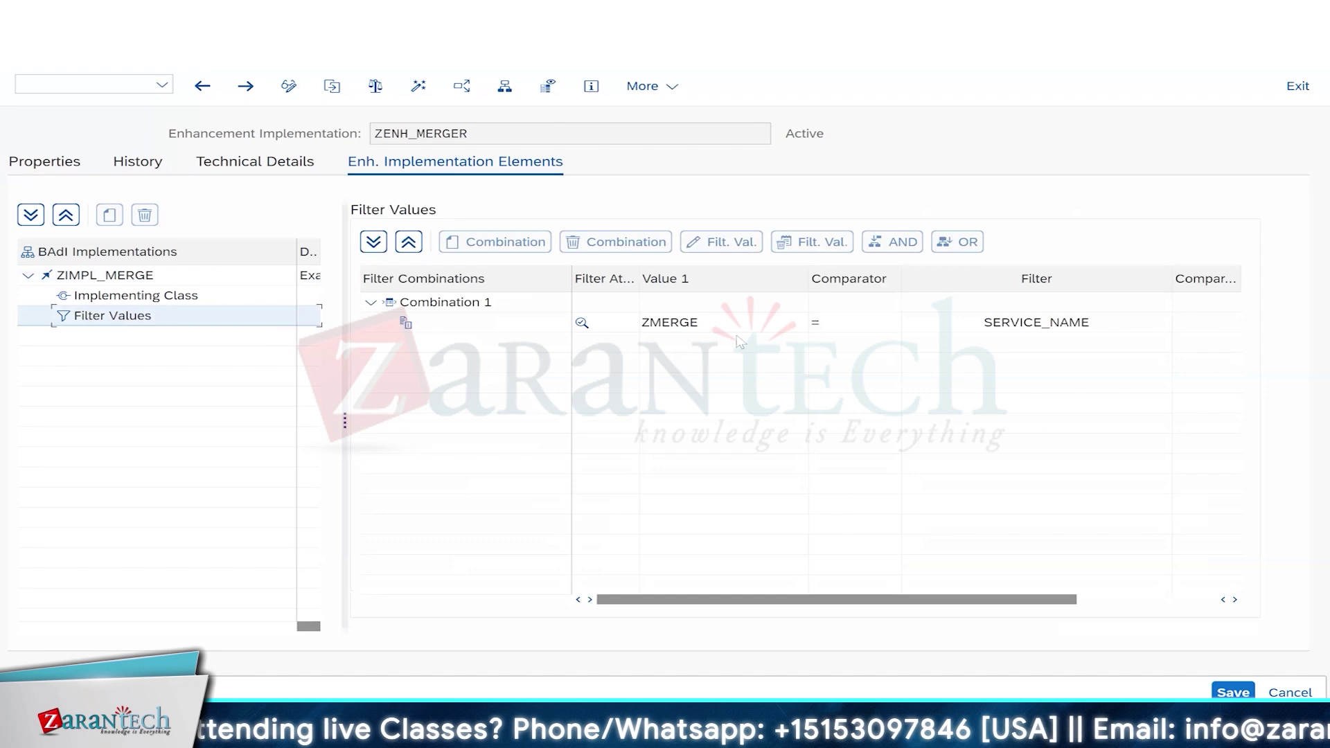
{"action": "left_click", "coordinate": [683, 332]}
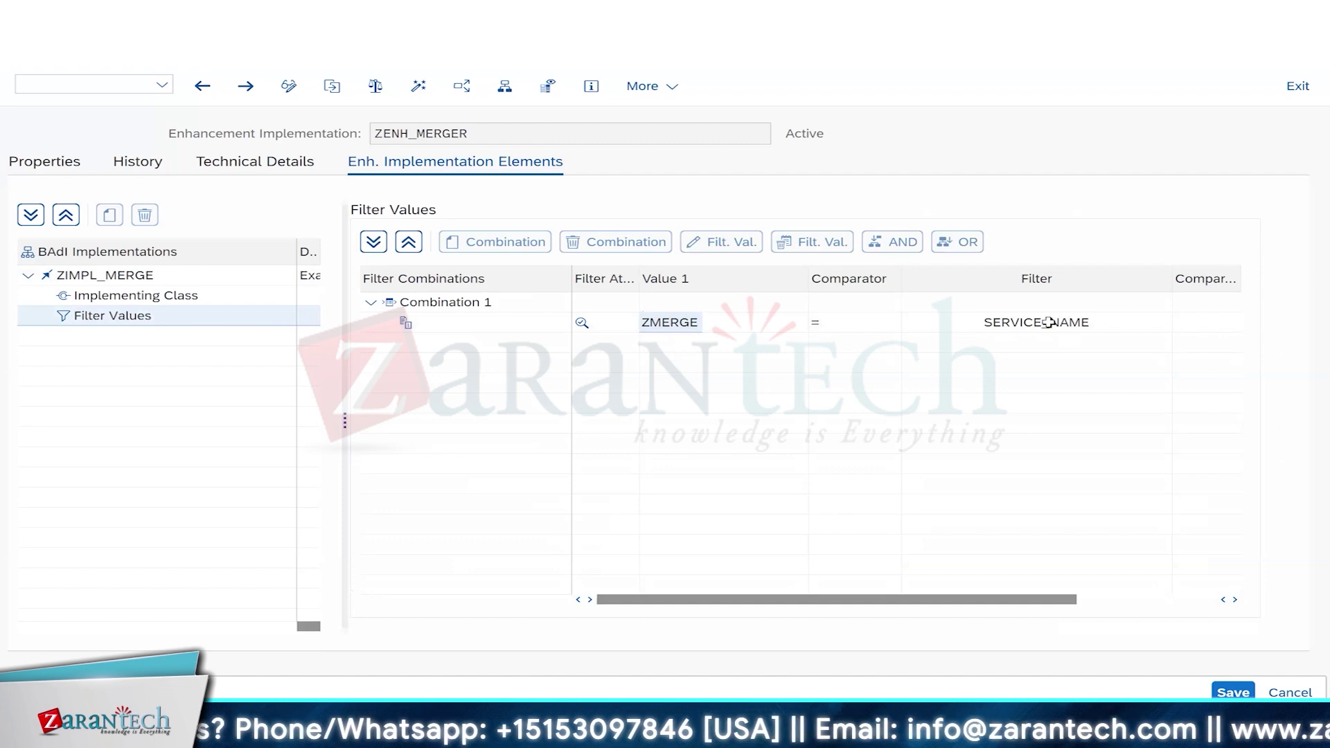
{"action": "key", "text": "alt+Tab"}
{"action": "left_click", "coordinate": [915, 292]}
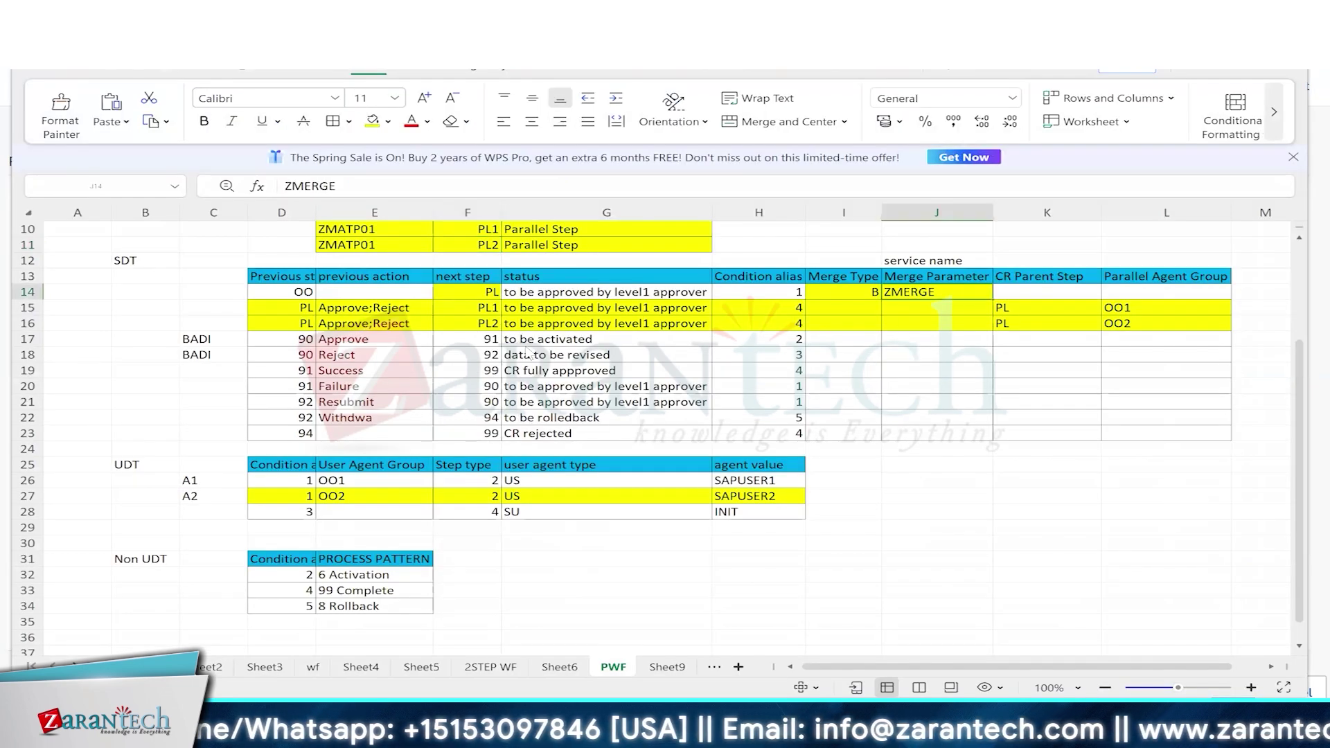
{"action": "key", "text": "alt+Tab"}
Open the implementing class's HANDLE_PARALLEL_RESULT method and examine the value of the merge step constant.
{"action": "left_click", "coordinate": [110, 300]}
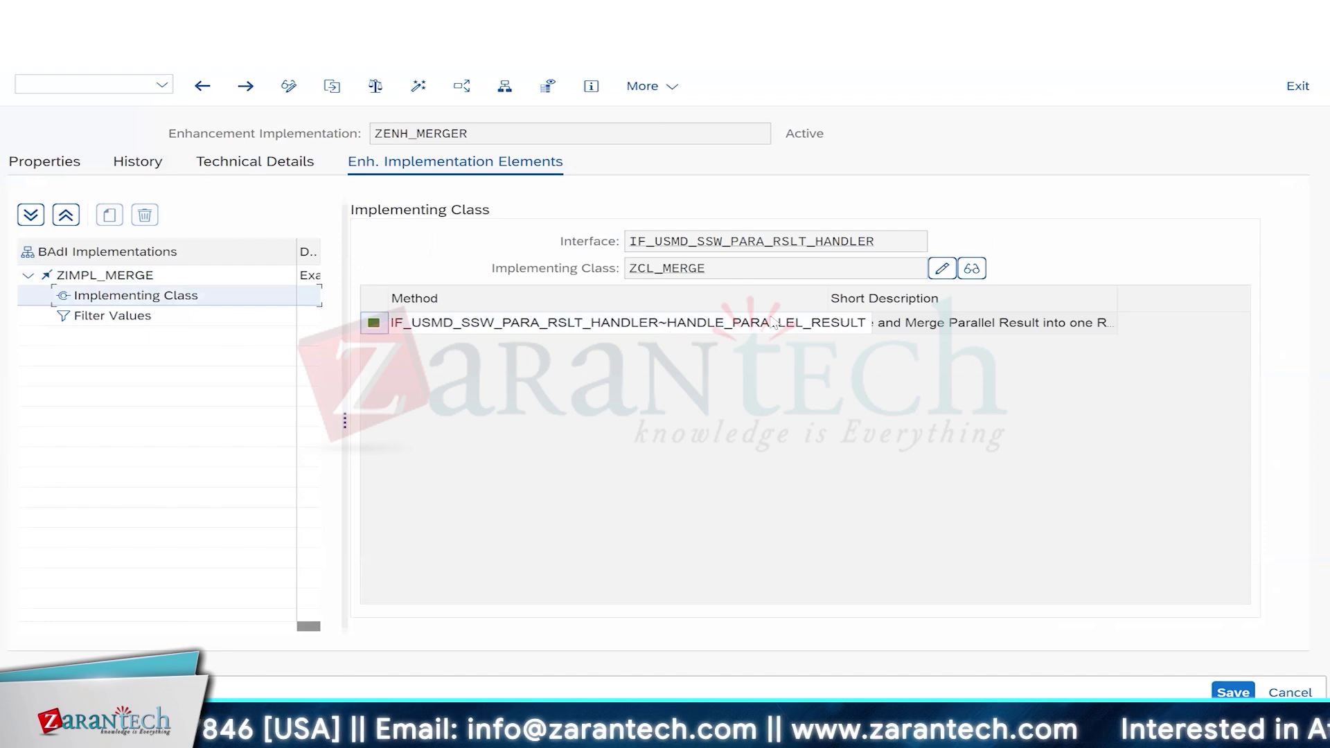
{"action": "double_click", "coordinate": [770, 321]}
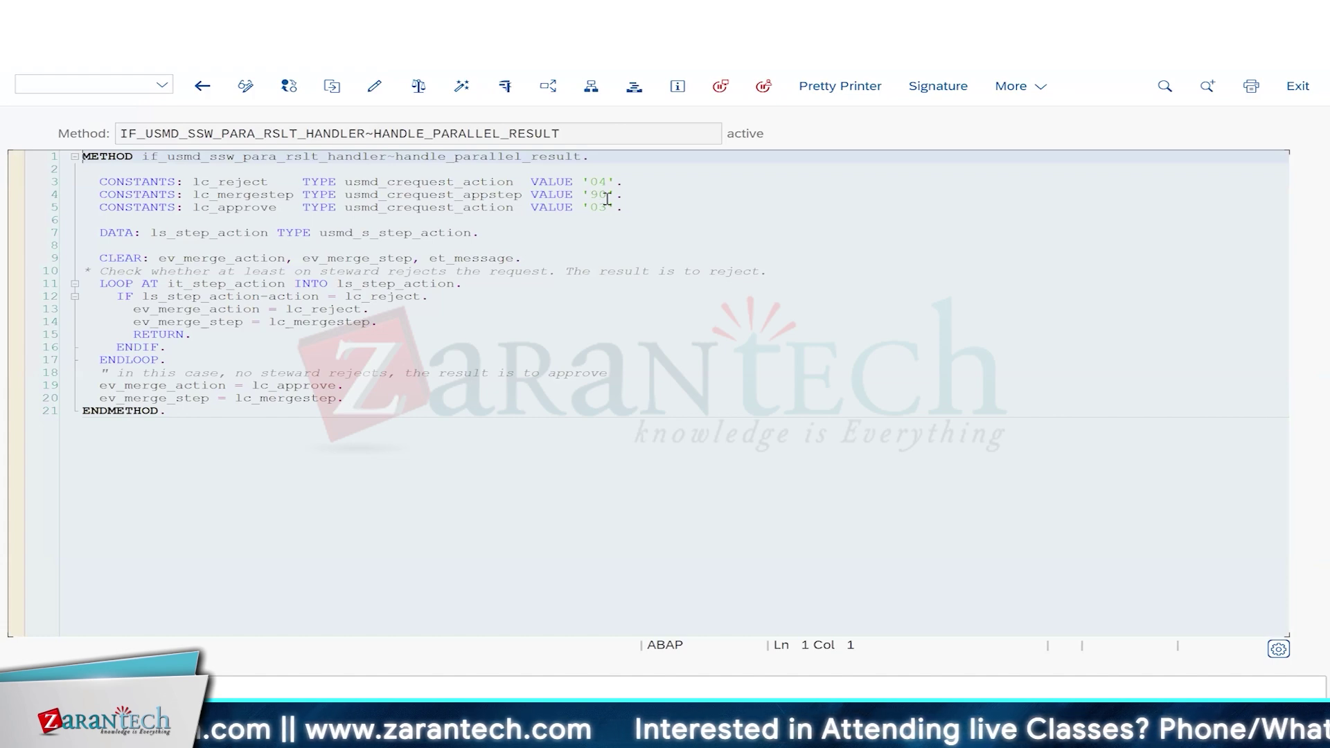
{"action": "left_click_drag", "start_coordinate": [210, 196], "coordinate": [635, 192]}
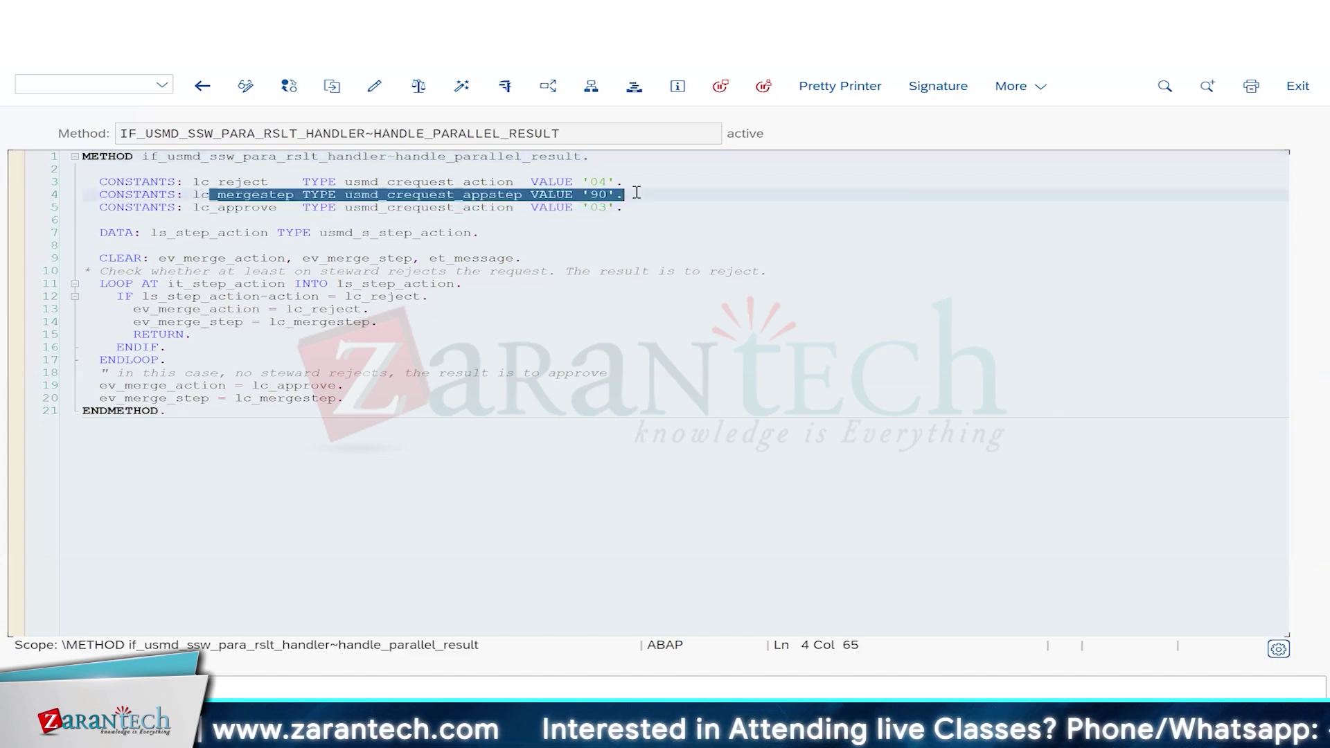
{"action": "left_click", "coordinate": [604, 198]}
{"action": "left_click_drag", "start_coordinate": [591, 196], "coordinate": [607, 195]}
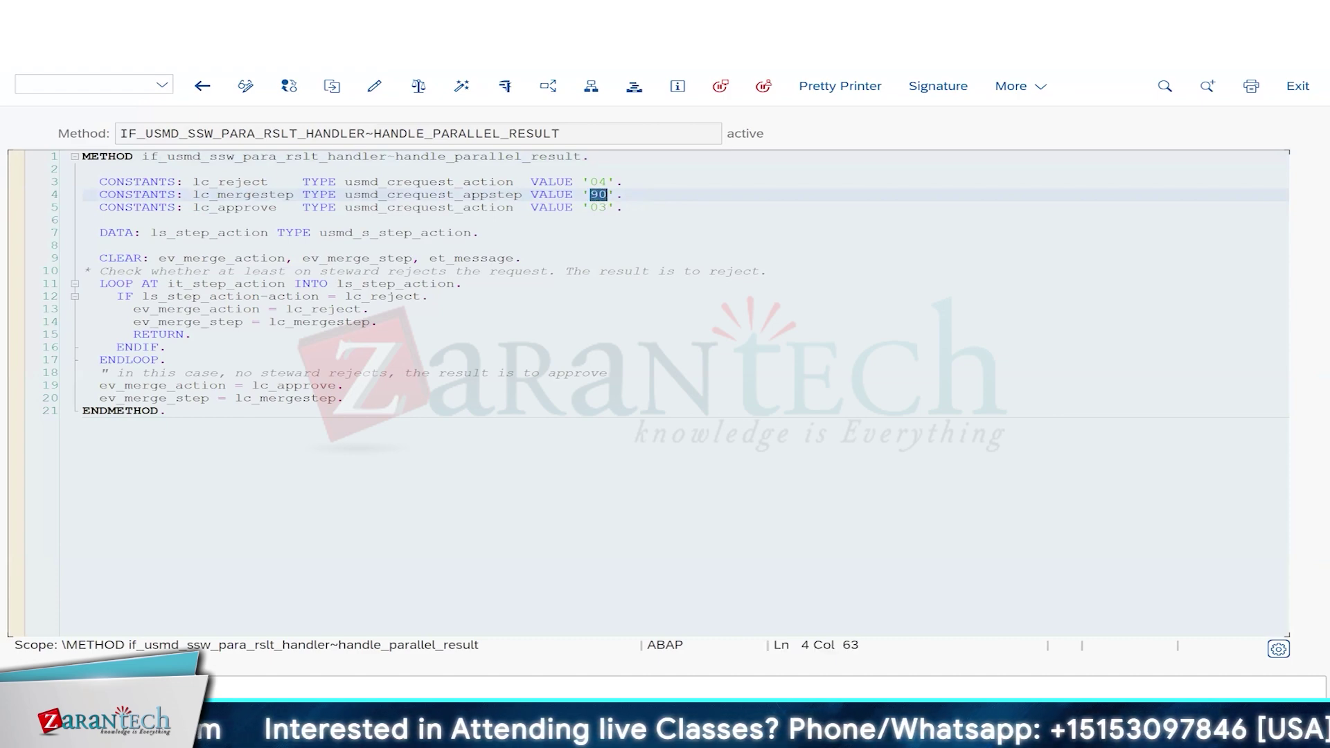
Review the PL parallel rows and the step 90 rows in the spreadsheet's SDT section, and return to the method code.
{"action": "key", "text": "alt+Tab"}
{"action": "left_click", "coordinate": [374, 310]}
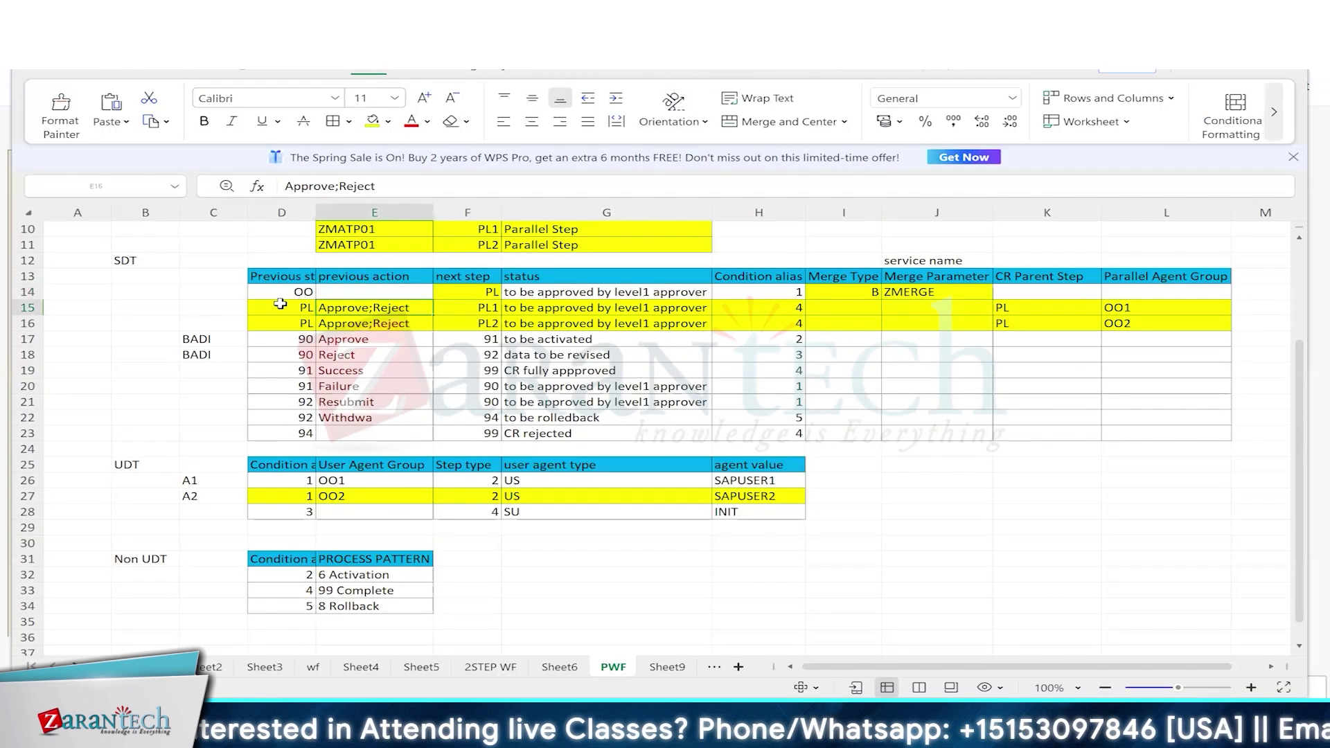
{"action": "left_click_drag", "start_coordinate": [291, 310], "coordinate": [538, 319]}
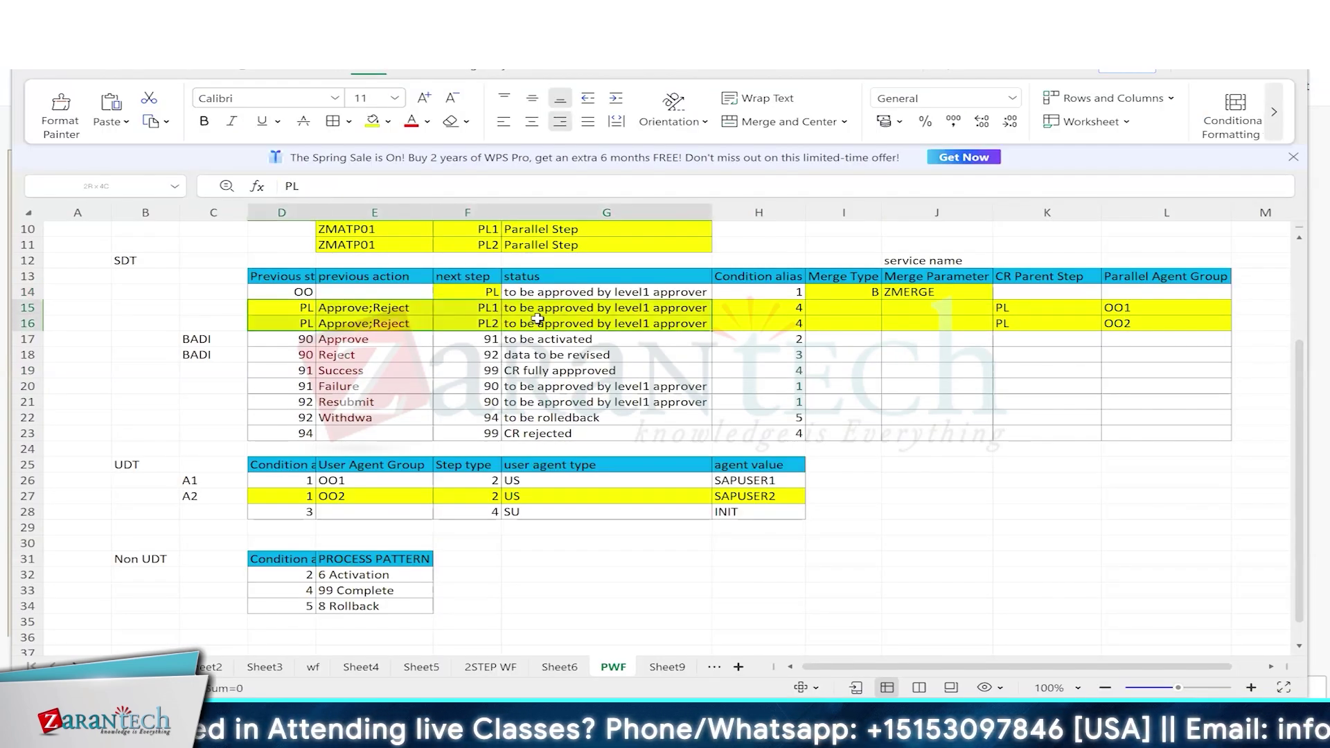
{"action": "left_click", "coordinate": [298, 339]}
{"action": "left_click_drag", "start_coordinate": [298, 339], "coordinate": [305, 354]}
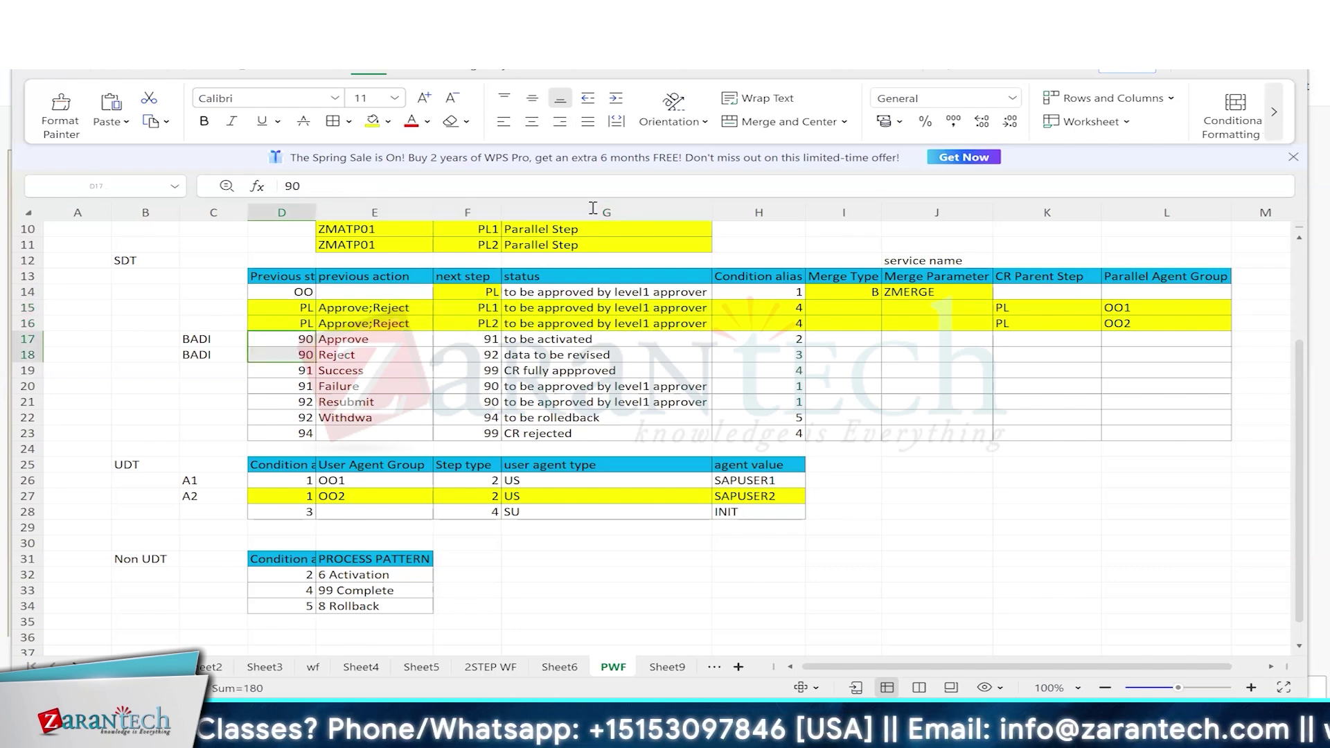
{"action": "key", "text": "alt+Tab"}
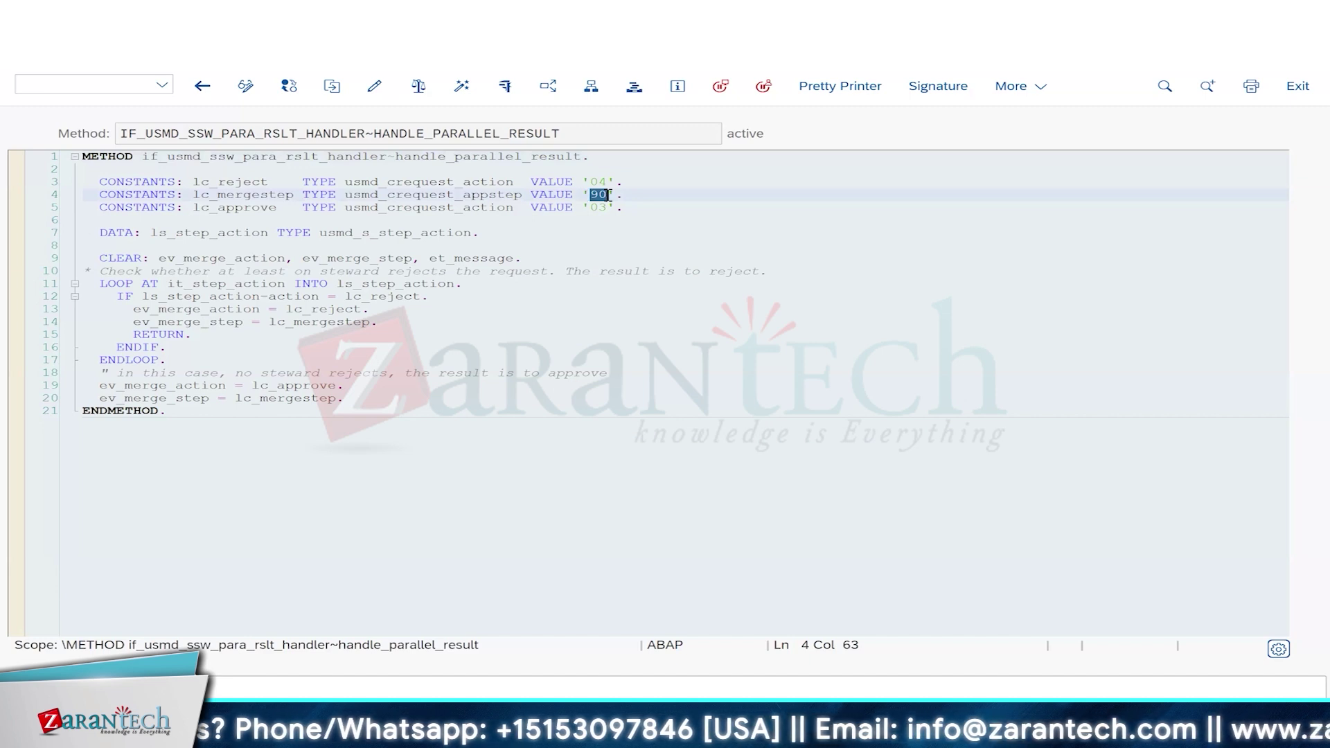
Compare the merge step value in the code with the step 90 Approve and Reject rows in the spreadsheet.
{"action": "left_click", "coordinate": [686, 183]}
{"action": "left_click_drag", "start_coordinate": [594, 195], "coordinate": [606, 196]}
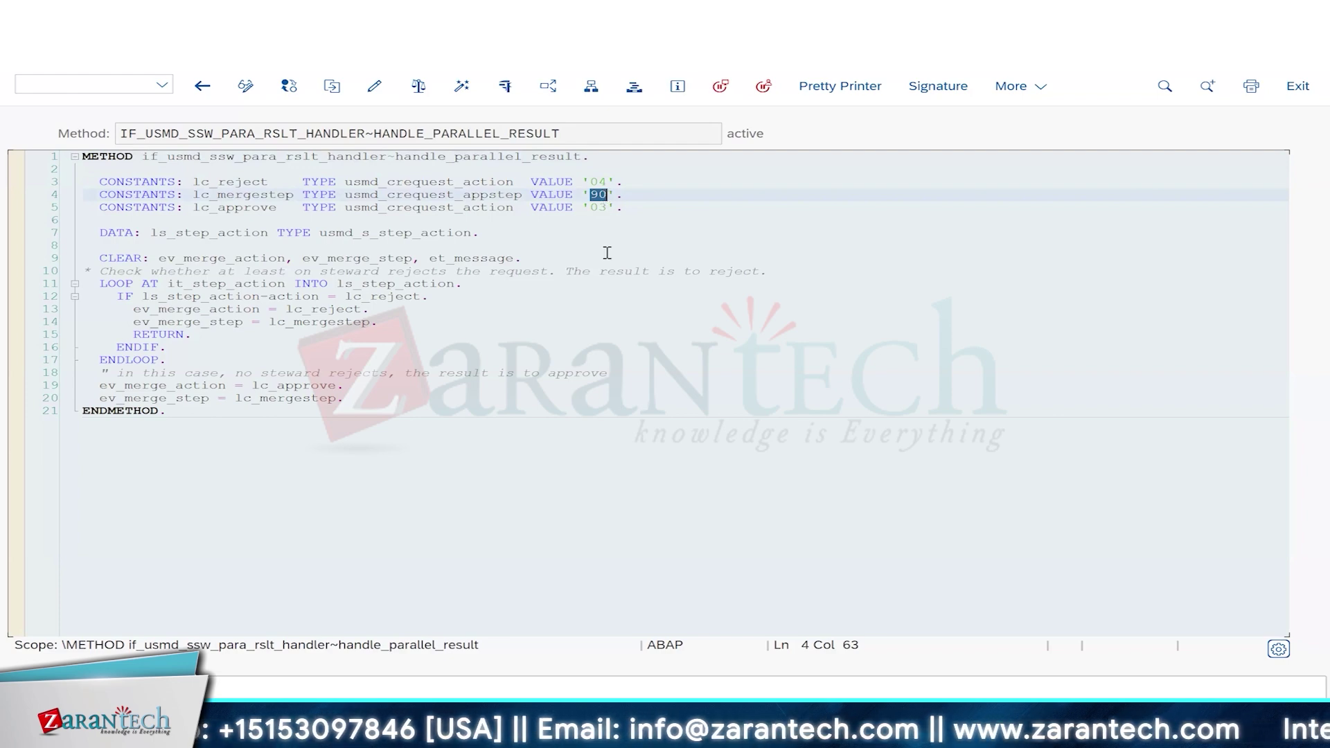
{"action": "key", "text": "alt+Tab"}
{"action": "left_click_drag", "start_coordinate": [289, 338], "coordinate": [291, 355]}
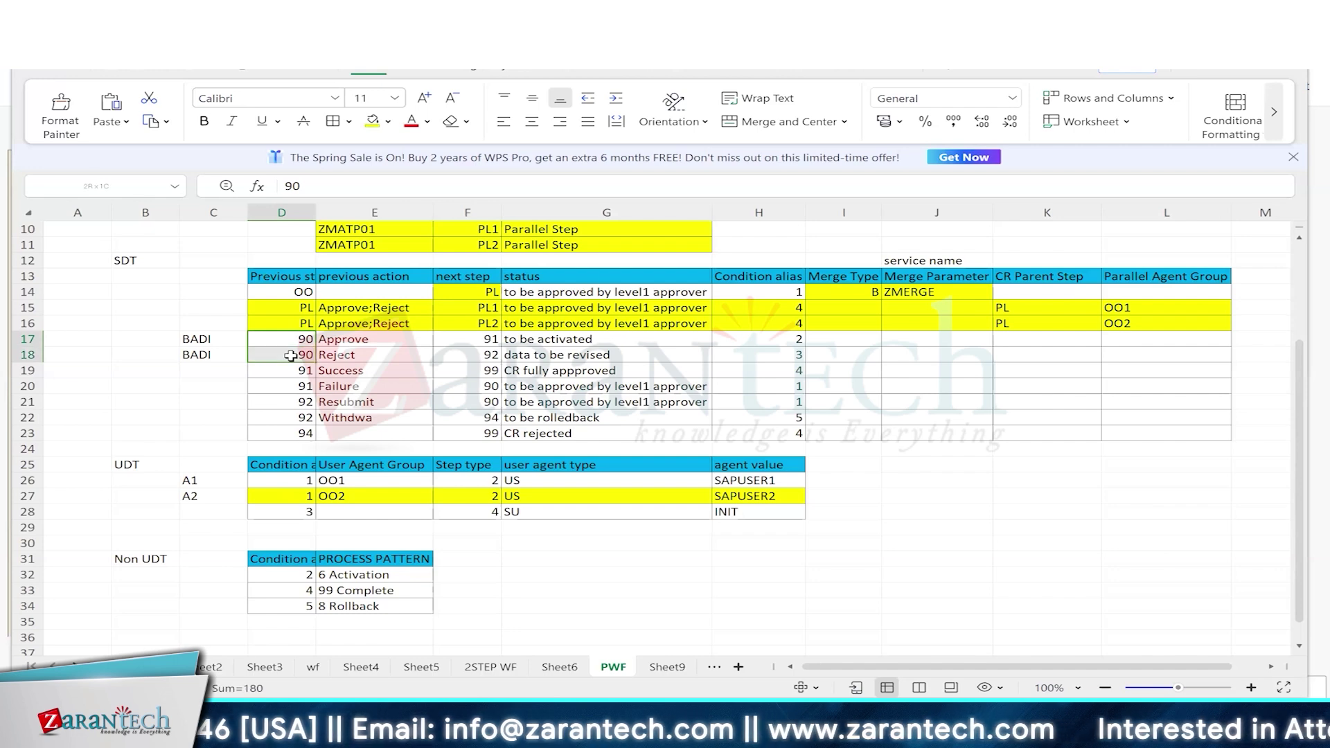
{"action": "left_click_drag", "start_coordinate": [303, 339], "coordinate": [332, 339]}
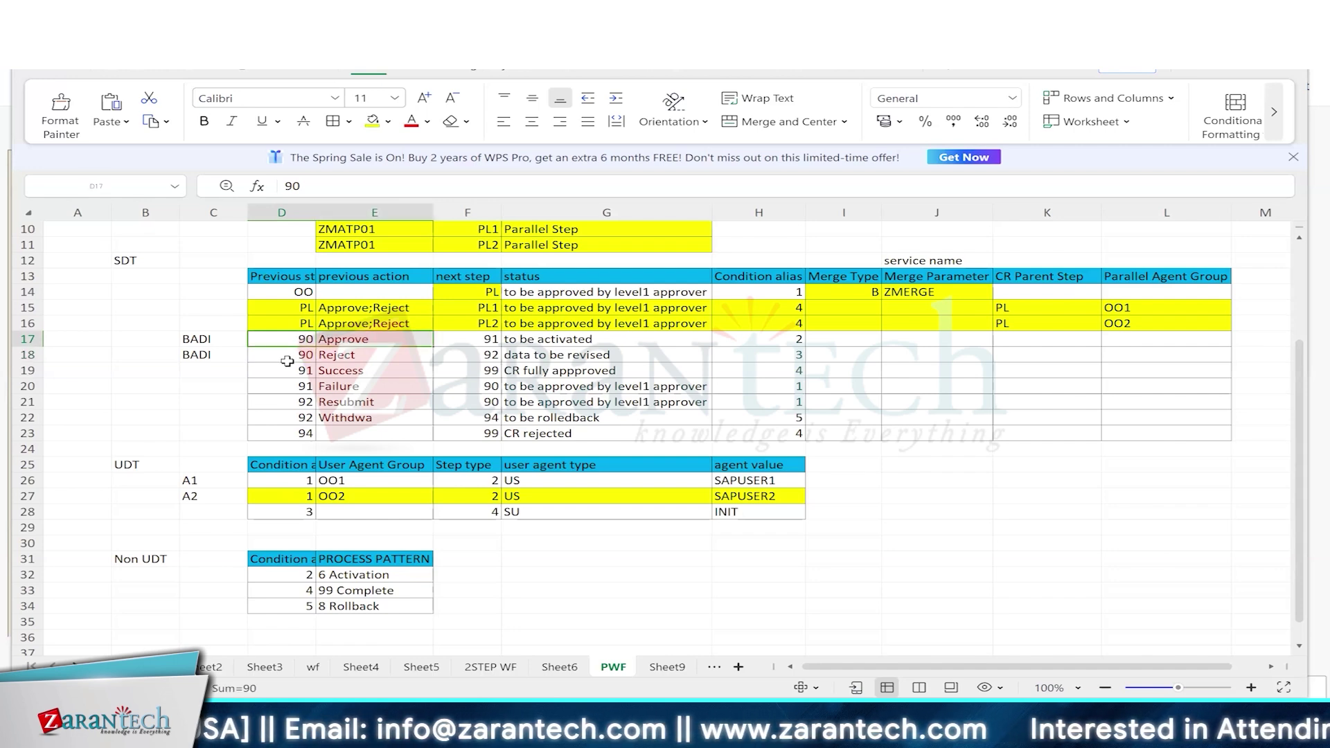
{"action": "left_click", "coordinate": [360, 356]}
{"action": "key", "text": "alt+Tab"}
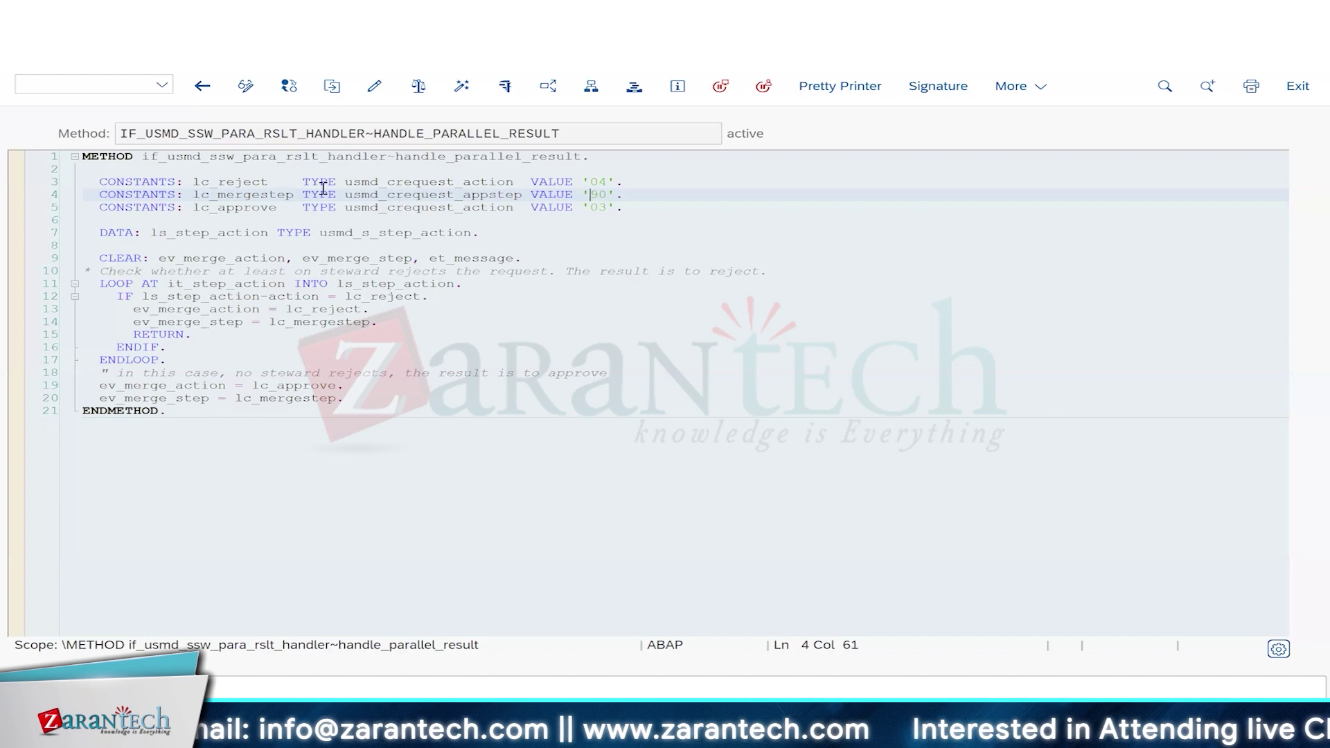
Examine how the method assigns the merge action and merge step for the reject and approve cases.
{"action": "left_click_drag", "start_coordinate": [302, 195], "coordinate": [170, 200]}
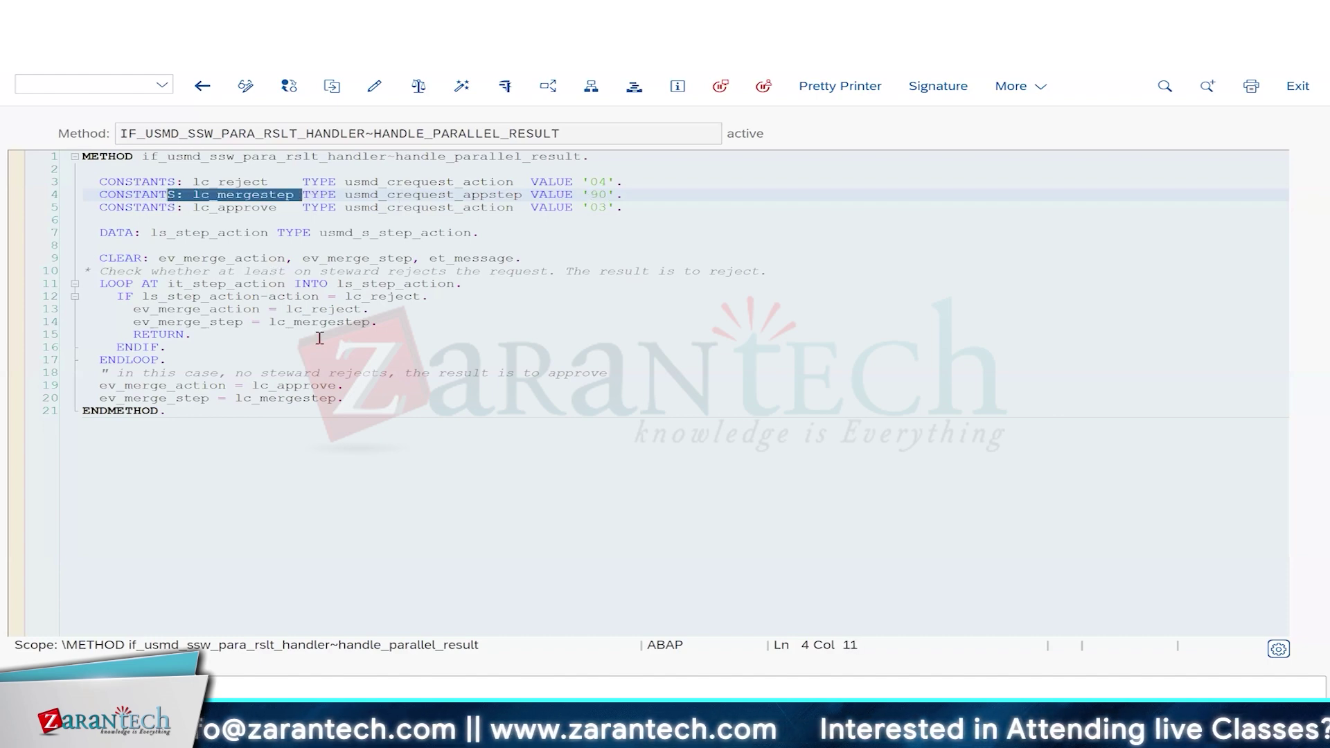
{"action": "left_click_drag", "start_coordinate": [377, 326], "coordinate": [76, 309]}
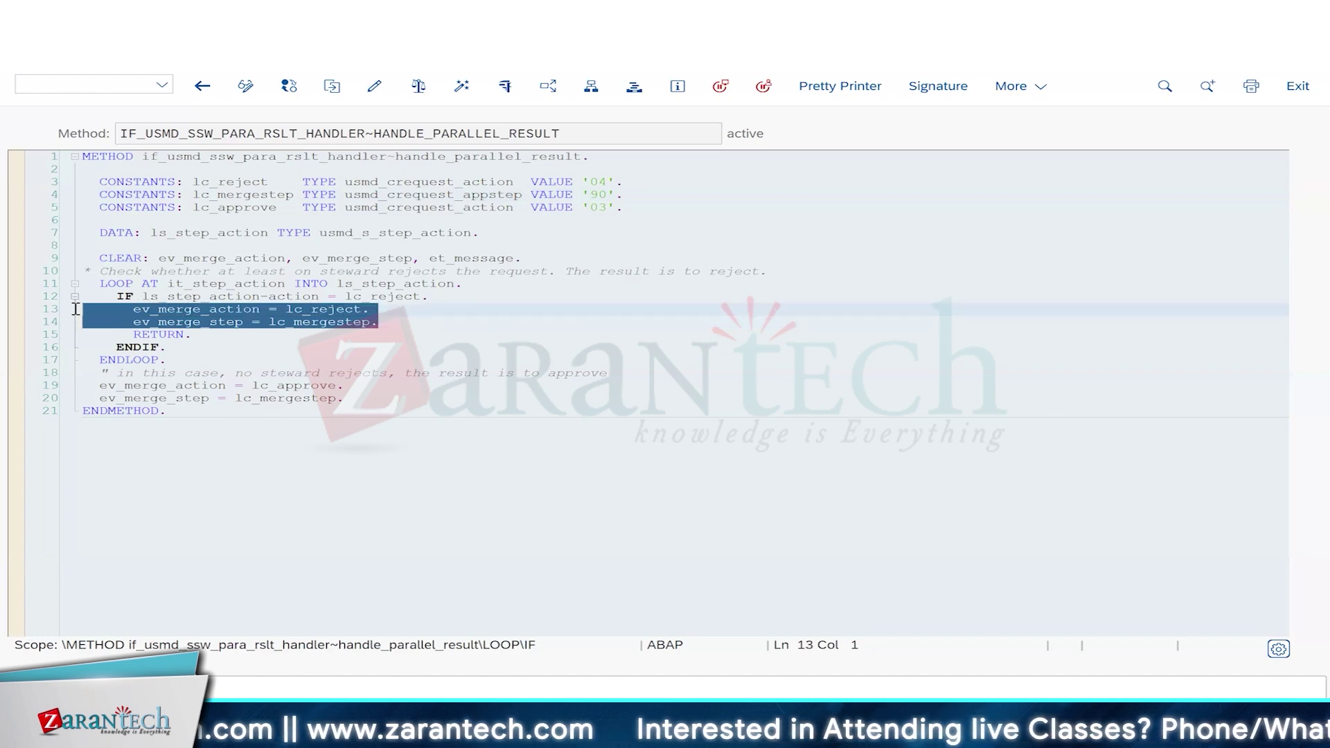
{"action": "left_click_drag", "start_coordinate": [350, 386], "coordinate": [31, 396]}
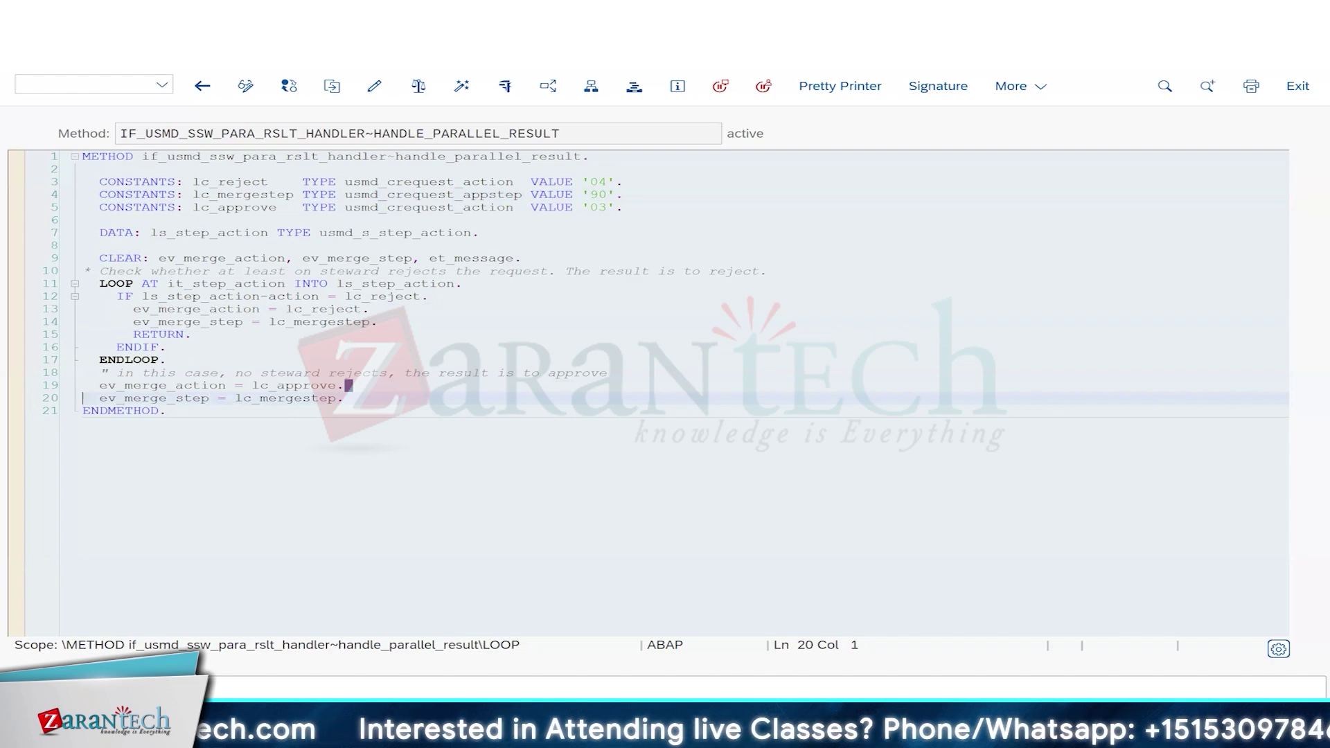
Switch to the Material Governance homepage in the browser and start creating a material with change request type ZMAT01.
{"action": "mouse_move", "coordinate": [557, 735]}
{"action": "left_click", "coordinate": [499, 655]}
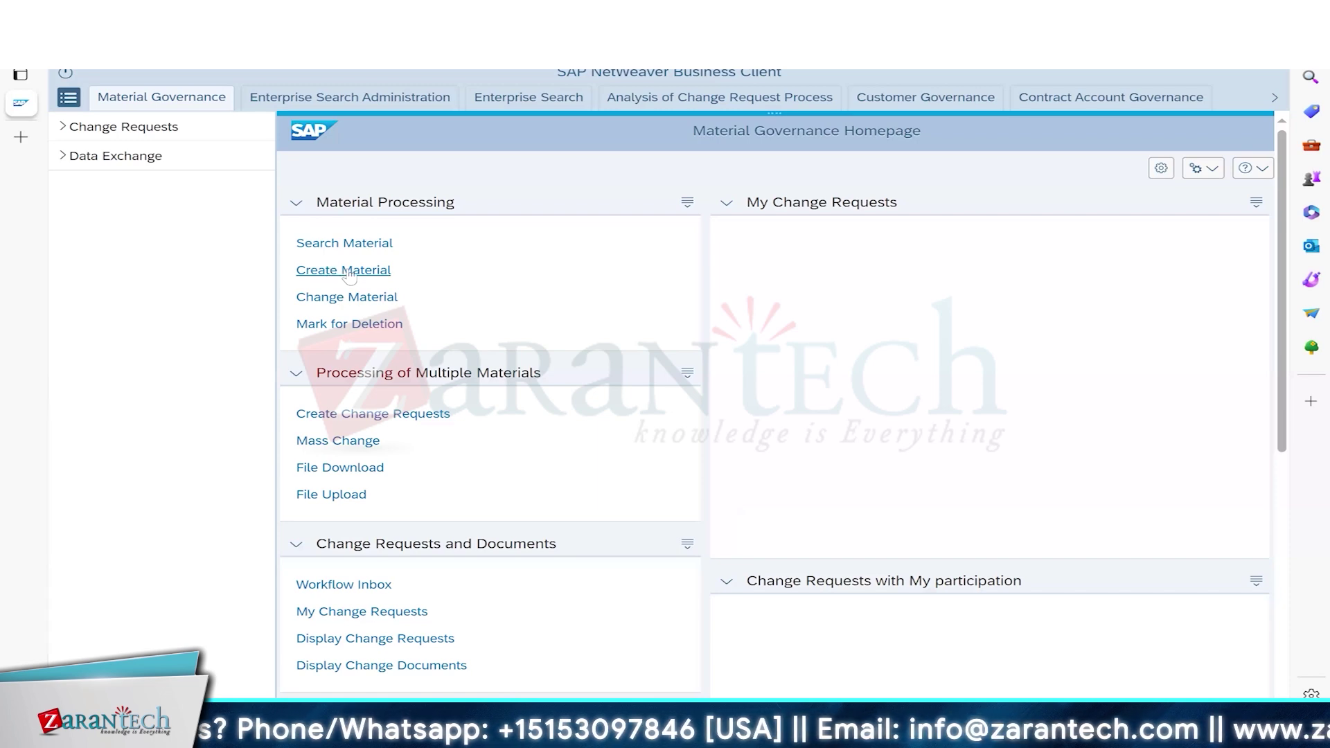
{"action": "left_click", "coordinate": [348, 275]}
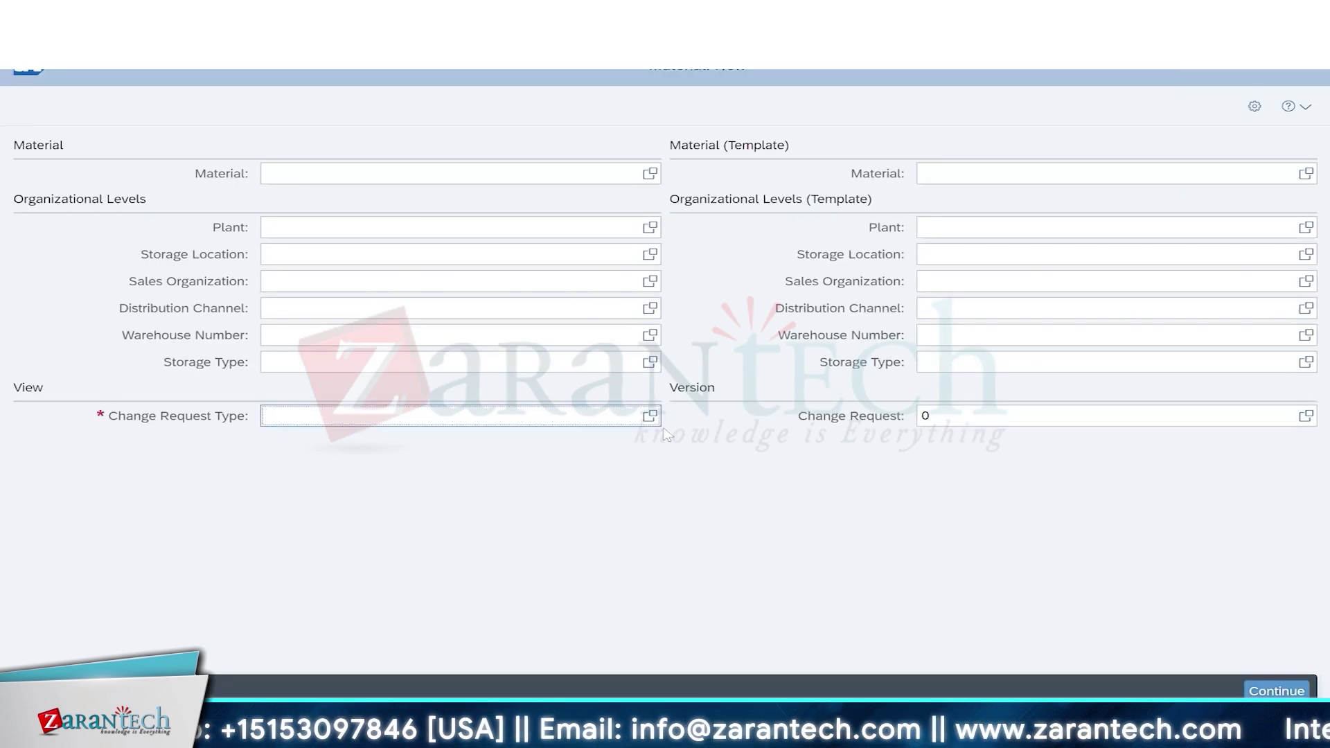
{"action": "left_click", "coordinate": [648, 417]}
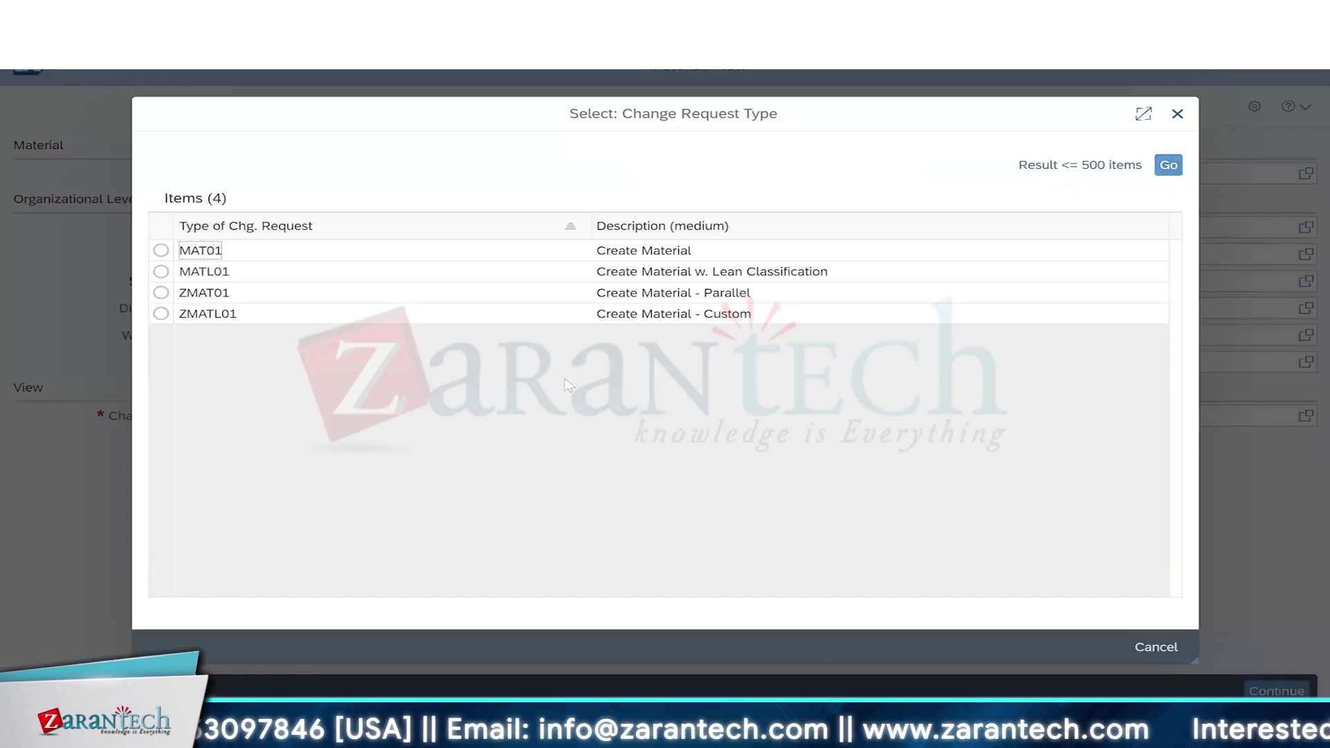
{"action": "left_click", "coordinate": [161, 293]}
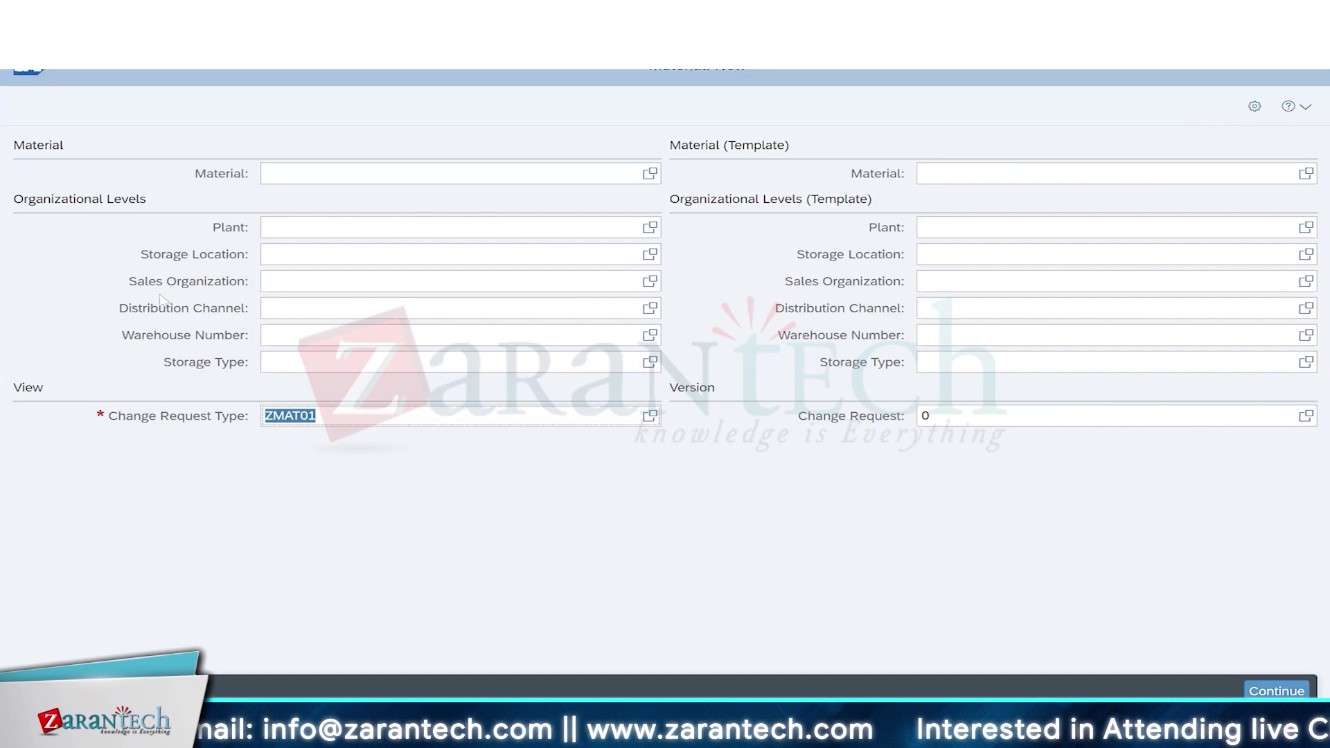
{"action": "left_click", "coordinate": [1273, 691]}
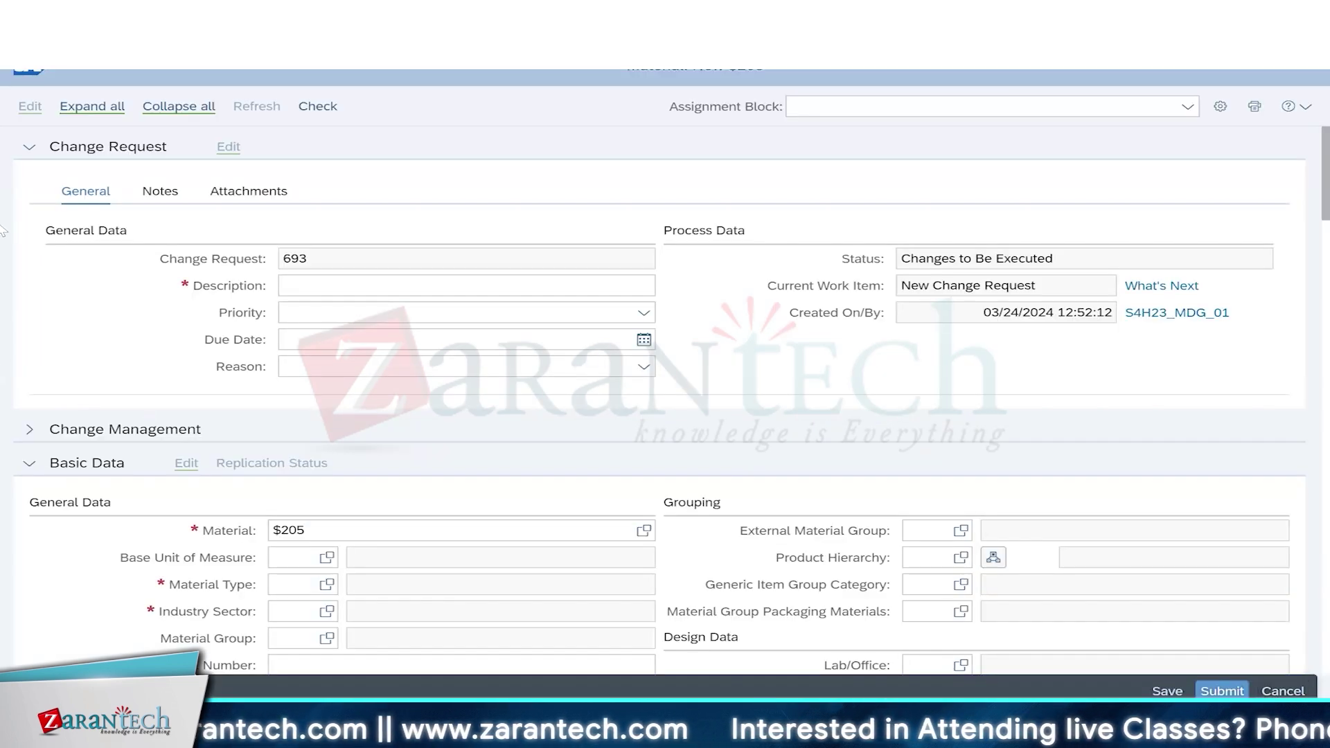
{"action": "left_click", "coordinate": [303, 287]}
{"action": "type", "text": "WERWER"}
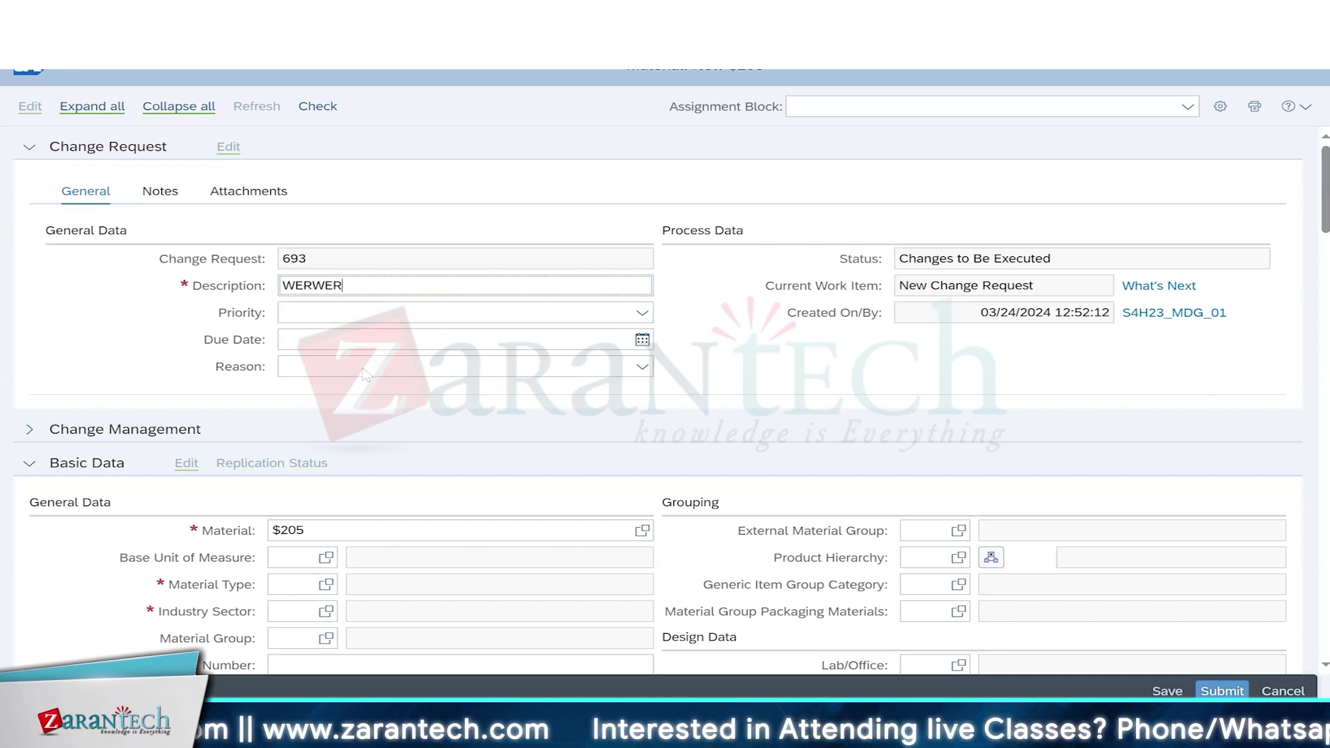
{"action": "scroll", "coordinate": [329, 392], "scroll_direction": "down", "scroll_amount": 2}
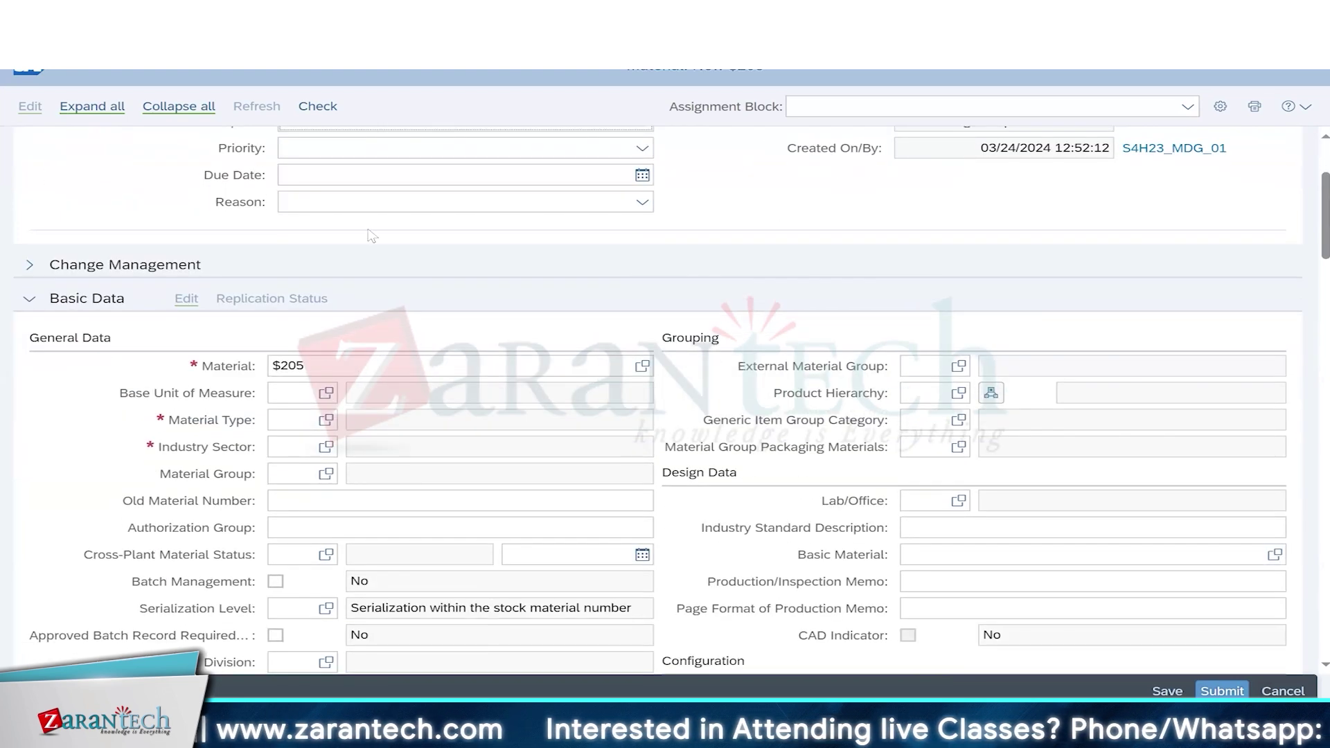
{"action": "scroll", "coordinate": [365, 287], "scroll_direction": "up", "scroll_amount": 2}
Set the change request description to "Parallel WF demo".
{"action": "left_click_drag", "start_coordinate": [365, 288], "coordinate": [197, 292]}
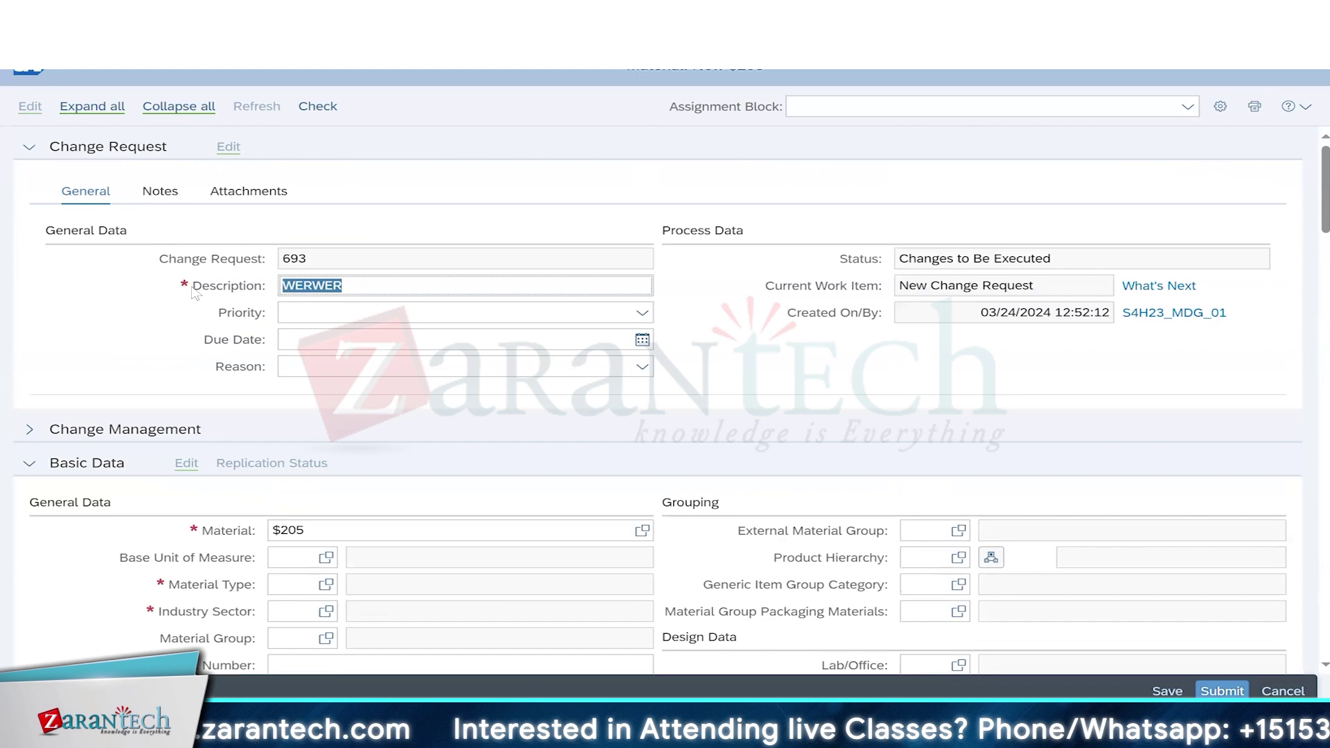
{"action": "type", "text": "Parallel WF demo"}
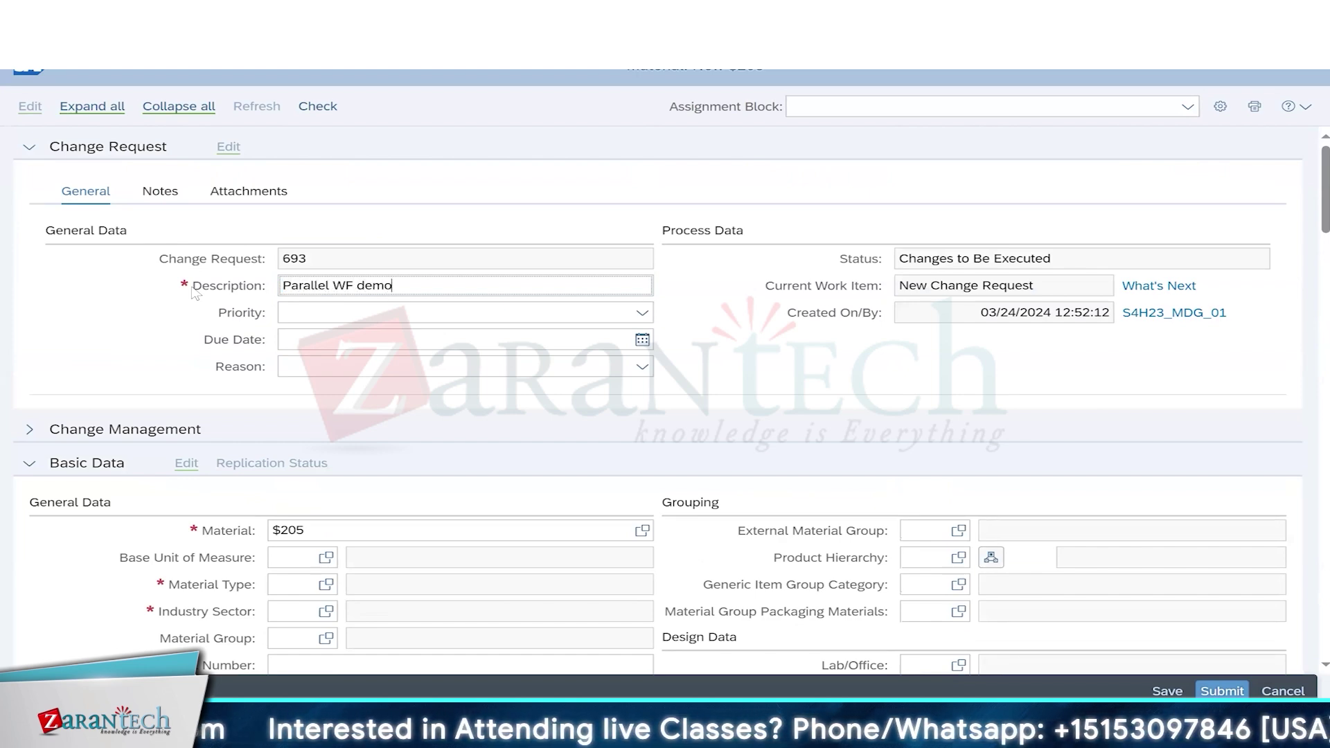
Set the material's base unit of measure to EA, material type to FERT, industry sector to M and material group to 01.
{"action": "scroll", "coordinate": [281, 354], "scroll_direction": "down", "scroll_amount": 3}
{"action": "left_click", "coordinate": [298, 313]}
{"action": "type", "text": "EA"}
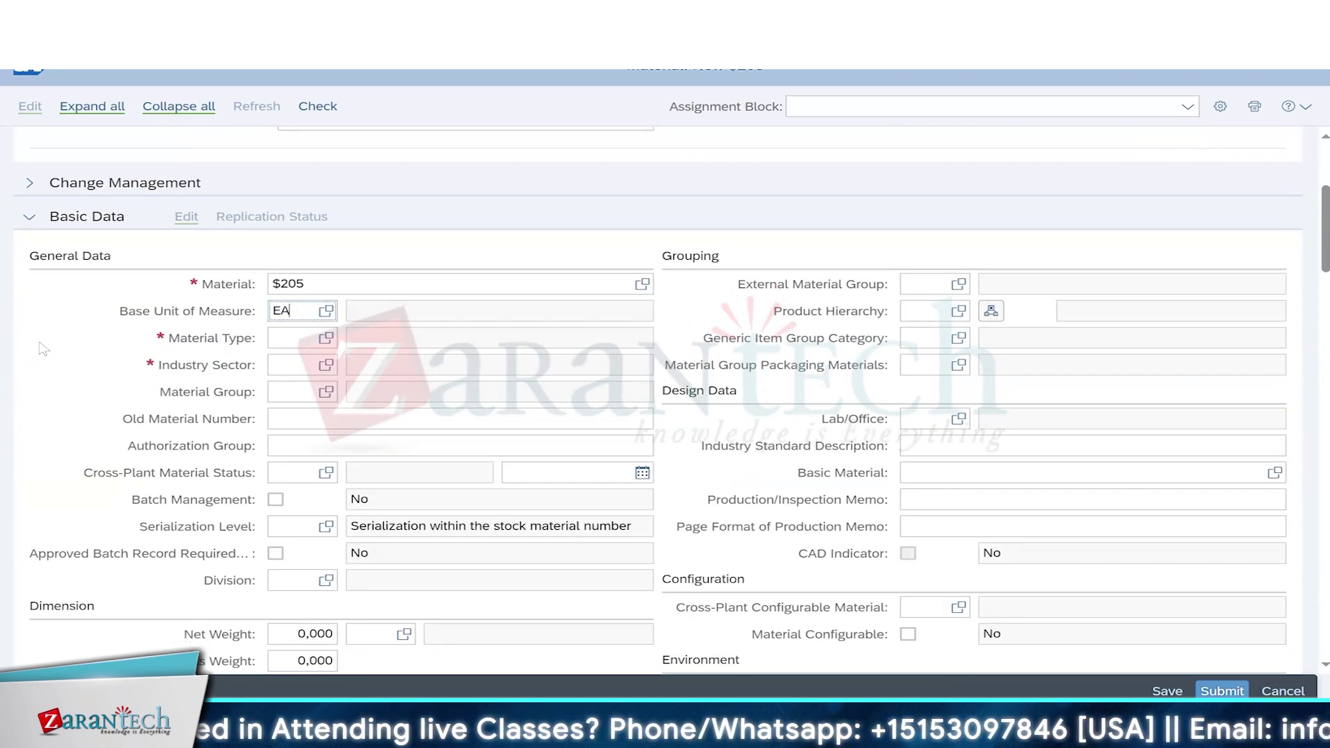
{"action": "left_click", "coordinate": [289, 336]}
{"action": "type", "text": "FERT"}
{"action": "left_click", "coordinate": [274, 367]}
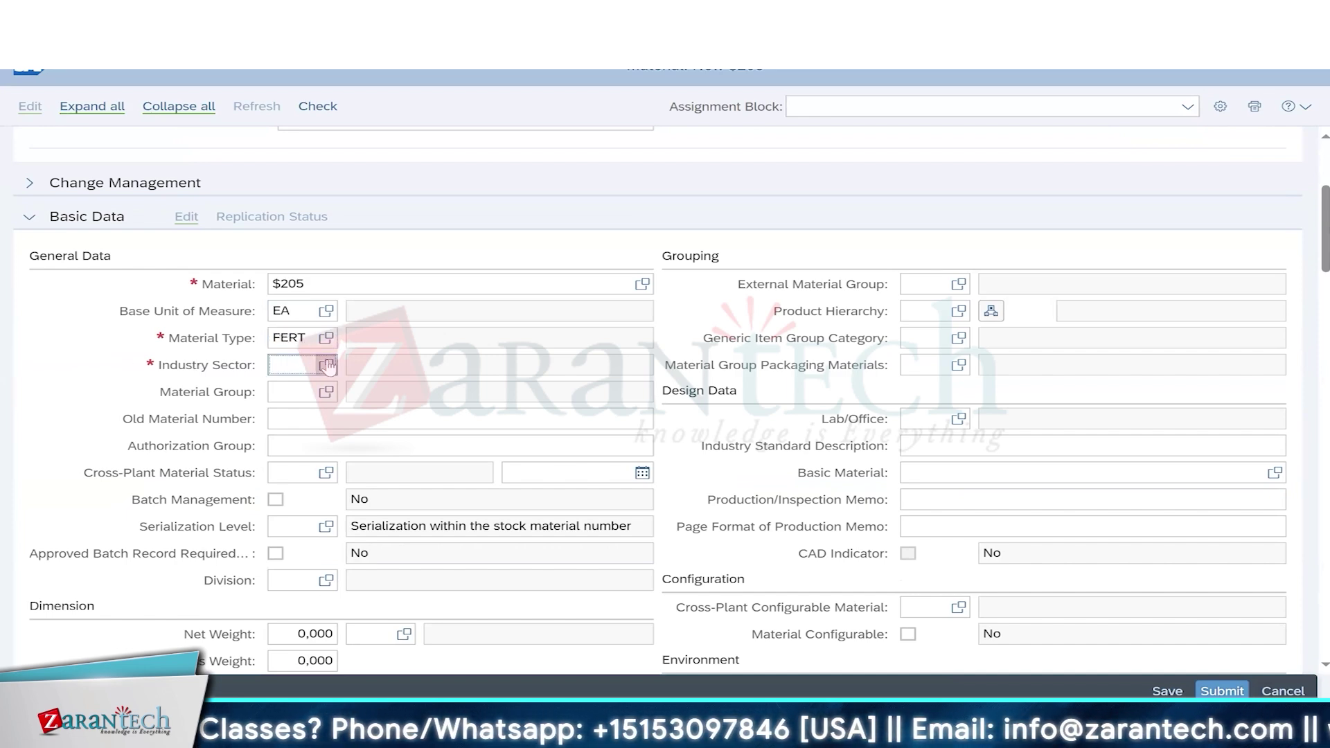
{"action": "left_click", "coordinate": [326, 365]}
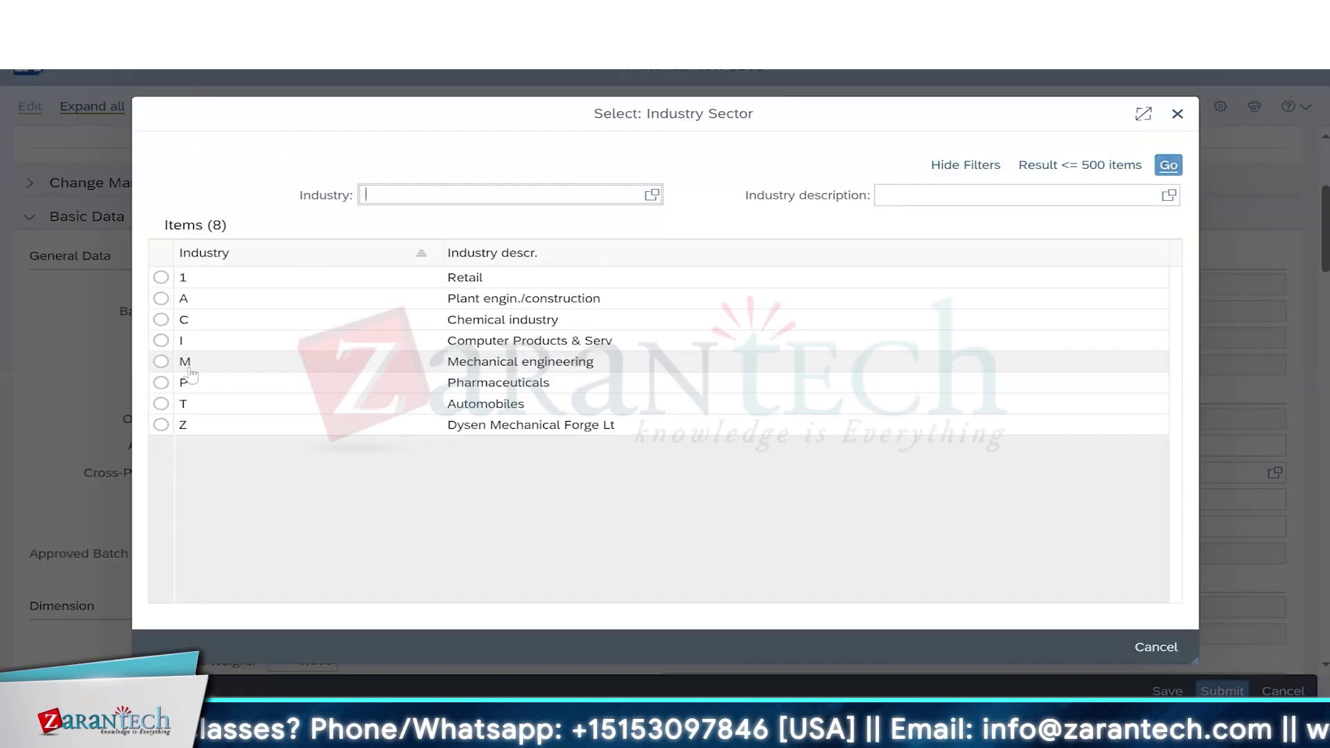
{"action": "left_click", "coordinate": [246, 361]}
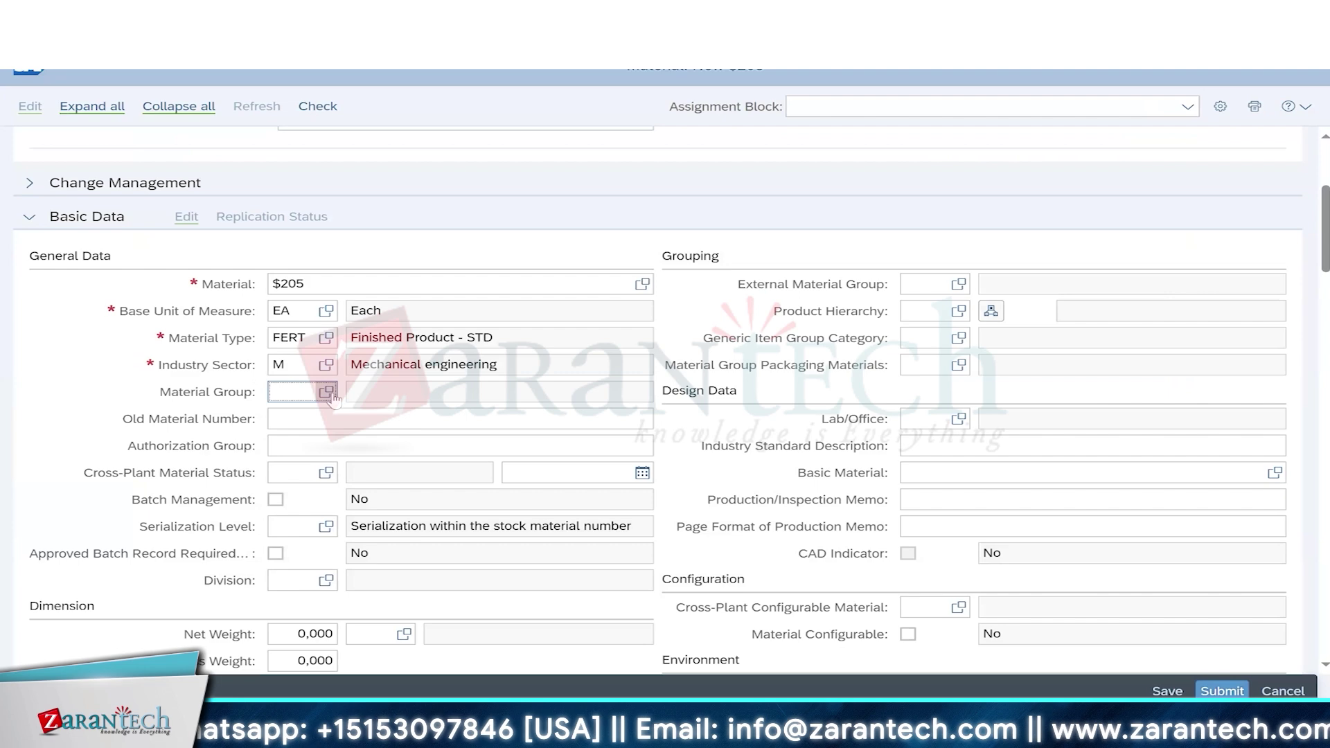
{"action": "left_click", "coordinate": [327, 392]}
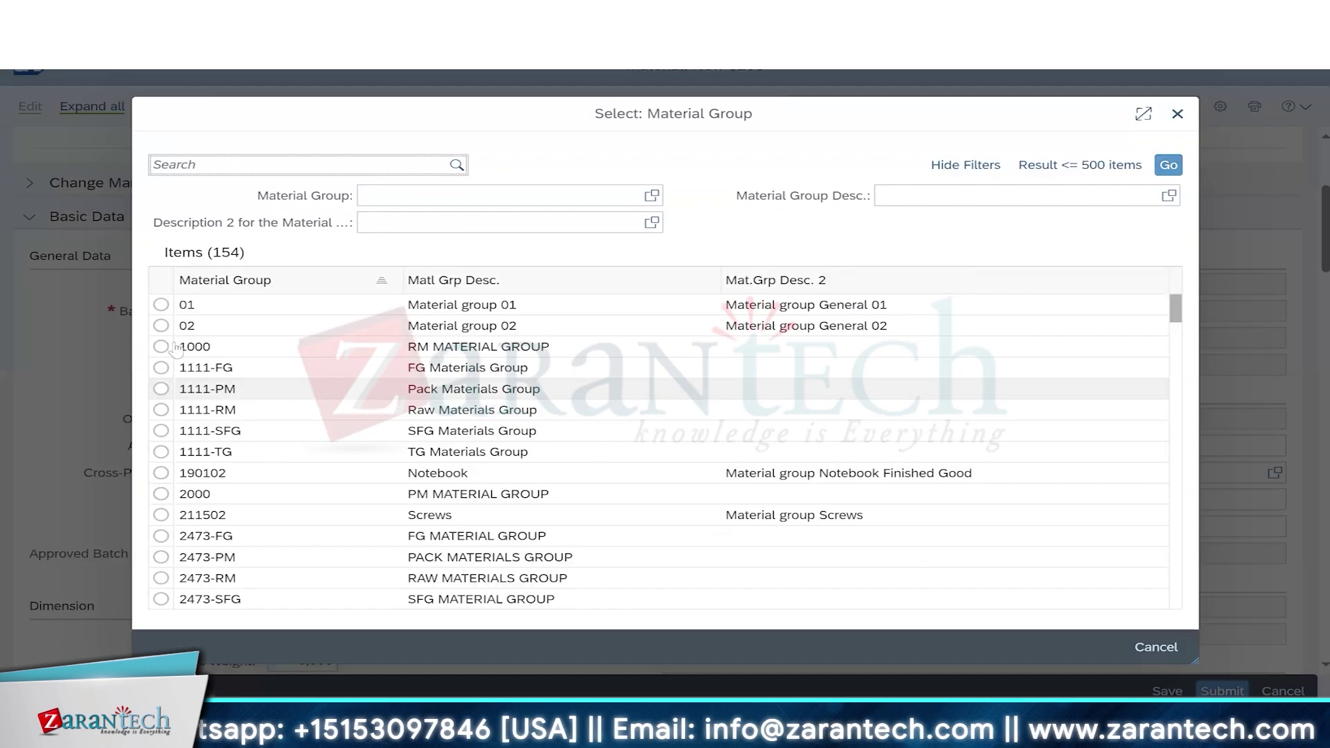
{"action": "left_click", "coordinate": [161, 305]}
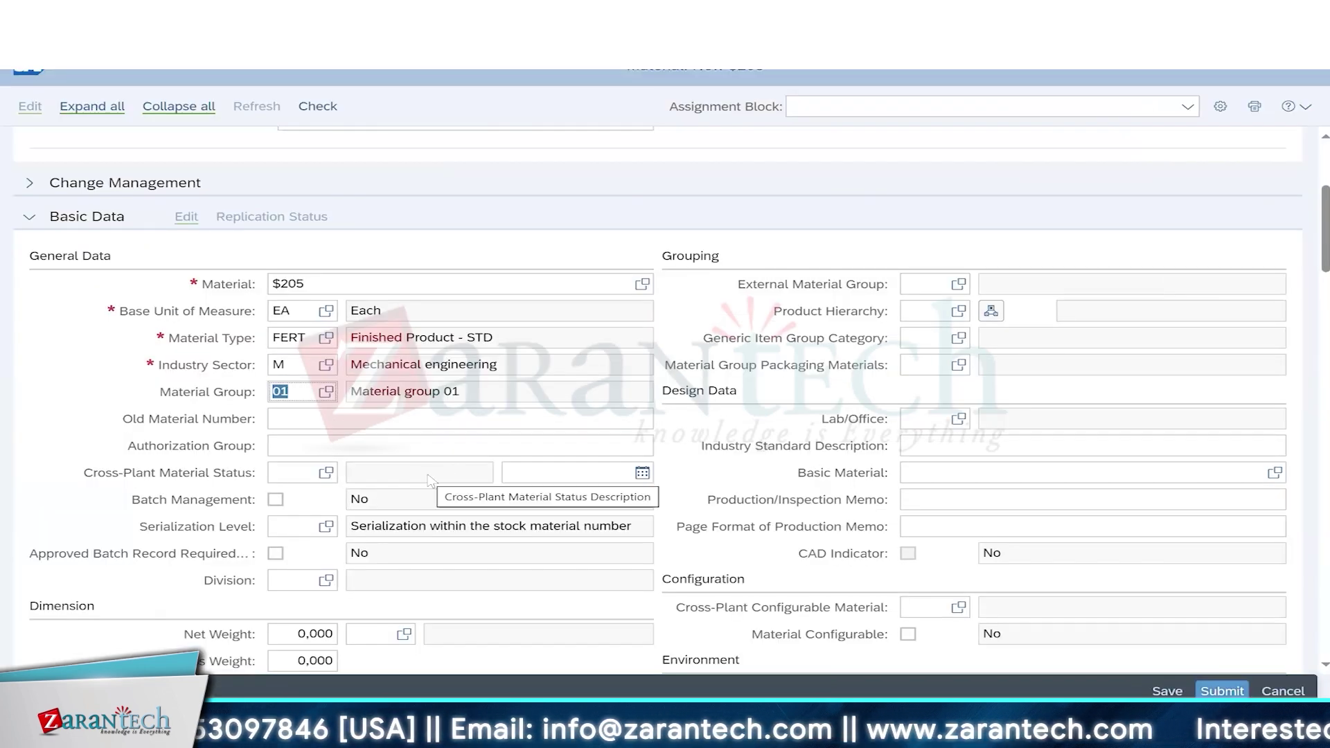
Enter "Test Material" as the English material description.
{"action": "scroll", "coordinate": [430, 480], "scroll_direction": "down", "scroll_amount": 7}
{"action": "left_click", "coordinate": [455, 494]}
{"action": "type", "text": "Te"}
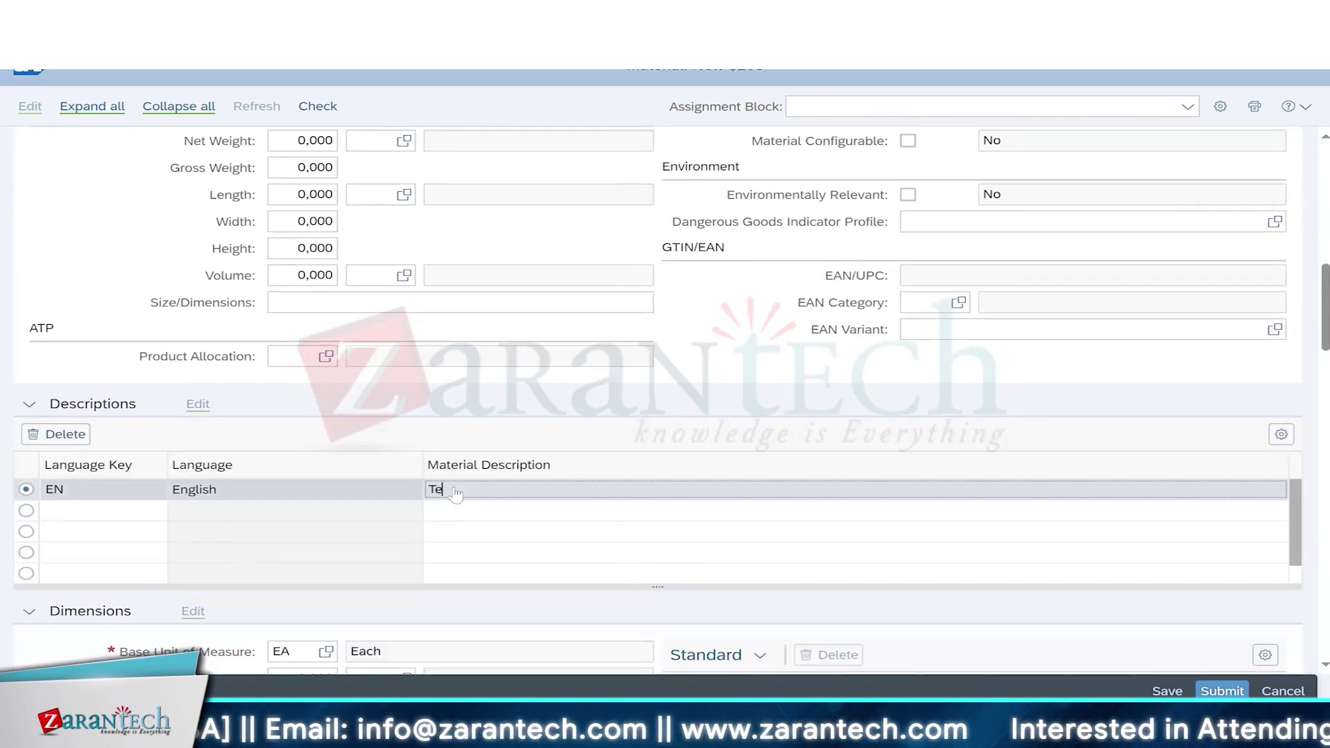
{"action": "type", "text": "st Material"}
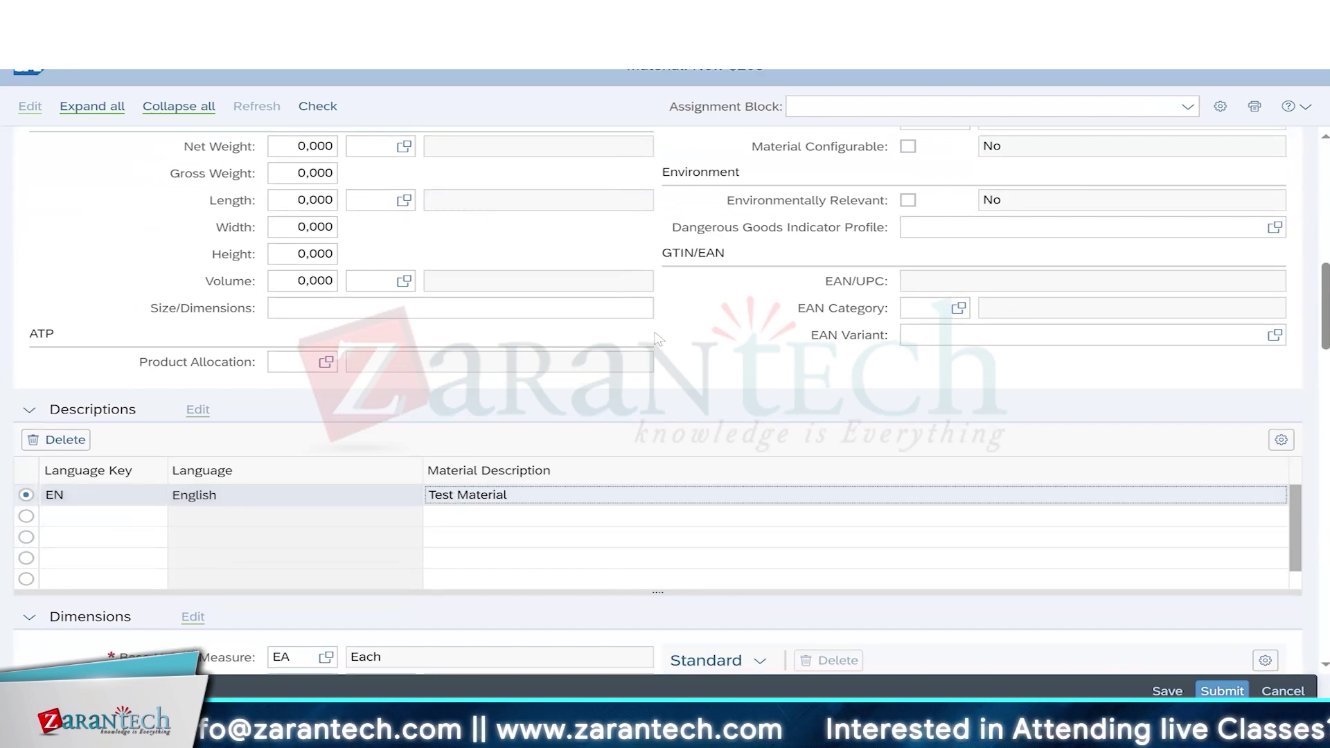
Run the check on the new material change request.
{"action": "scroll", "coordinate": [662, 339], "scroll_direction": "up", "scroll_amount": 15}
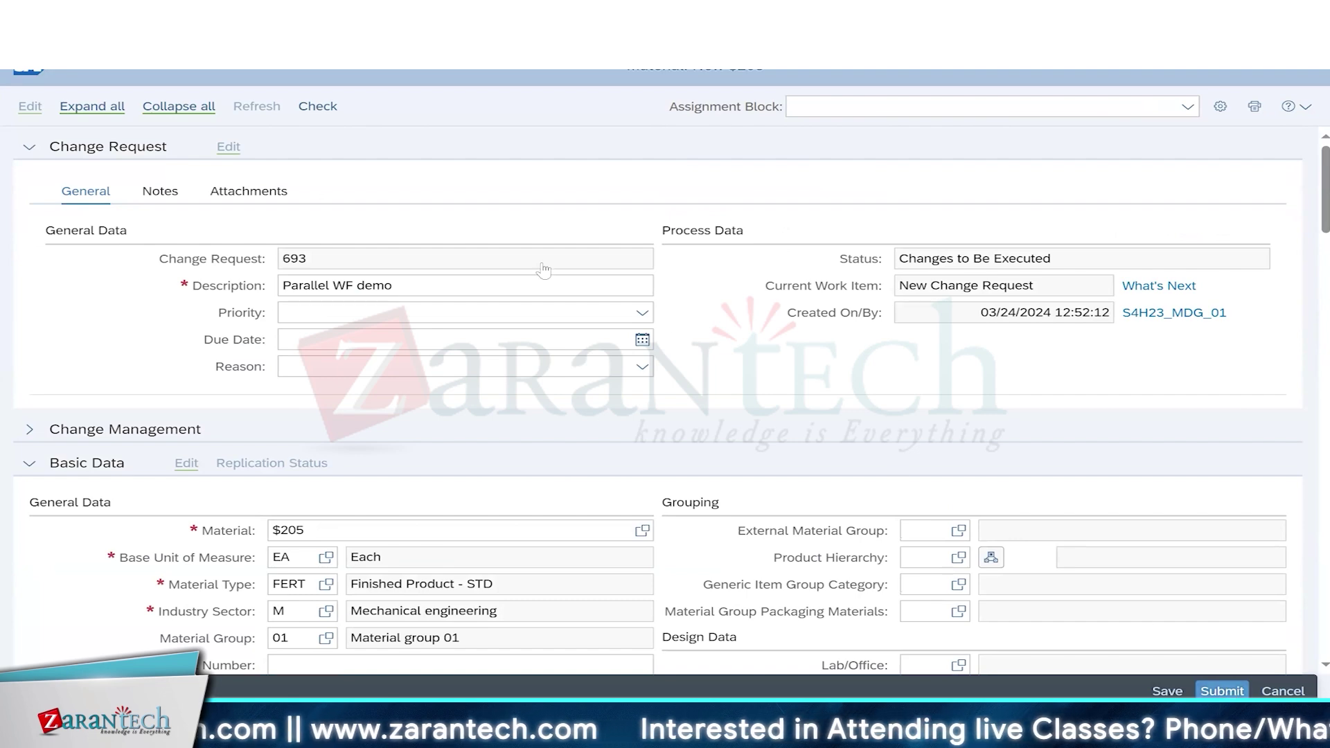
{"action": "left_click", "coordinate": [318, 108]}
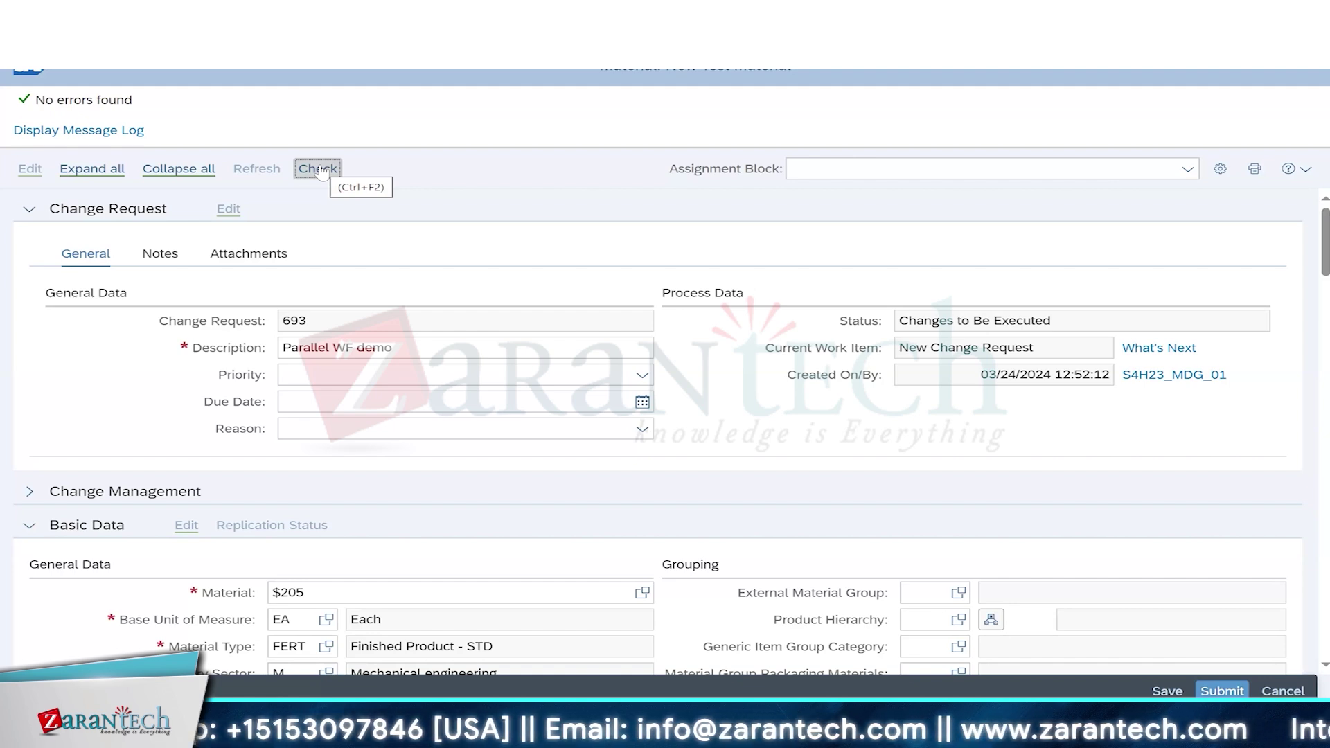
{"action": "left_click", "coordinate": [570, 396]}
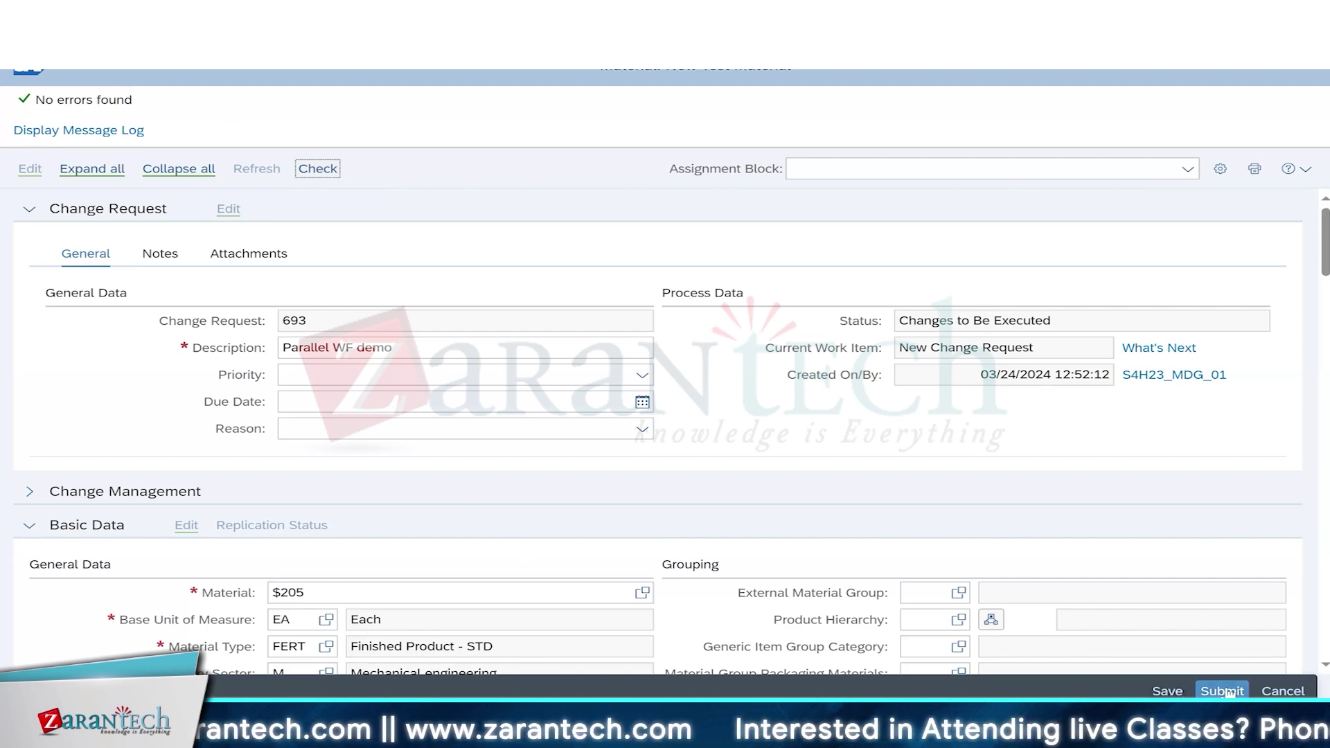
Switch to the planning spreadsheet and review the parallel steps PL1 and PL2 in the single value decision table.
{"action": "key", "text": "alt+Tab"}
{"action": "left_click", "coordinate": [291, 293]}
{"action": "left_click_drag", "start_coordinate": [476, 313], "coordinate": [500, 330]}
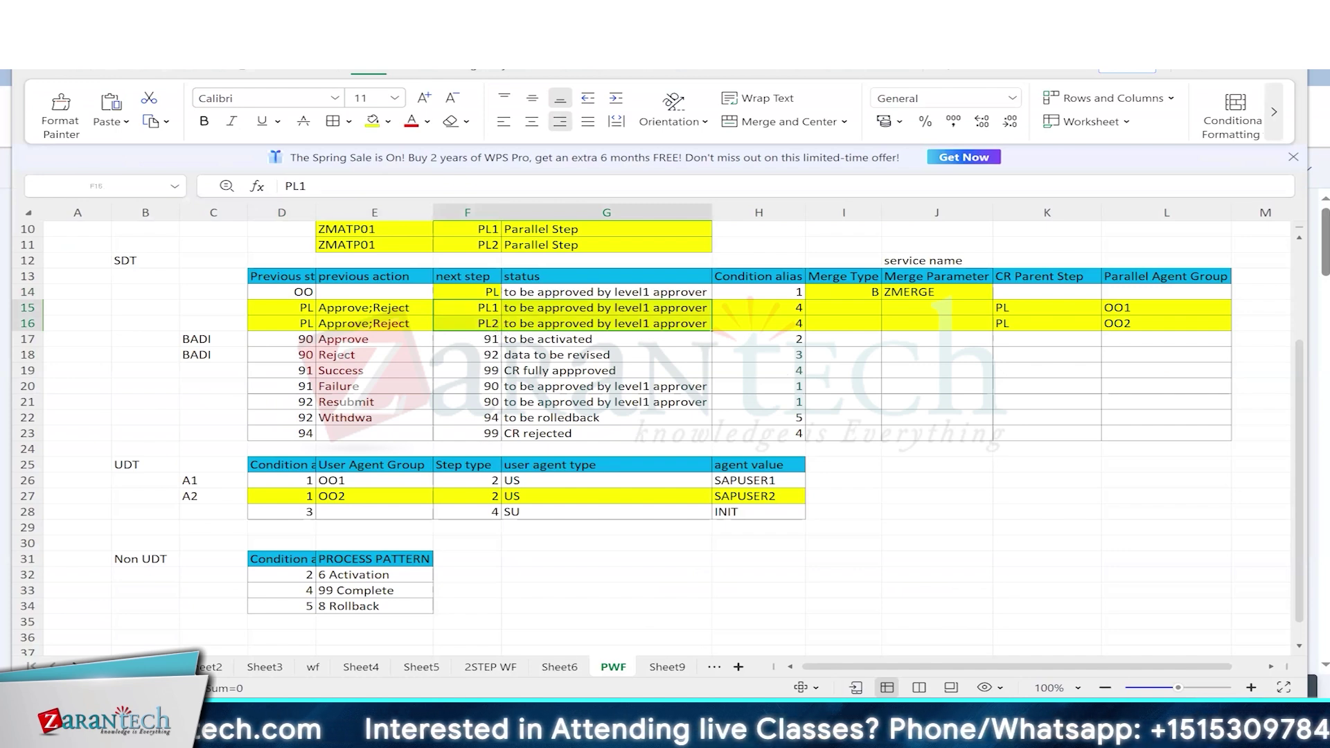
Switch to the ZMAT01 decision tables and compare the parallel agent groups in the Single Value table with the User Agent table.
{"action": "key", "text": "alt+Tab"}
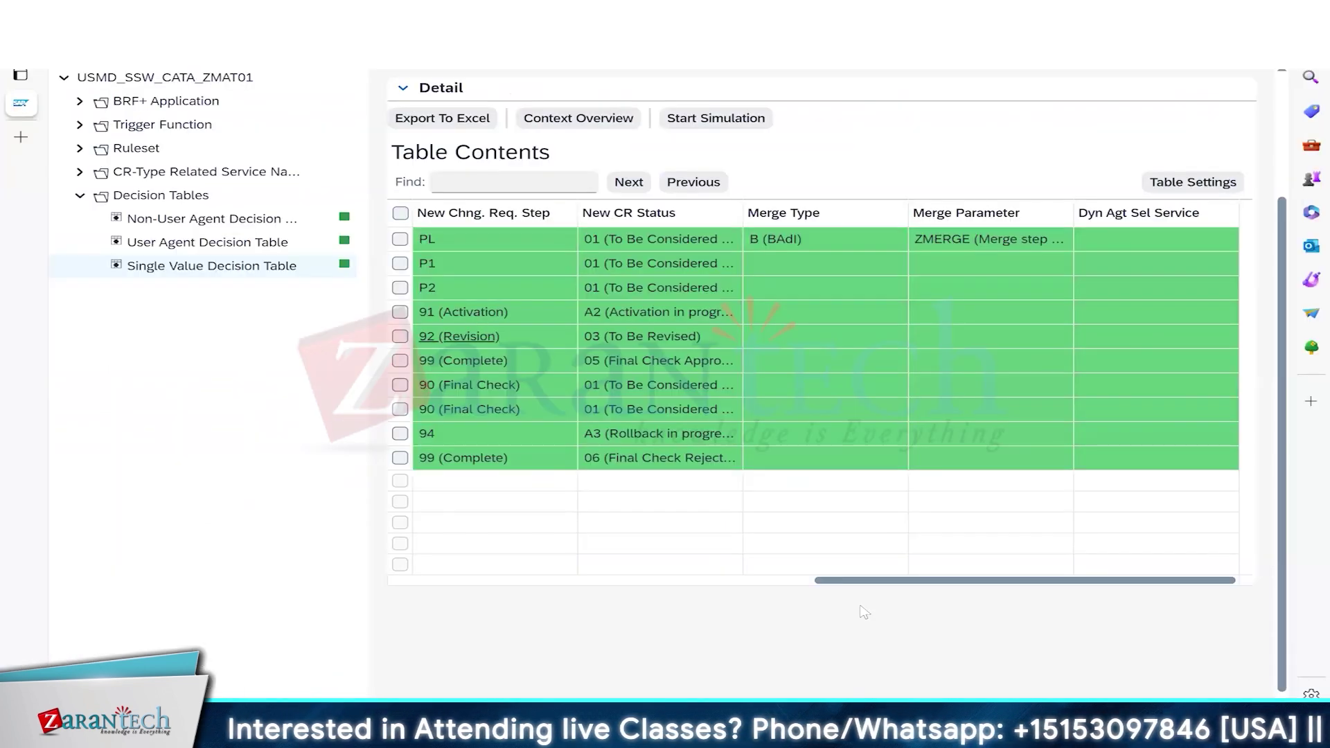
{"action": "left_click_drag", "start_coordinate": [927, 582], "coordinate": [284, 586]}
{"action": "left_click", "coordinate": [201, 244]}
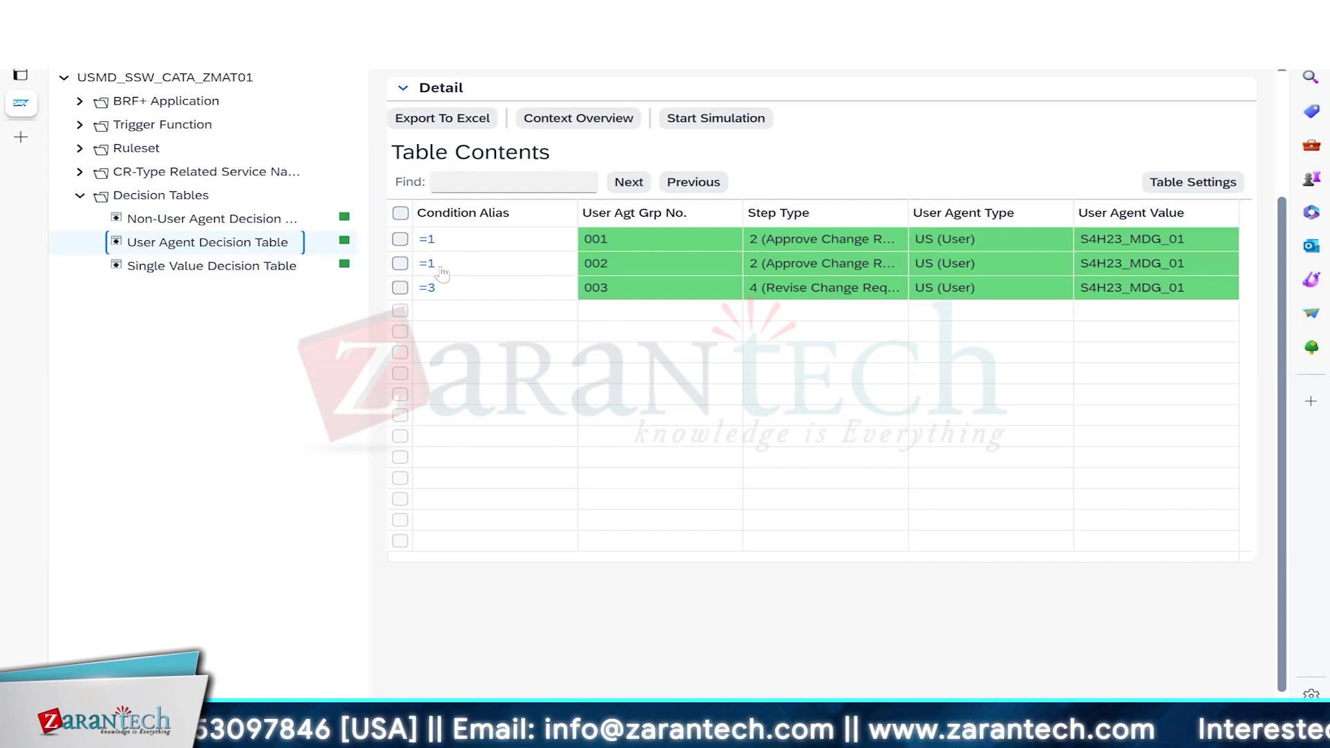
{"action": "left_click", "coordinate": [240, 272]}
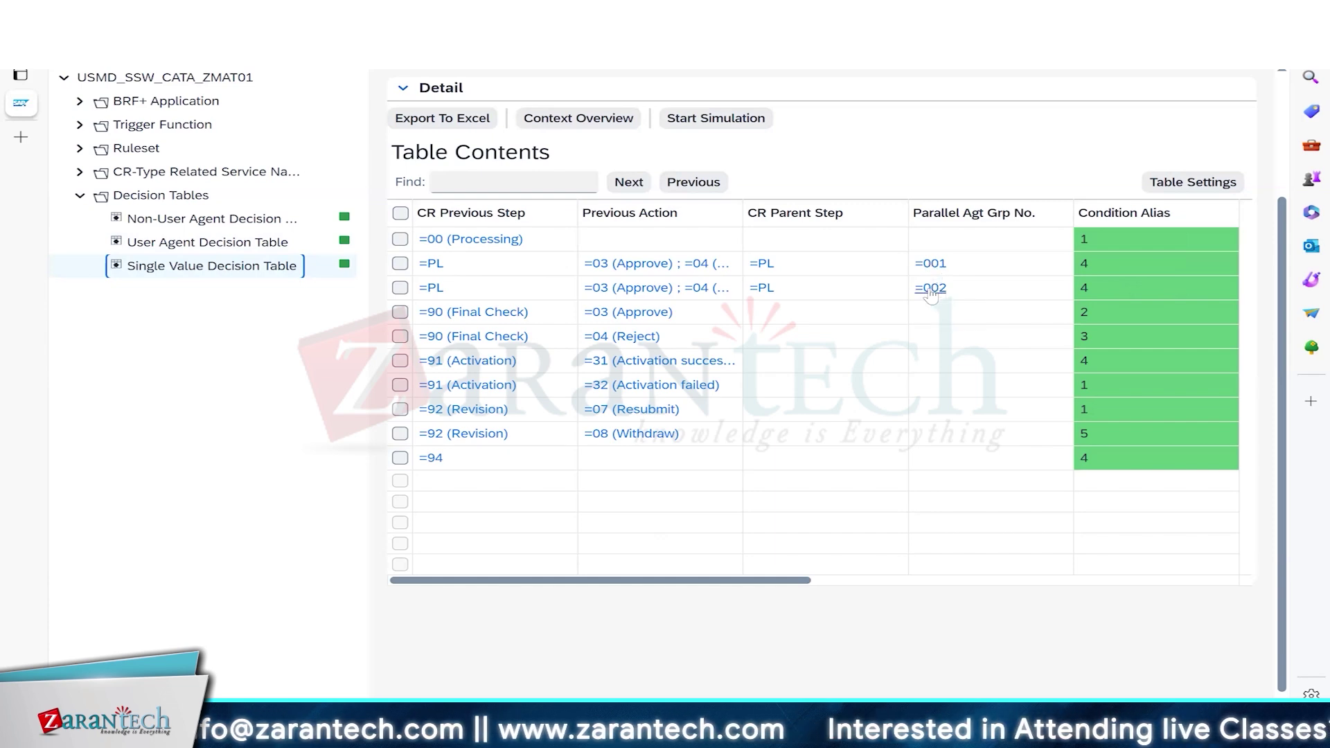
{"action": "left_click", "coordinate": [211, 249]}
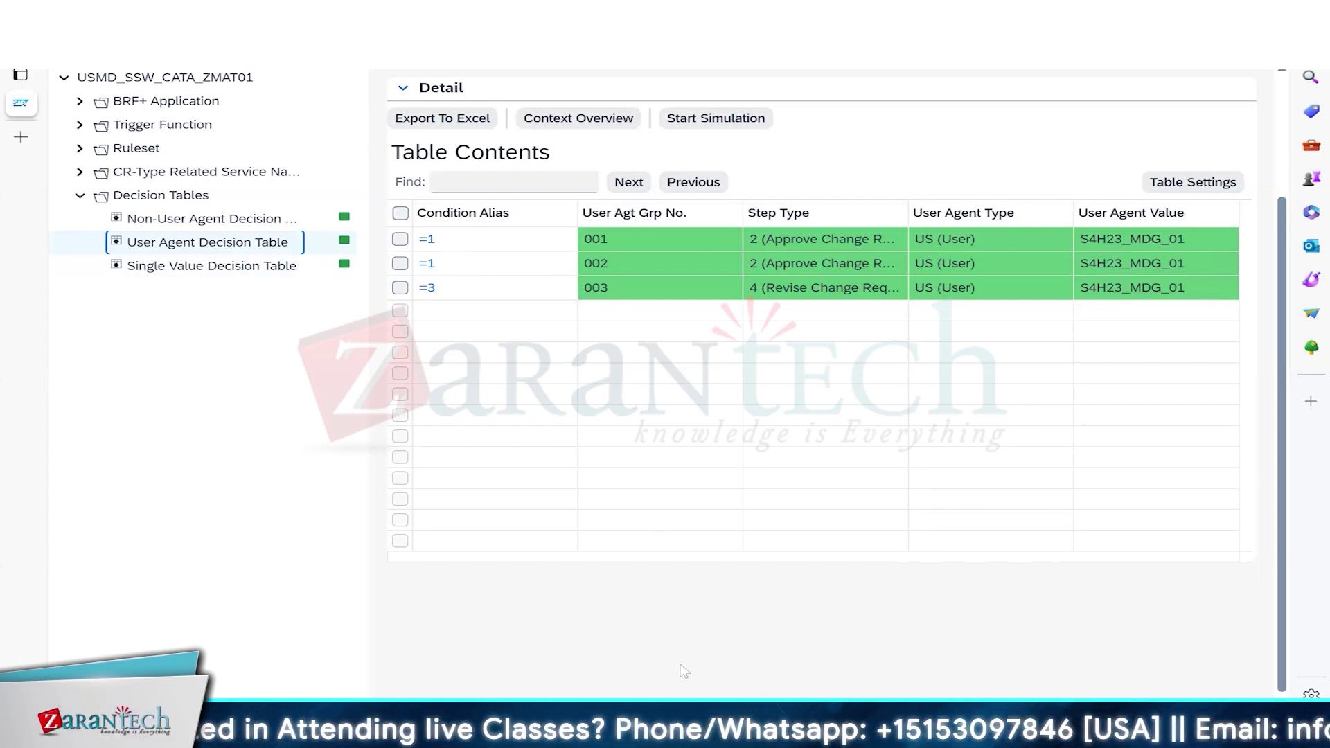
Return to the material change request, submit it and refresh its status.
{"action": "mouse_move", "coordinate": [686, 741]}
{"action": "left_click", "coordinate": [1067, 637]}
{"action": "left_click", "coordinate": [1221, 691]}
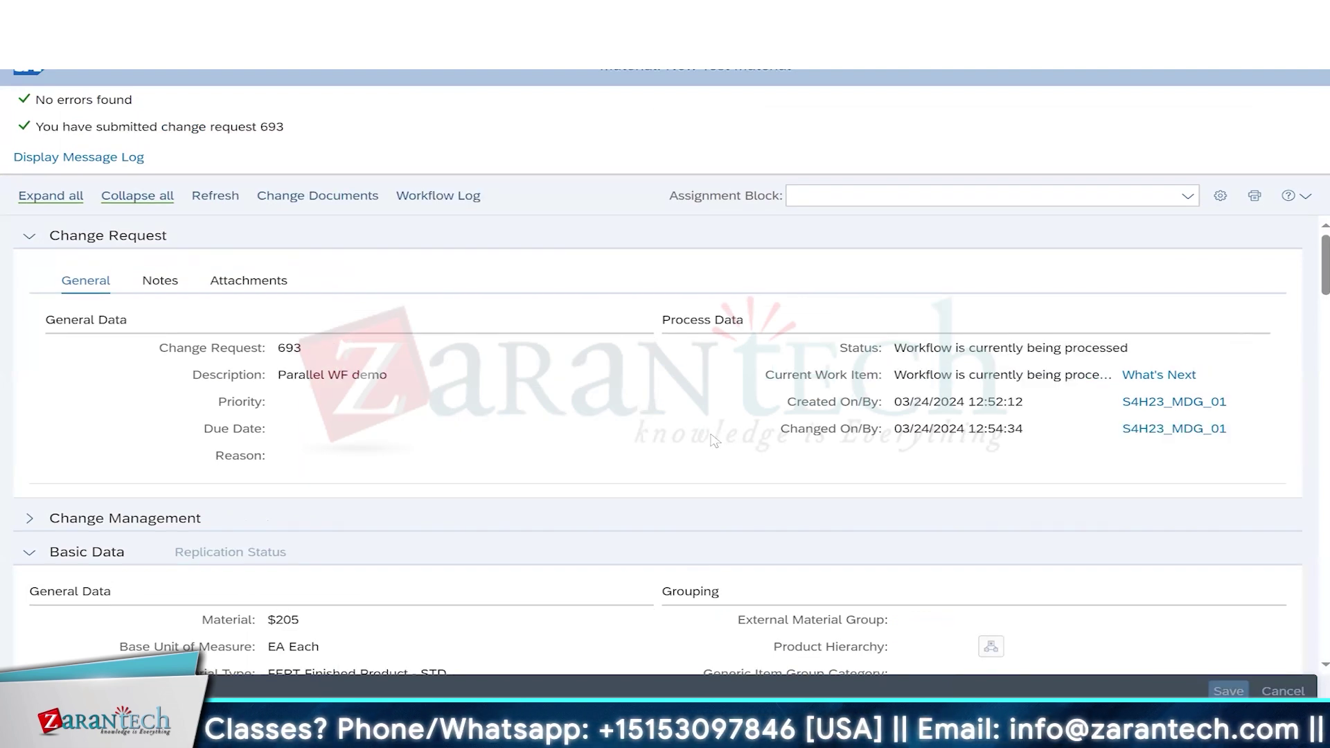
{"action": "left_click", "coordinate": [220, 199]}
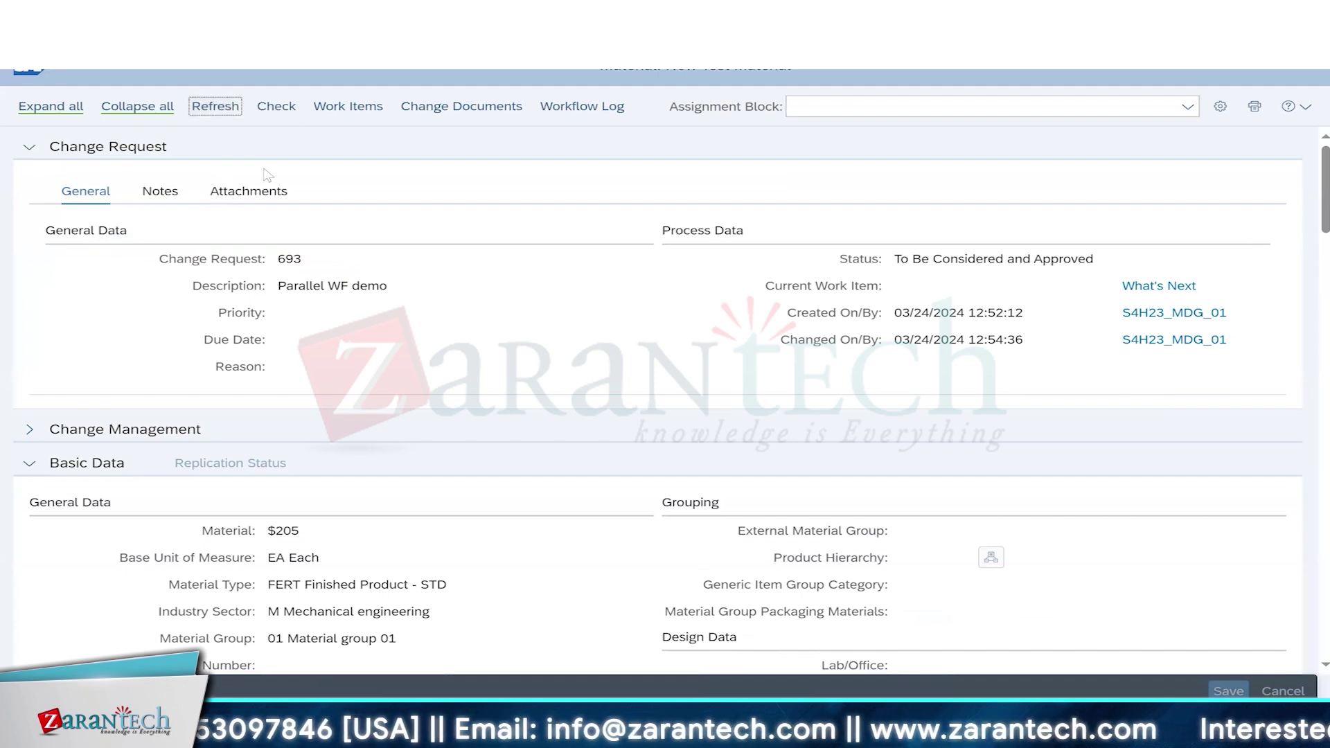
Open the "Parallel WF demo" change request from My Change Requests in Material Governance.
{"action": "left_click", "coordinate": [287, 258]}
{"action": "double_click", "coordinate": [287, 258]}
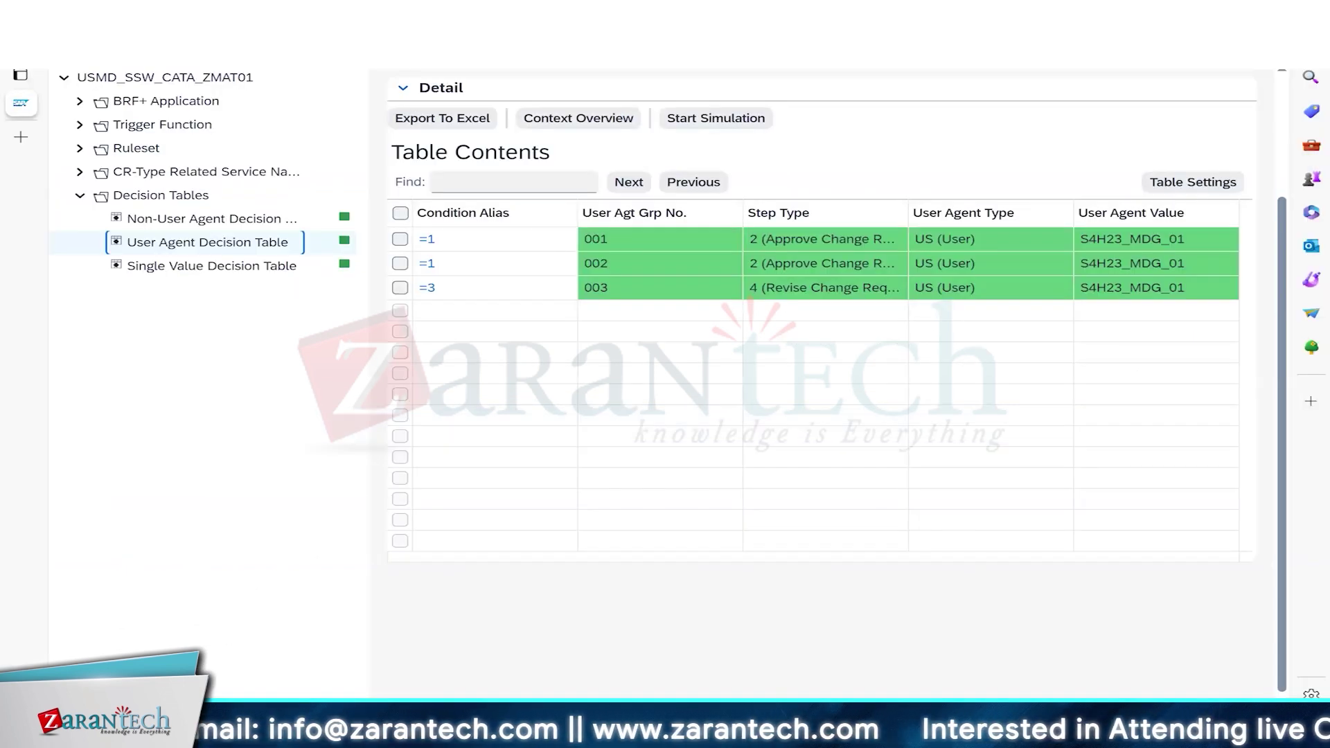
{"action": "mouse_move", "coordinate": [561, 723]}
{"action": "left_click", "coordinate": [414, 639]}
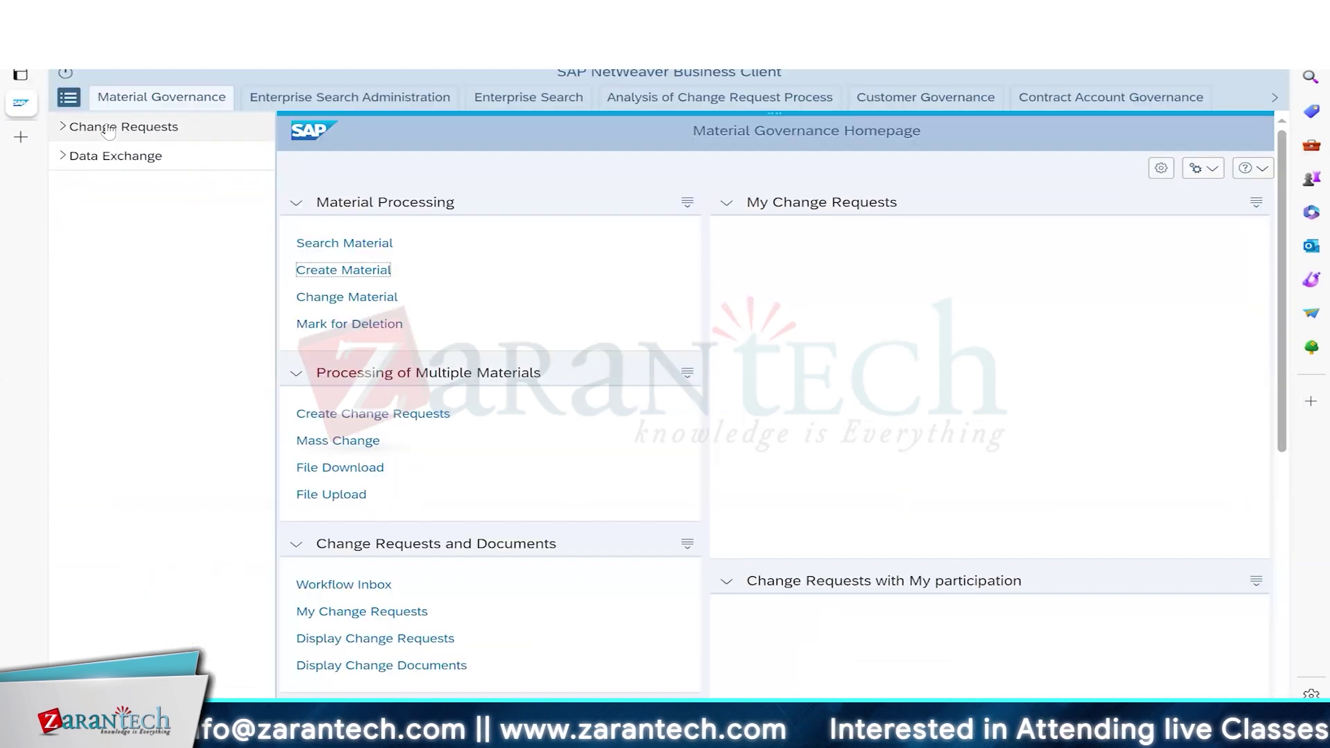
{"action": "left_click", "coordinate": [109, 127]}
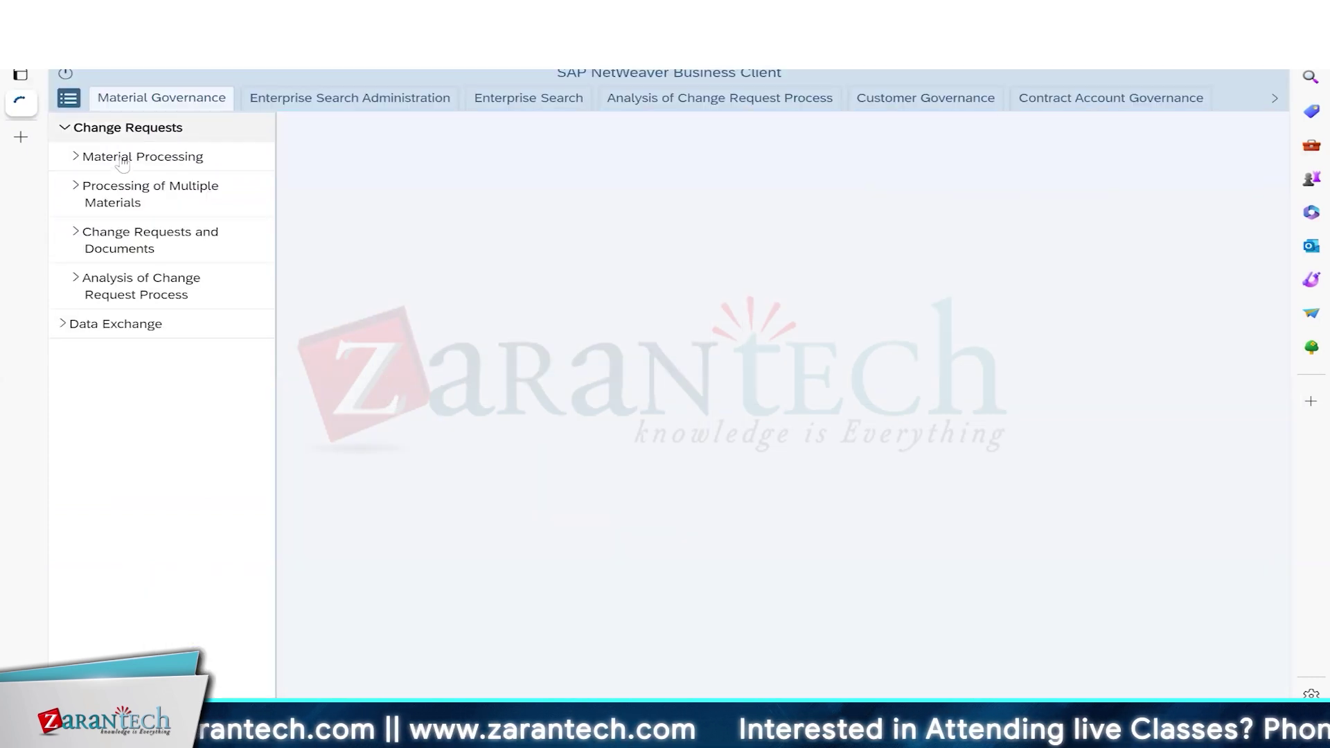
{"action": "left_click", "coordinate": [131, 242]}
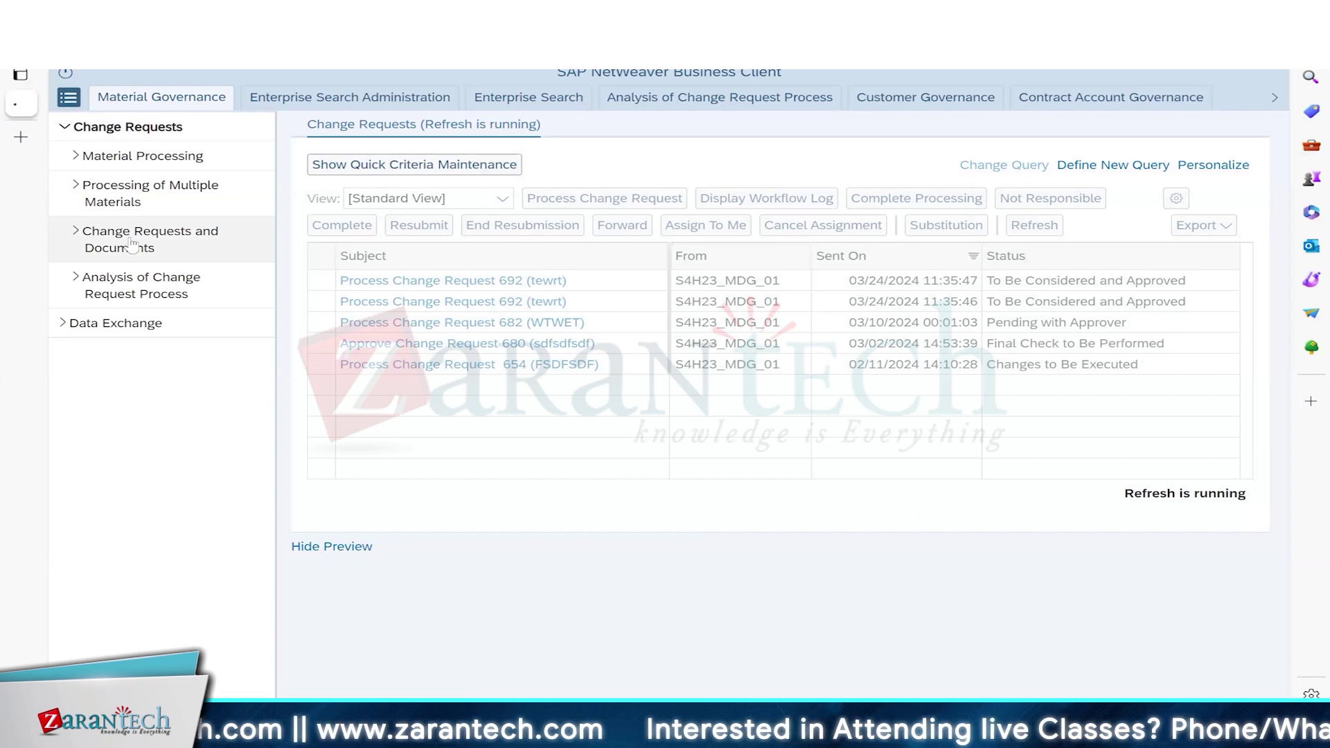
{"action": "left_click", "coordinate": [132, 242]}
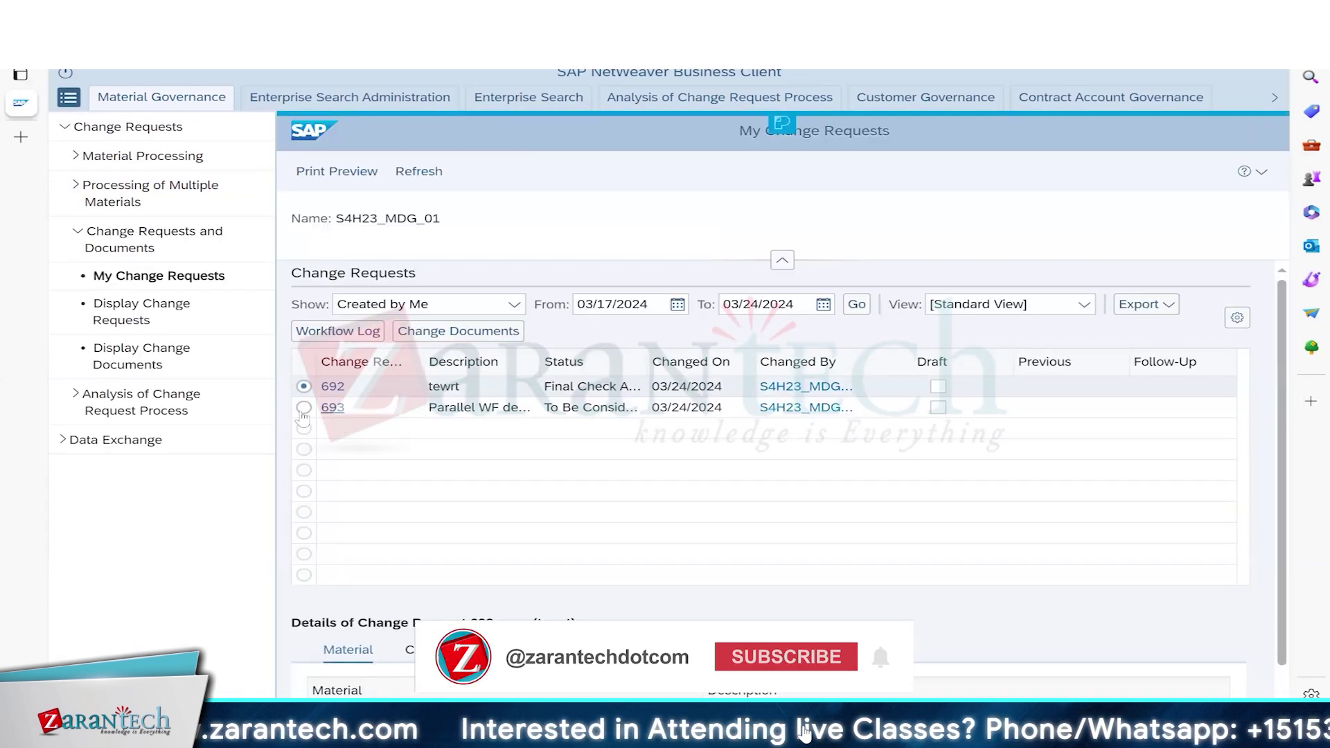
{"action": "left_click", "coordinate": [303, 408]}
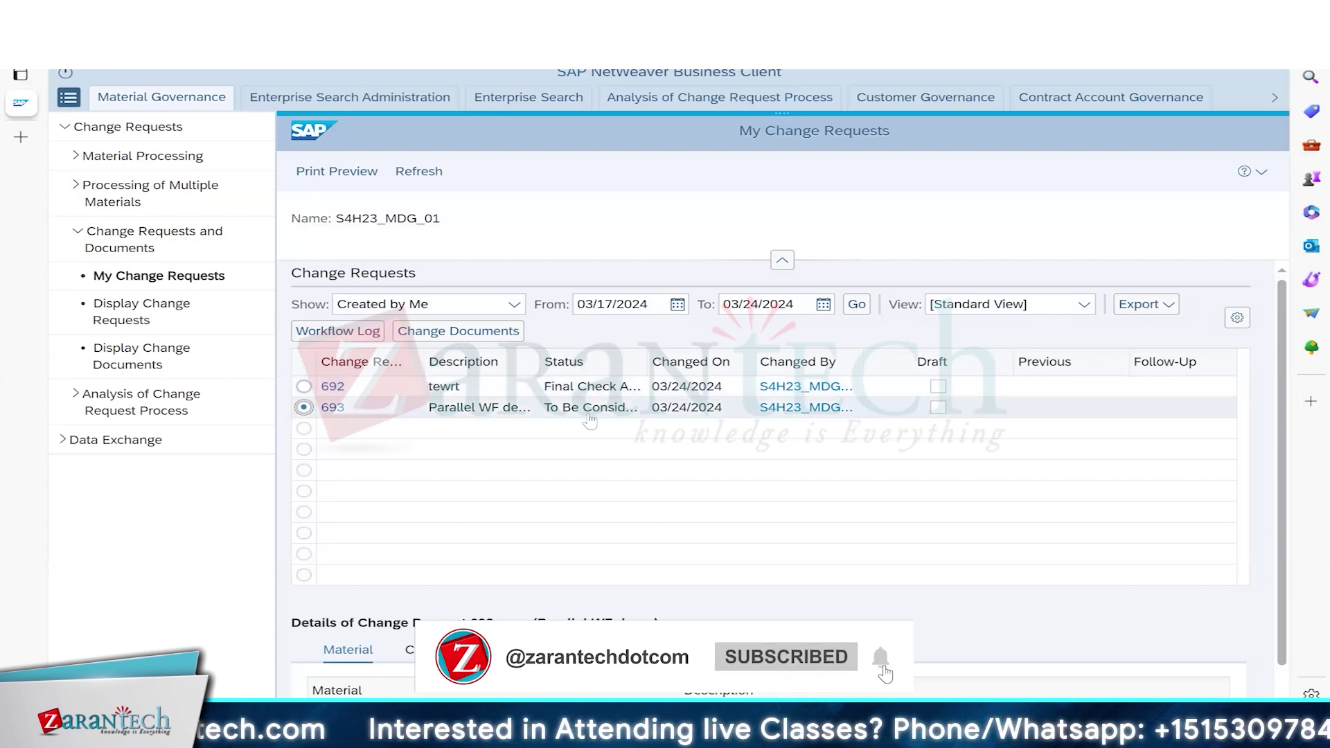
{"action": "left_click", "coordinate": [333, 408]}
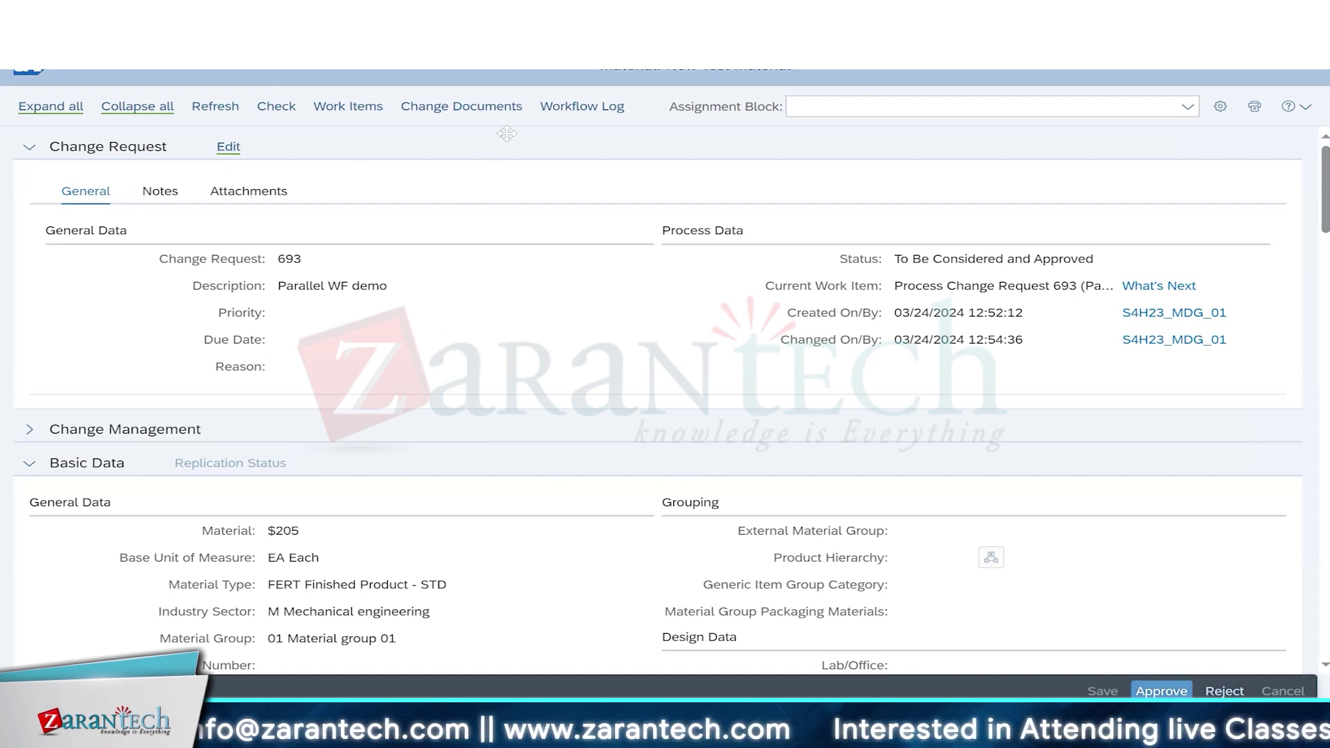
Examine the change request's work items and its workflow log.
{"action": "left_click", "coordinate": [350, 107]}
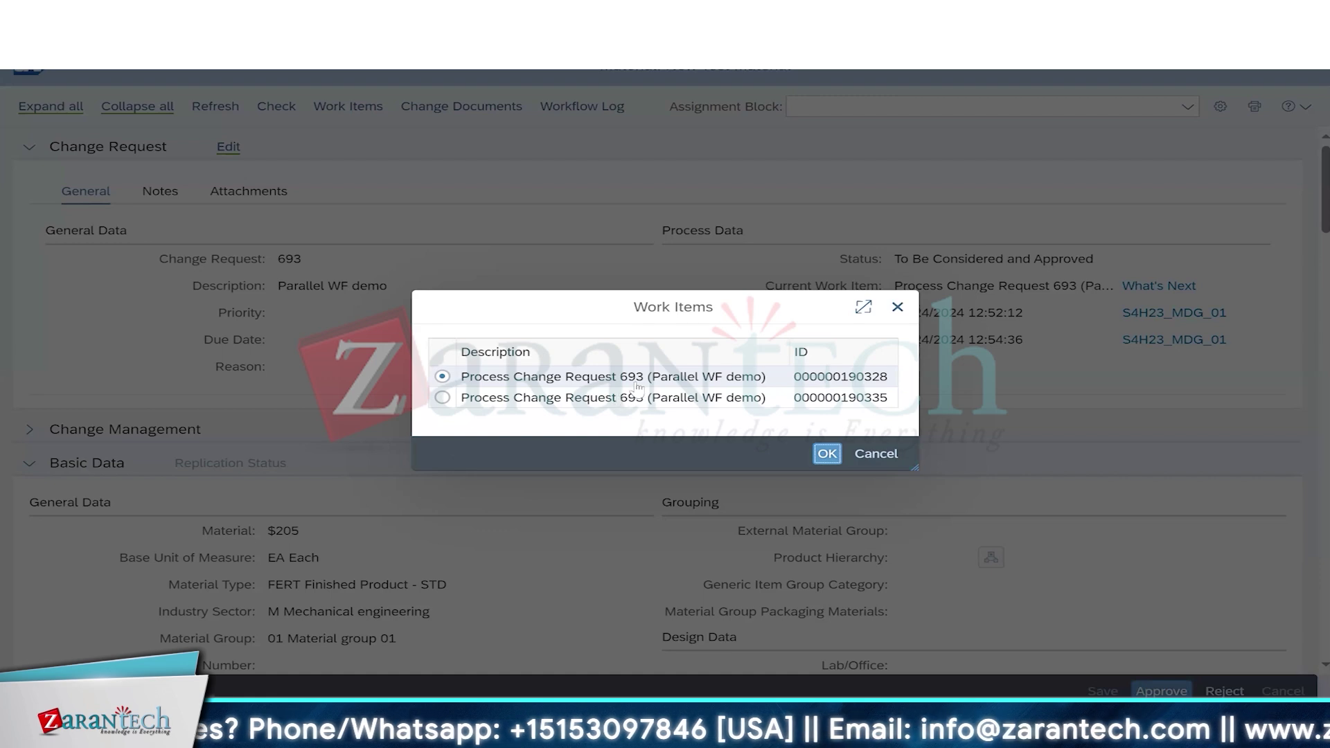
{"action": "left_click", "coordinate": [877, 453]}
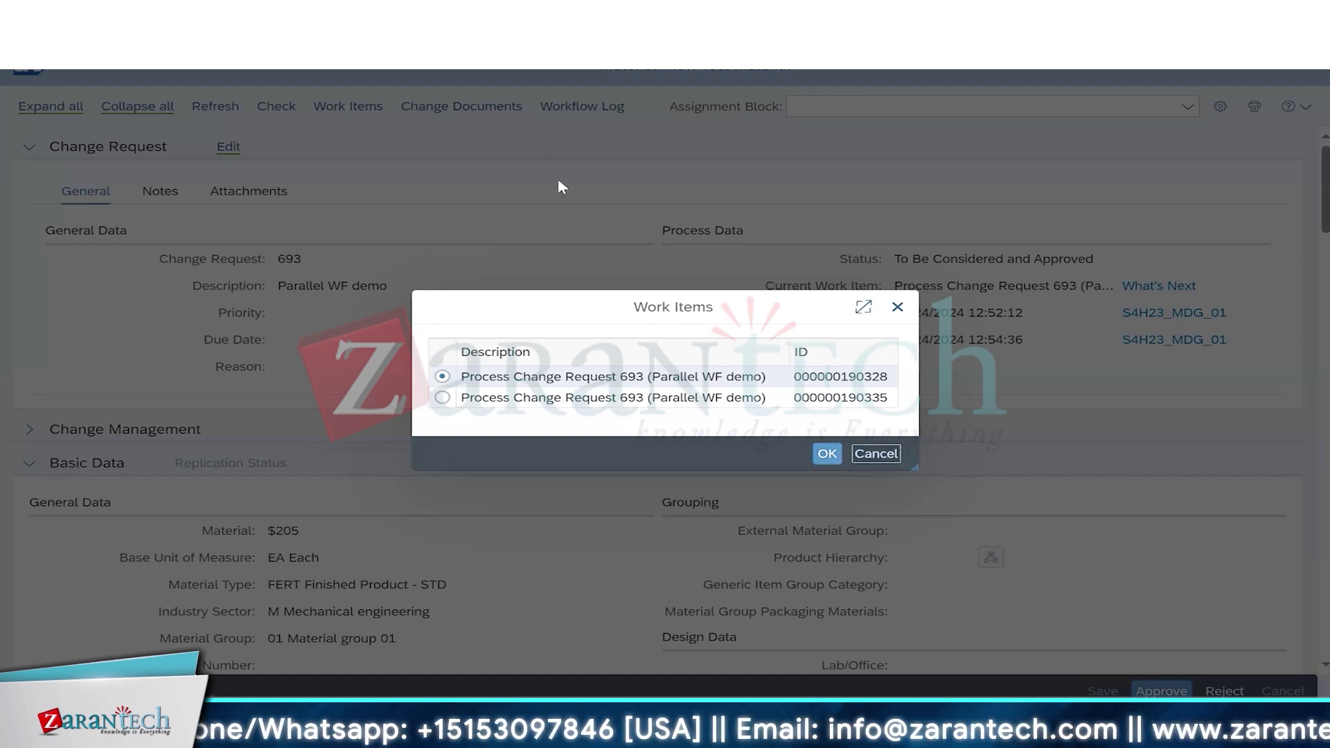
{"action": "left_click", "coordinate": [579, 110]}
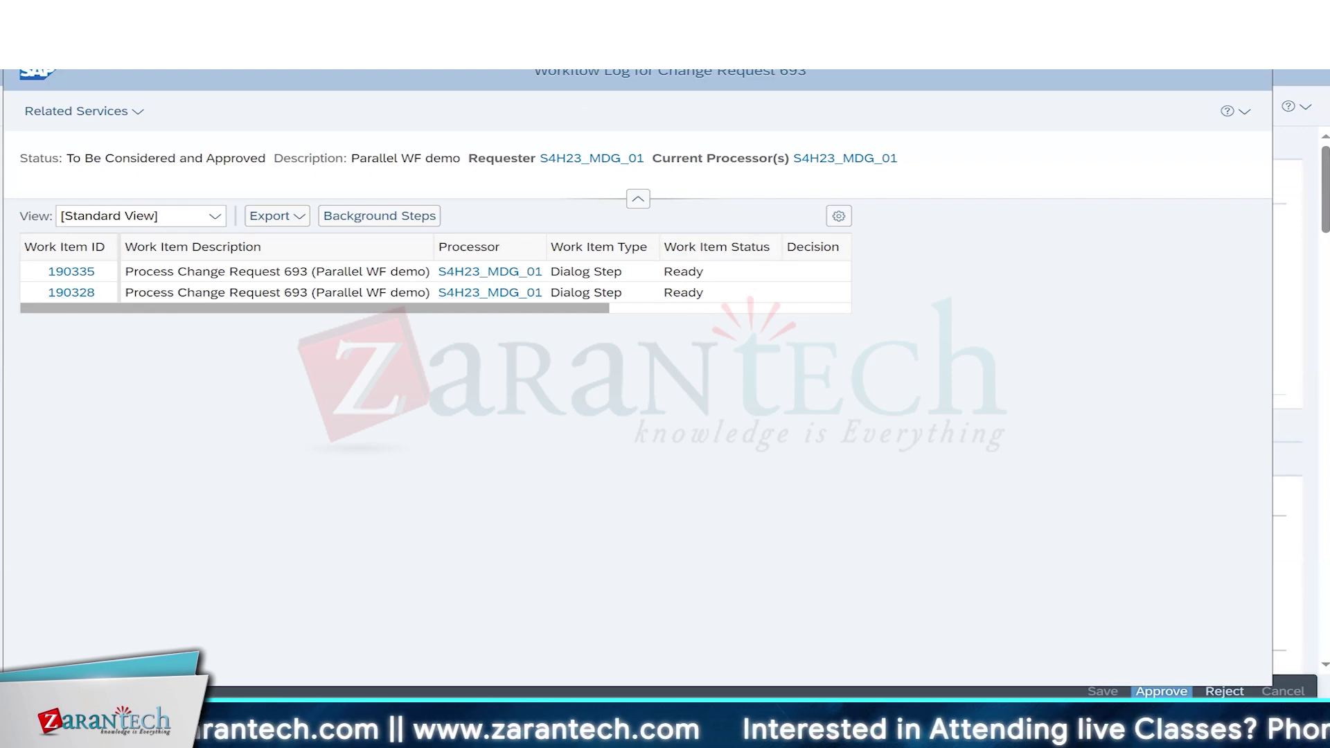
{"action": "left_click", "coordinate": [1255, 17]}
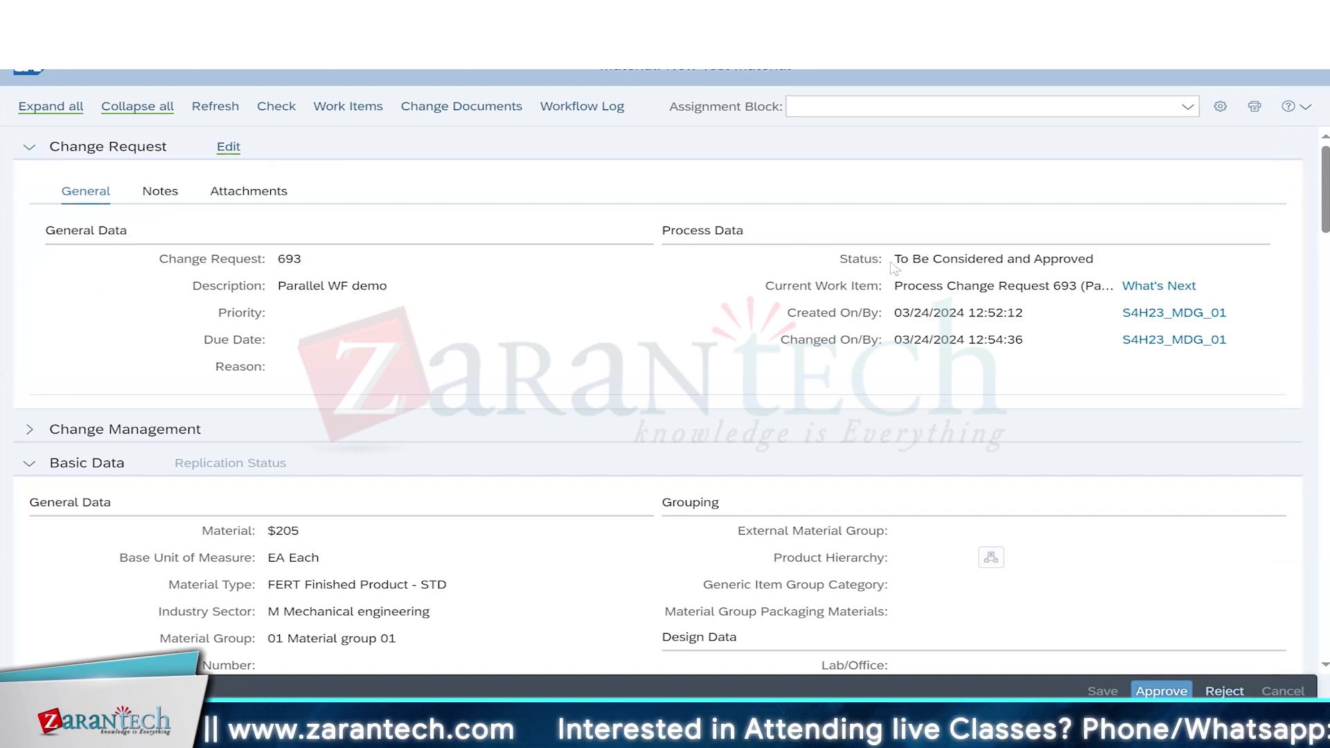
{"action": "left_click_drag", "start_coordinate": [896, 258], "coordinate": [1105, 265]}
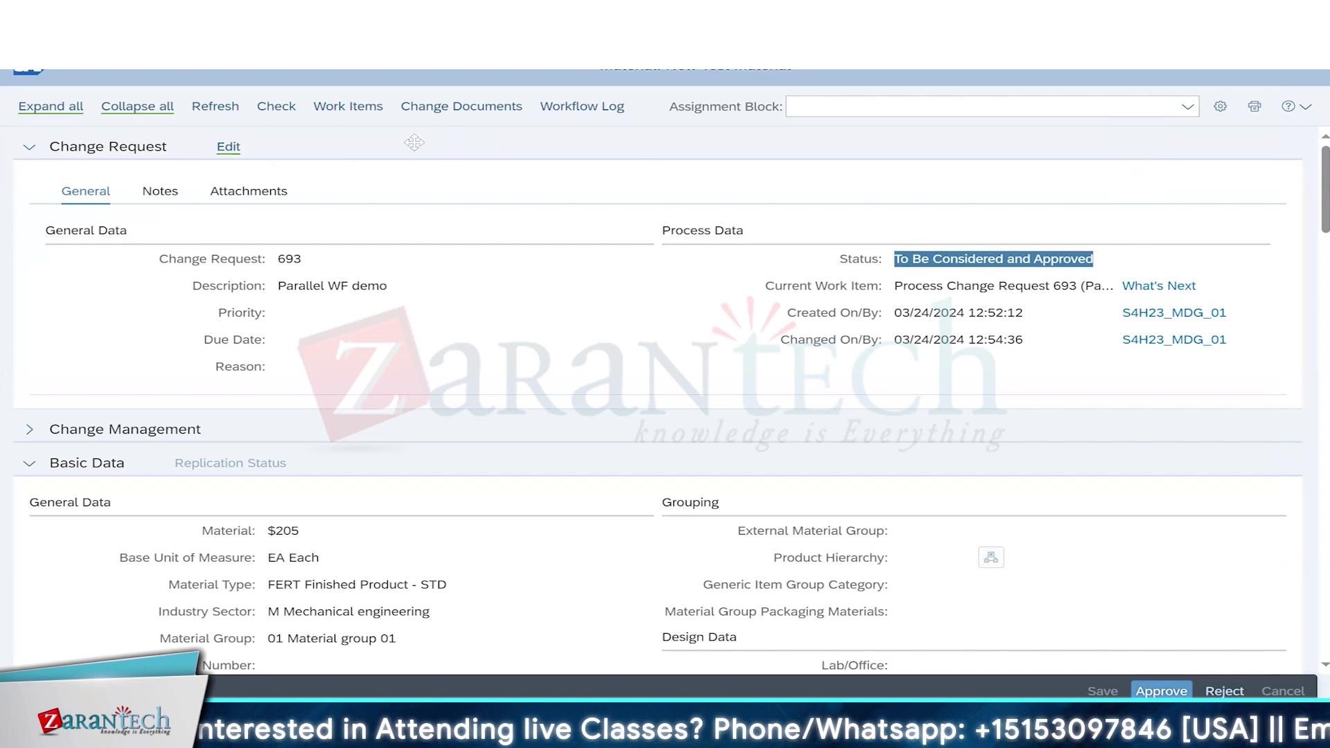
{"action": "left_click", "coordinate": [353, 110]}
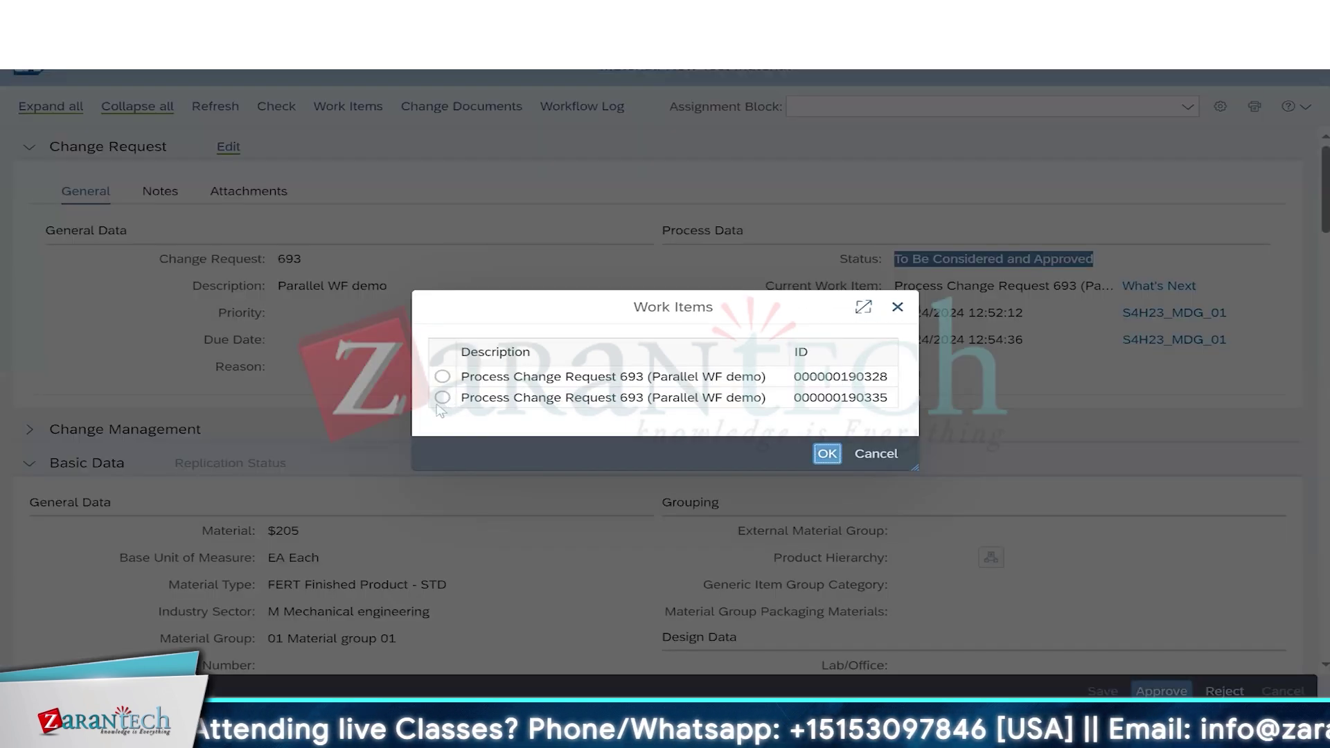
{"action": "left_click", "coordinate": [442, 398]}
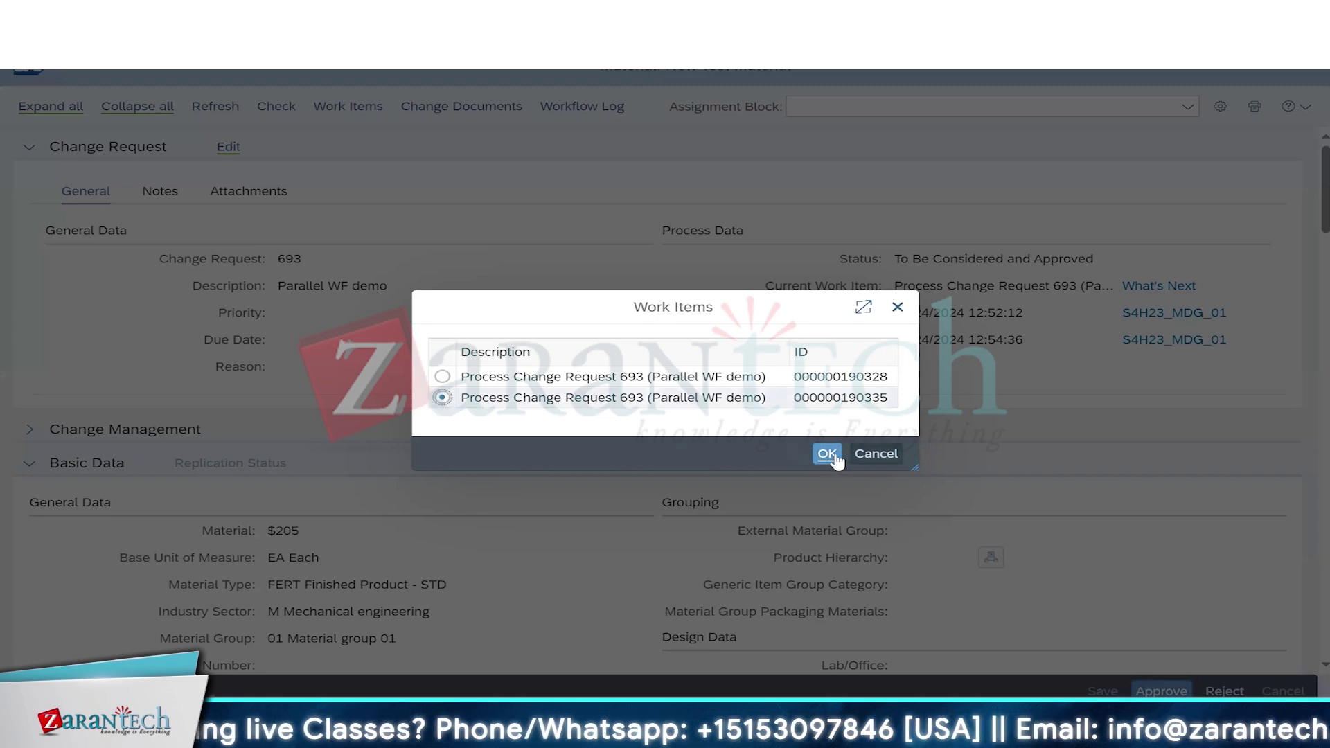
{"action": "left_click", "coordinate": [827, 454]}
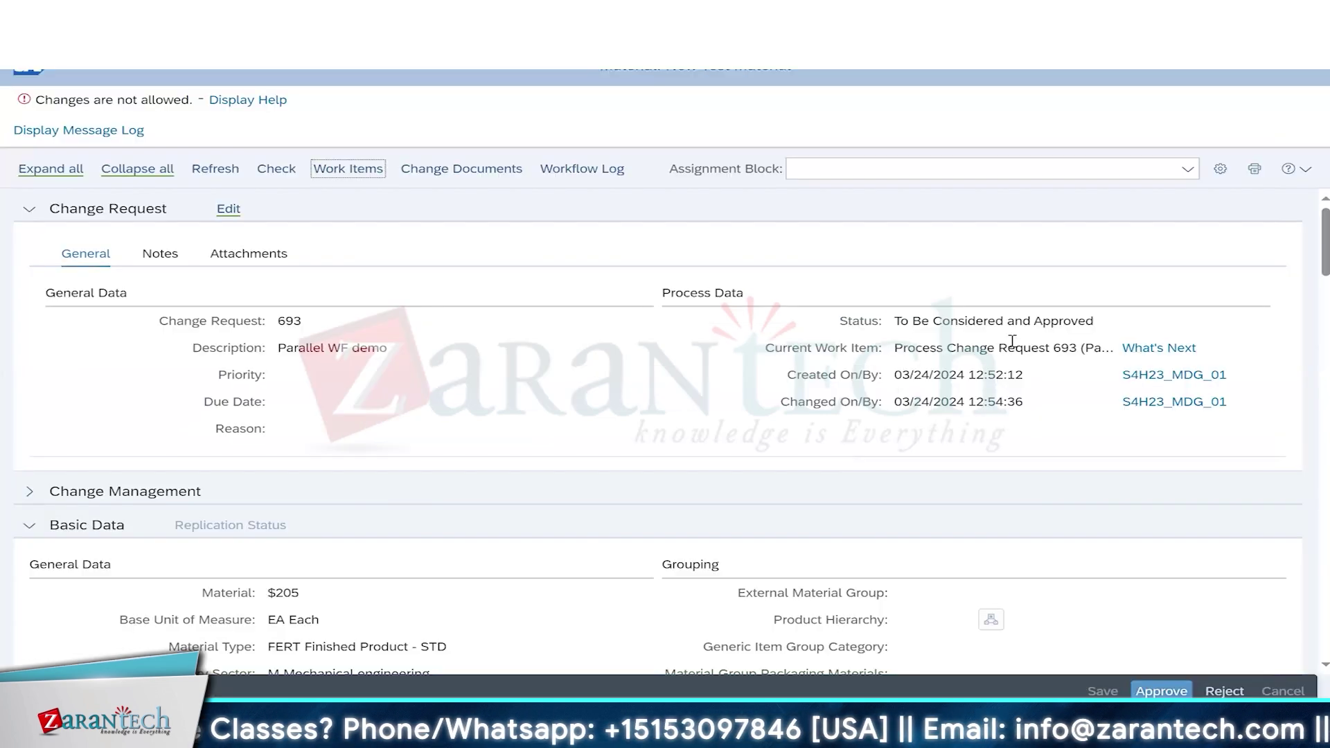
{"action": "left_click_drag", "start_coordinate": [900, 321], "coordinate": [1117, 333]}
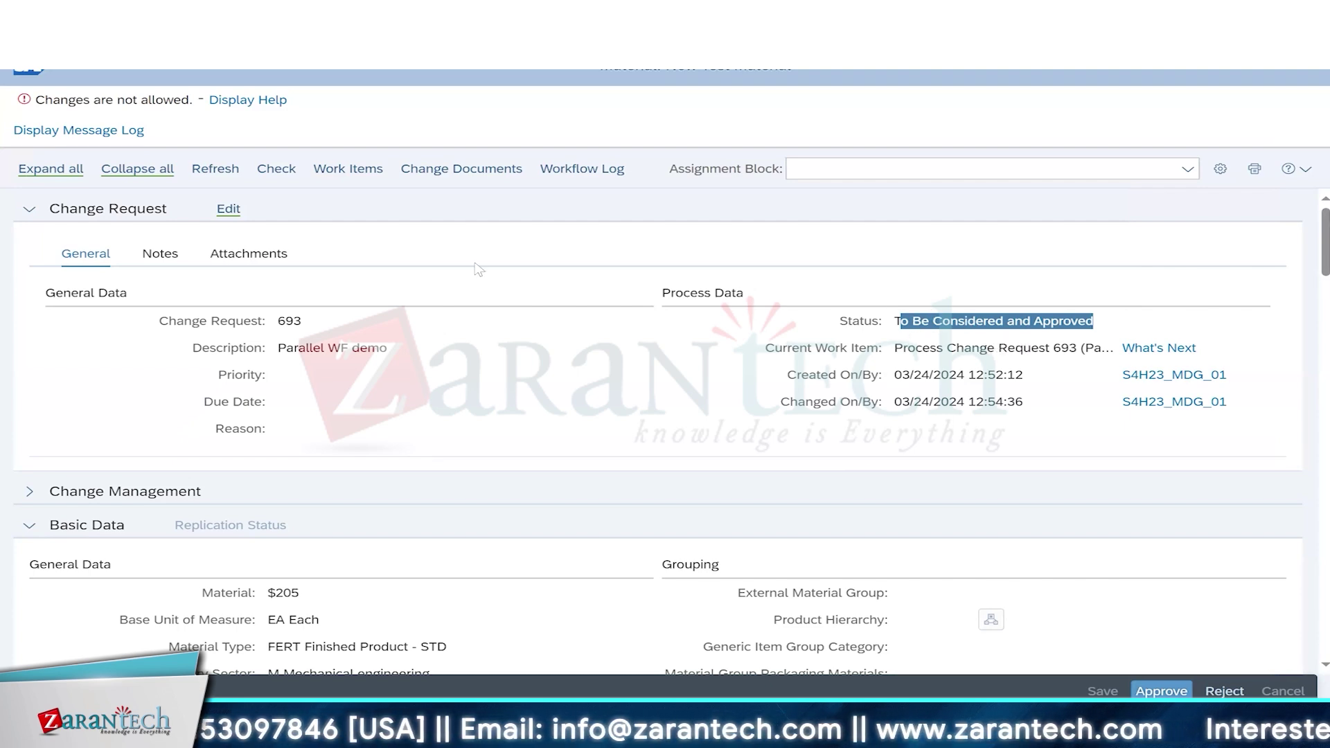
{"action": "left_click", "coordinate": [346, 169]}
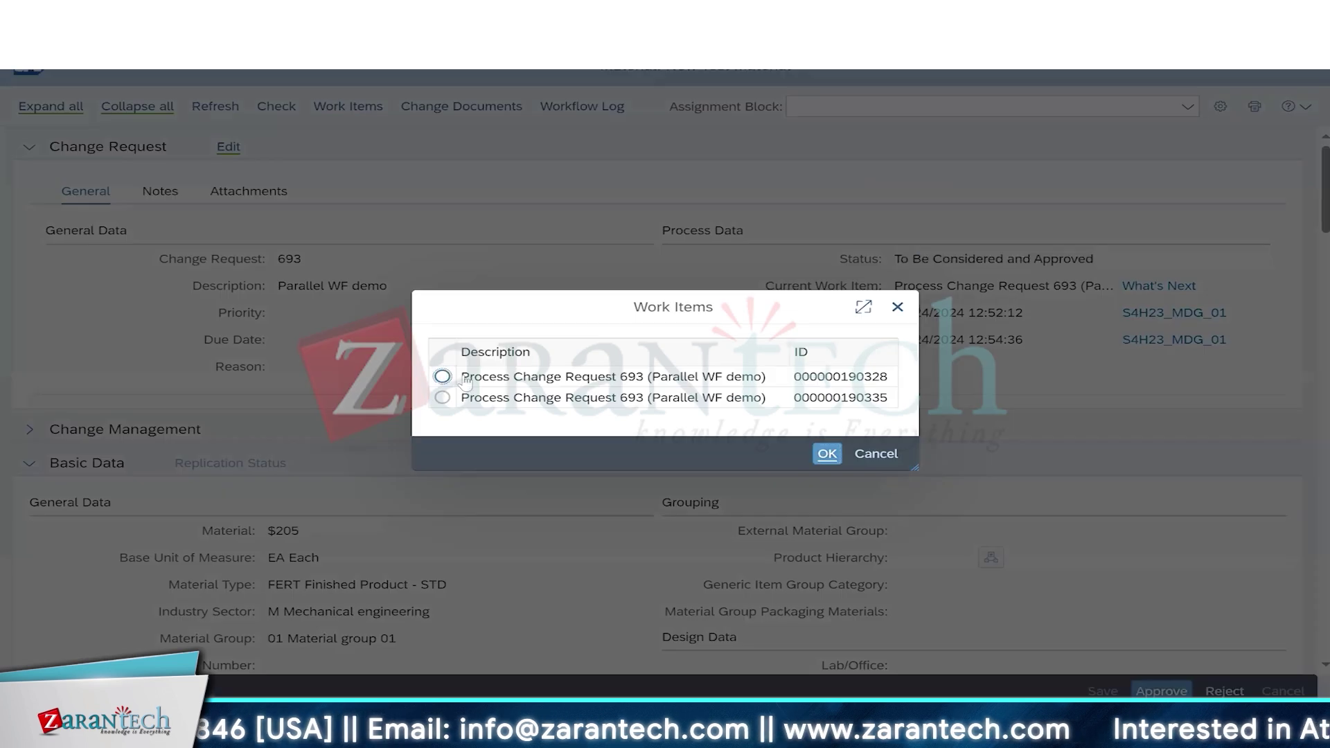
{"action": "left_click", "coordinate": [442, 377]}
{"action": "left_click", "coordinate": [827, 456]}
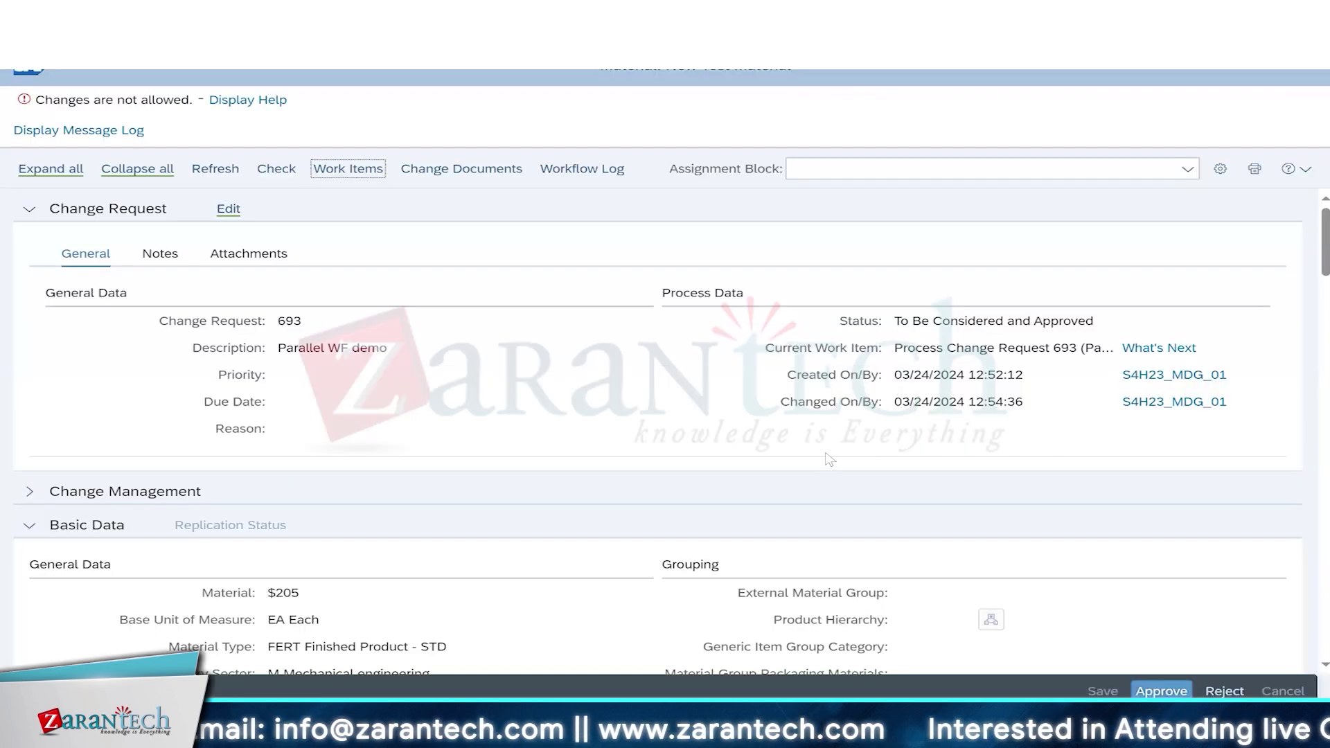
{"action": "left_click", "coordinate": [1163, 691]}
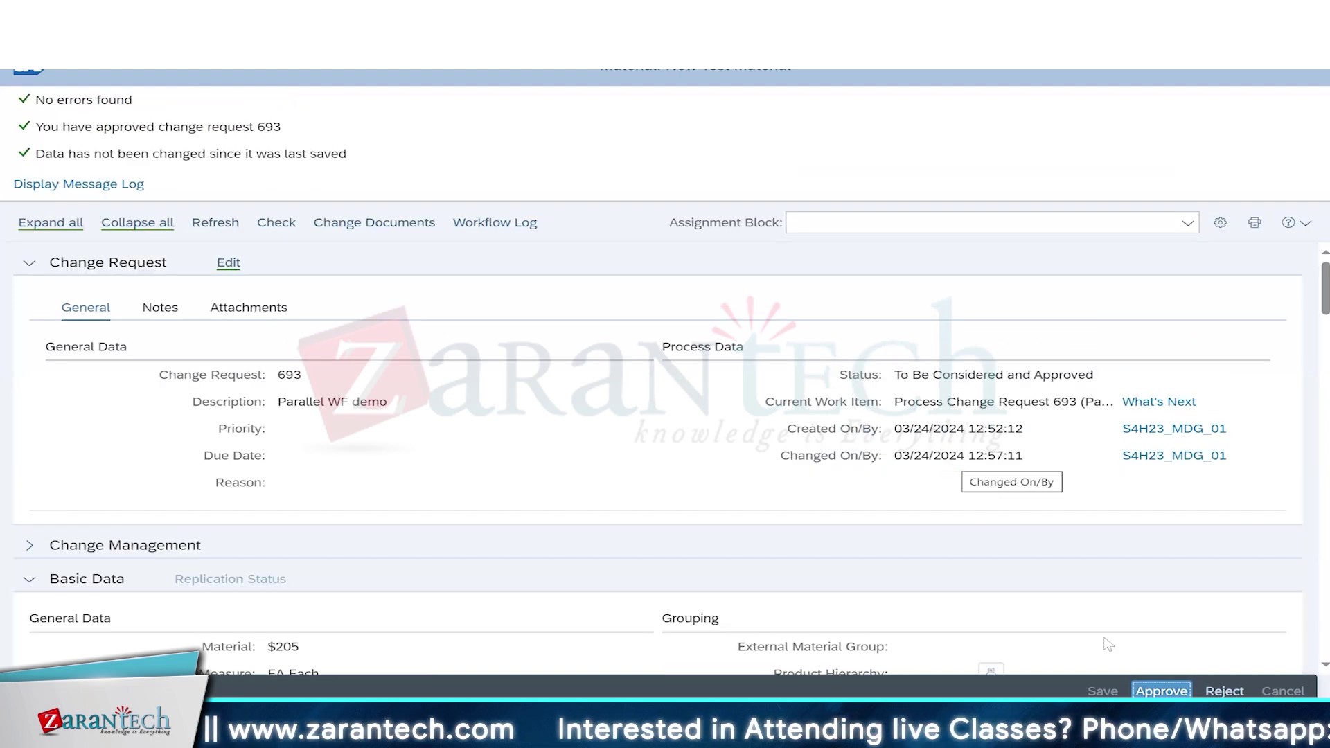
{"action": "left_click", "coordinate": [231, 229]}
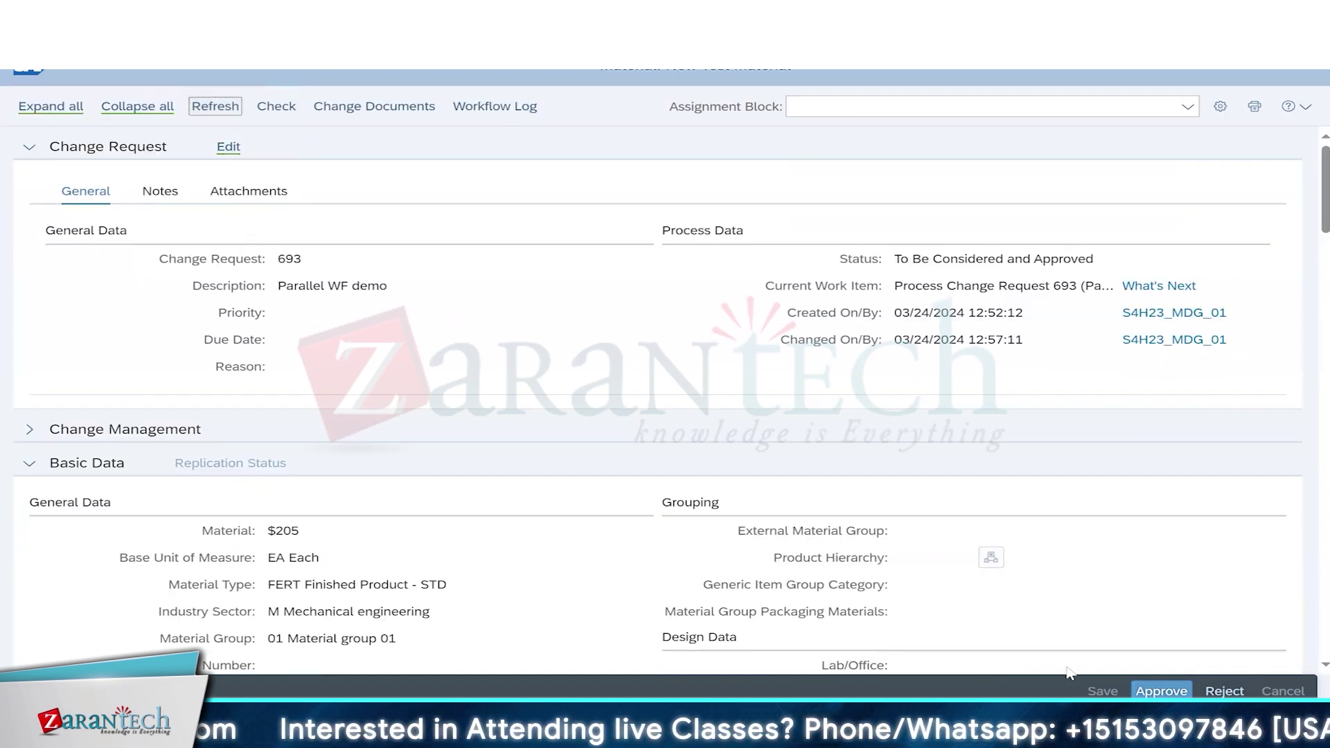
Review the workflow log of change request 693 and approve its remaining work item.
{"action": "left_click", "coordinate": [531, 108]}
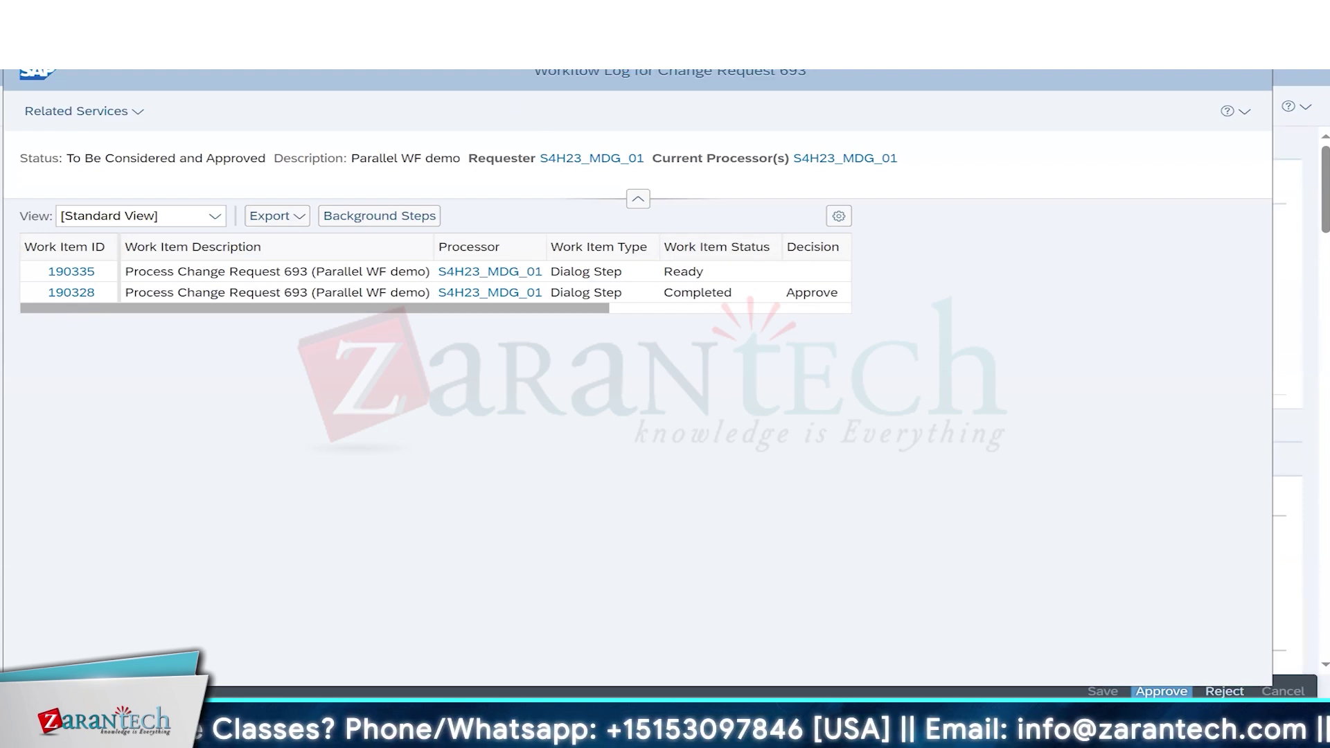
{"action": "left_click", "coordinate": [1254, 11]}
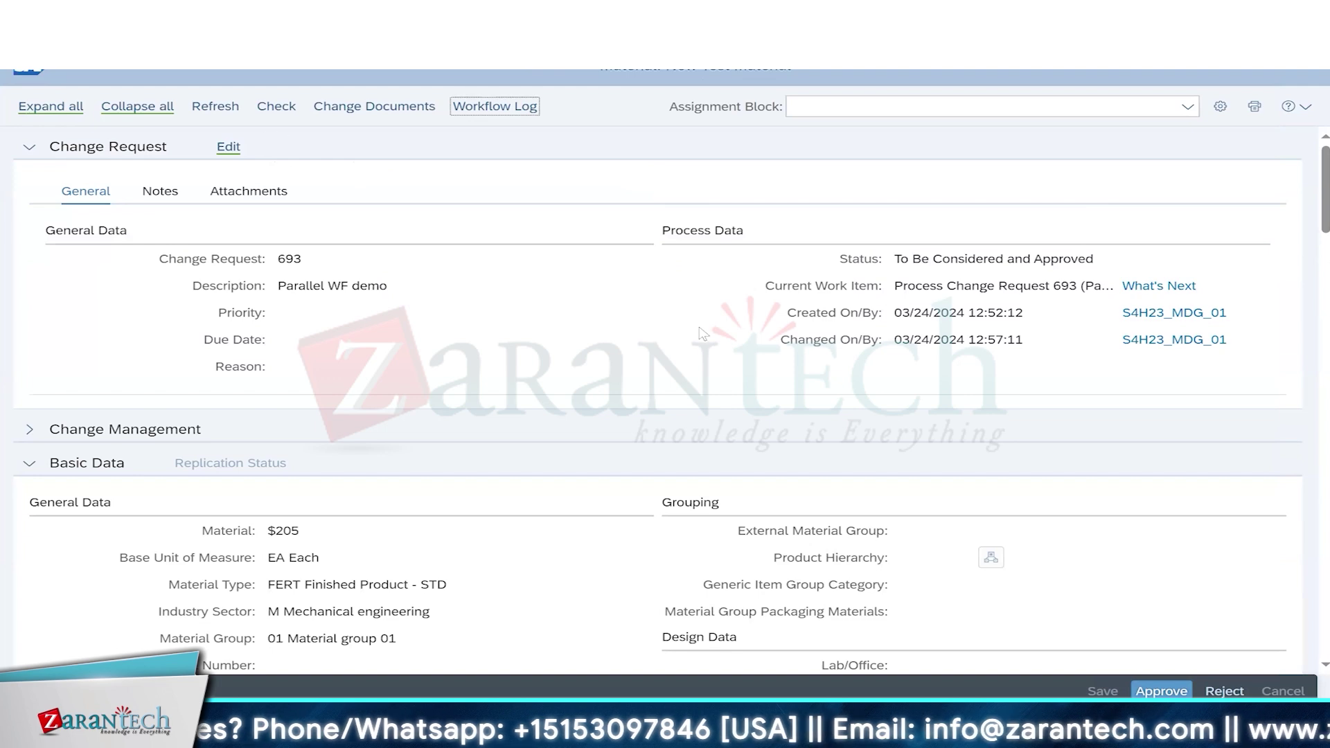
{"action": "left_click", "coordinate": [1163, 691]}
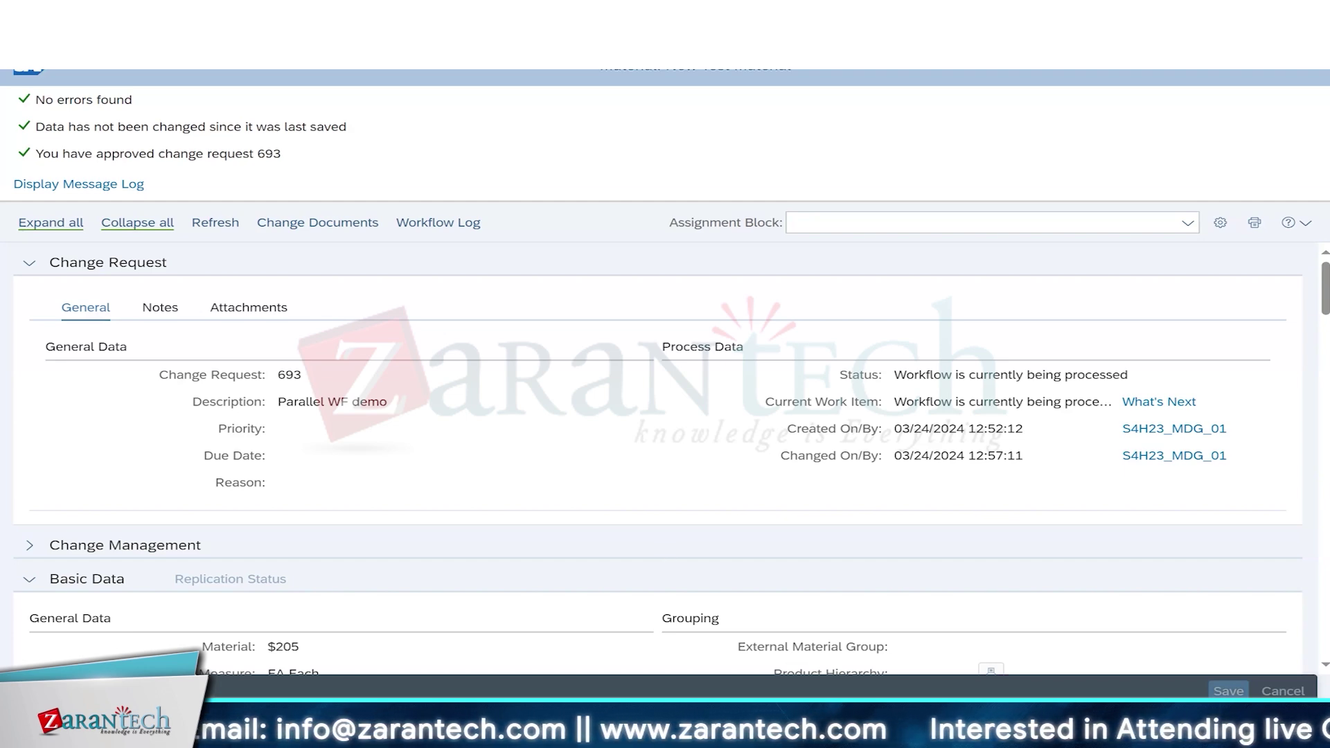
Switch to the PWF spreadsheet and examine the SDT rows for step 90 Approve and step 91 Success.
{"action": "key", "text": "alt+Tab"}
{"action": "left_click_drag", "start_coordinate": [304, 339], "coordinate": [380, 343]}
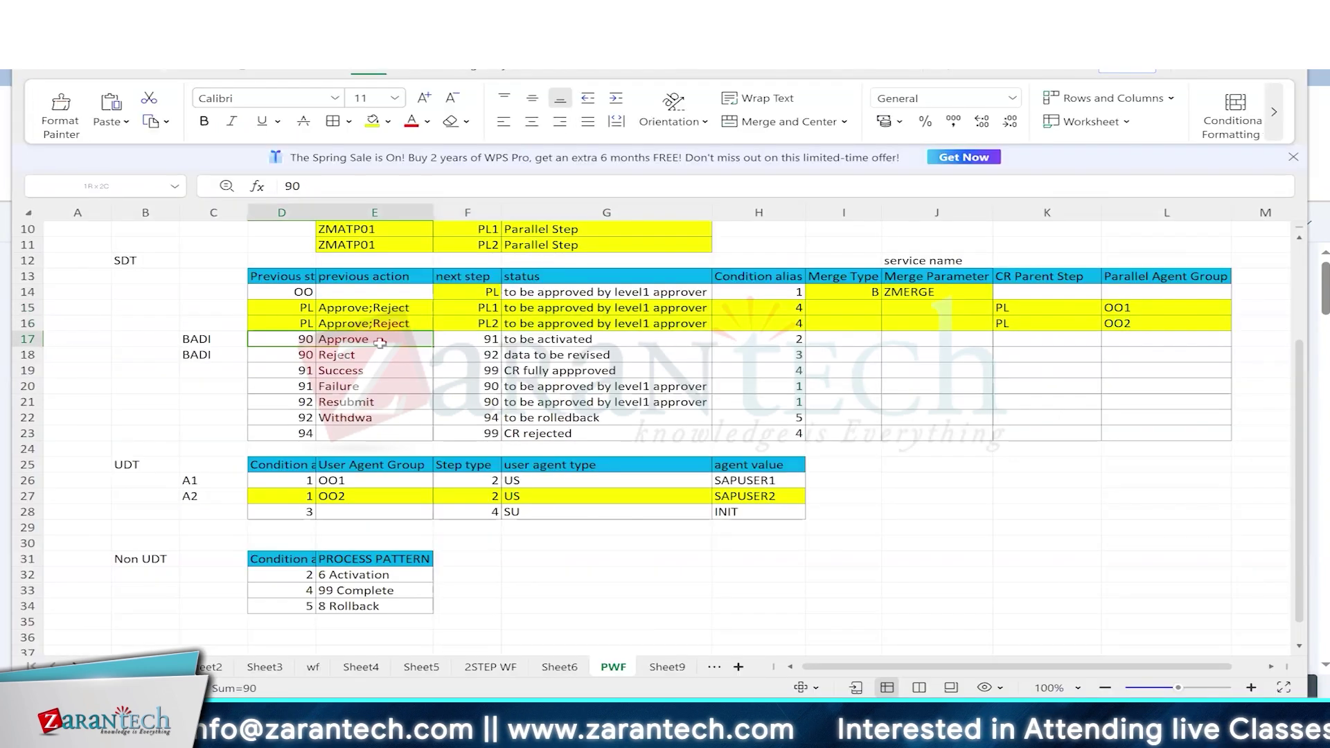
{"action": "left_click_drag", "start_coordinate": [379, 343], "coordinate": [578, 341]}
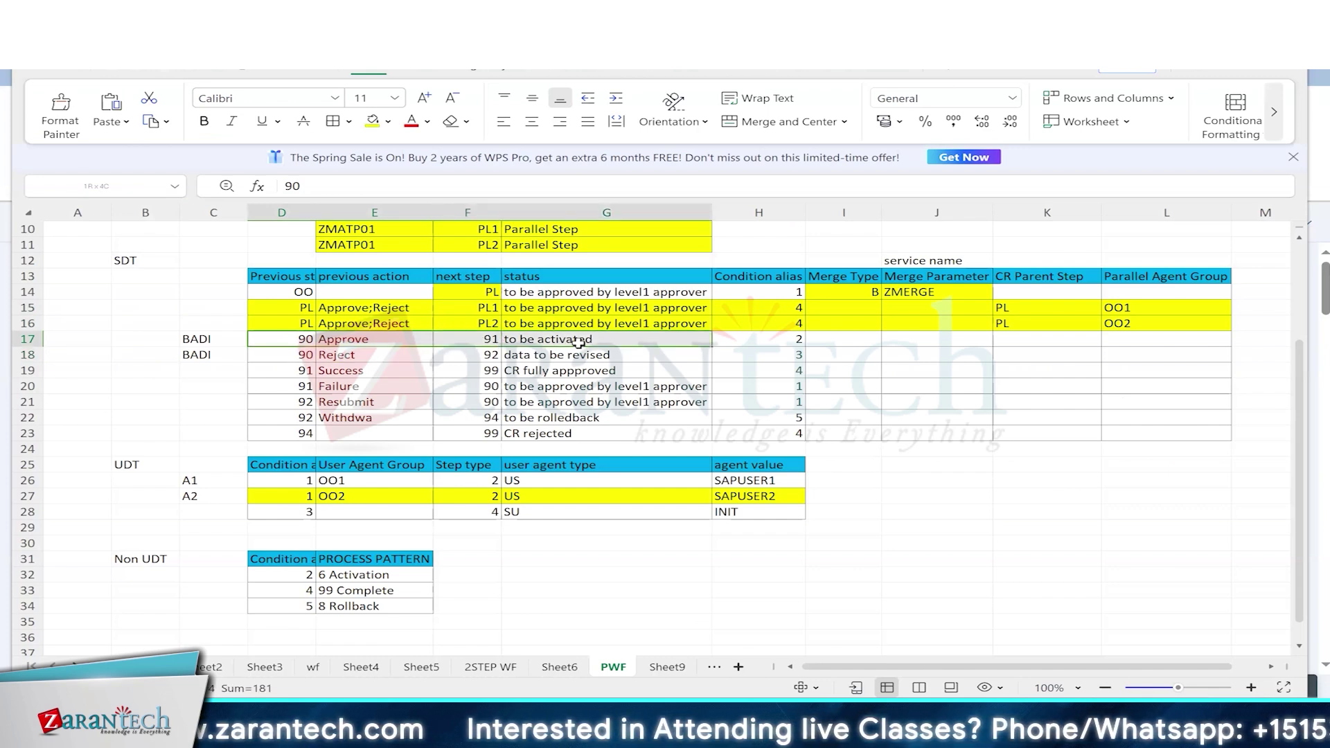
{"action": "left_click_drag", "start_coordinate": [579, 341], "coordinate": [581, 342]}
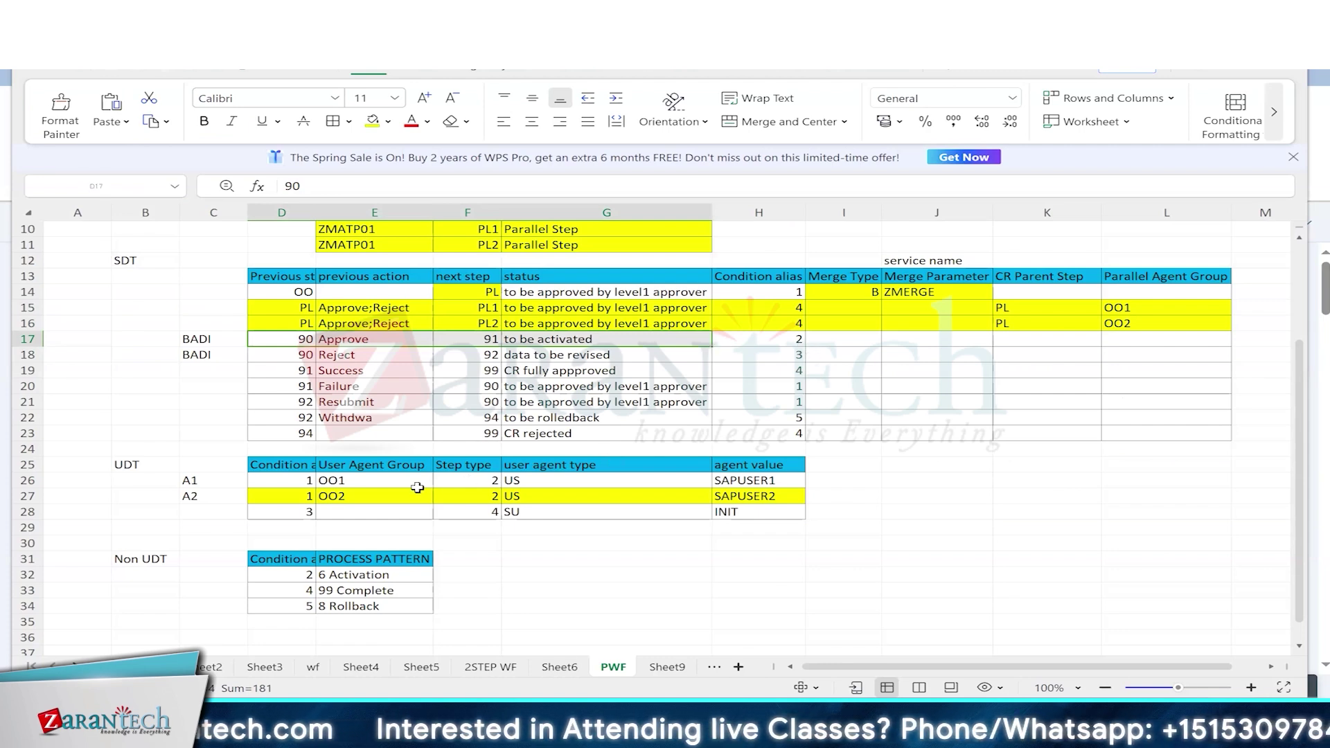
{"action": "left_click_drag", "start_coordinate": [288, 371], "coordinate": [809, 372]}
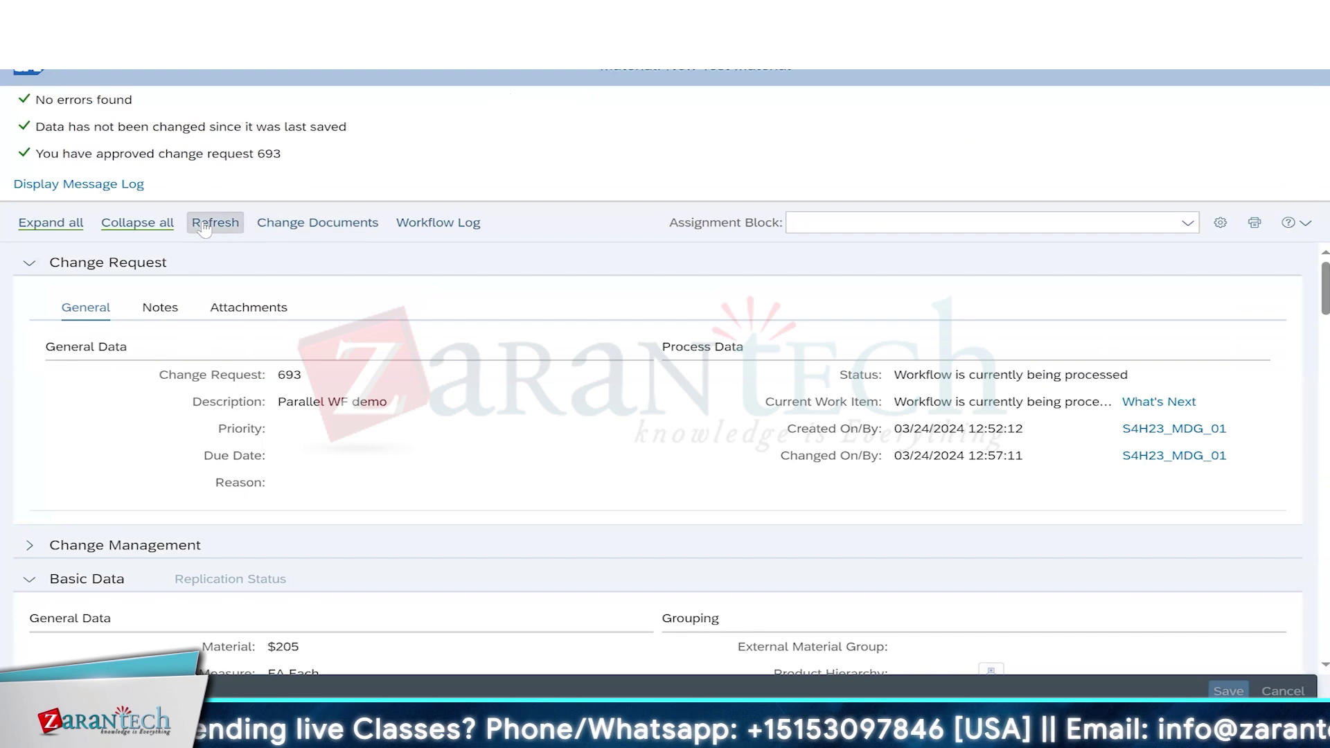
Refresh change request 693 and check its status in the reloaded My Change Requests list, widening the Status column.
{"action": "left_click", "coordinate": [208, 223]}
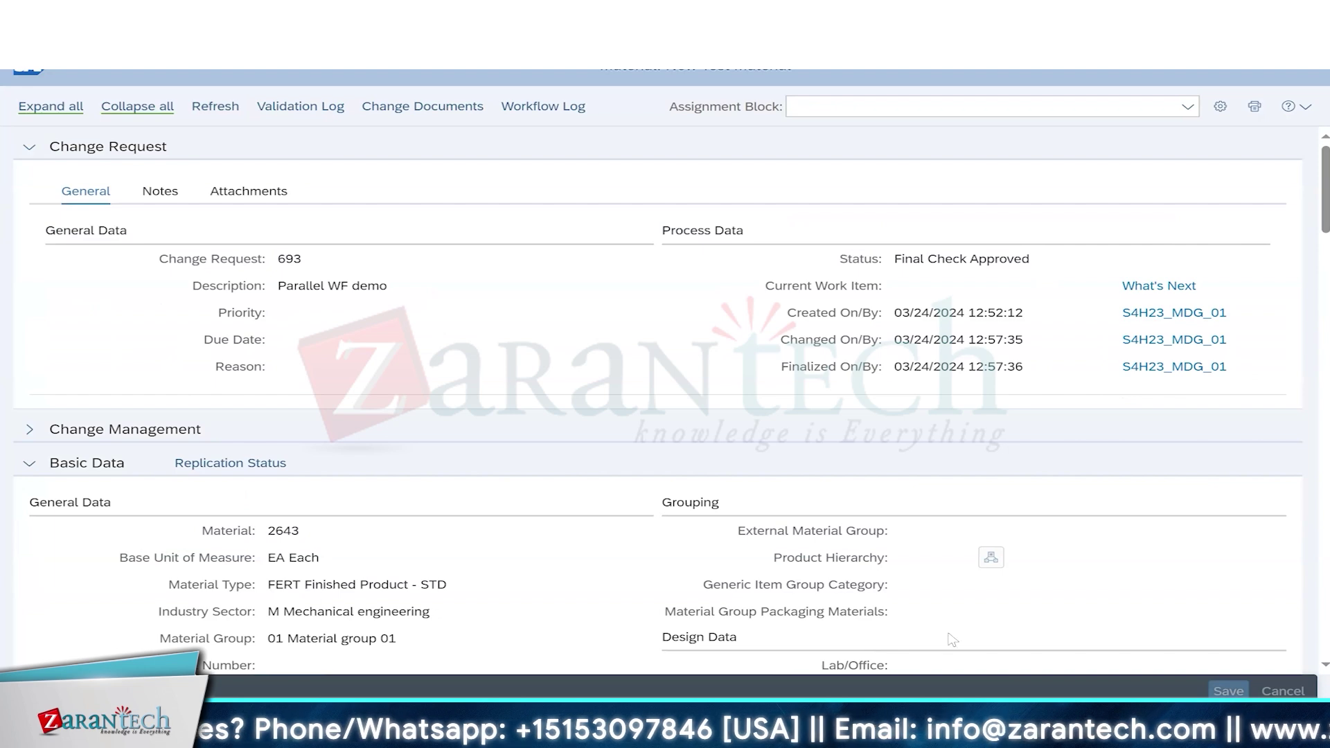
{"action": "mouse_move", "coordinate": [557, 727]}
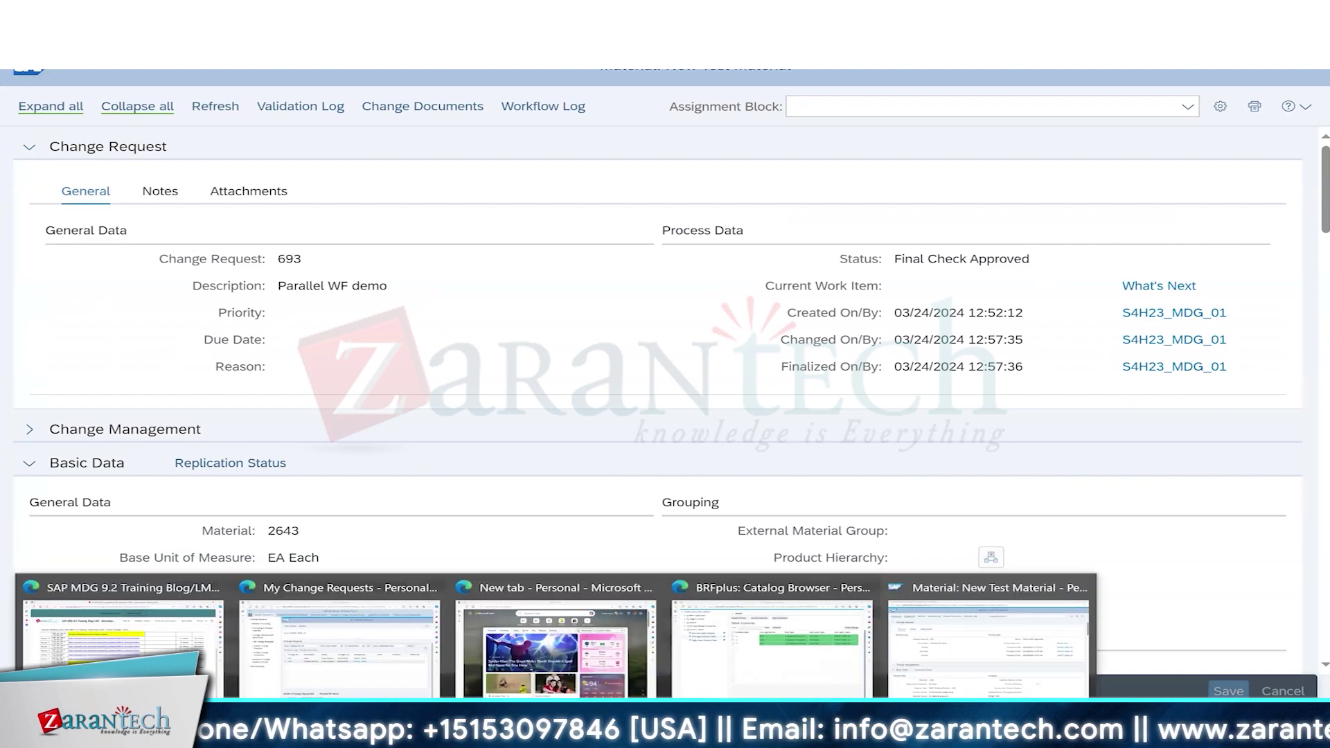
{"action": "left_click", "coordinate": [398, 623]}
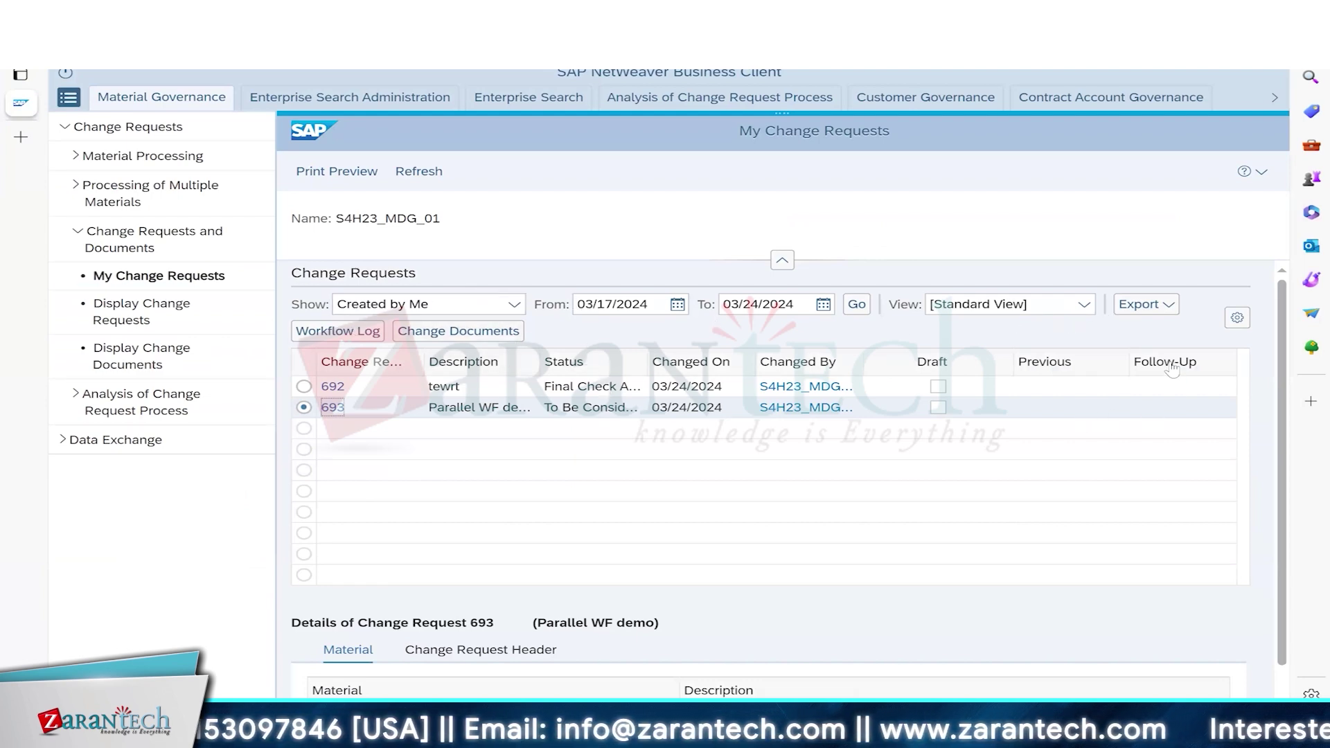
{"action": "left_click", "coordinate": [135, 277]}
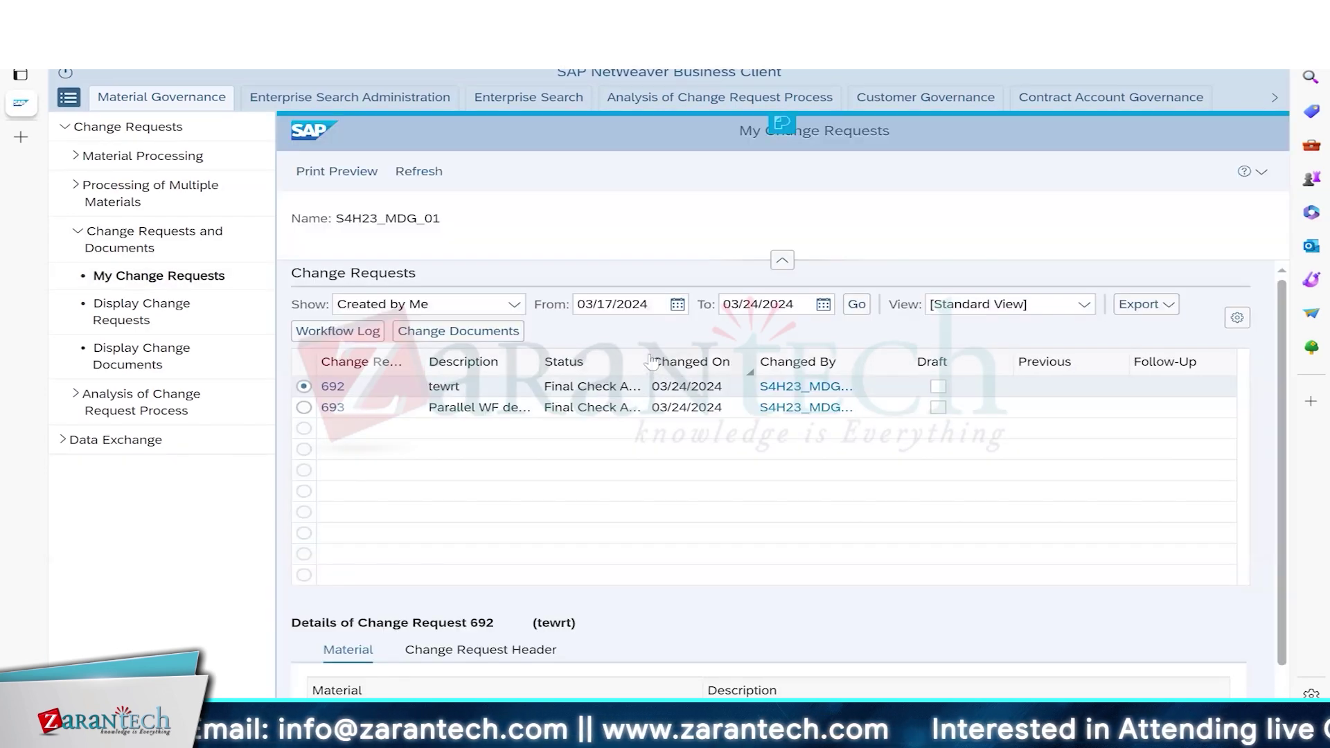
{"action": "left_click_drag", "start_coordinate": [654, 357], "coordinate": [782, 355]}
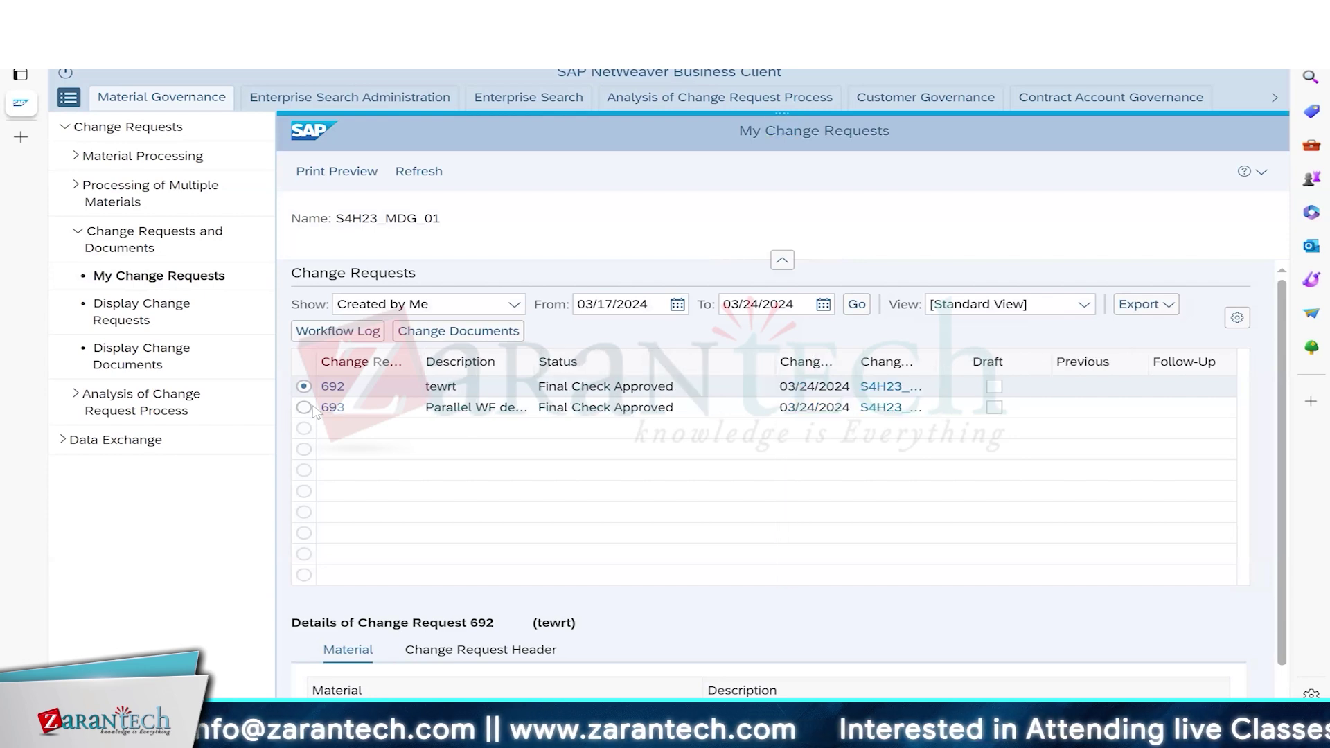
{"action": "left_click", "coordinate": [305, 408]}
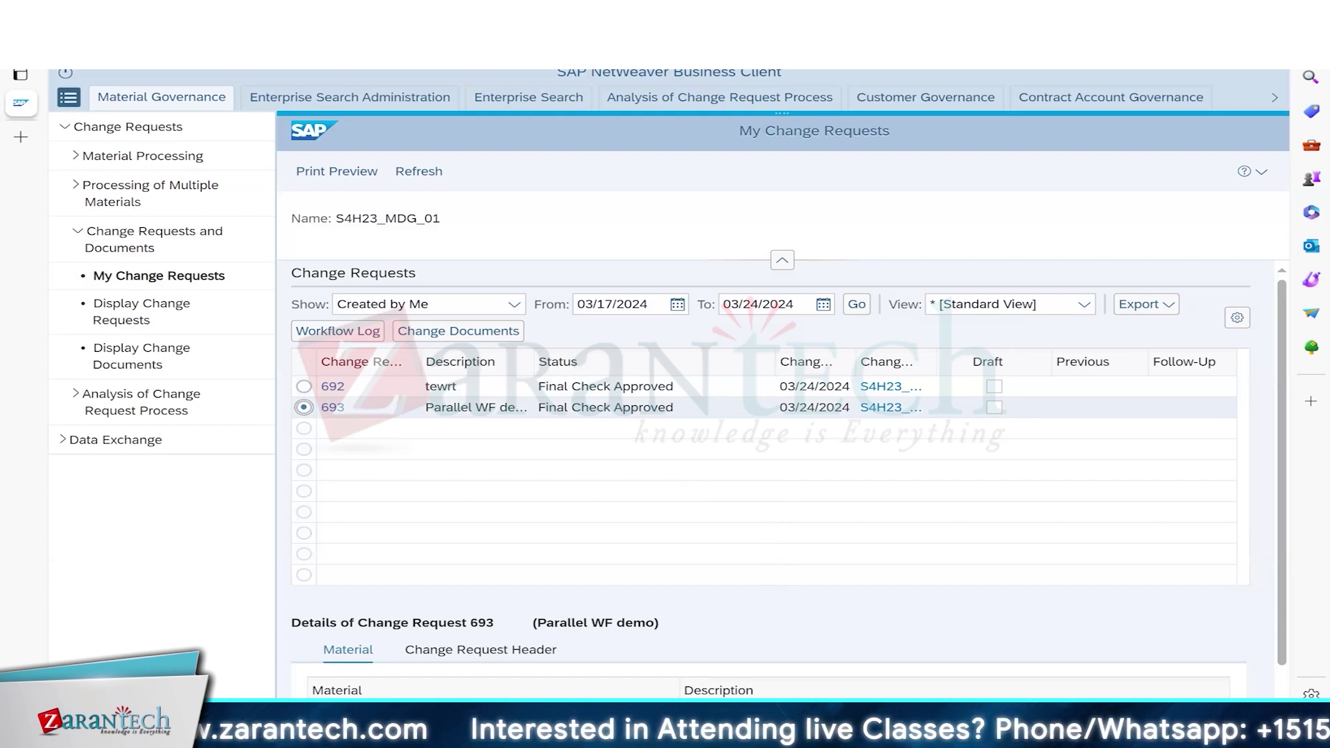
Return to the PWF spreadsheet and add a new blank sheet to the workbook.
{"action": "mouse_move", "coordinate": [852, 734]}
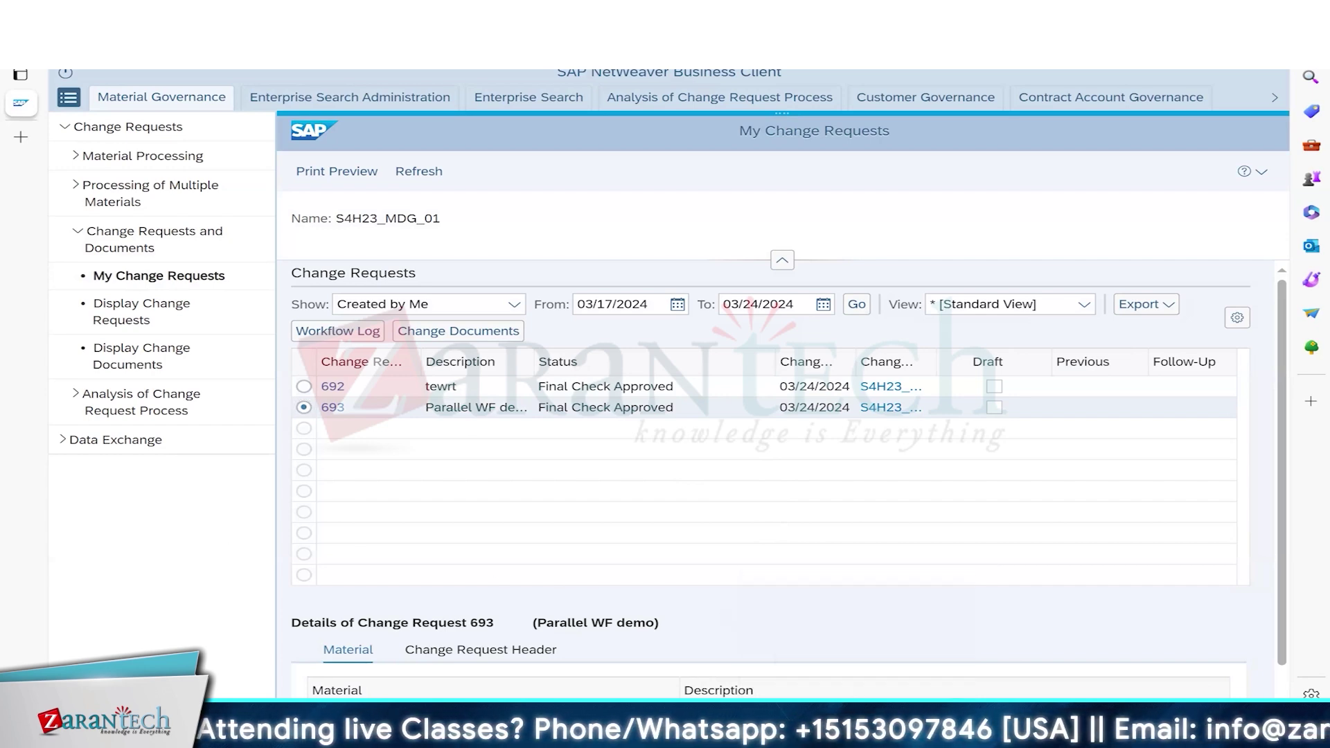
{"action": "key", "text": "alt+Tab"}
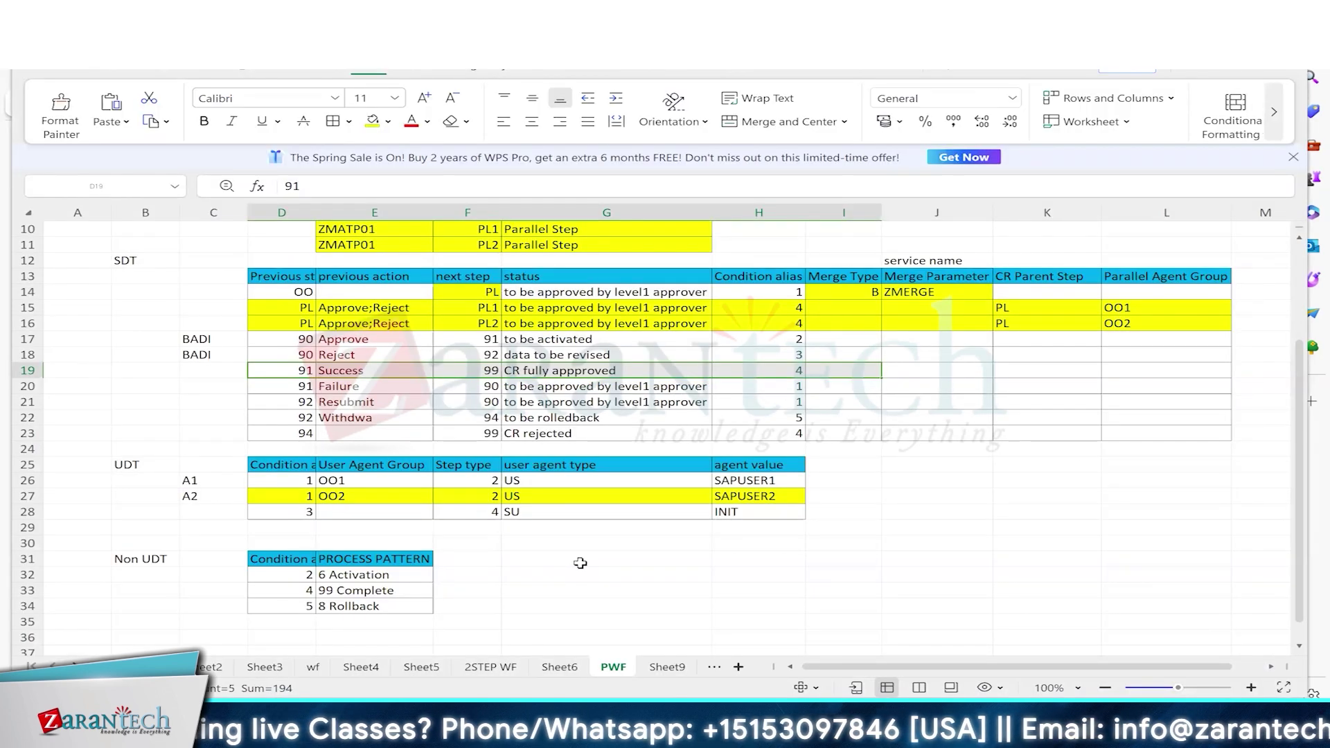
{"action": "left_click", "coordinate": [579, 563]}
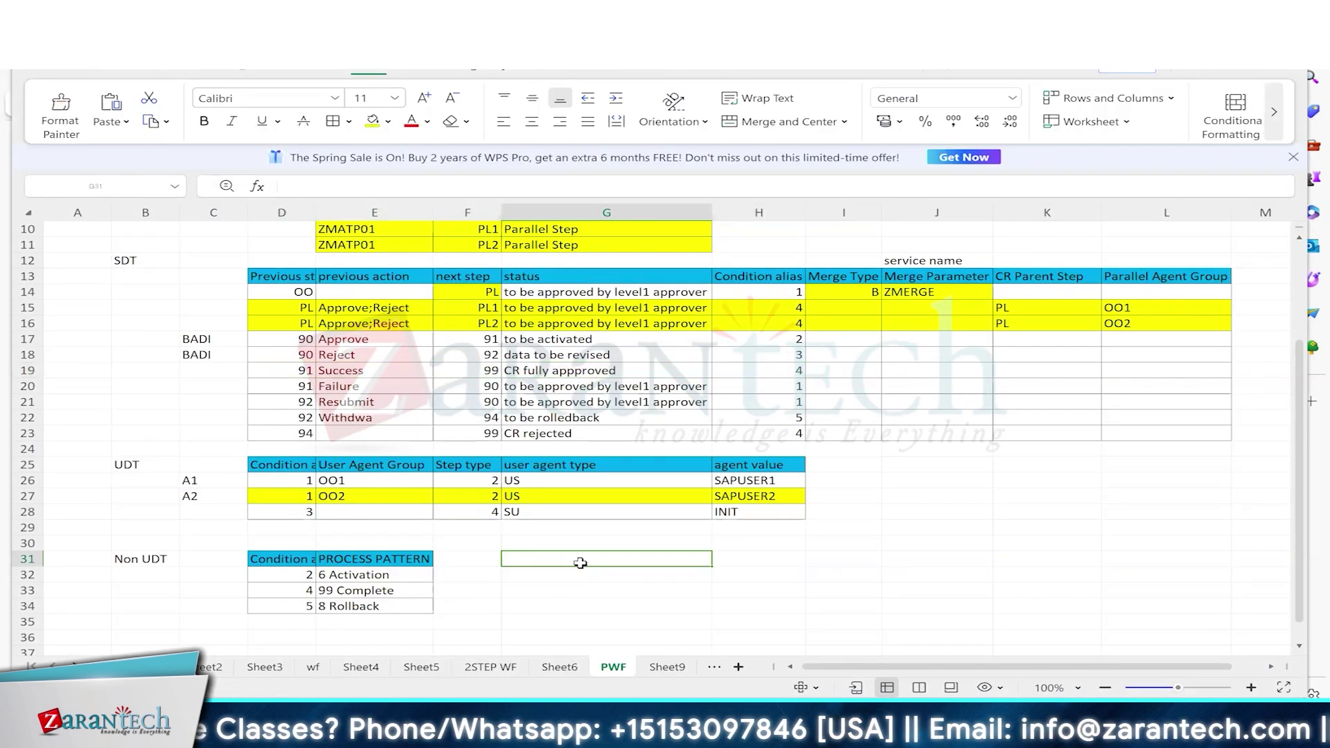
{"action": "left_click", "coordinate": [738, 667]}
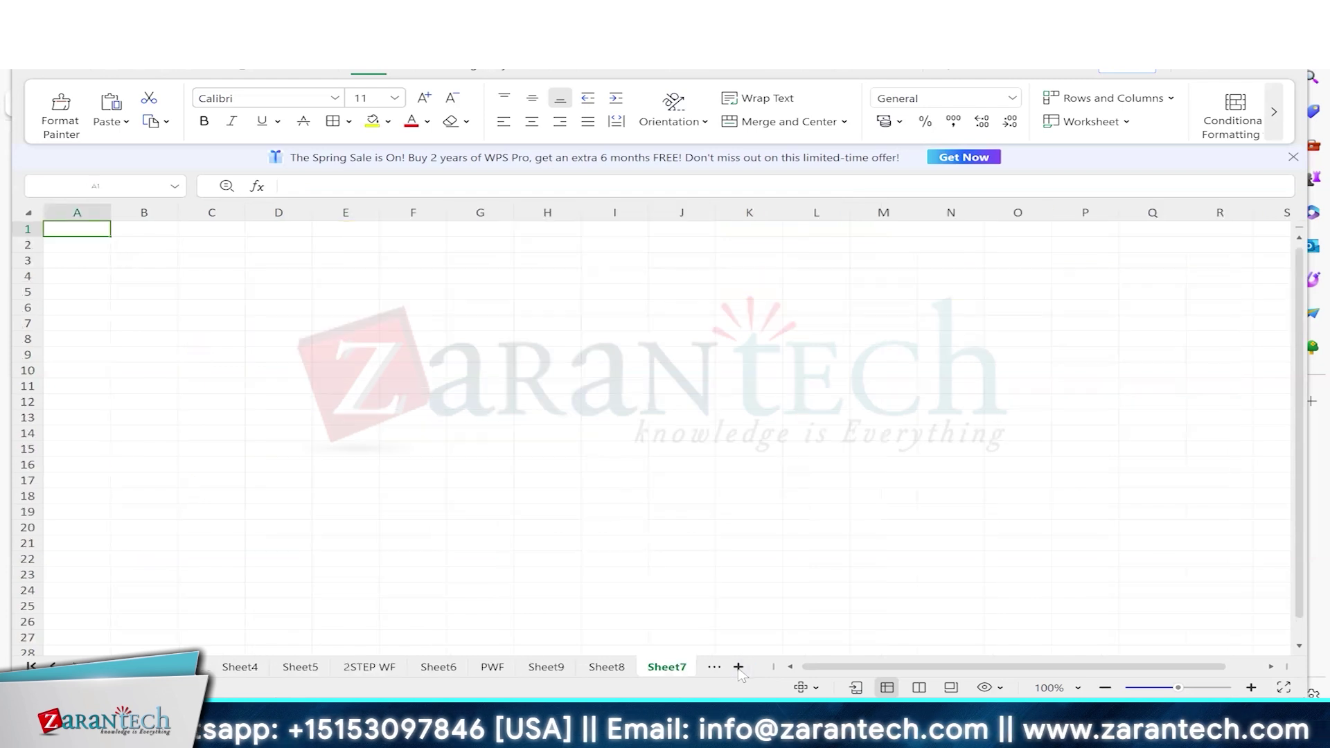
{"action": "left_click", "coordinate": [182, 259]}
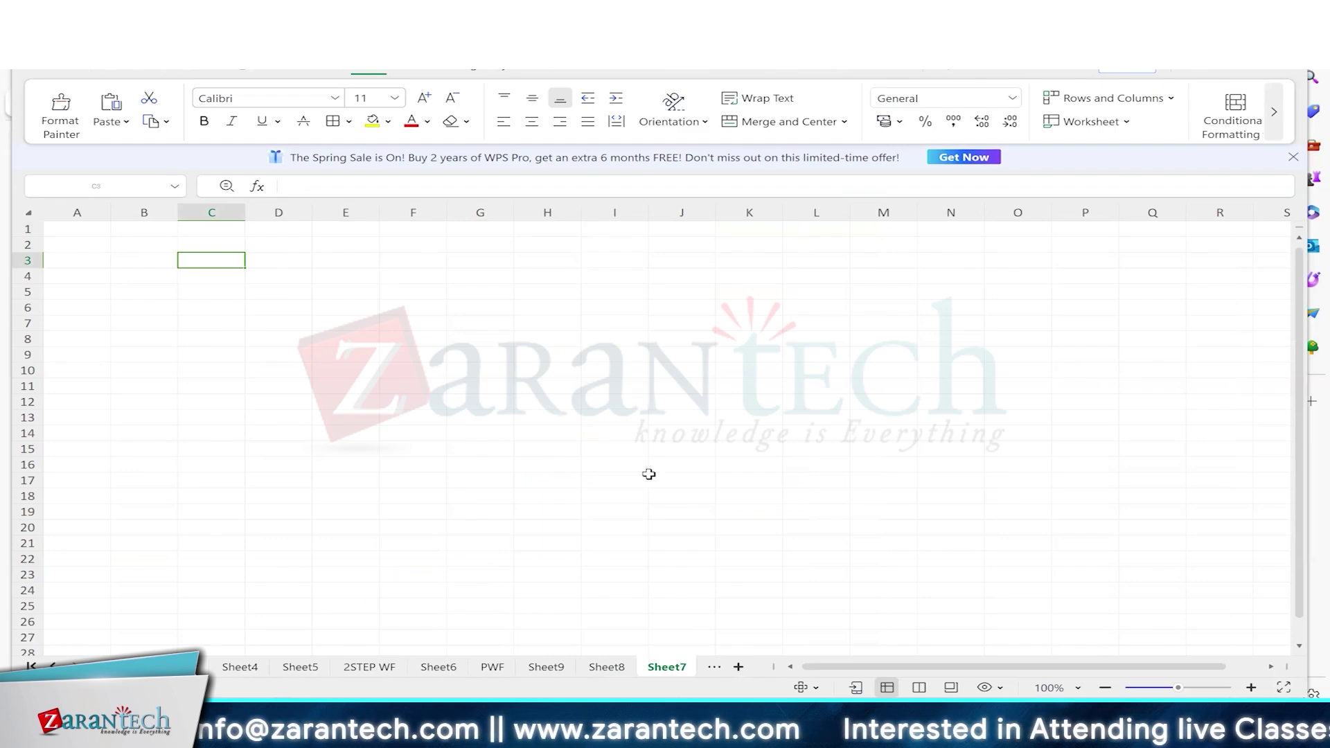
{"action": "left_click", "coordinate": [977, 389]}
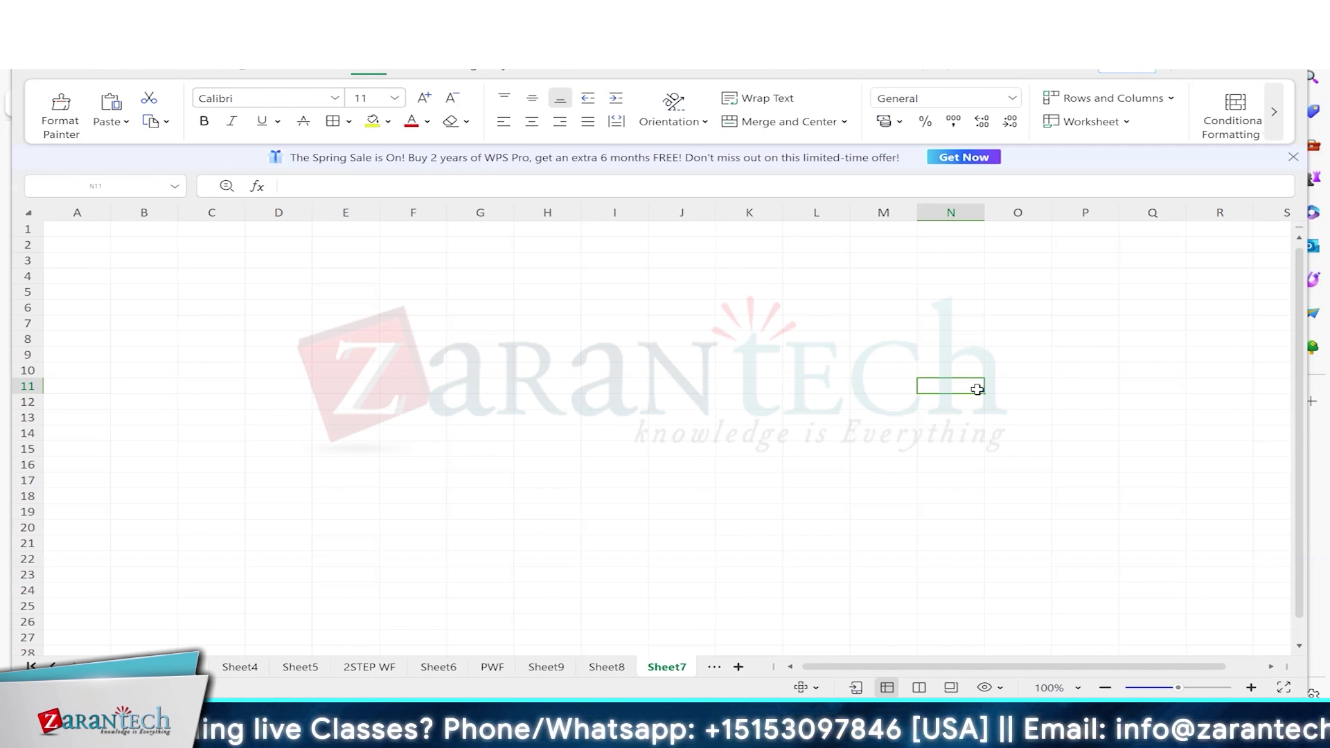
{"action": "left_click_drag", "start_coordinate": [264, 260], "coordinate": [260, 308]}
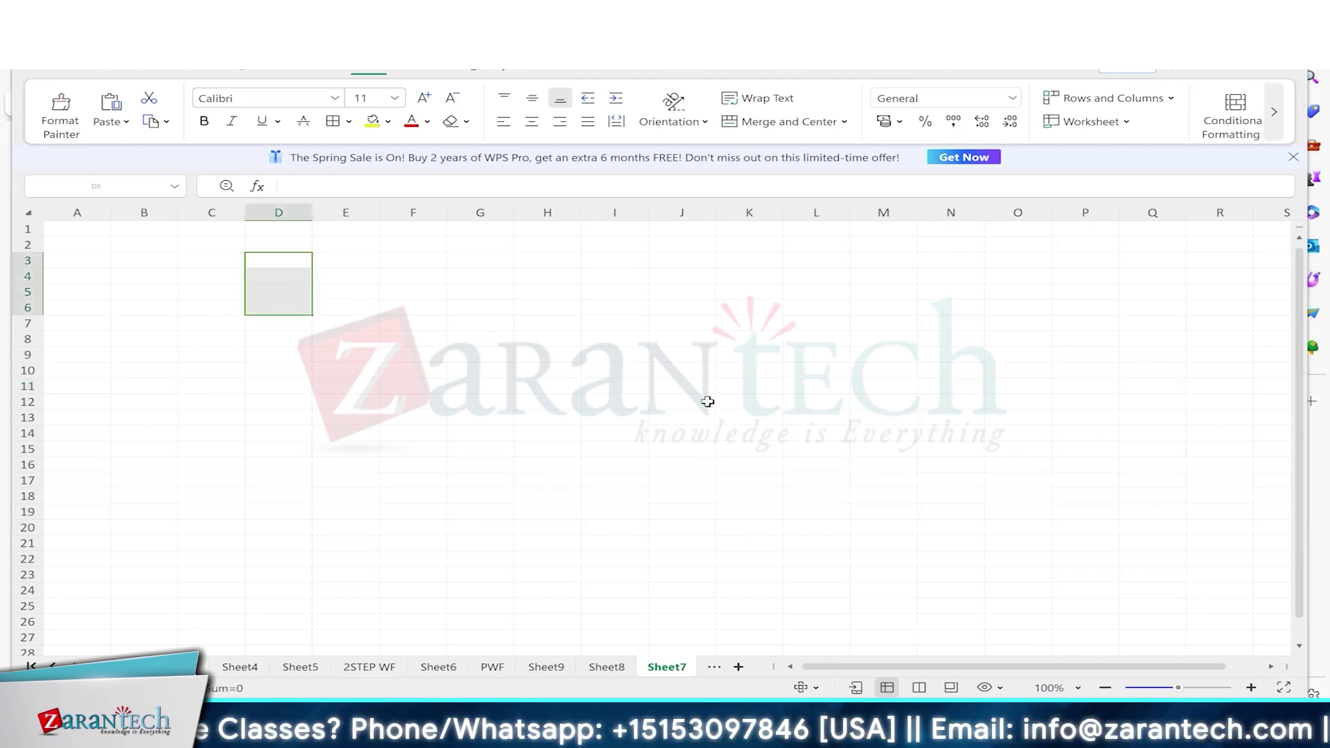
{"action": "left_click", "coordinate": [1130, 370]}
{"action": "left_click_drag", "start_coordinate": [222, 256], "coordinate": [211, 292]}
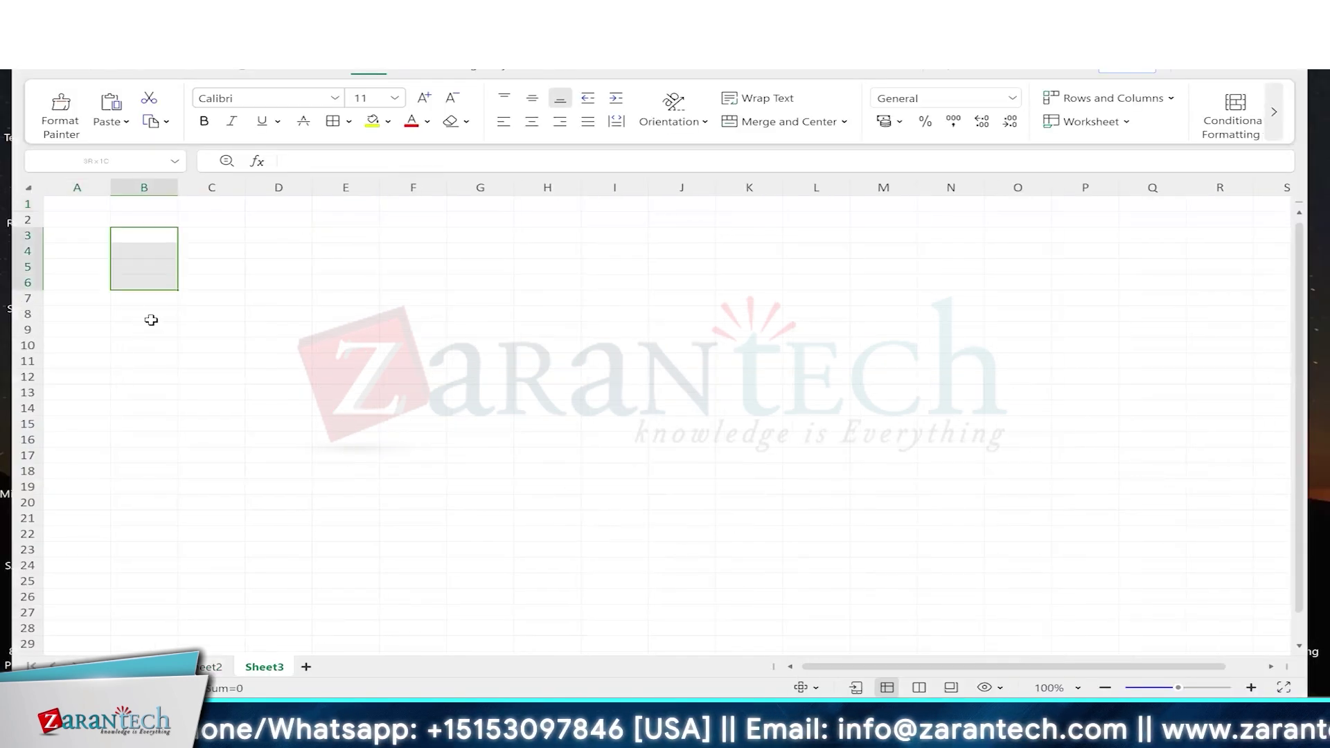
{"action": "left_click_drag", "start_coordinate": [279, 282], "coordinate": [345, 361]}
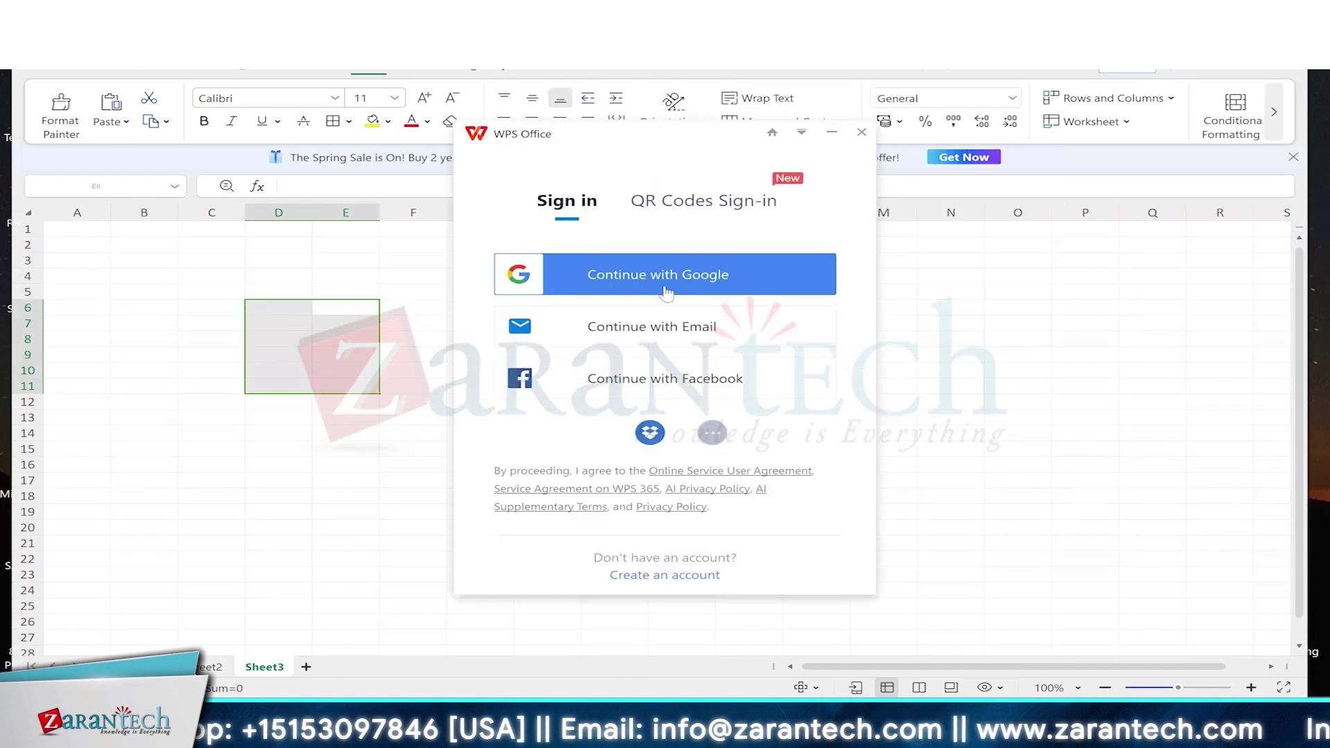
{"action": "left_click", "coordinate": [962, 370]}
{"action": "left_click", "coordinate": [1259, 86]}
Switch to Whiteboard and create a new blank whiteboard without a template.
{"action": "left_click", "coordinate": [721, 397]}
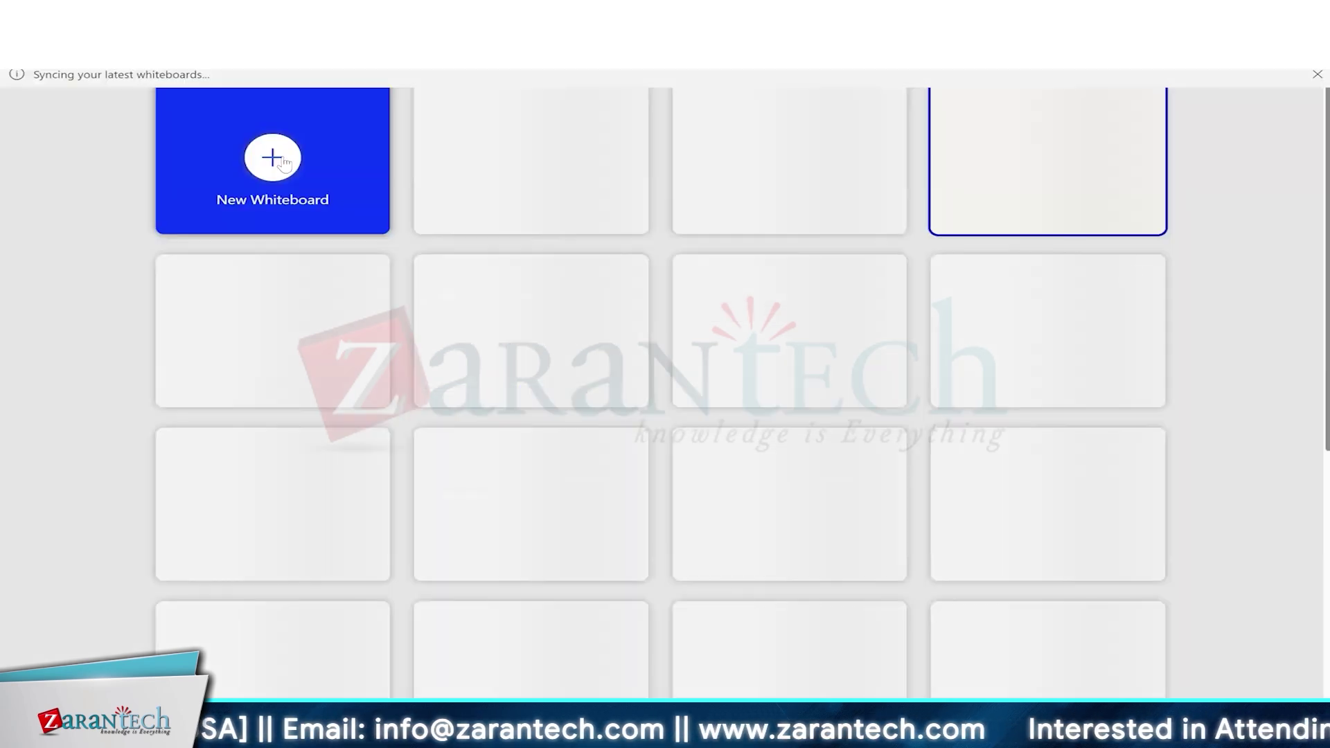
{"action": "left_click", "coordinate": [281, 159]}
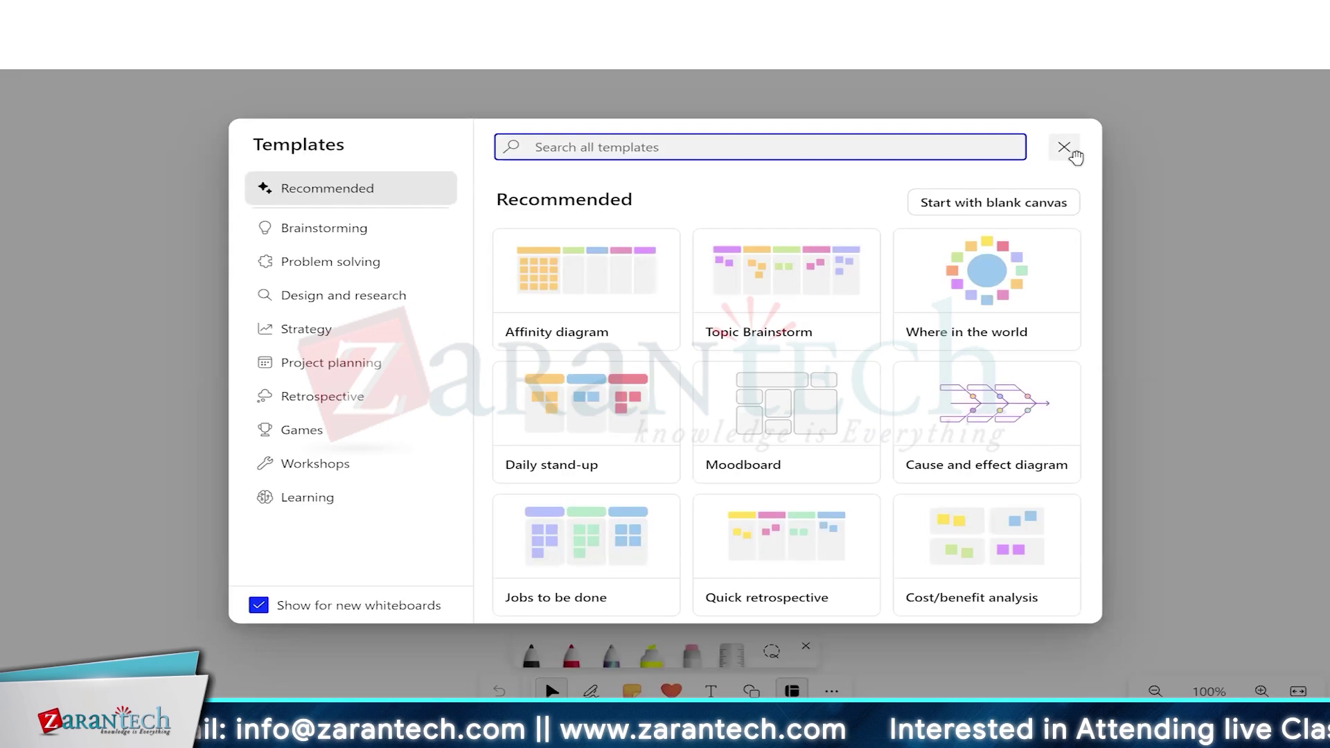
{"action": "left_click", "coordinate": [1064, 148]}
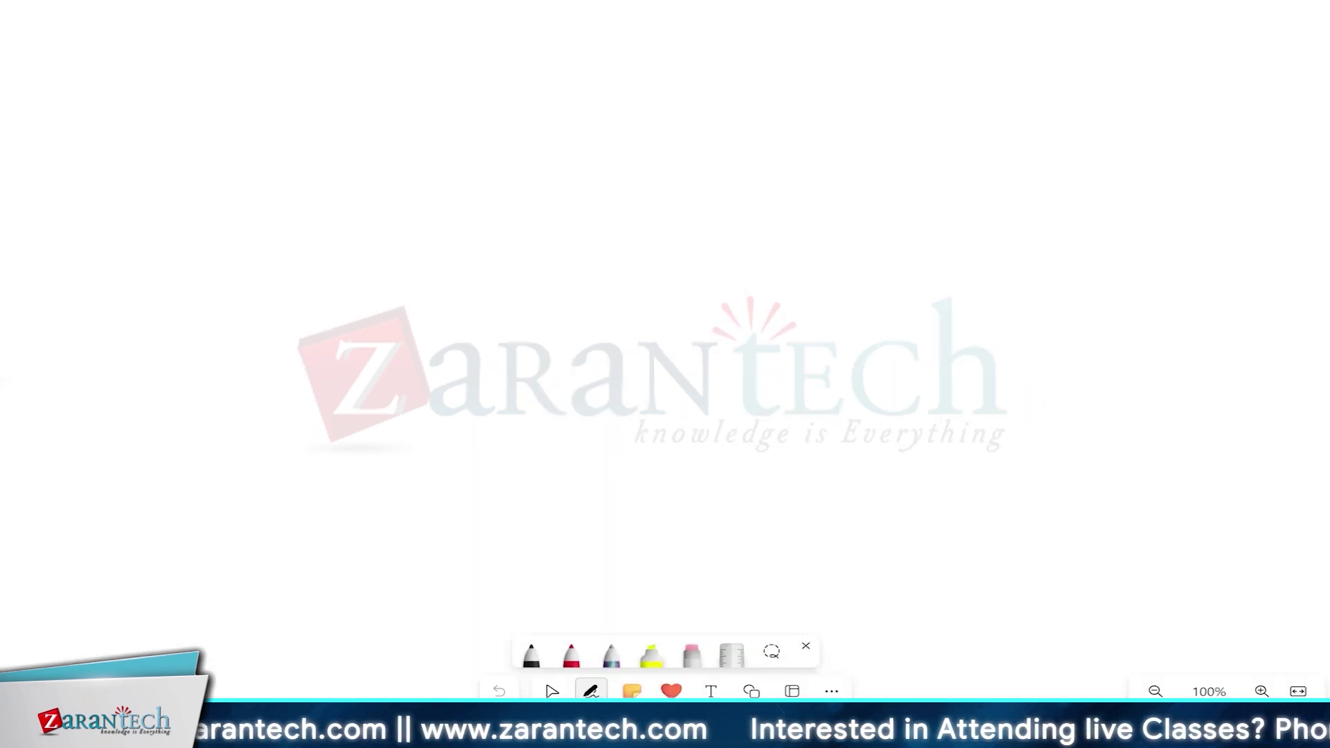
Handwrite "DQ" near the upper left of the canvas with an arrow leading to the word "search".
{"action": "left_click_drag", "start_coordinate": [118, 121], "coordinate": [108, 164]}
{"action": "mouse_move", "coordinate": [117, 122]}
{"action": "left_mouse_down"}
{"action": "mouse_move", "coordinate": [126, 165]}
{"action": "mouse_move", "coordinate": [196, 186]}
{"action": "left_mouse_up"}
{"action": "mouse_move", "coordinate": [243, 167]}
{"action": "left_mouse_down"}
{"action": "mouse_move", "coordinate": [295, 174]}
{"action": "mouse_move", "coordinate": [297, 191]}
{"action": "left_mouse_up"}
{"action": "mouse_move", "coordinate": [364, 179]}
{"action": "left_mouse_down"}
{"action": "mouse_move", "coordinate": [330, 196]}
{"action": "mouse_move", "coordinate": [388, 207]}
{"action": "left_mouse_up"}
{"action": "mouse_move", "coordinate": [392, 209]}
{"action": "left_mouse_down"}
{"action": "mouse_move", "coordinate": [401, 200]}
{"action": "mouse_move", "coordinate": [414, 217]}
{"action": "left_mouse_up"}
{"action": "left_click_drag", "start_coordinate": [438, 198], "coordinate": [454, 239]}
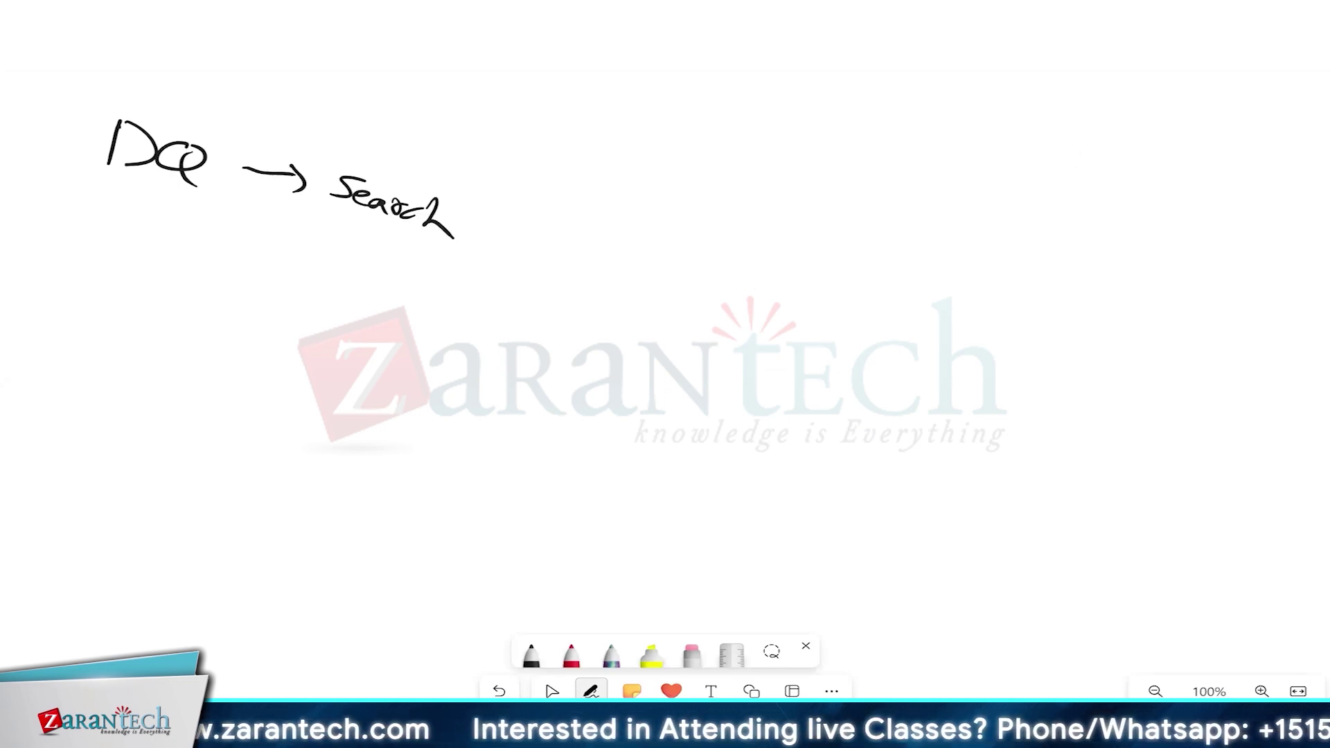
Draw two more arrows branching from "DQ" below "search" and handwrite a label beside each.
{"action": "left_click", "coordinate": [291, 220]}
{"action": "left_click_drag", "start_coordinate": [267, 194], "coordinate": [298, 239]}
{"action": "left_click_drag", "start_coordinate": [326, 229], "coordinate": [332, 256]}
{"action": "left_click_drag", "start_coordinate": [359, 250], "coordinate": [396, 260]}
{"action": "mouse_move", "coordinate": [389, 264]}
{"action": "left_mouse_down"}
{"action": "mouse_move", "coordinate": [382, 284]}
{"action": "mouse_move", "coordinate": [406, 268]}
{"action": "left_mouse_up"}
{"action": "left_click_drag", "start_coordinate": [423, 265], "coordinate": [424, 278]}
{"action": "left_click_drag", "start_coordinate": [430, 258], "coordinate": [444, 291]}
{"action": "left_click_drag", "start_coordinate": [447, 285], "coordinate": [479, 302]}
{"action": "left_click_drag", "start_coordinate": [493, 298], "coordinate": [513, 323]}
{"action": "mouse_move", "coordinate": [266, 230]}
{"action": "left_mouse_down"}
{"action": "mouse_move", "coordinate": [238, 269]}
{"action": "mouse_move", "coordinate": [360, 310]}
{"action": "mouse_move", "coordinate": [395, 341]}
{"action": "left_mouse_up"}
{"action": "left_click_drag", "start_coordinate": [431, 331], "coordinate": [411, 359]}
{"action": "mouse_move", "coordinate": [443, 357]}
{"action": "left_mouse_down"}
{"action": "mouse_move", "coordinate": [460, 360]}
{"action": "mouse_move", "coordinate": [449, 378]}
{"action": "left_mouse_up"}
{"action": "left_click_drag", "start_coordinate": [483, 371], "coordinate": [527, 399]}
{"action": "mouse_move", "coordinate": [518, 379]}
{"action": "left_mouse_down"}
{"action": "mouse_move", "coordinate": [539, 407]}
{"action": "mouse_move", "coordinate": [562, 410]}
{"action": "left_mouse_up"}
{"action": "mouse_move", "coordinate": [564, 413]}
{"action": "left_mouse_down"}
{"action": "mouse_move", "coordinate": [602, 415]}
{"action": "mouse_move", "coordinate": [576, 436]}
{"action": "left_mouse_up"}
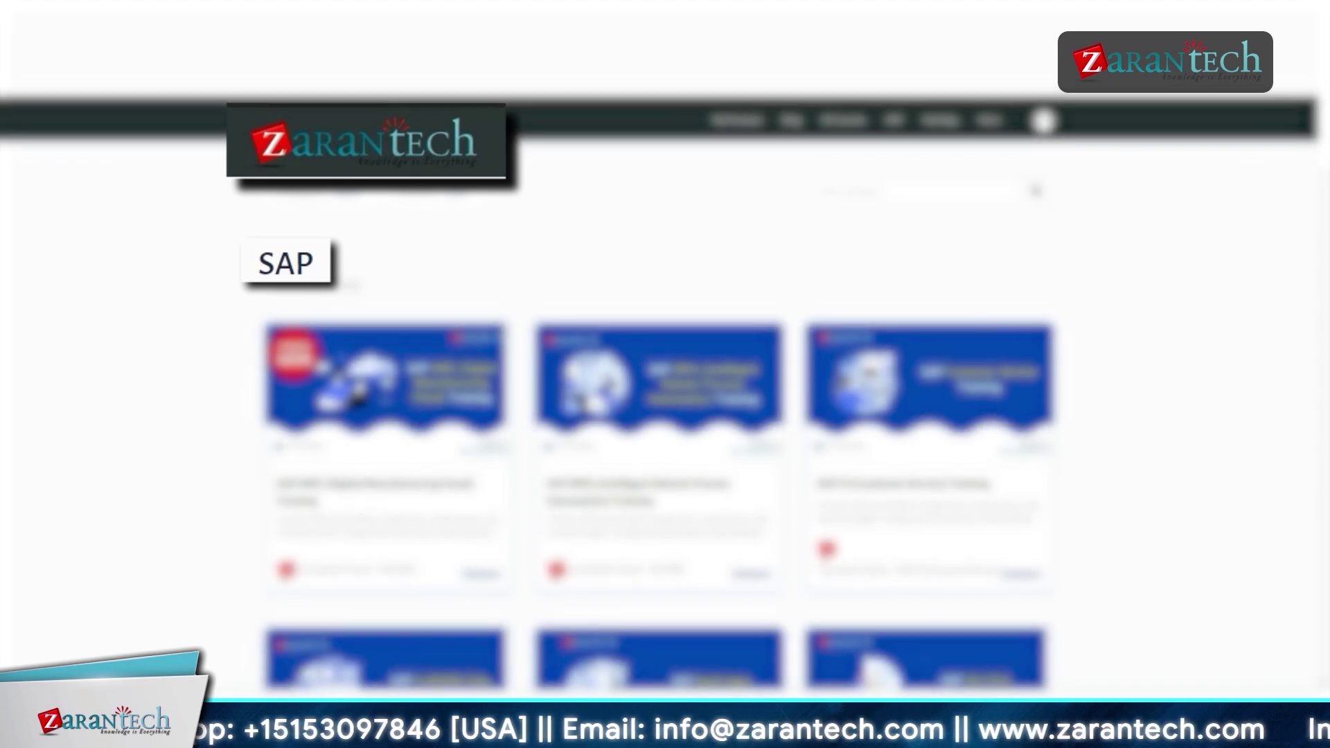
{"action": "scroll", "coordinate": [659, 381], "scroll_direction": "down", "scroll_amount": 1}
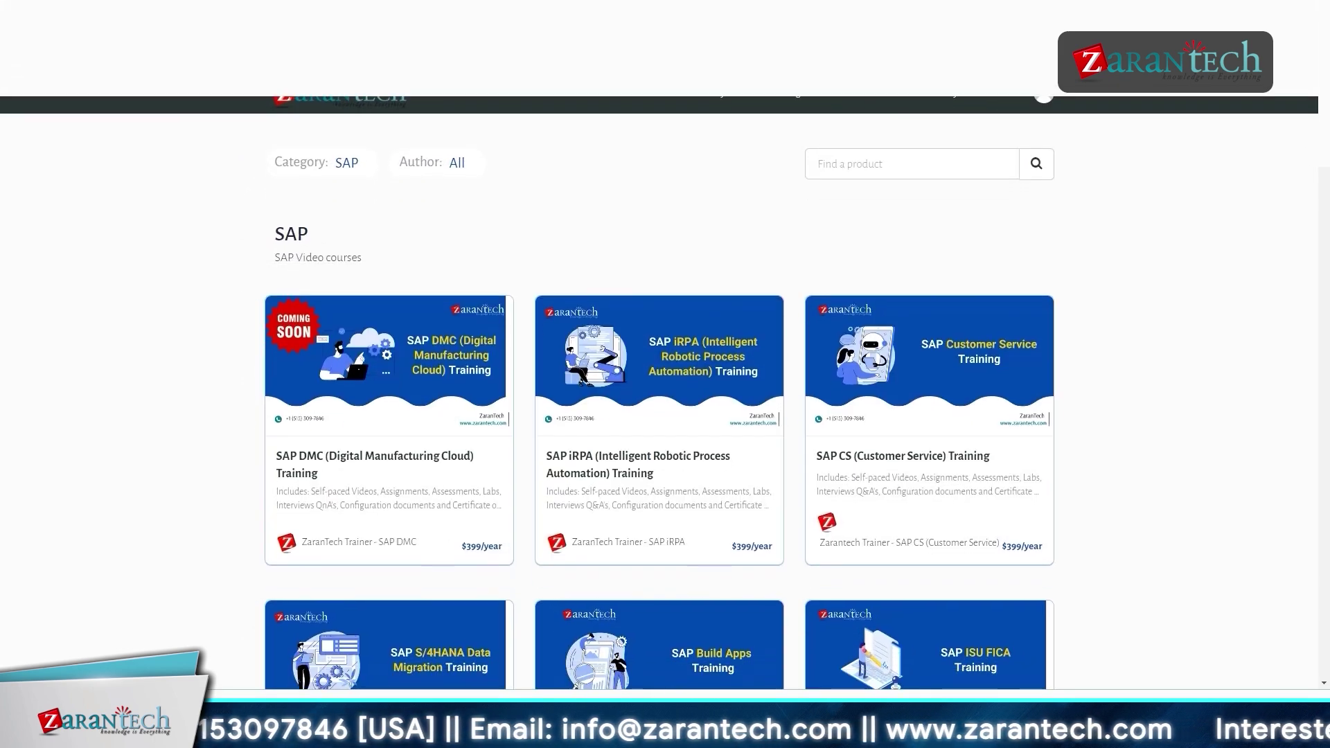
{"action": "scroll", "coordinate": [660, 381], "scroll_direction": "down", "scroll_amount": 4}
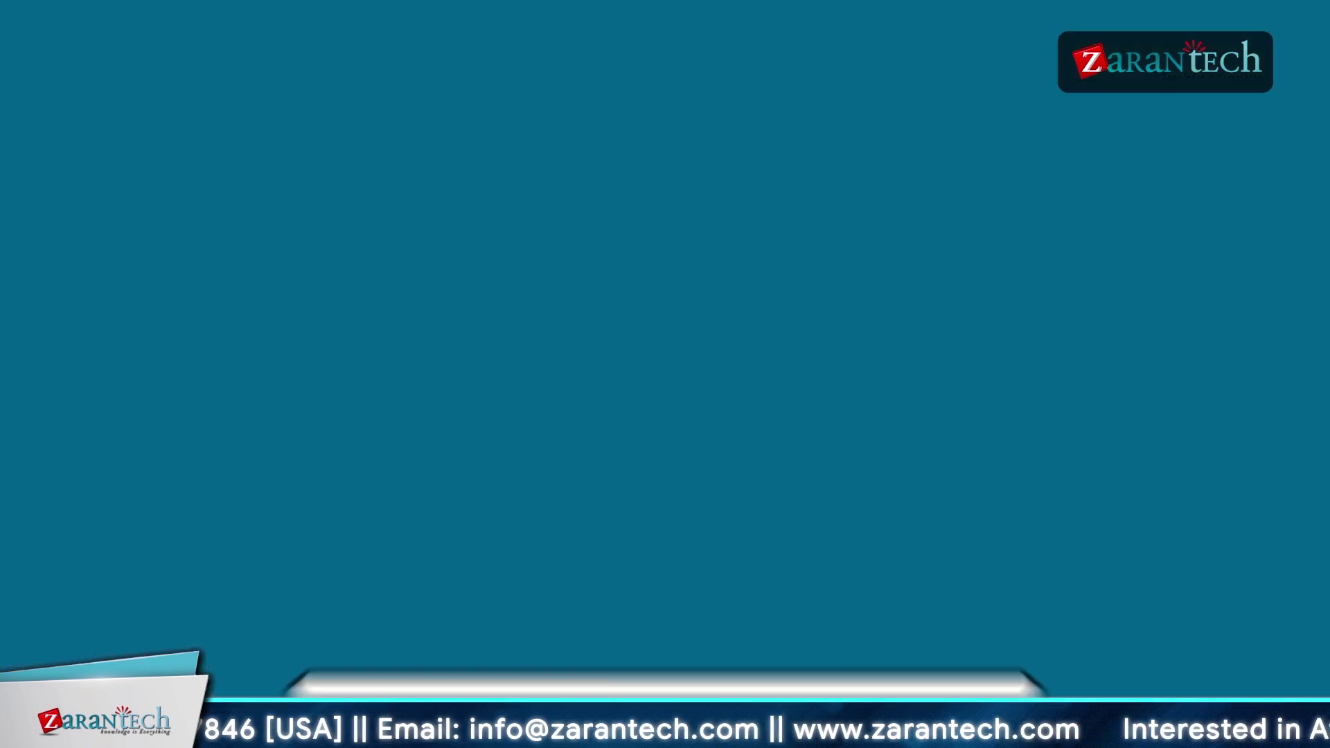
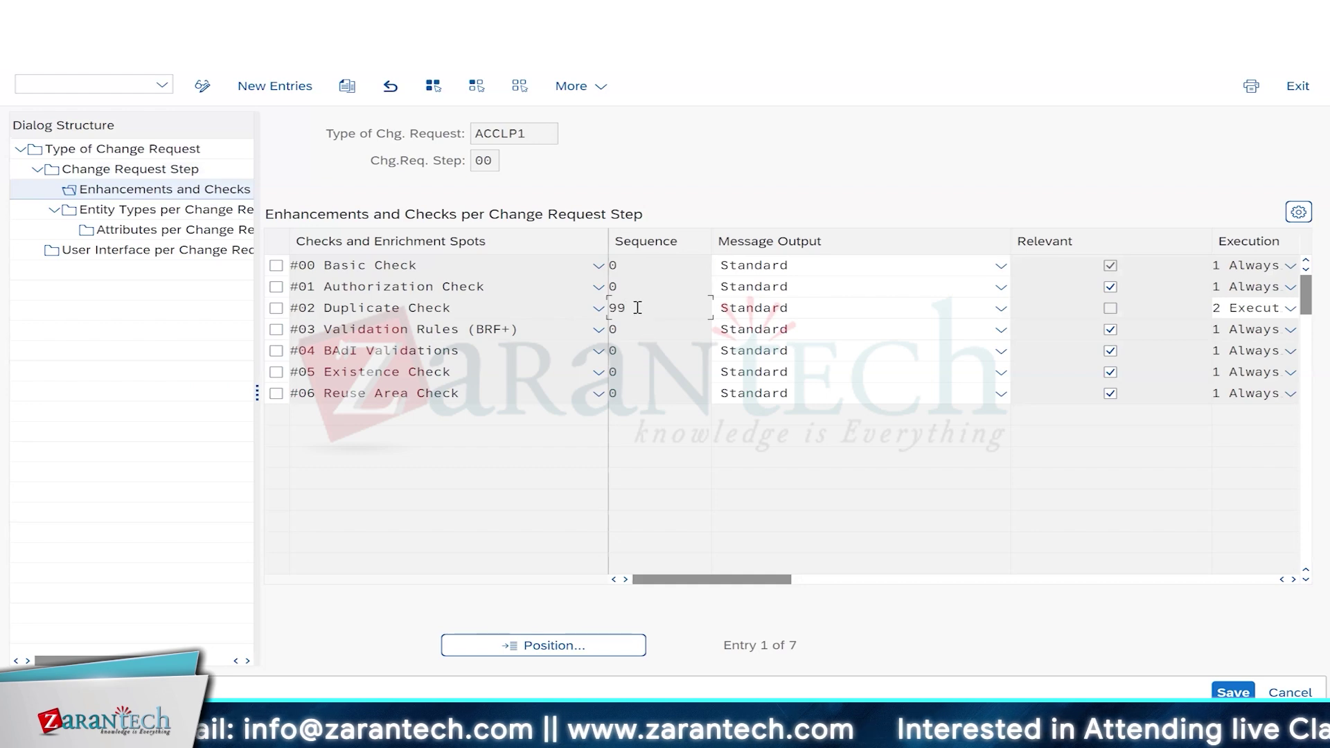
Check the Sequence value of the Duplicate Check for change request type ACCLP1, step 00.
{"action": "left_click_drag", "start_coordinate": [622, 305], "coordinate": [586, 303]}
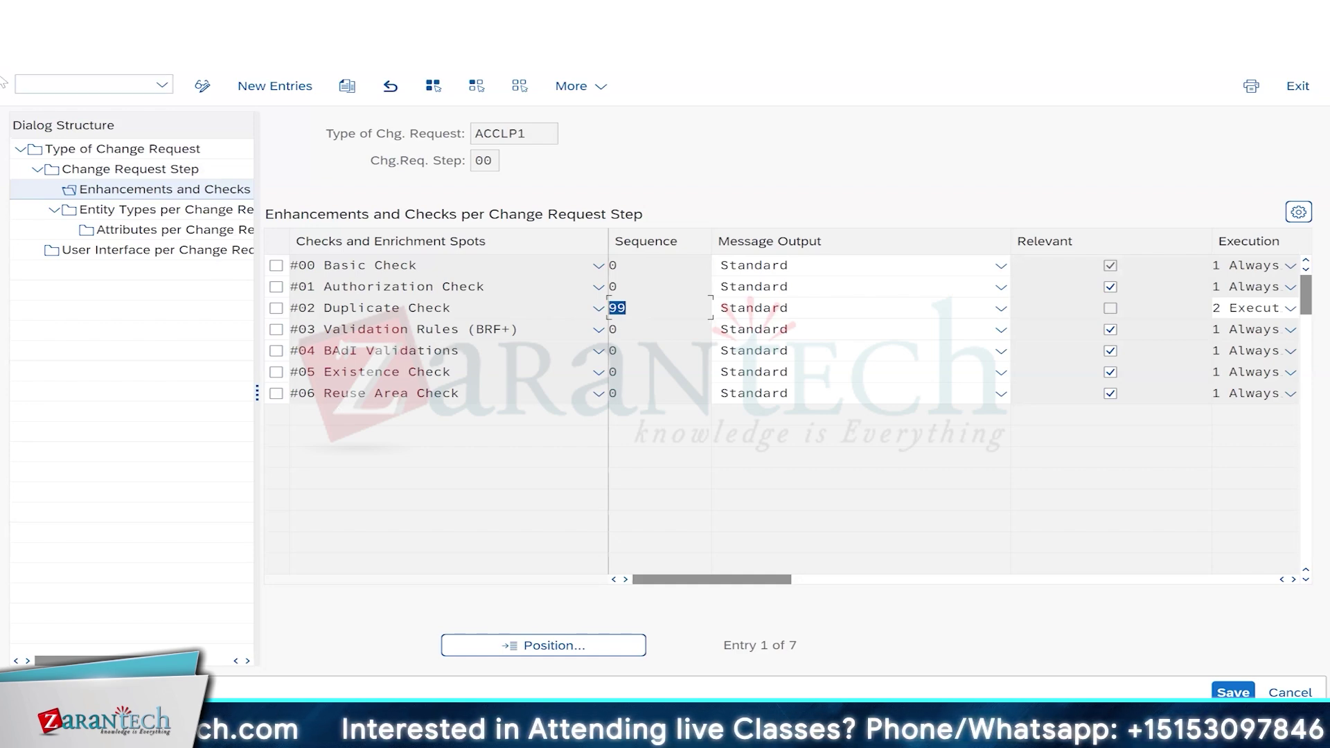
Leave the ACCLP1 step checks for the Type of Change Request overview and switch to Whiteboard.
{"action": "double_click", "coordinate": [130, 169]}
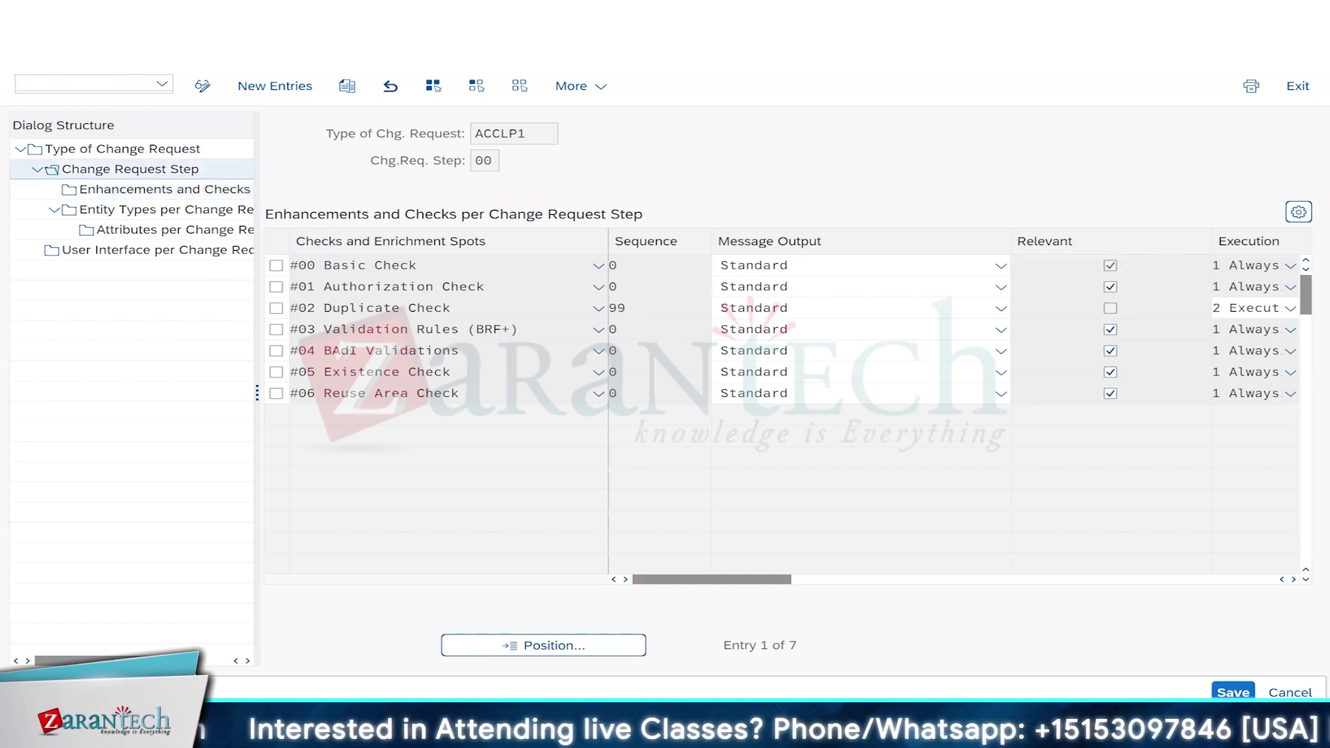
{"action": "left_click", "coordinate": [22, 54]}
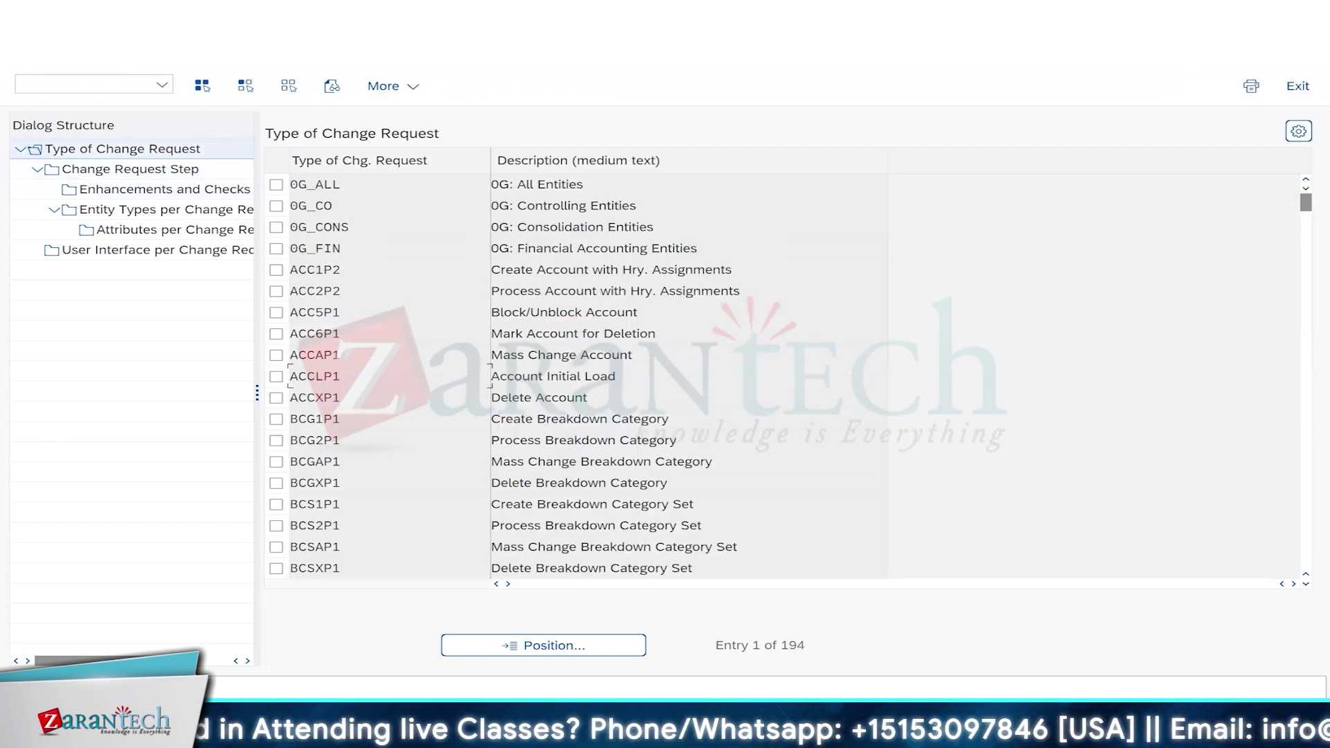
{"action": "mouse_move", "coordinate": [951, 733]}
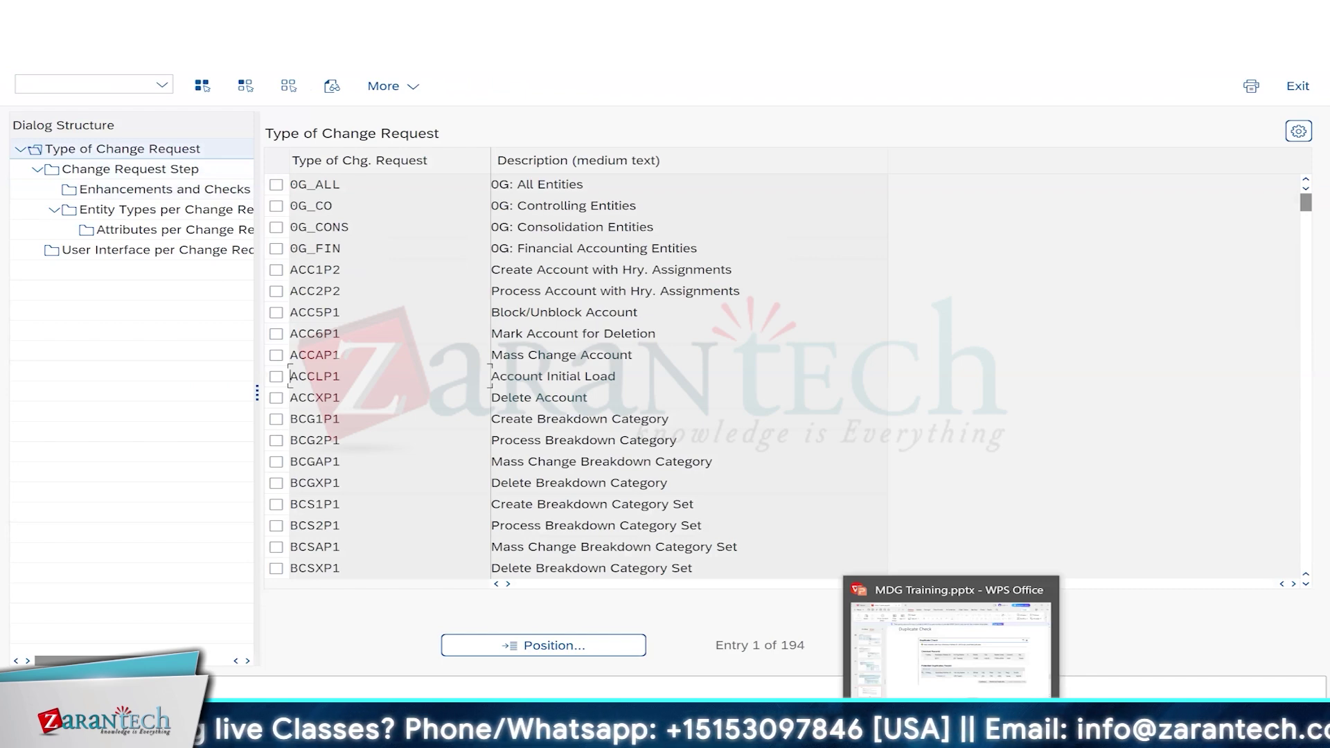
{"action": "left_click", "coordinate": [902, 733]}
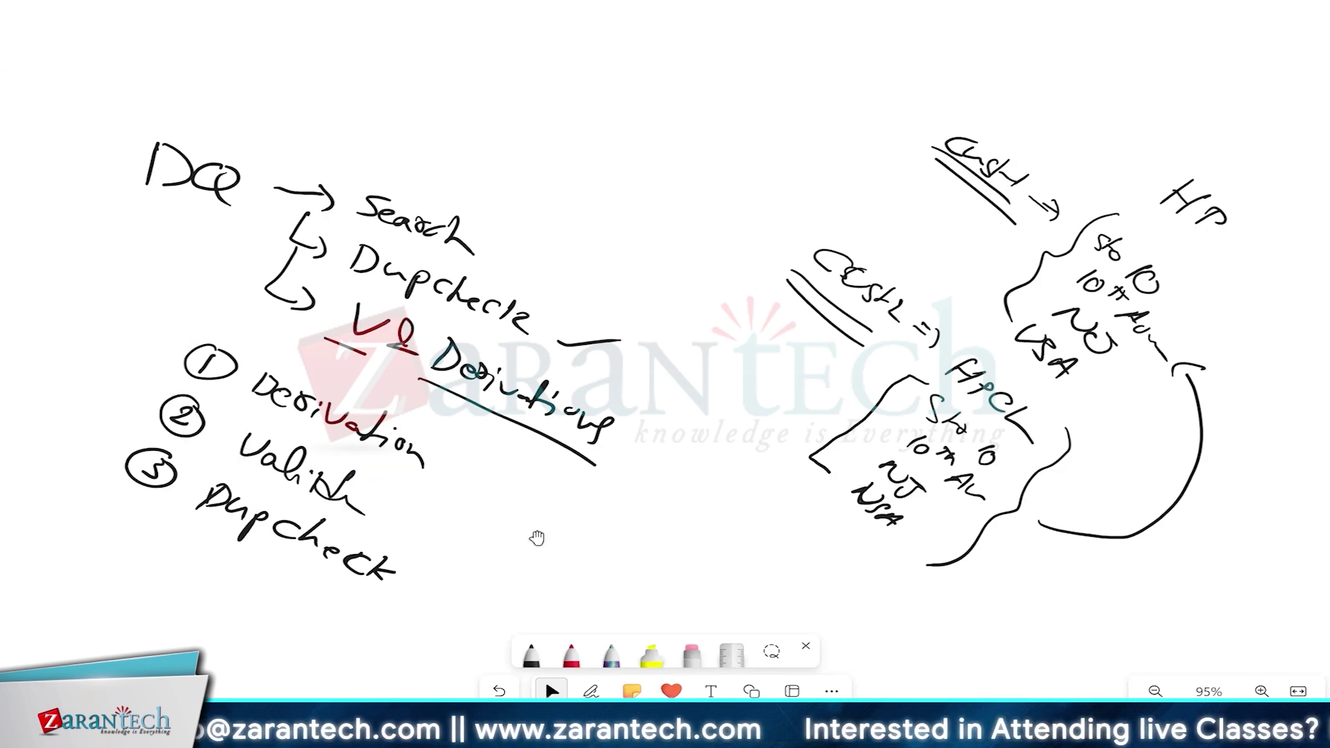
Switch to the new material $206 change request in the browser and go to its Old Material Number field.
{"action": "mouse_move", "coordinate": [803, 733]}
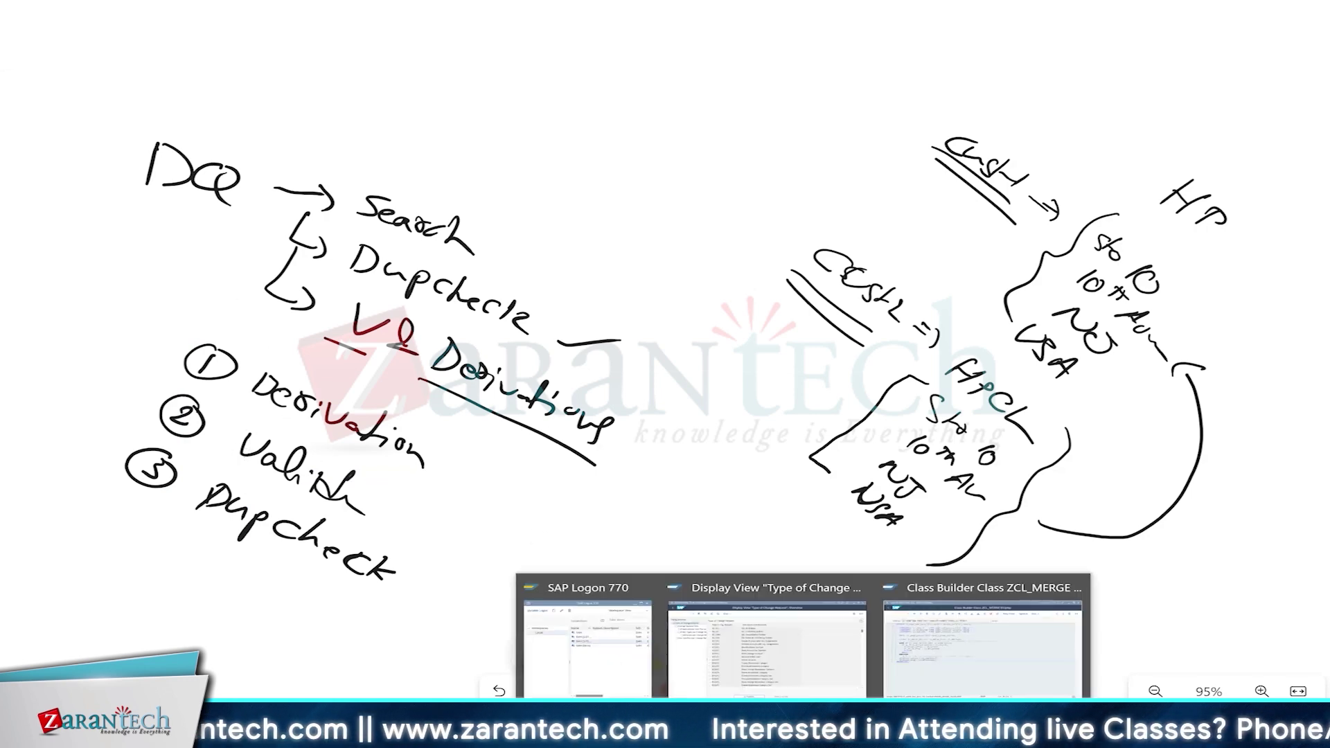
{"action": "mouse_move", "coordinate": [556, 733]}
{"action": "left_click", "coordinate": [832, 651]}
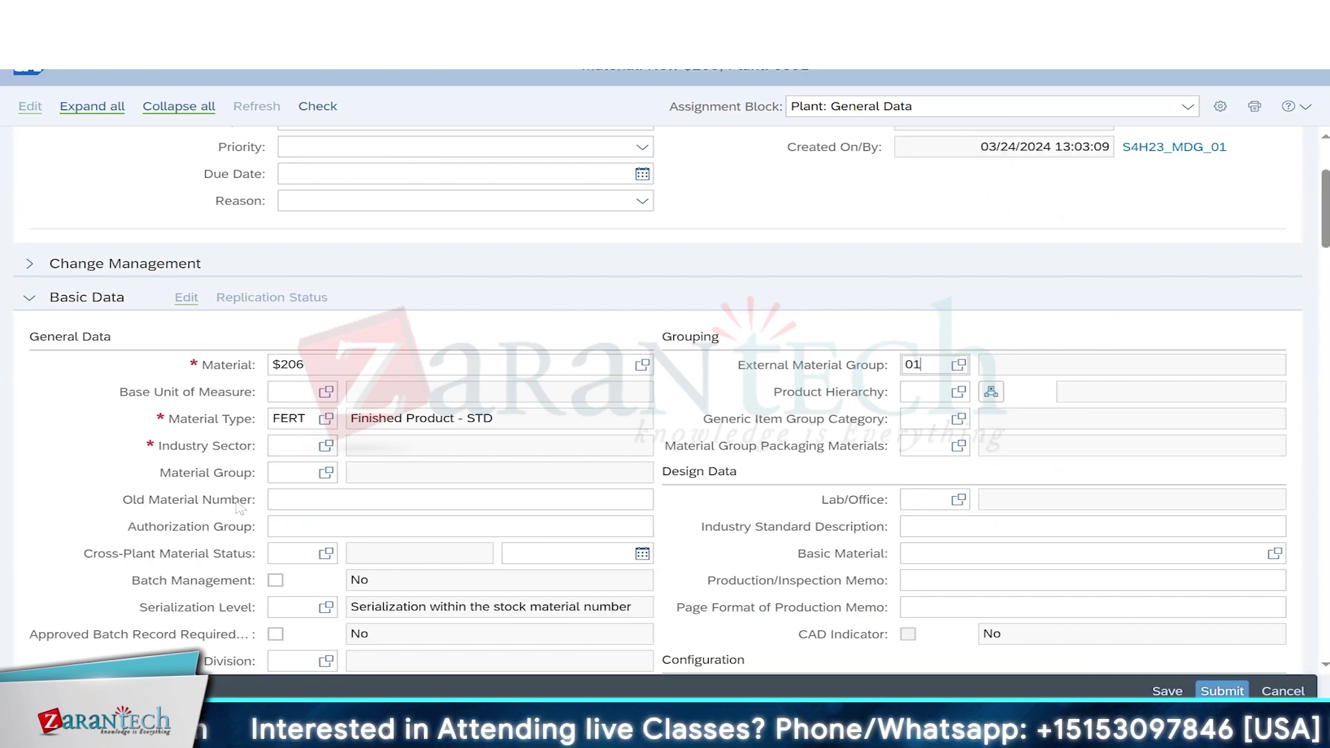
{"action": "left_click", "coordinate": [348, 500]}
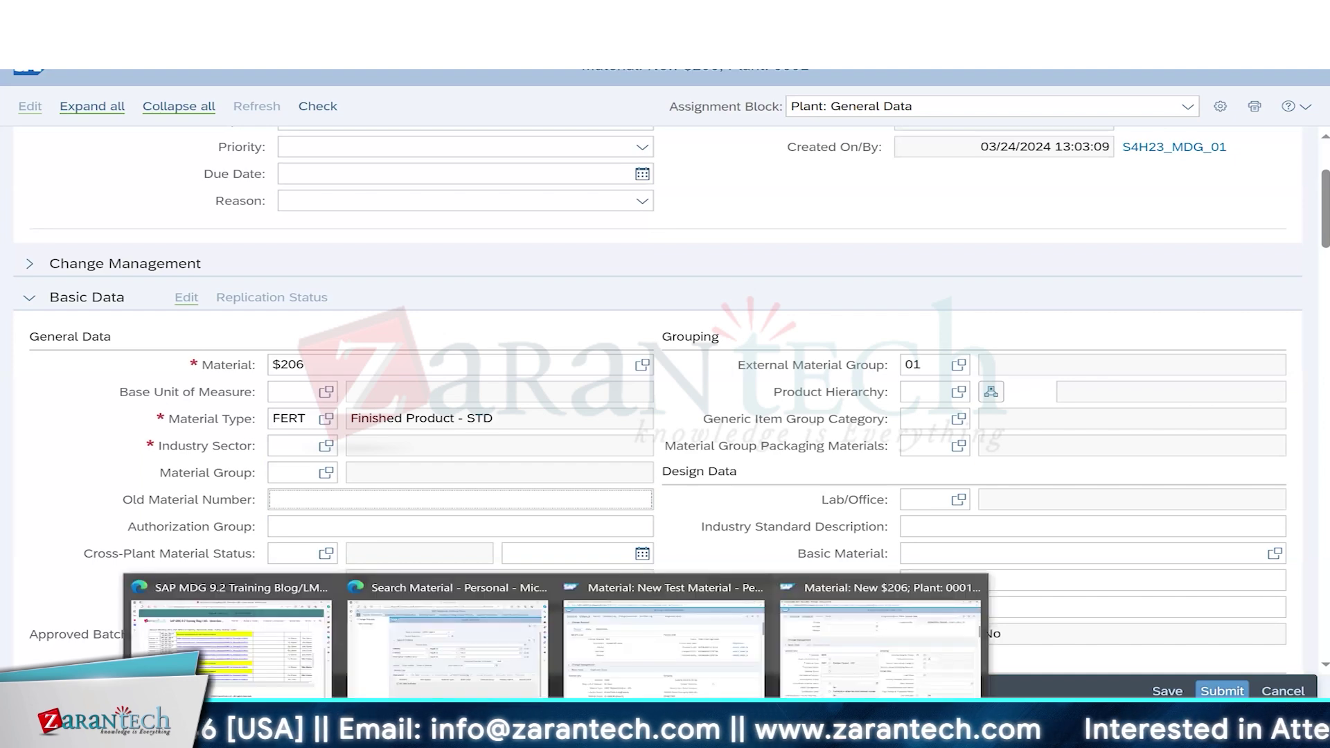
Switch to the customizing structure in SAP GUI and collapse the Change Requests, Workflow and Process Modeling nodes.
{"action": "mouse_move", "coordinate": [853, 724]}
{"action": "mouse_move", "coordinate": [804, 724]}
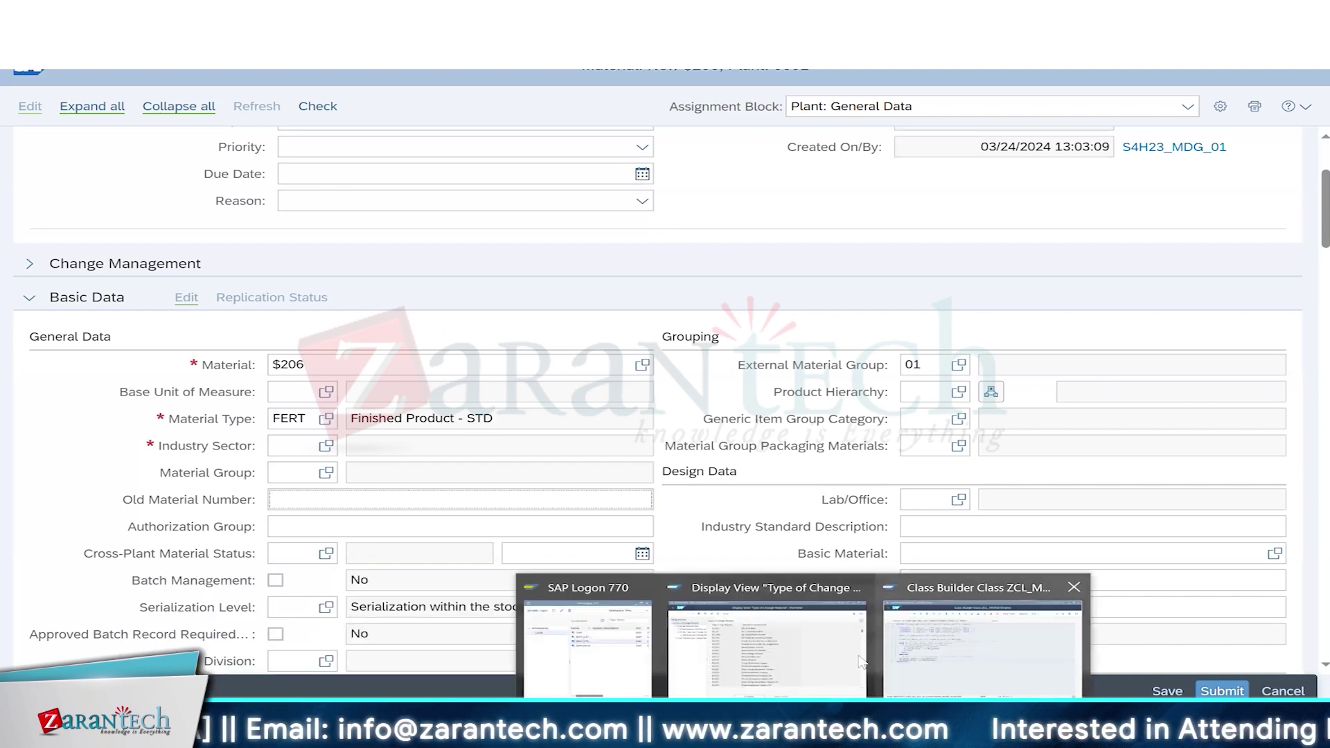
{"action": "left_click", "coordinate": [815, 657]}
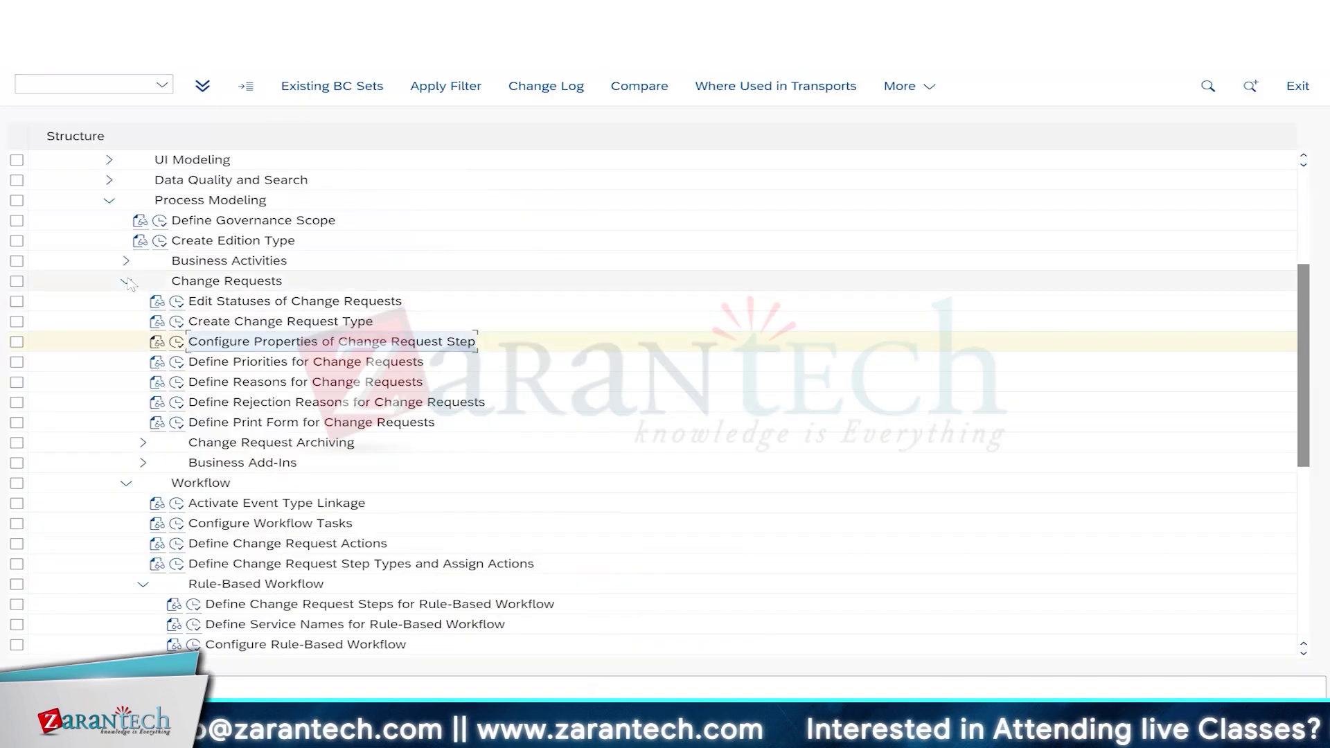
{"action": "left_click", "coordinate": [127, 280]}
{"action": "left_click", "coordinate": [127, 301]}
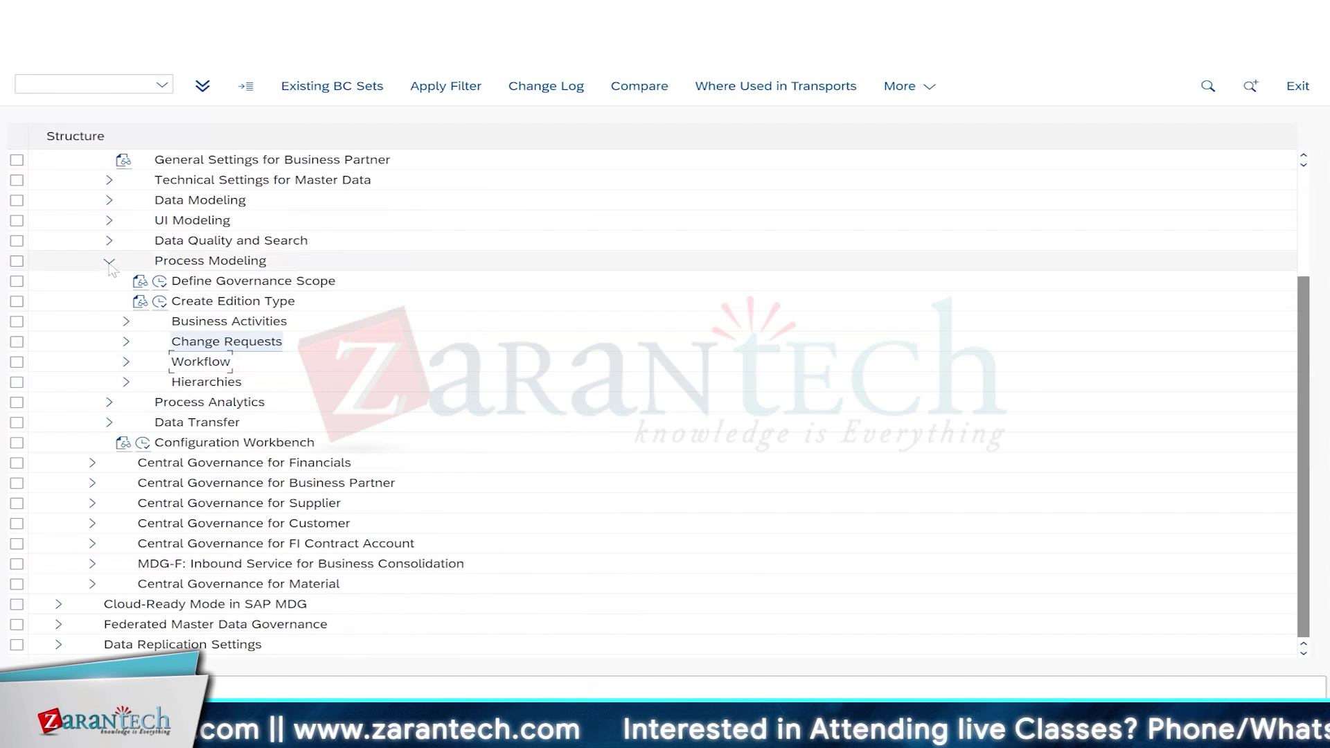
{"action": "left_click", "coordinate": [109, 261]}
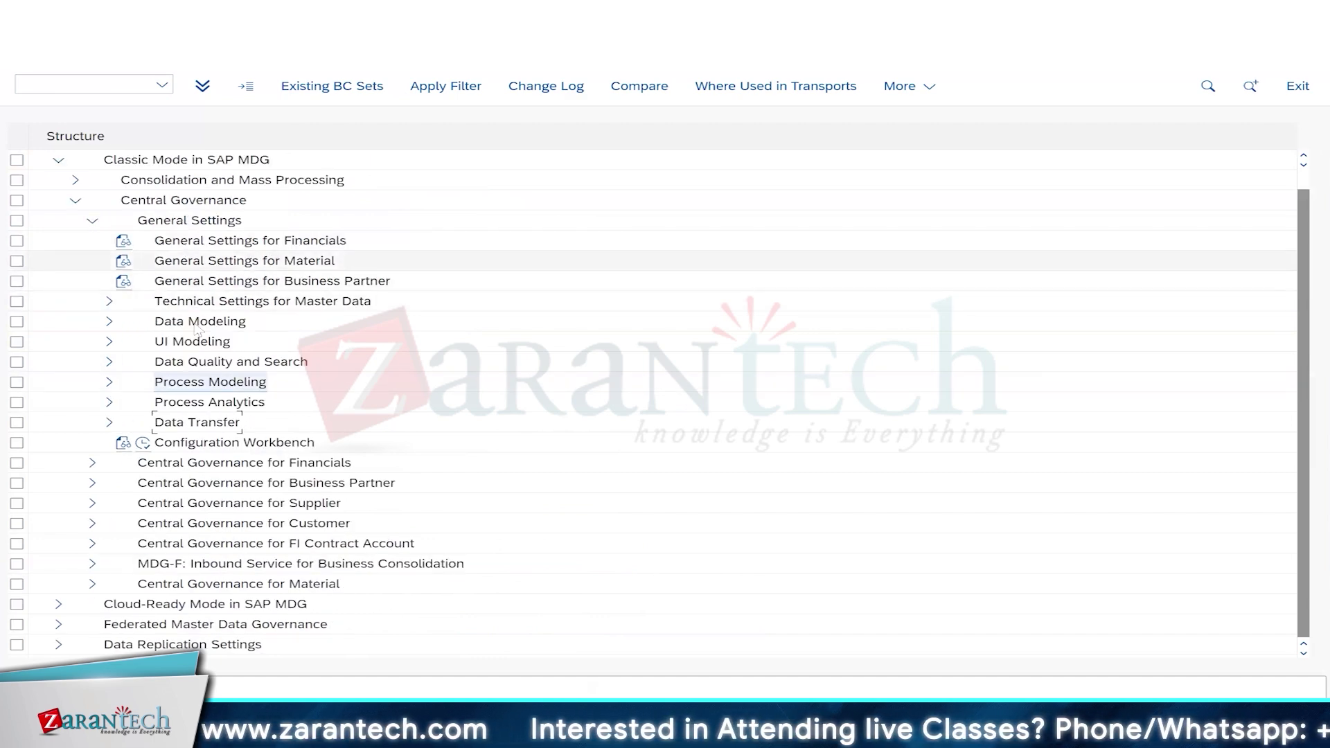
Expand Data Quality and Search with its Validations and Enrichments and Business Add-Ins nodes.
{"action": "left_click", "coordinate": [194, 362]}
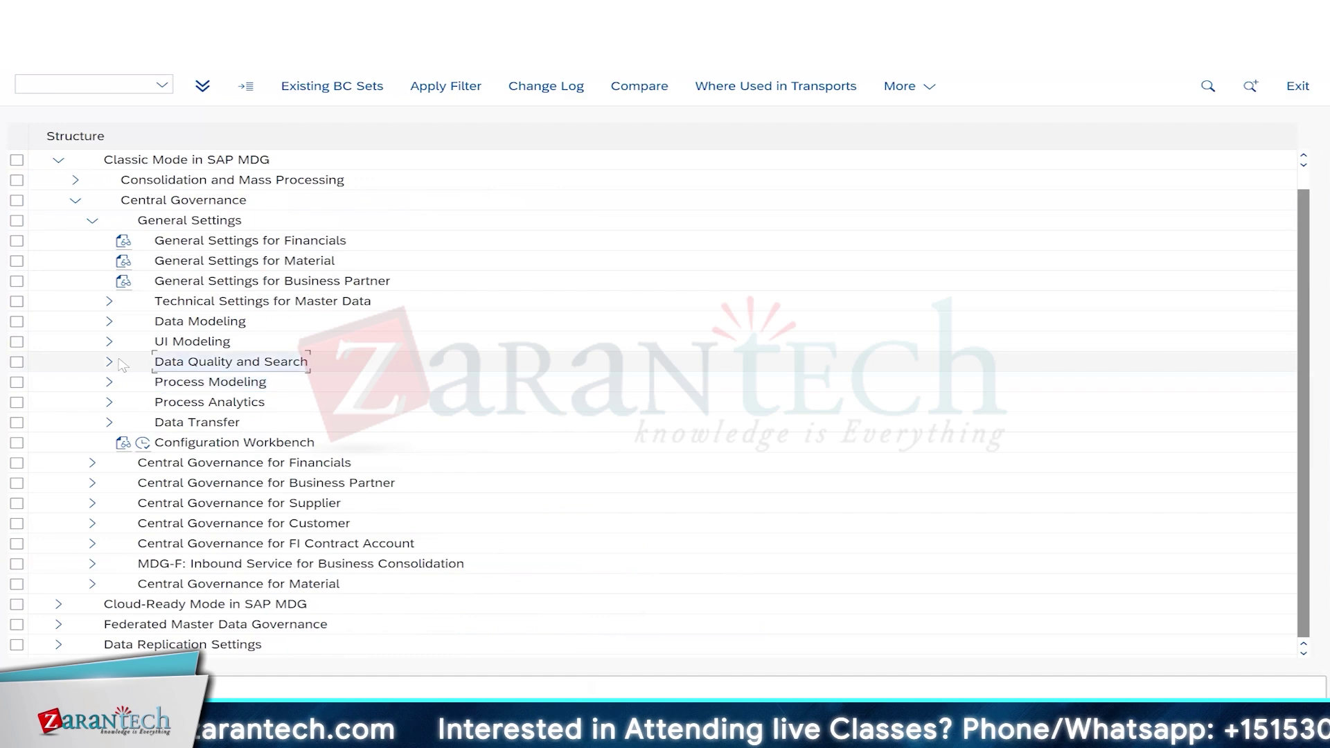
{"action": "left_click", "coordinate": [109, 363]}
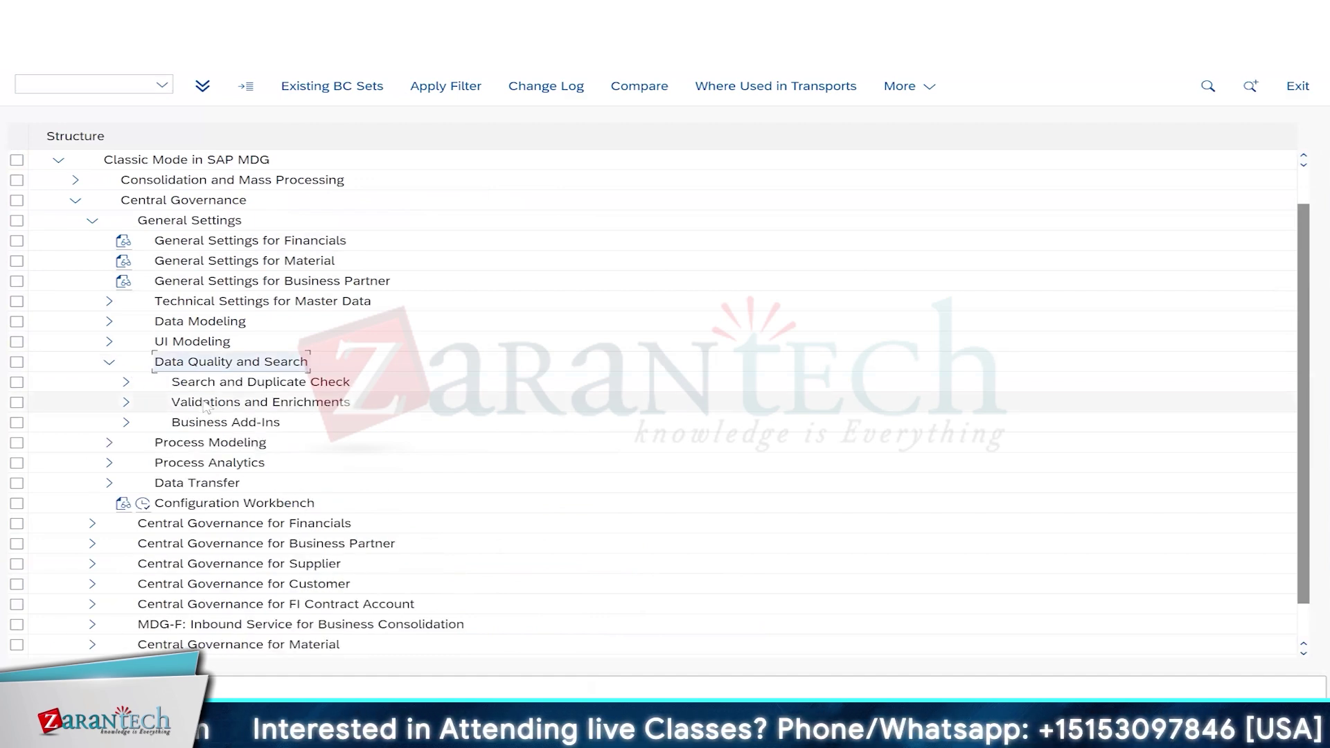
{"action": "left_click", "coordinate": [214, 410]}
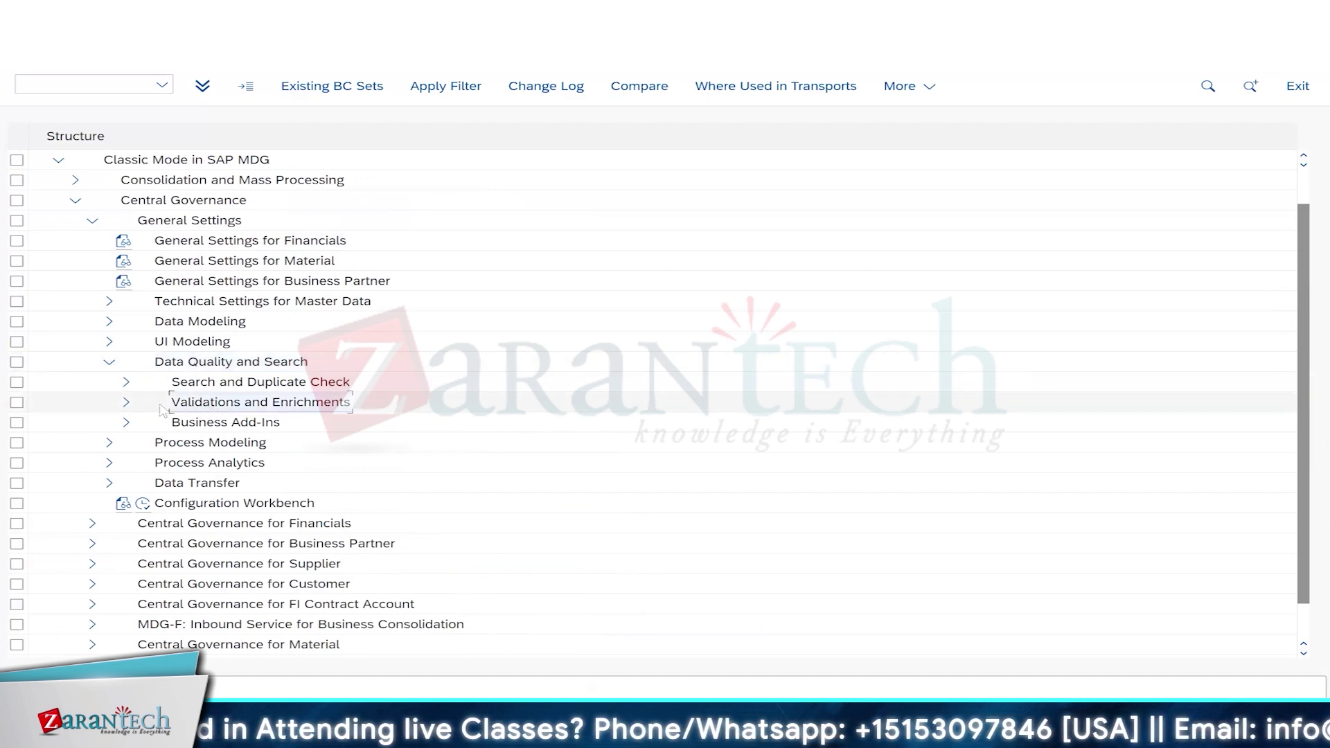
{"action": "left_click", "coordinate": [128, 404]}
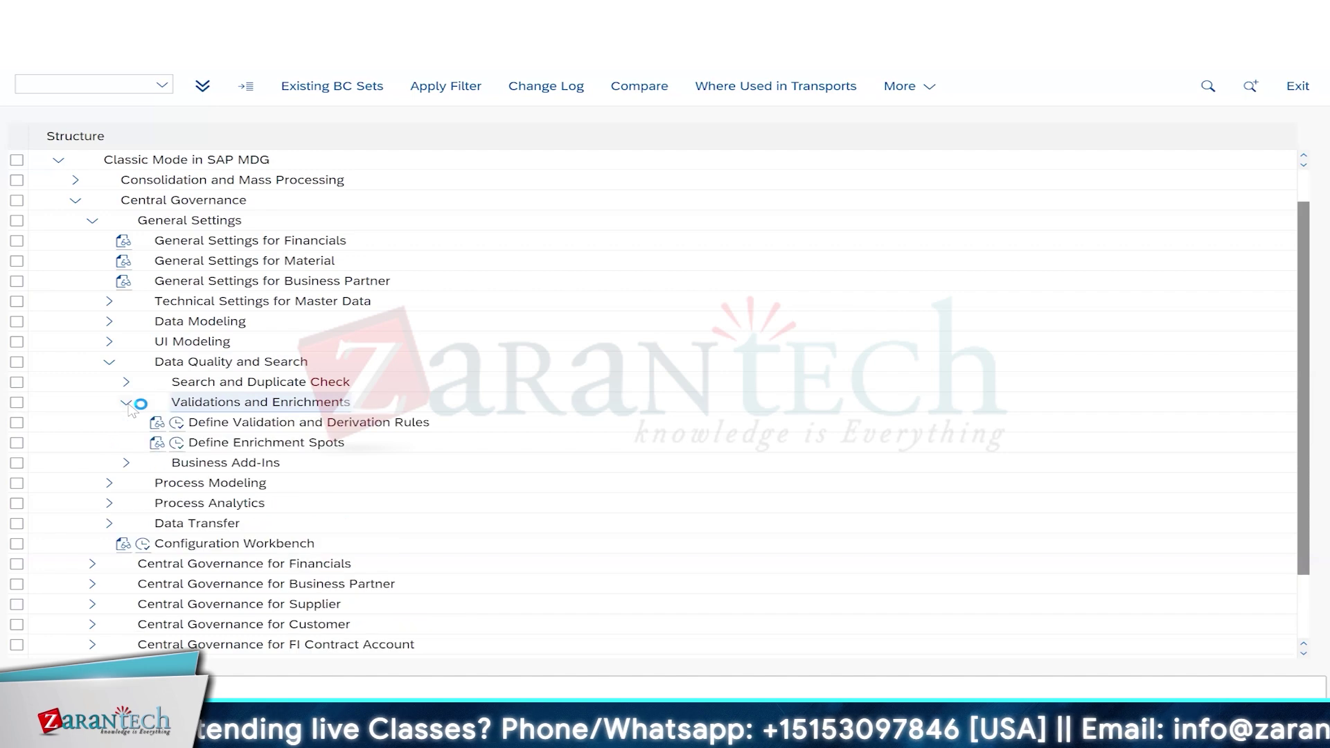
{"action": "left_click", "coordinate": [257, 426]}
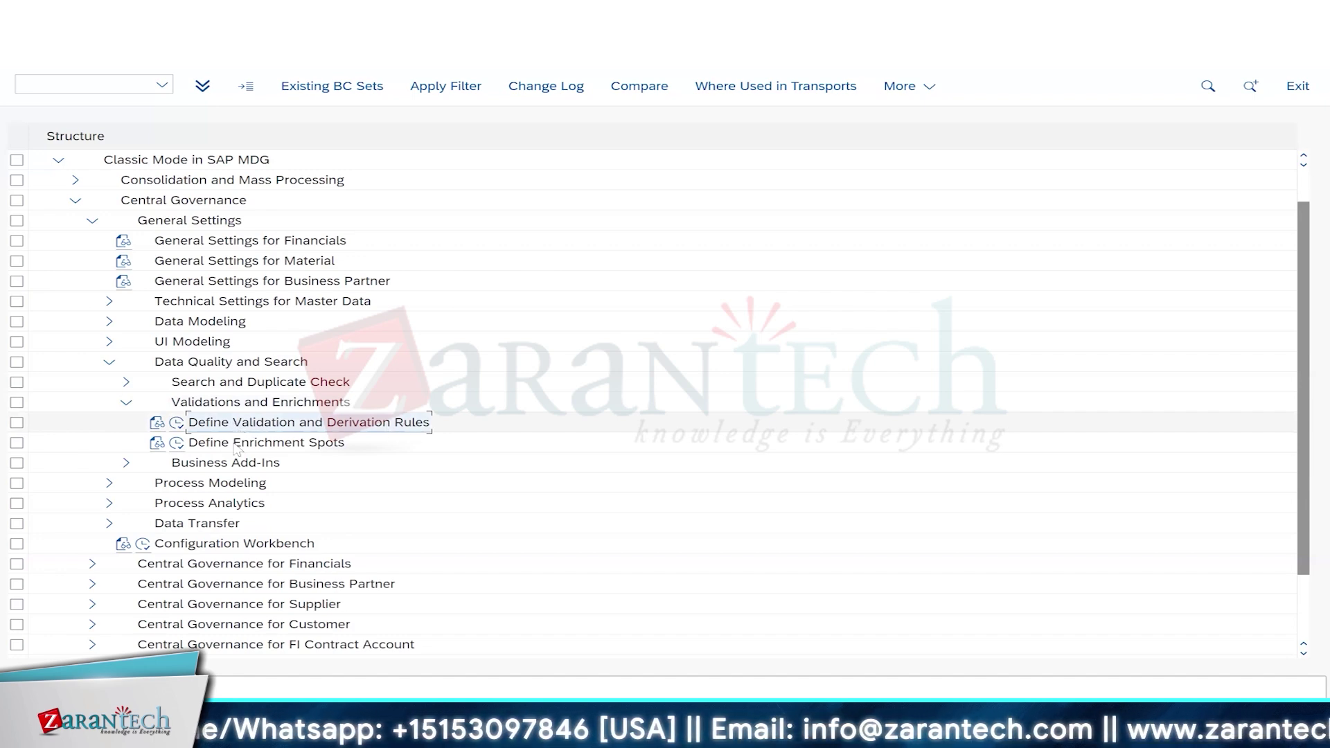
{"action": "left_click", "coordinate": [126, 462]}
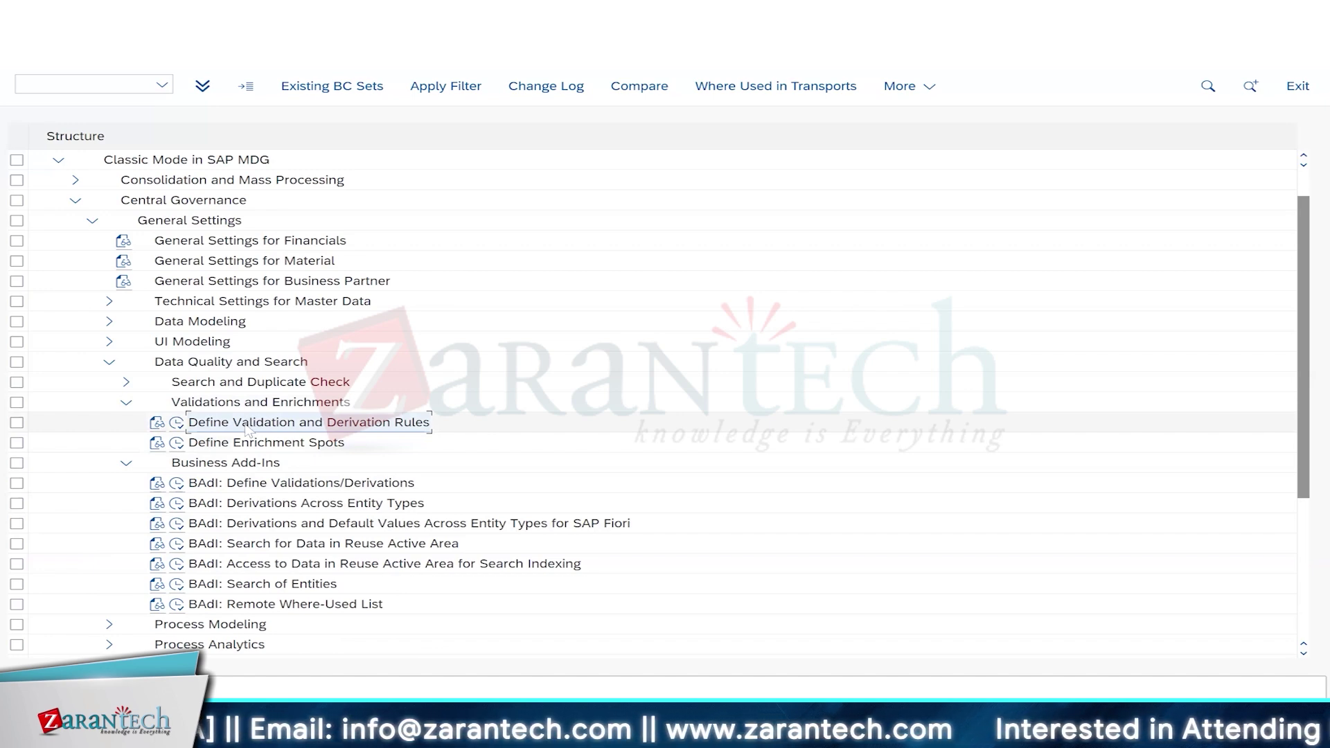
Execute Define Validation and Derivation Rules, allow the page access, and bring up the rule definition page in the browser.
{"action": "left_click", "coordinate": [177, 424]}
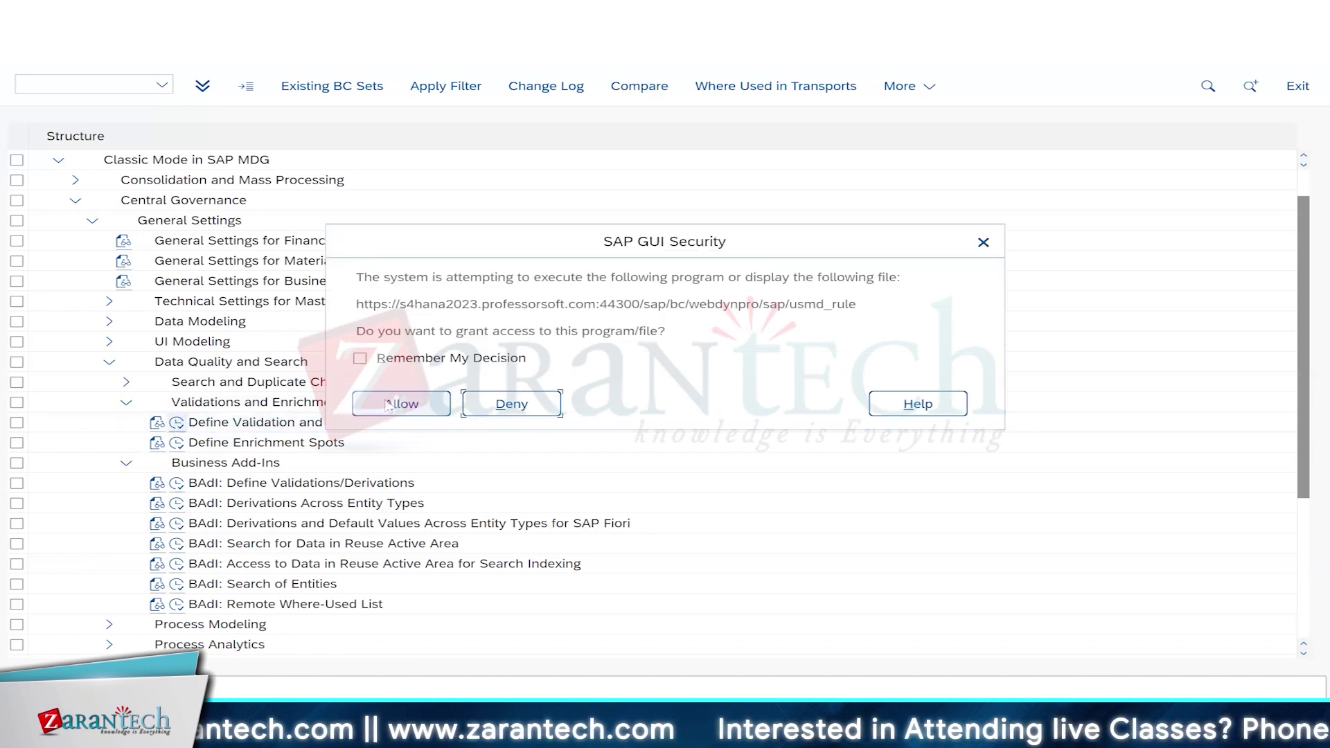
{"action": "left_click", "coordinate": [394, 408]}
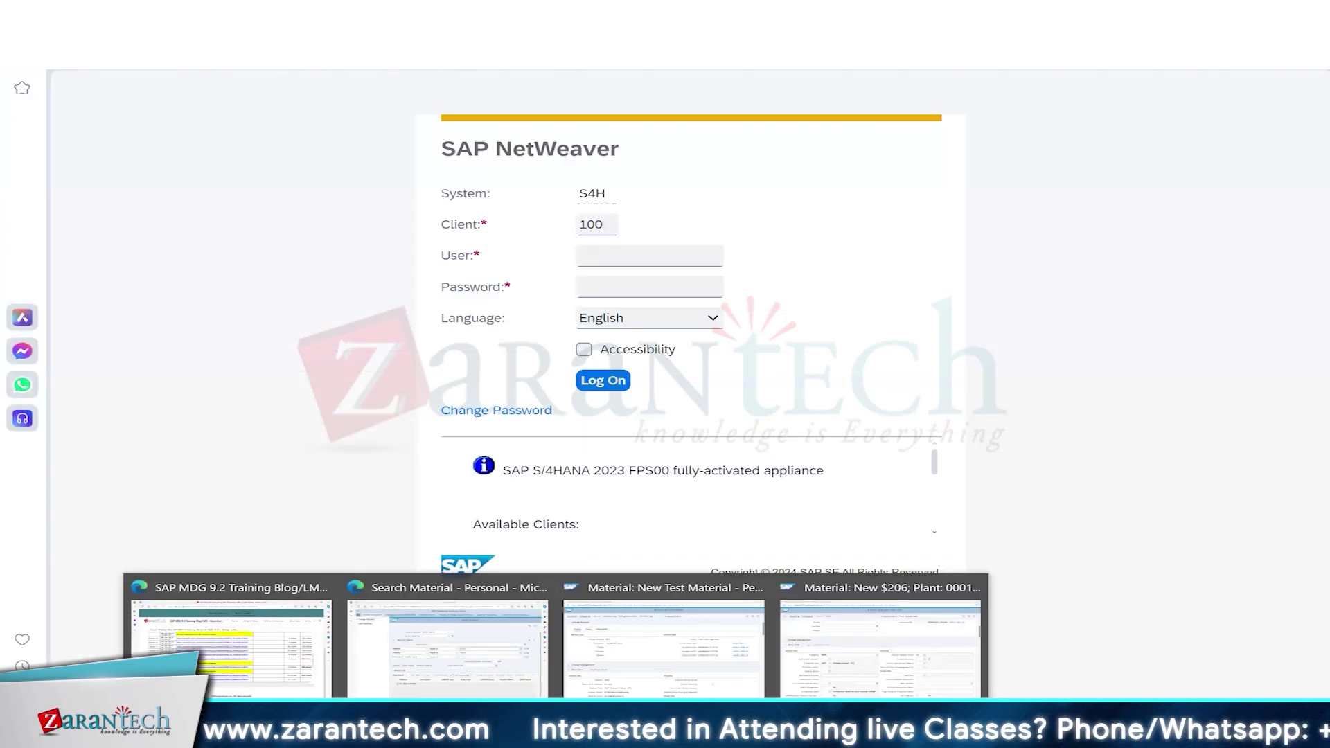
{"action": "right_click", "coordinate": [555, 731]}
{"action": "left_click", "coordinate": [526, 643]}
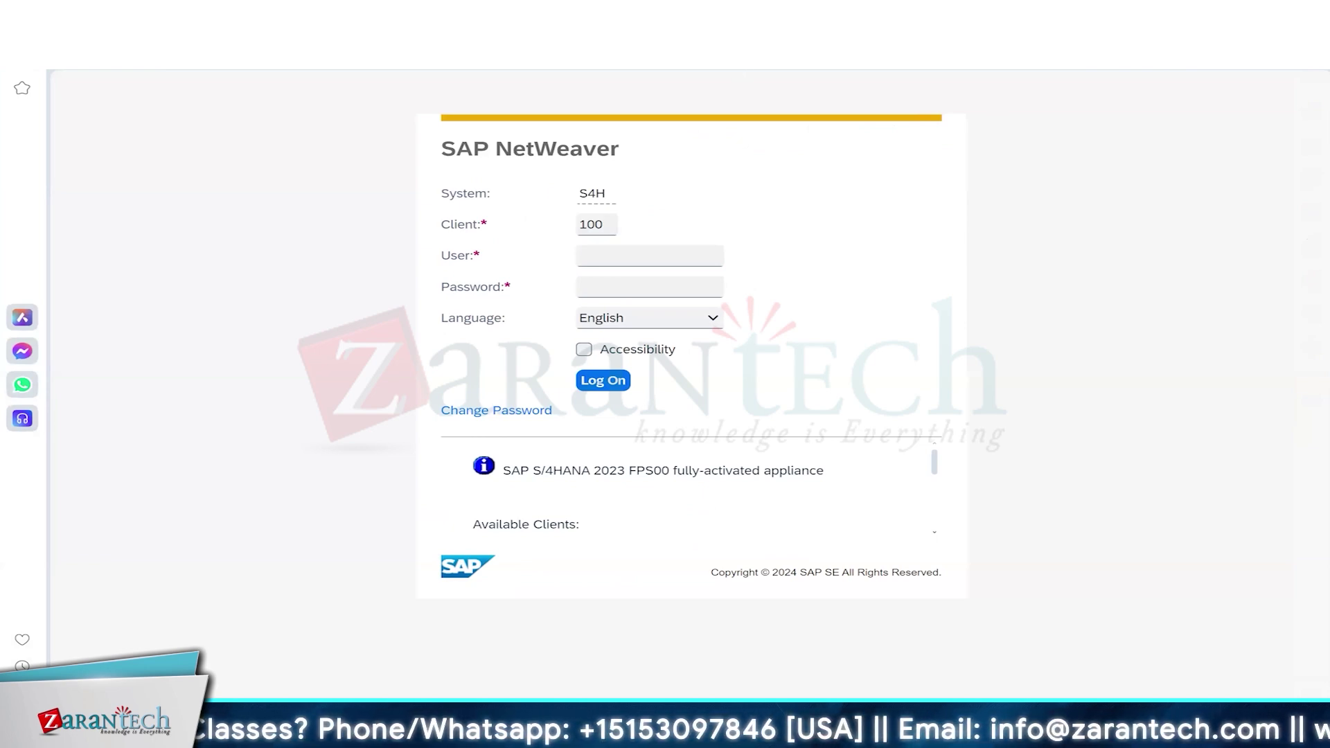
{"action": "key", "text": "ctrl+Tab"}
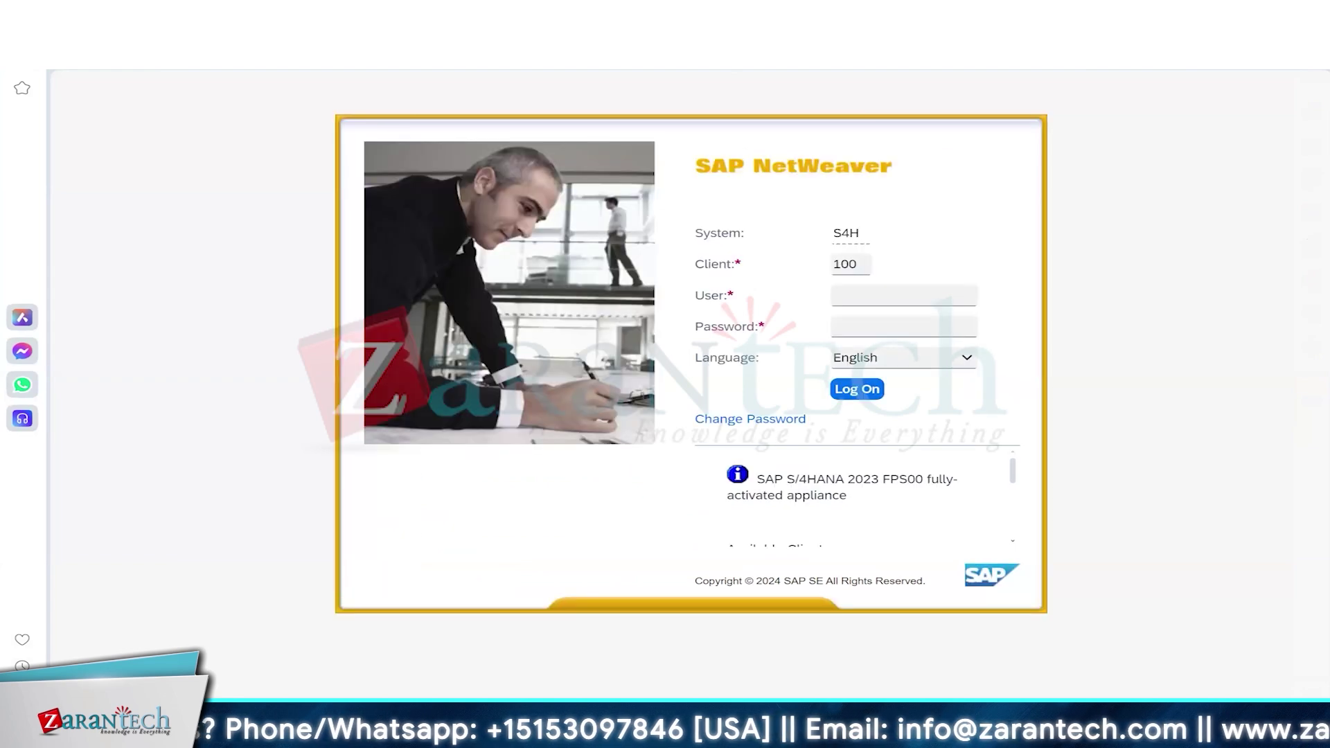
{"action": "mouse_move", "coordinate": [557, 731]}
{"action": "left_click", "coordinate": [990, 626]}
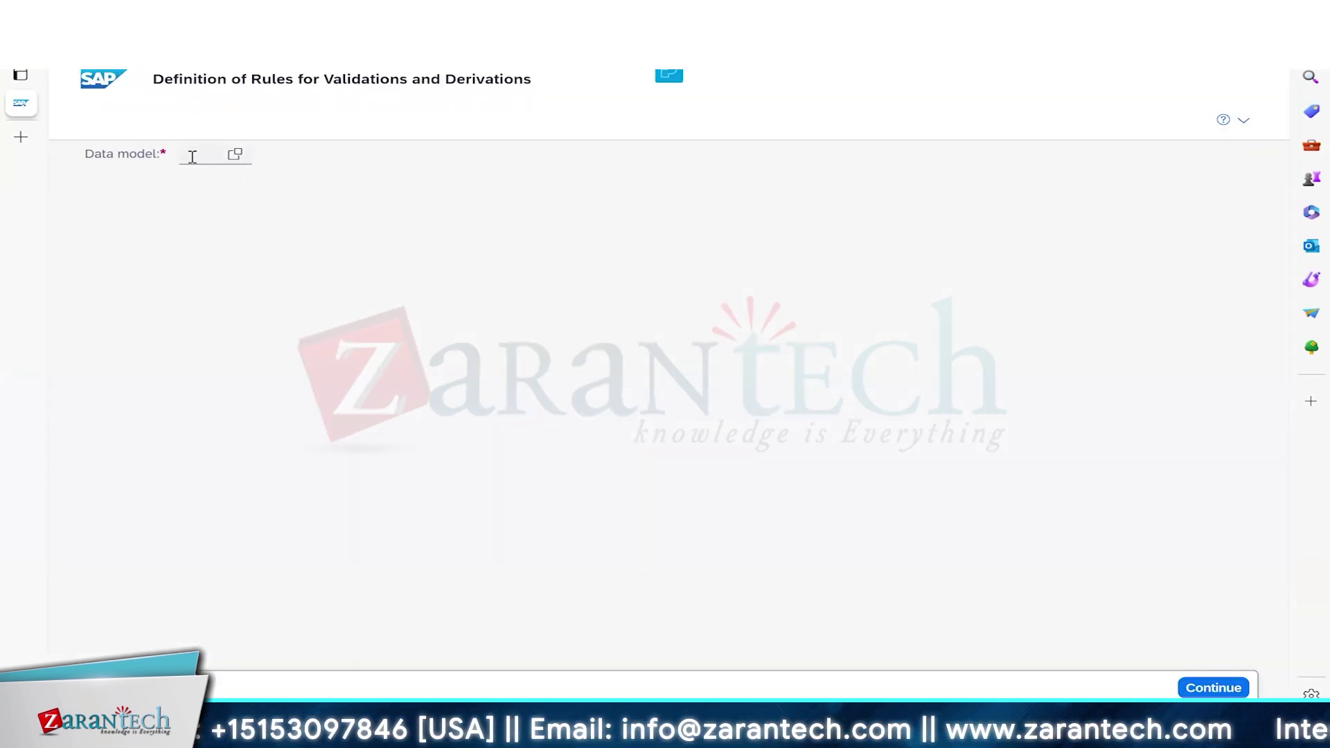
Open the validation and derivation rules for data model MM, assigning them as a local object.
{"action": "left_click", "coordinate": [197, 157]}
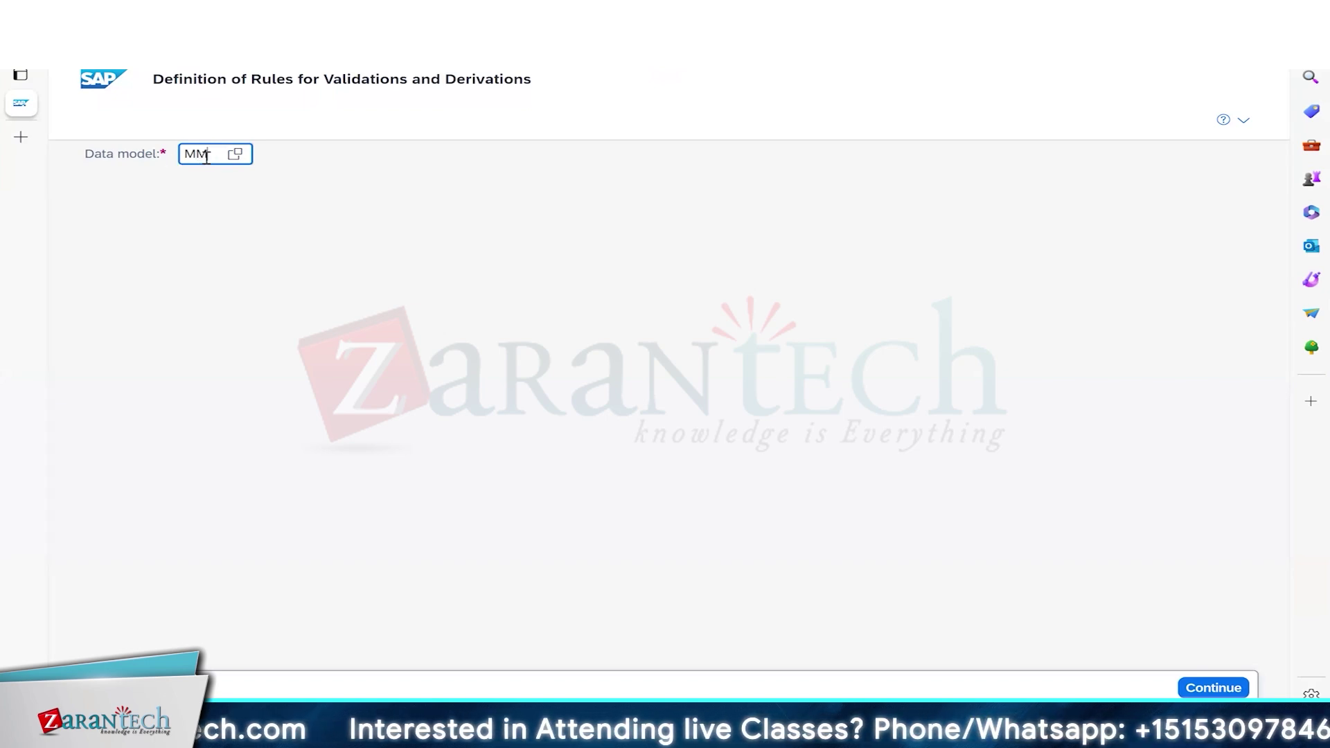
{"action": "left_click", "coordinate": [1219, 690]}
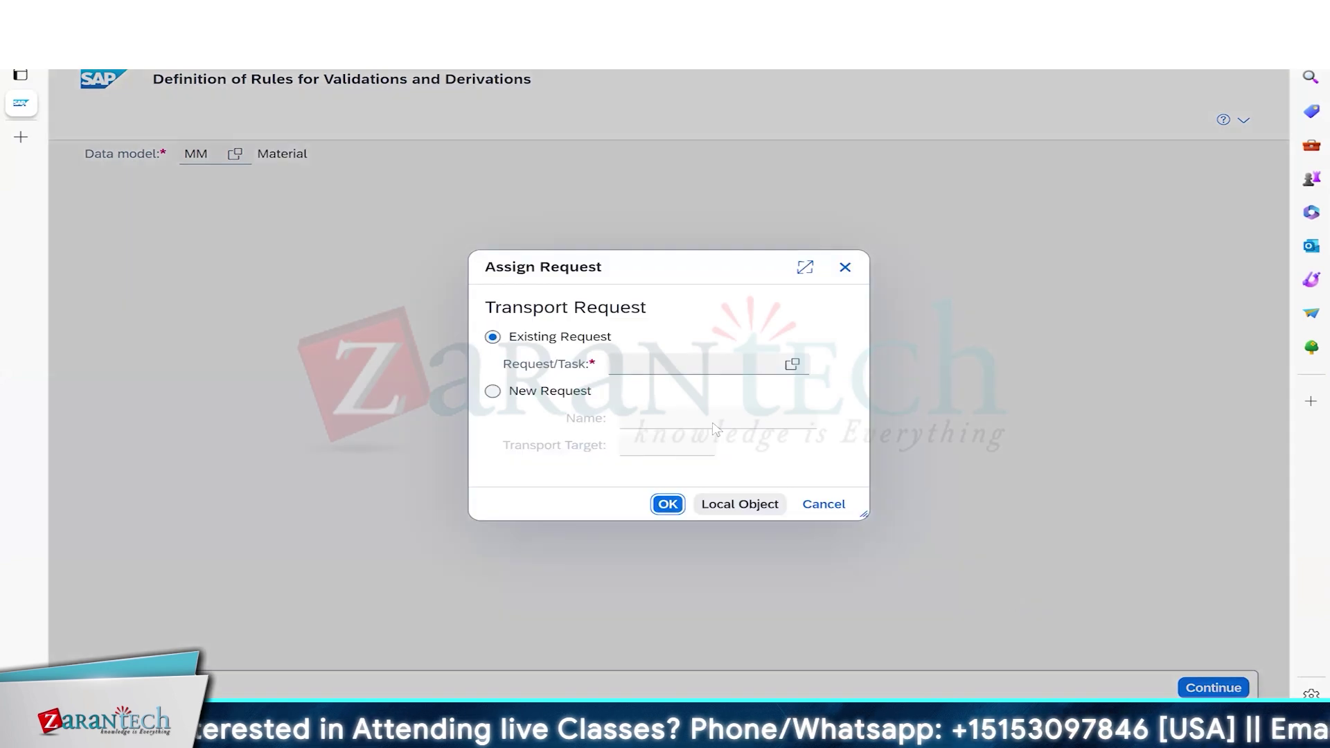
{"action": "left_click", "coordinate": [745, 509]}
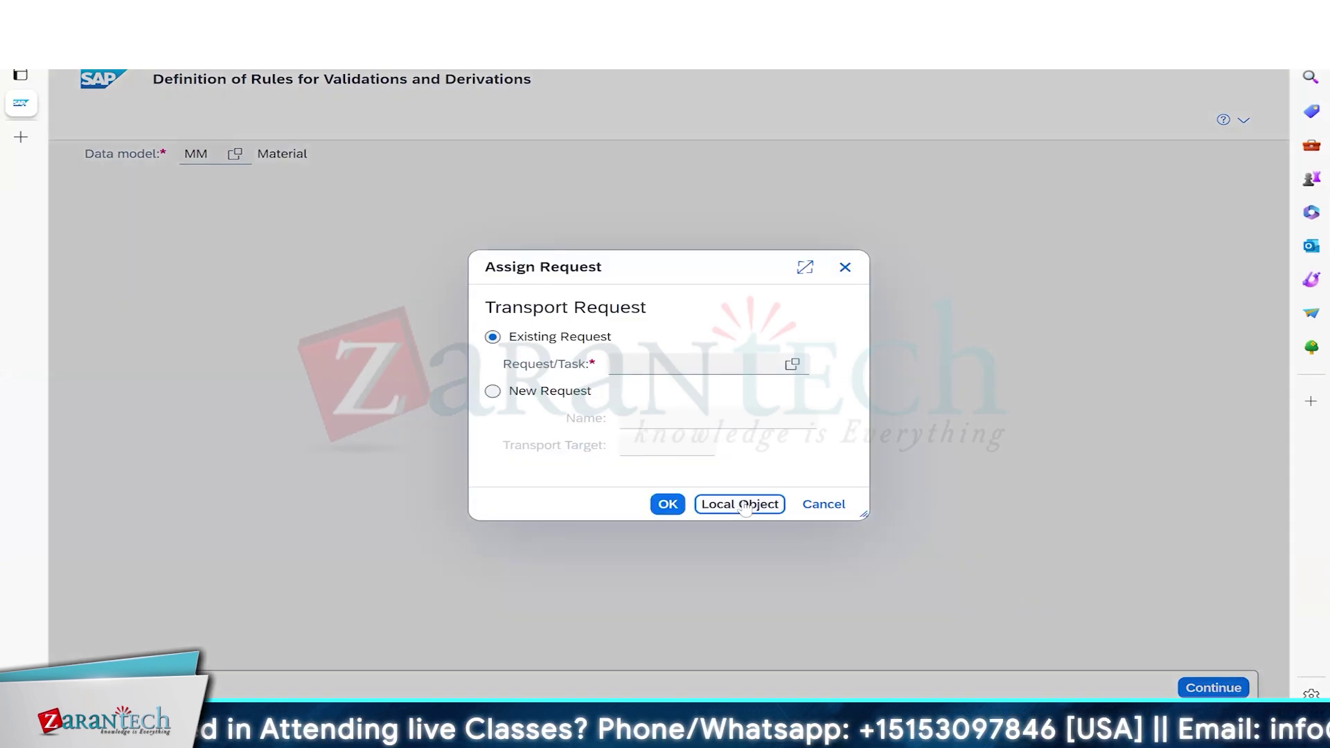
{"action": "left_click", "coordinate": [744, 507]}
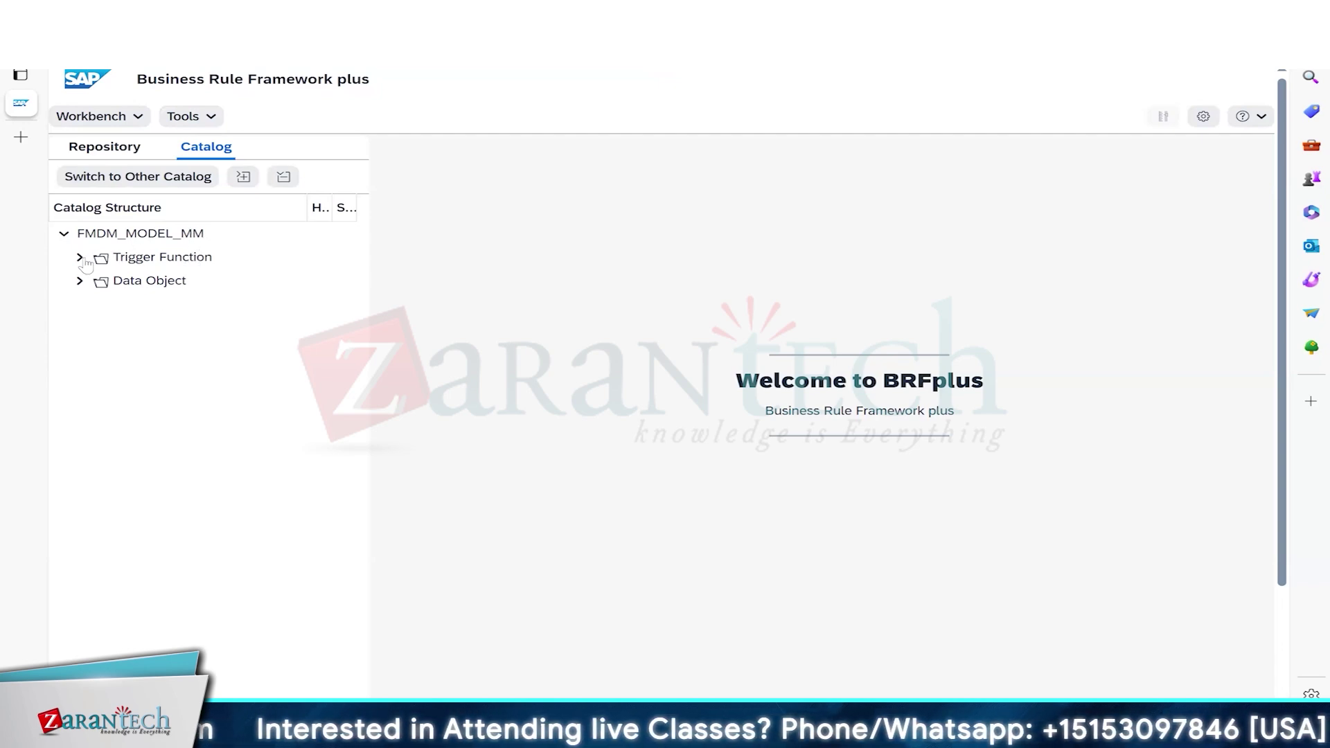
Expand Trigger Function in the FMDM_MODEL_MM catalog and examine its Check Entity and Derivation nodes.
{"action": "left_click", "coordinate": [164, 262]}
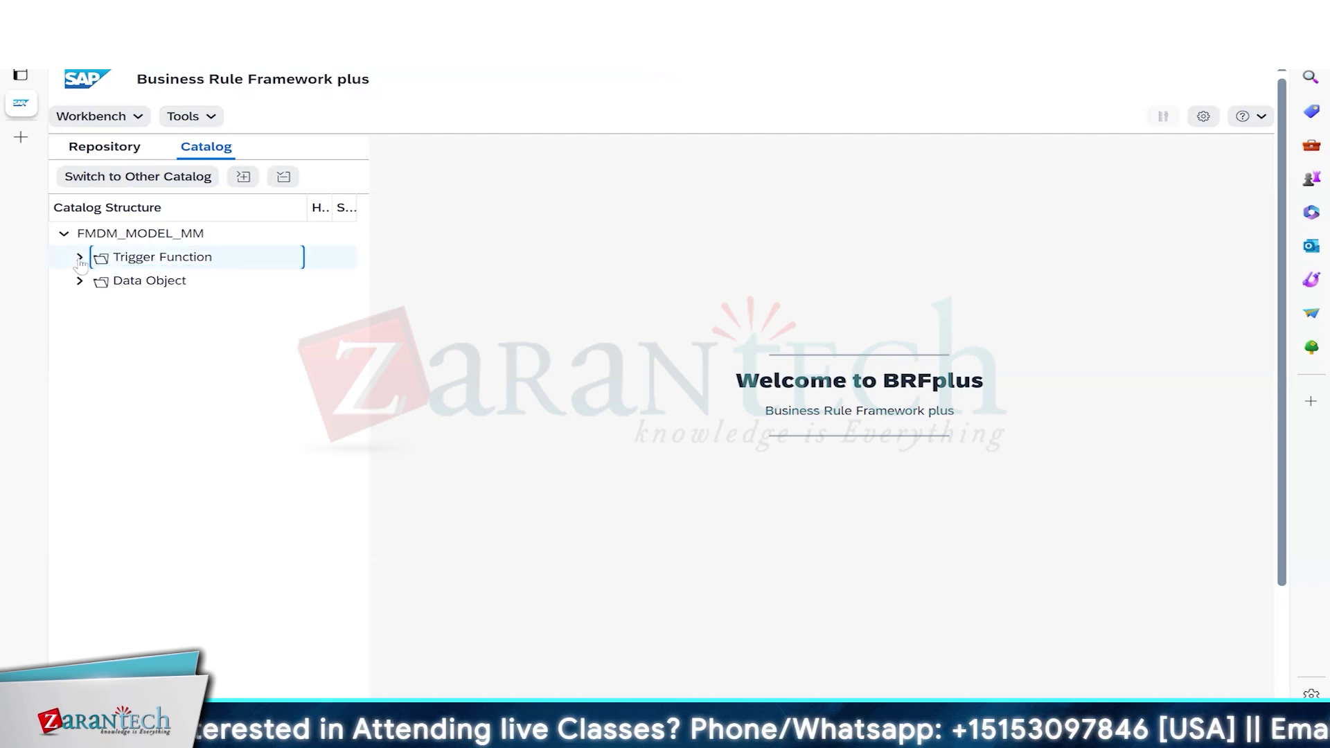
{"action": "left_click", "coordinate": [80, 258]}
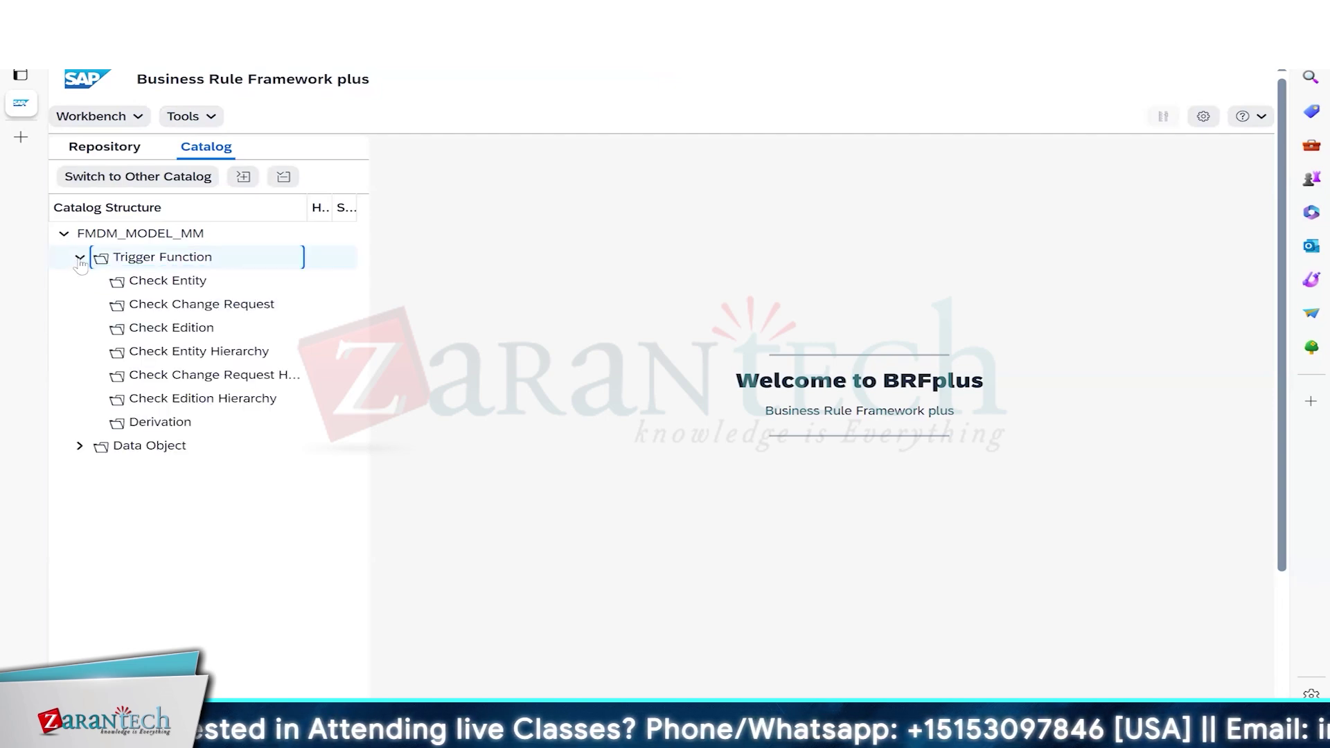
{"action": "left_click", "coordinate": [180, 286]}
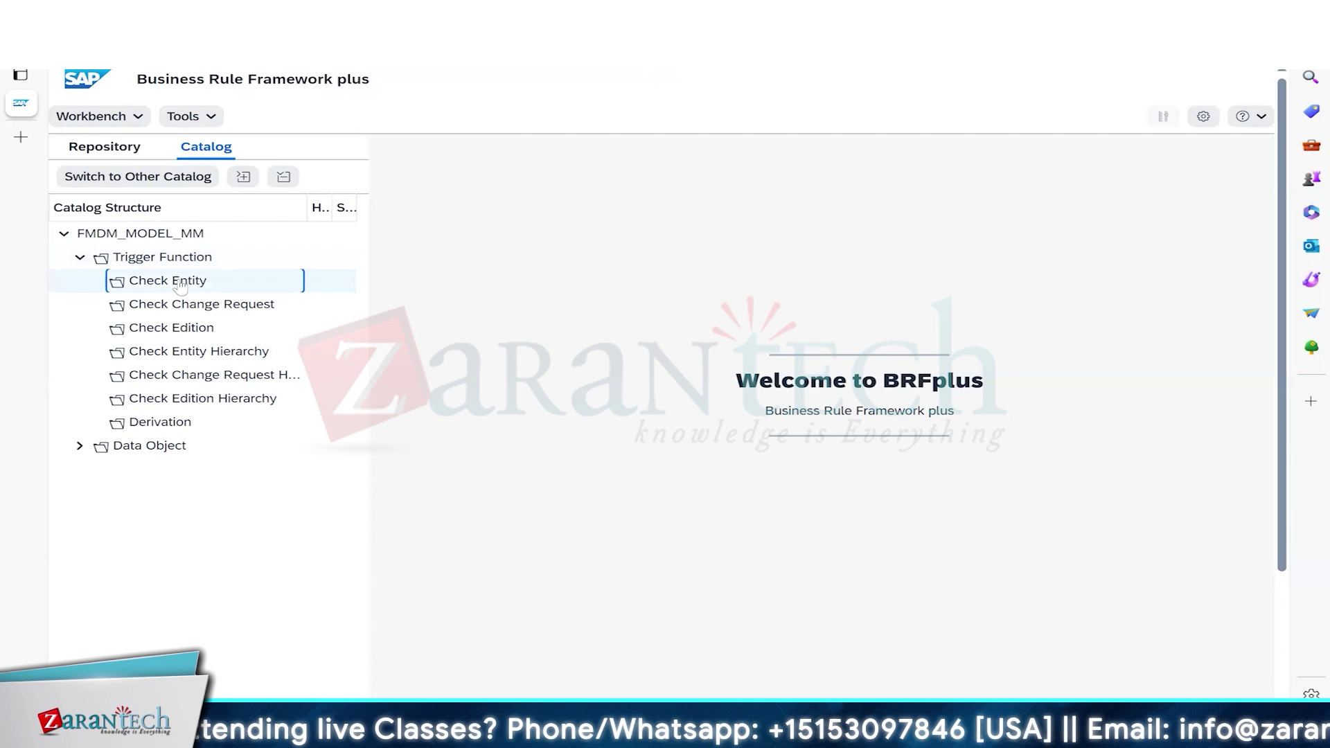
{"action": "left_click", "coordinate": [161, 426]}
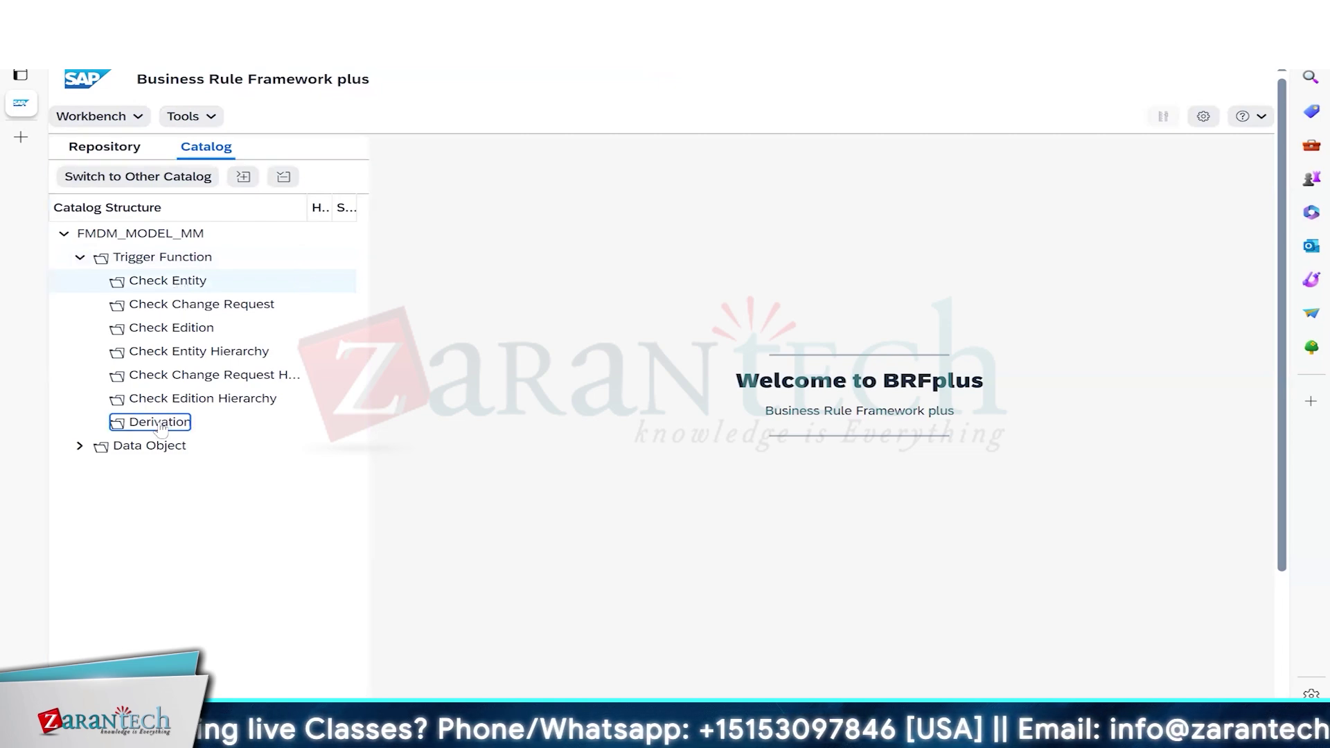
{"action": "left_click", "coordinate": [172, 284]}
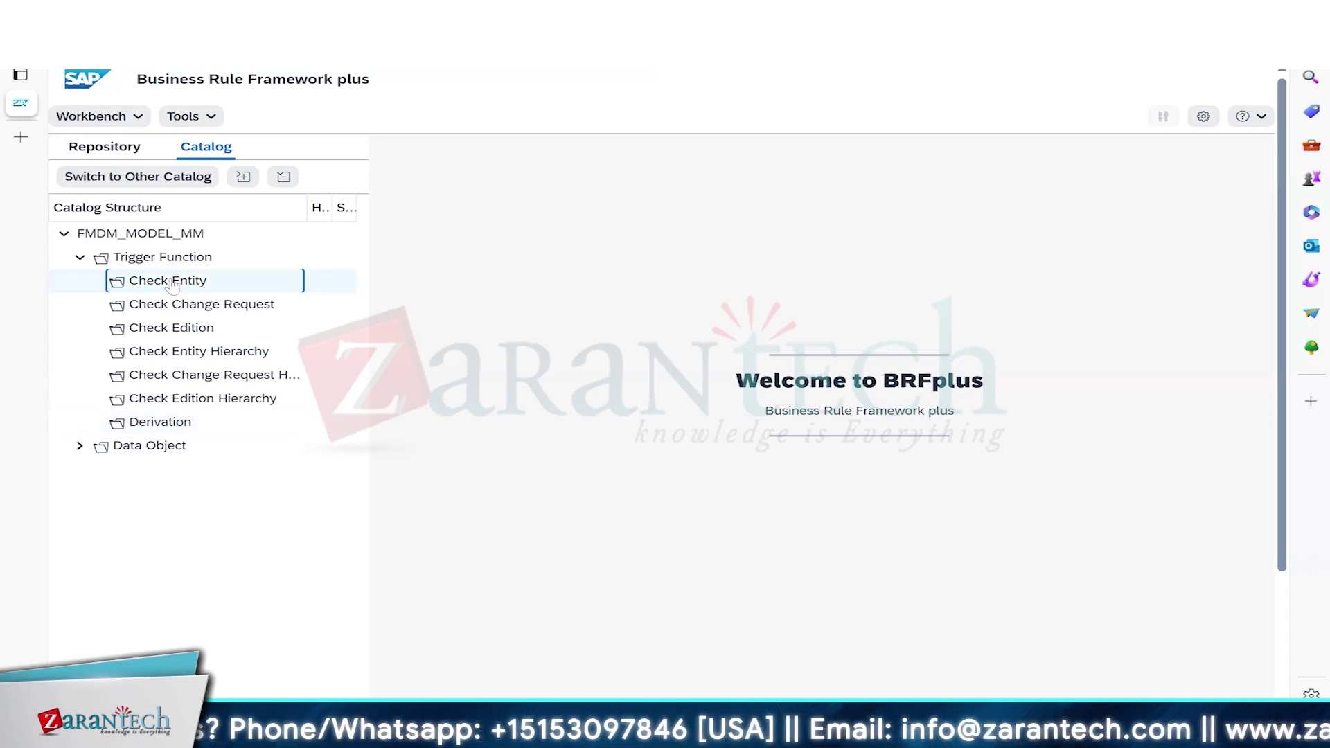
{"action": "left_click", "coordinate": [178, 429]}
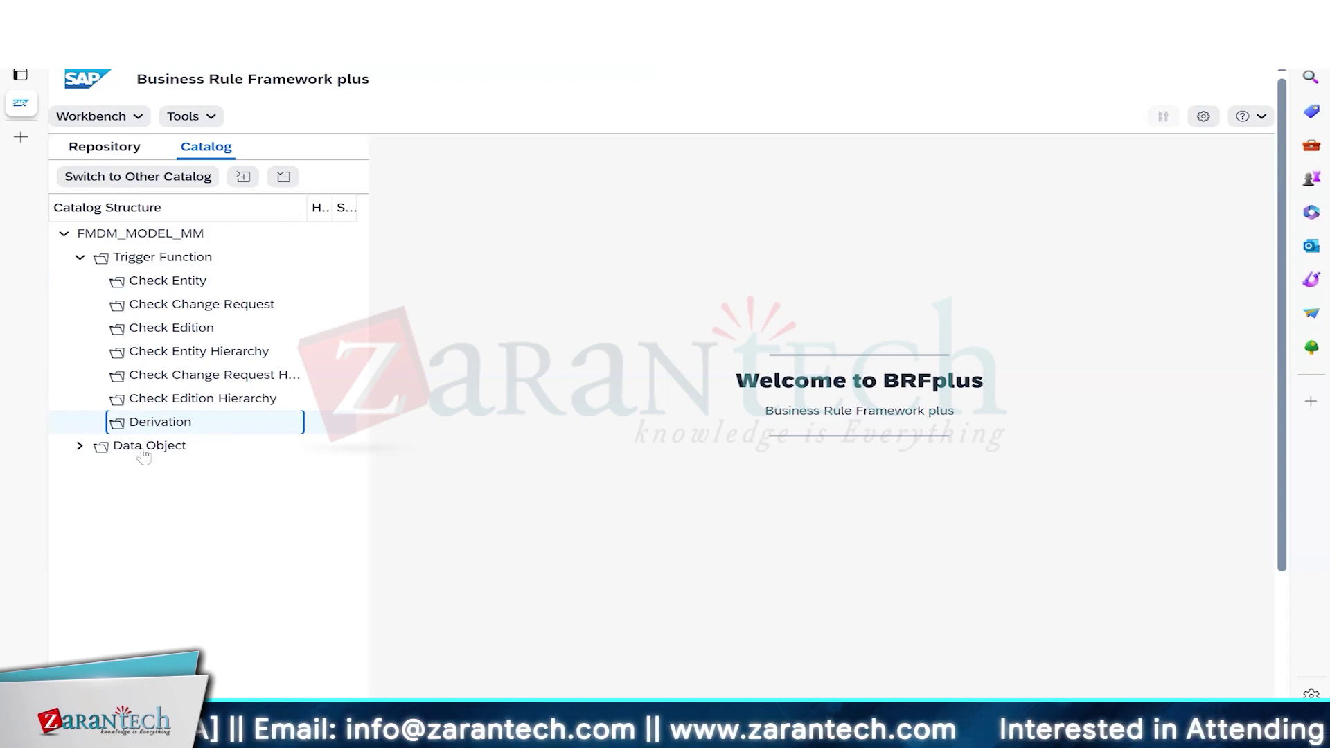
{"action": "left_click", "coordinate": [158, 284]}
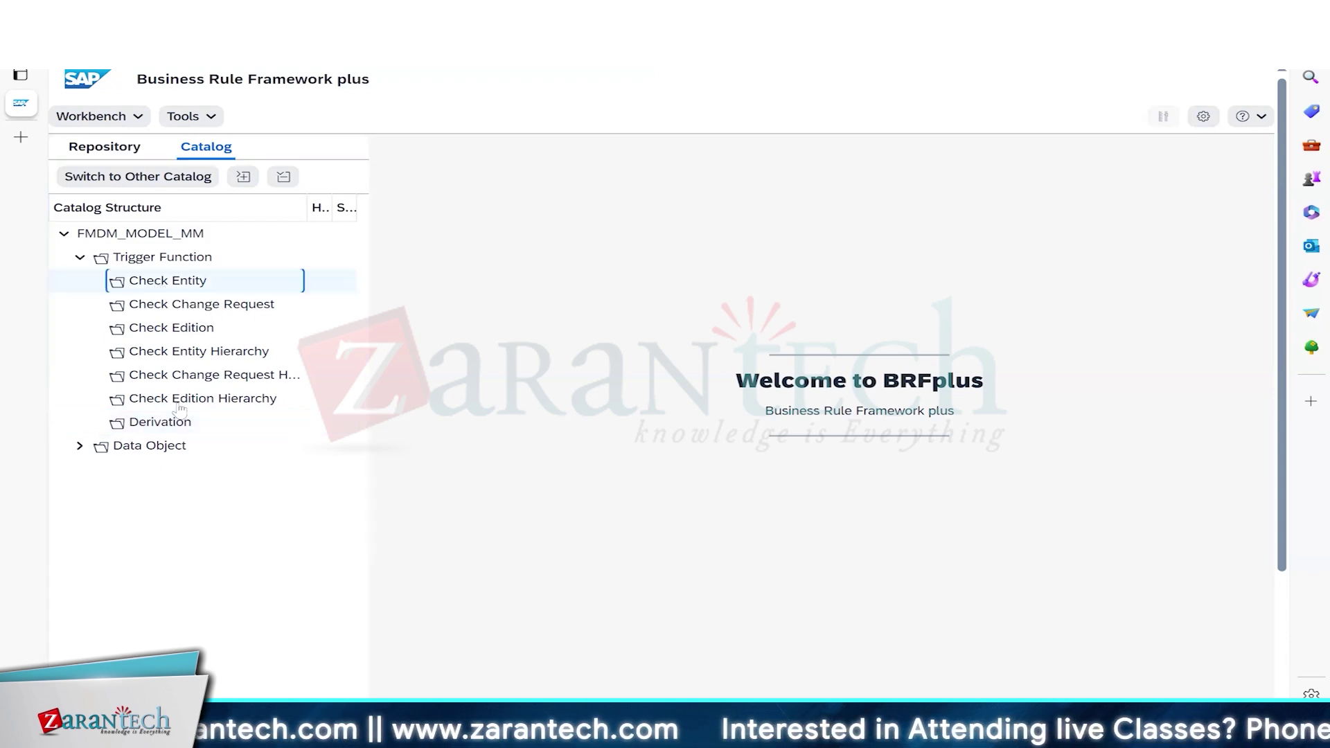
{"action": "left_click", "coordinate": [176, 430]}
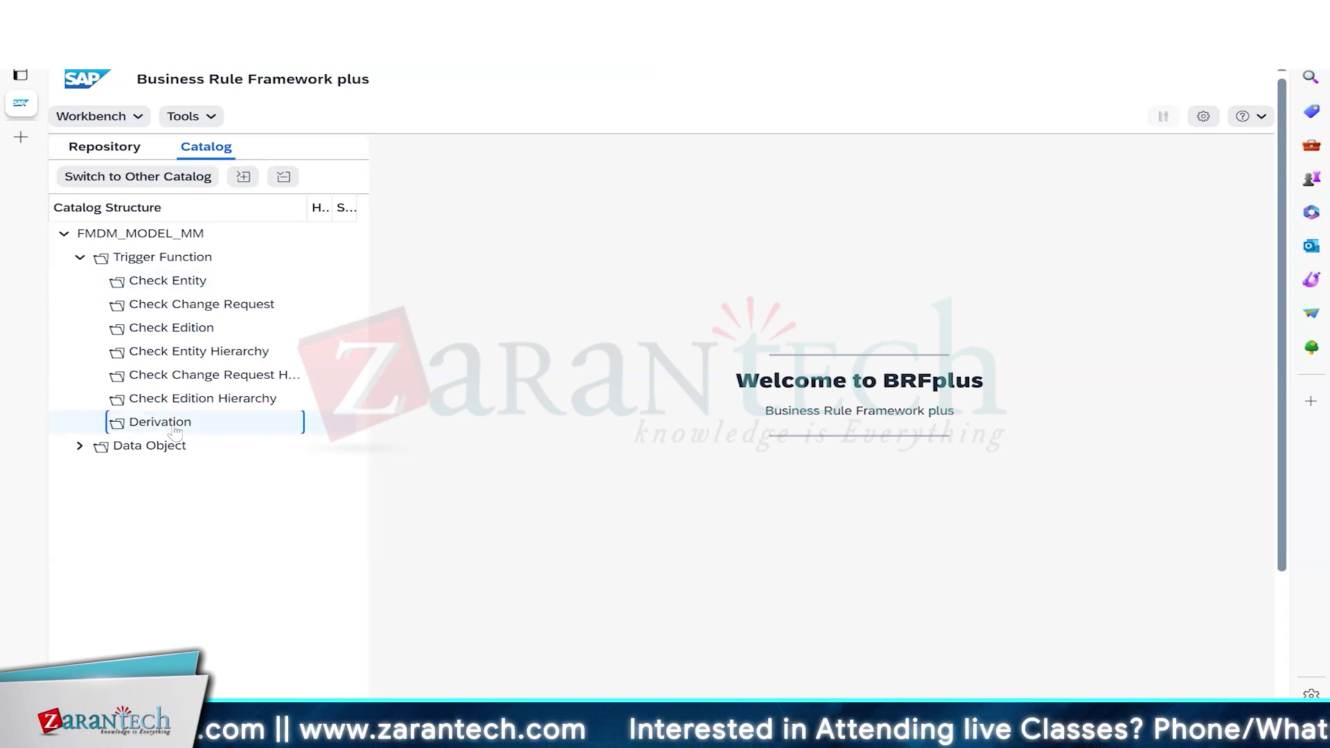
{"action": "left_click", "coordinate": [162, 284]}
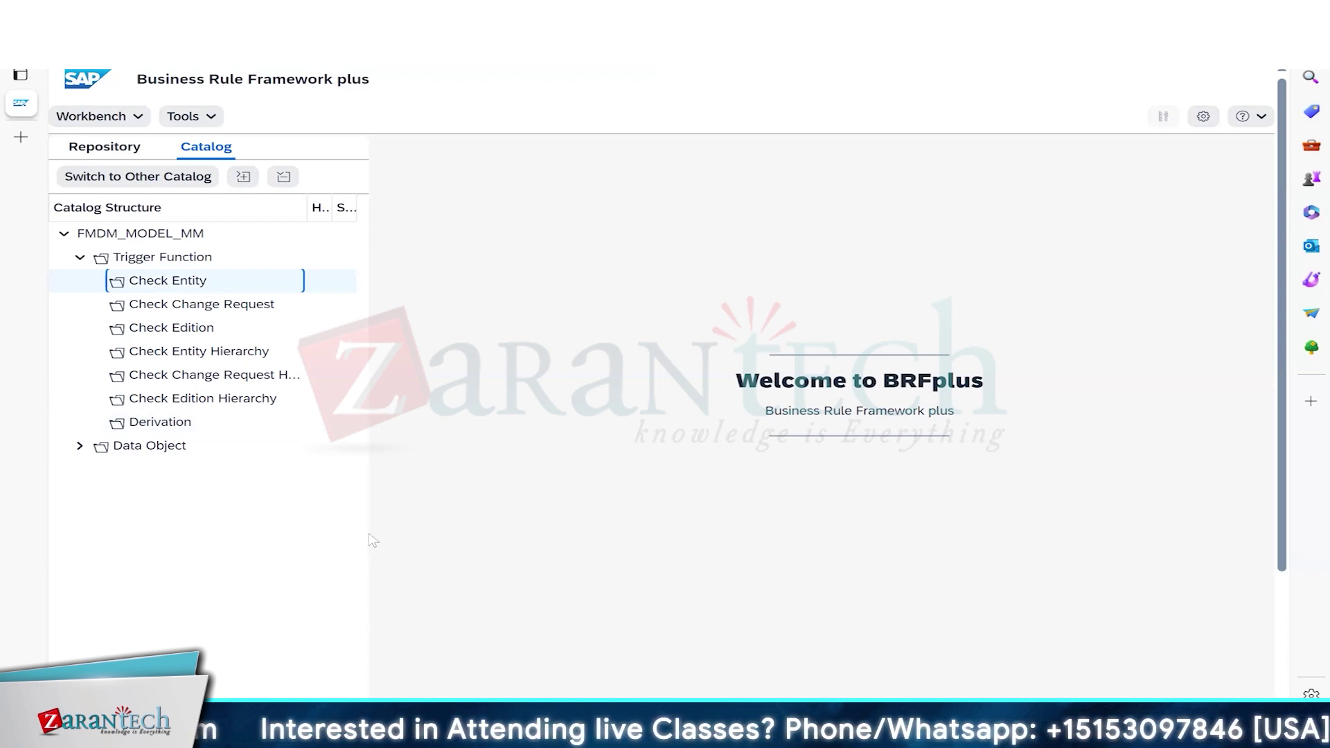
Start a new function as an object node under Check Entity, beginning its name with CHECK_.
{"action": "right_click", "coordinate": [176, 289]}
{"action": "mouse_move", "coordinate": [233, 352]}
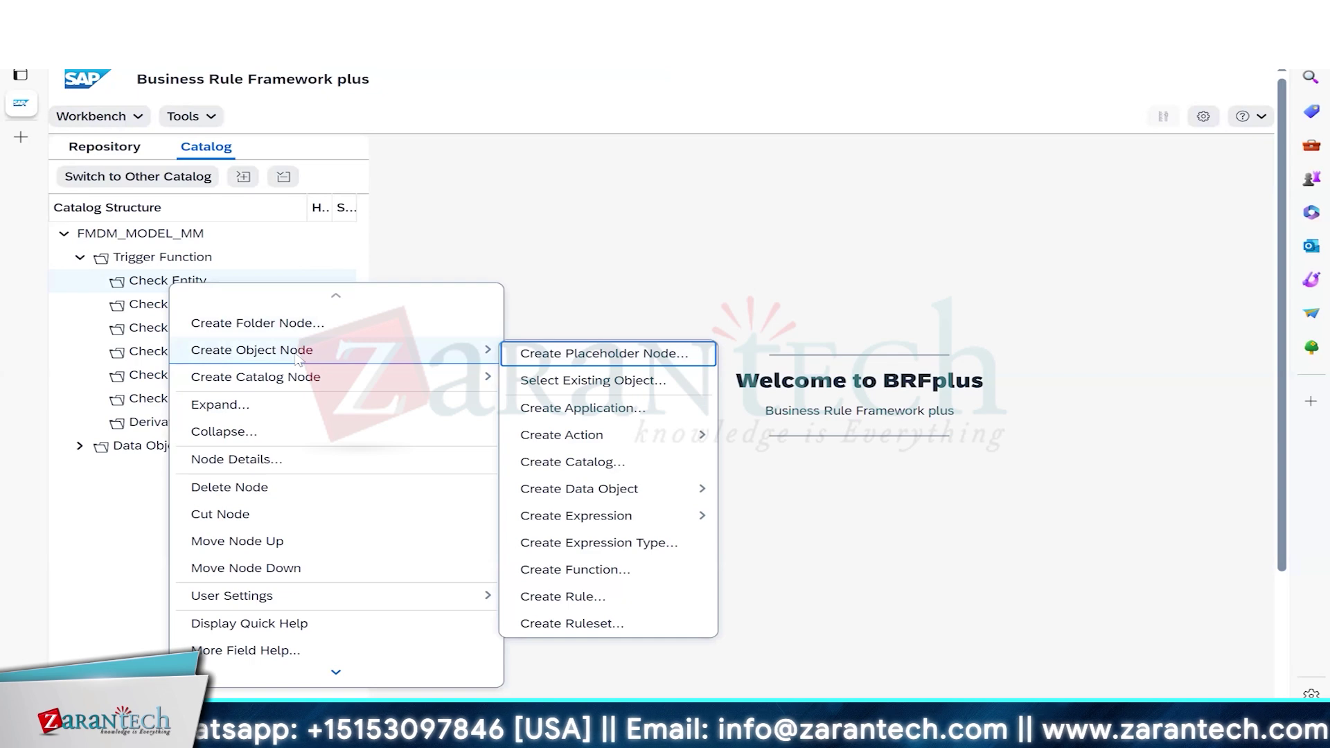
{"action": "left_click", "coordinate": [610, 572]}
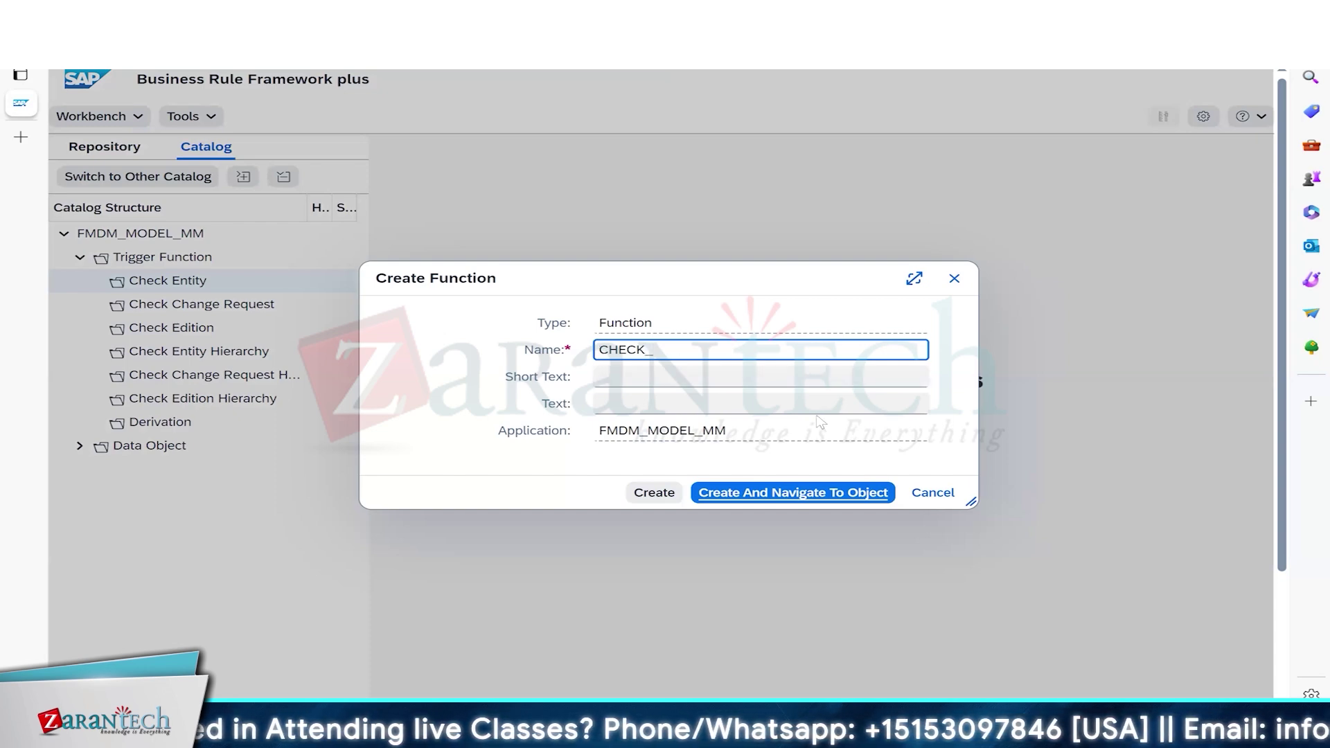
{"action": "key", "text": "shift+Left"}
{"action": "key", "text": "shift+Left"}
{"action": "key", "text": "shift+Left"}
{"action": "key", "text": "shift+Left"}
{"action": "key", "text": "shift+Left"}
{"action": "key", "text": "shift+Left"}
{"action": "key", "text": "Right"}
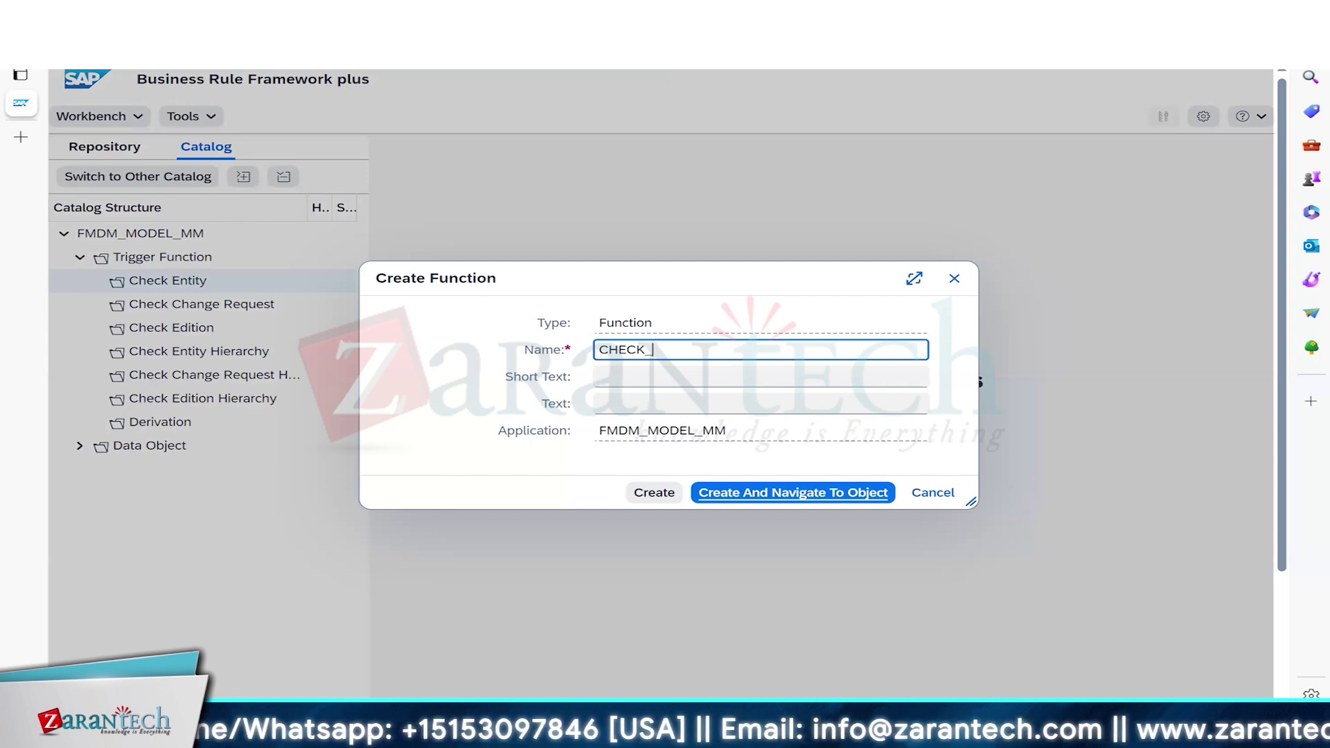
Switch to the SAP GUI Display IMG window, open Edit Data Model under Data Modeling, and visualize the MM data model.
{"action": "mouse_move", "coordinate": [803, 729]}
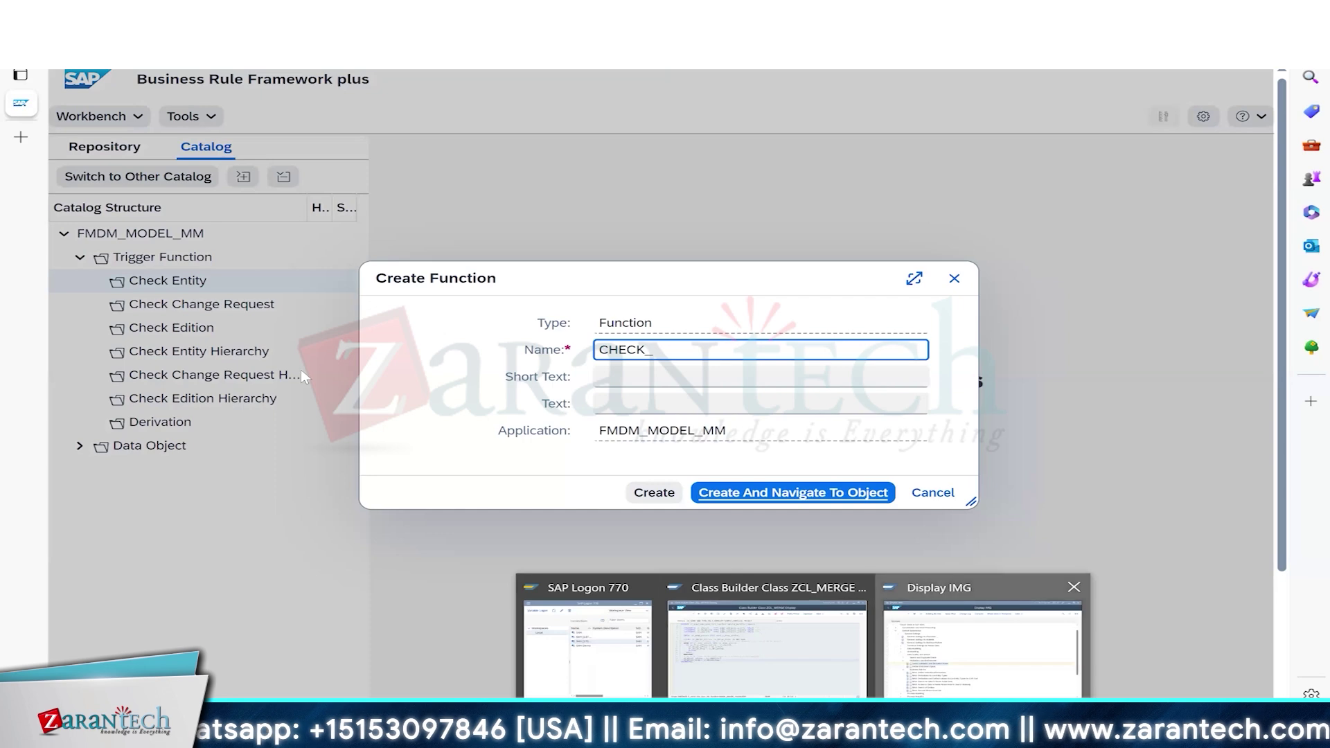
{"action": "left_click", "coordinate": [982, 644]}
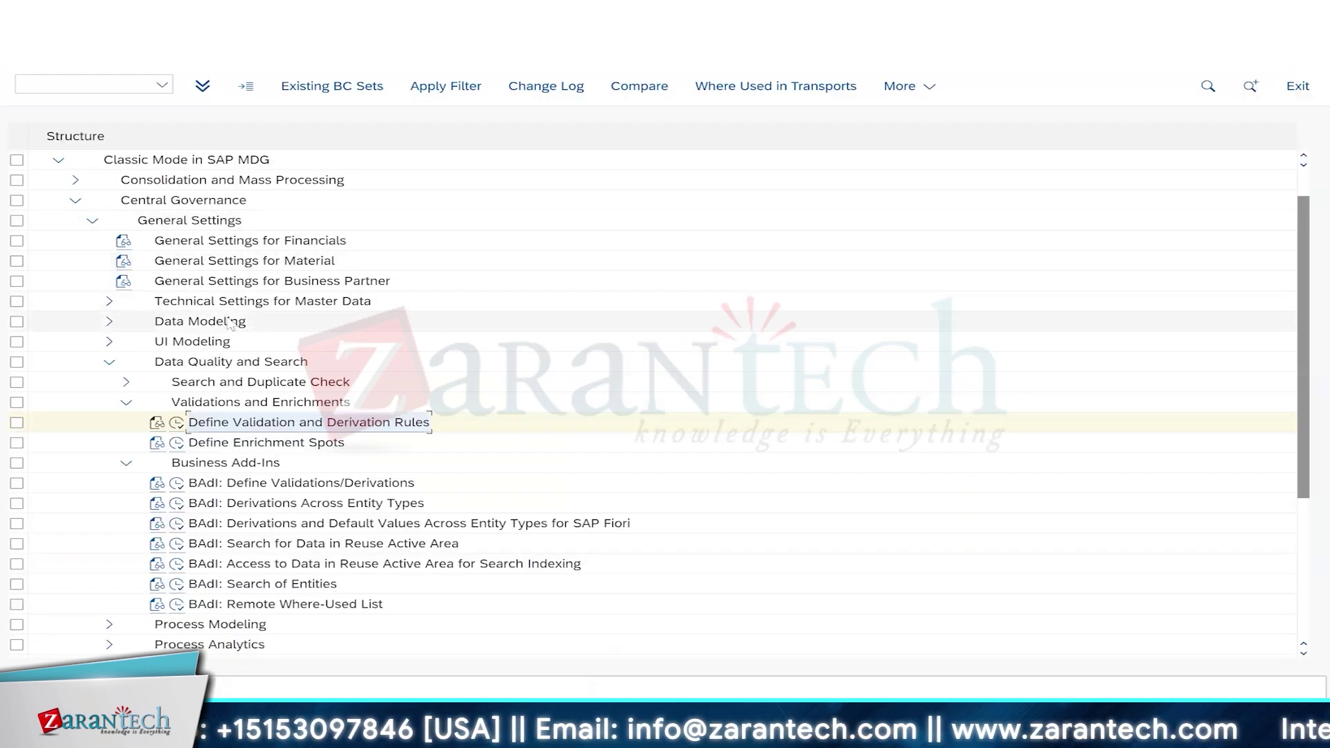
{"action": "left_click", "coordinate": [110, 322]}
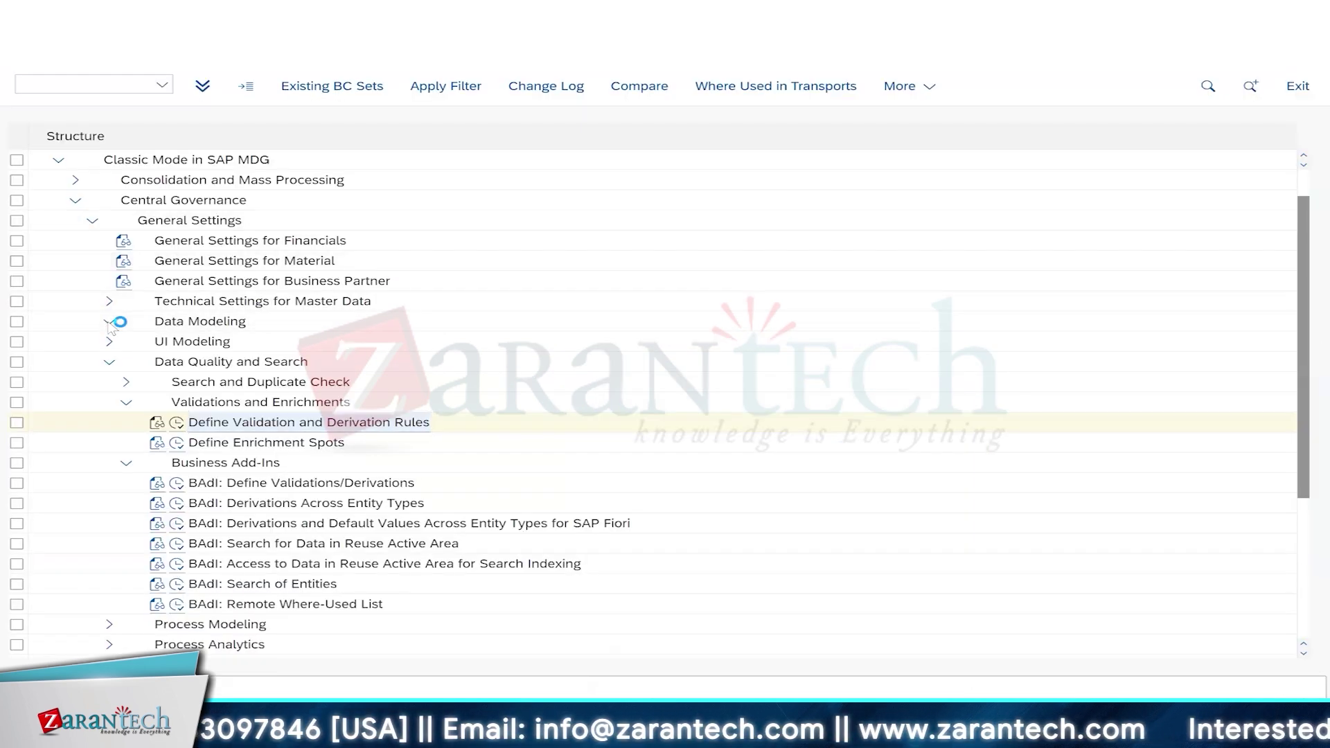
{"action": "left_click", "coordinate": [169, 342]}
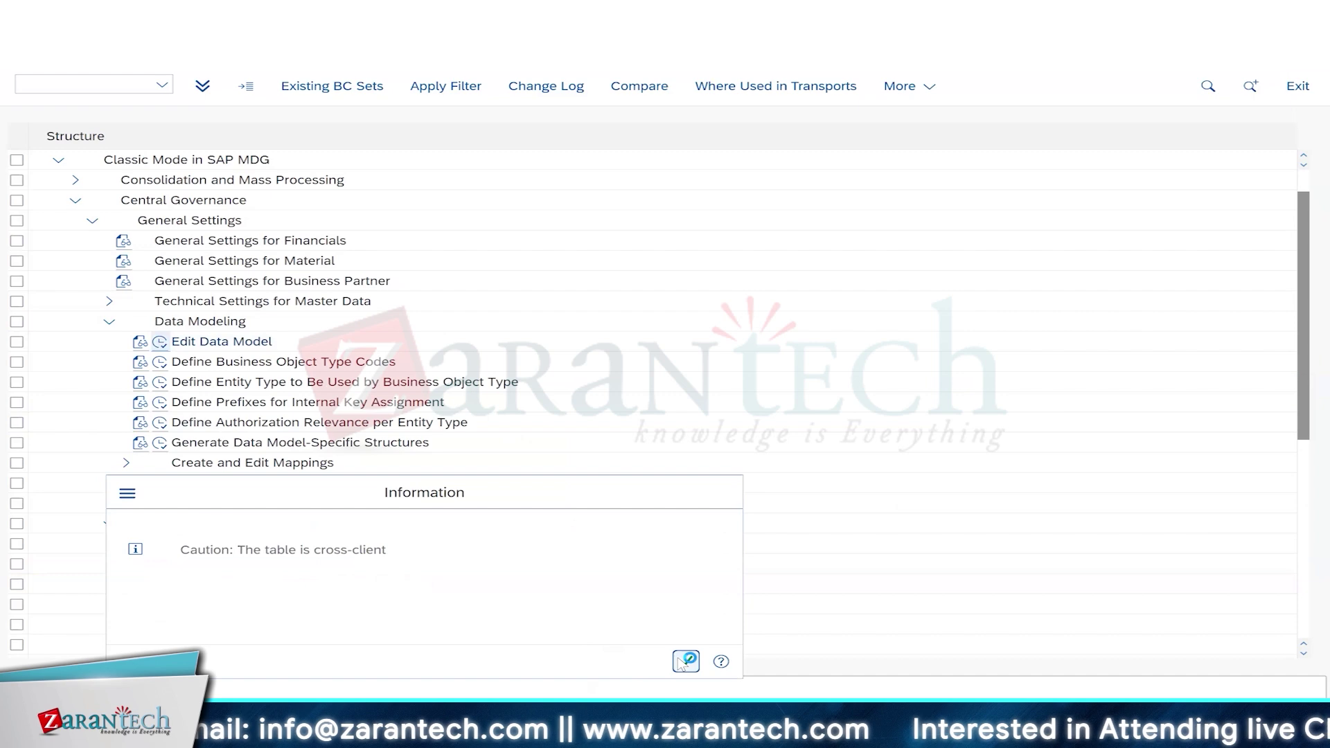
{"action": "left_click", "coordinate": [684, 661]}
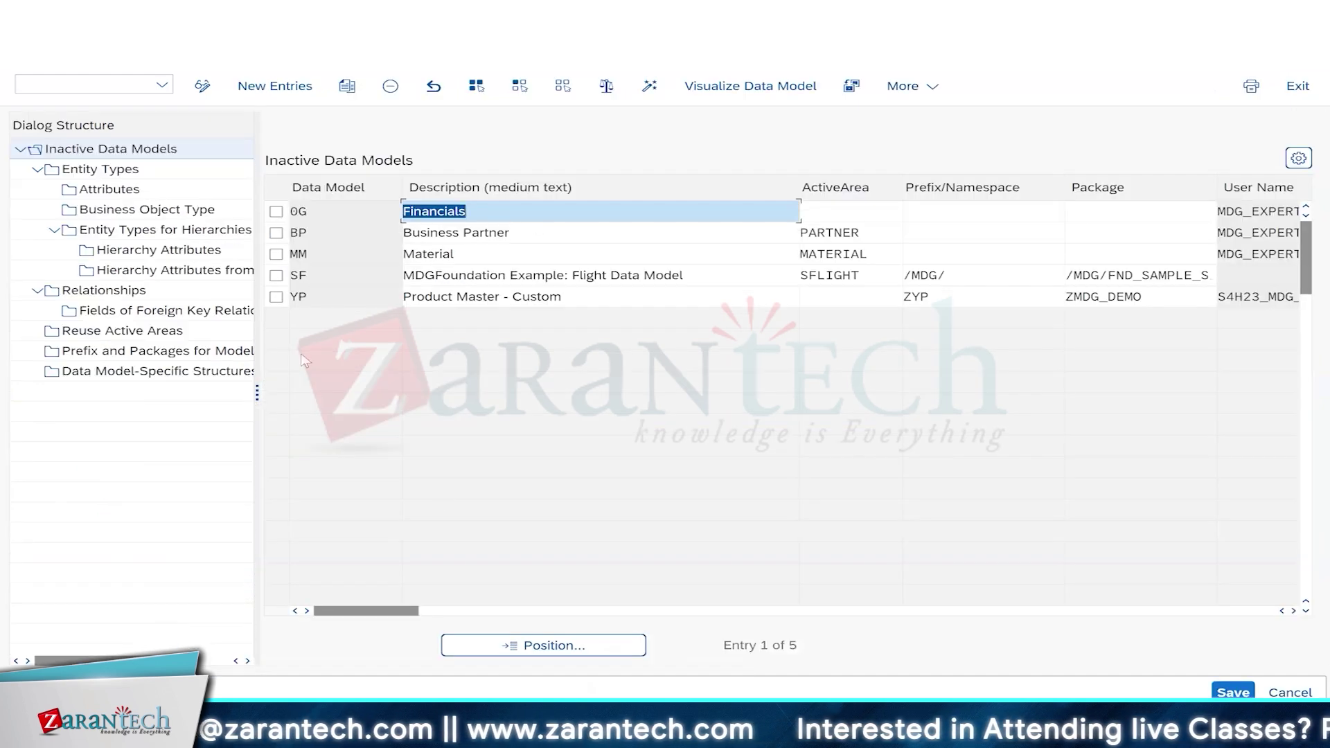
{"action": "left_click", "coordinate": [276, 254]}
{"action": "left_click", "coordinate": [714, 87]}
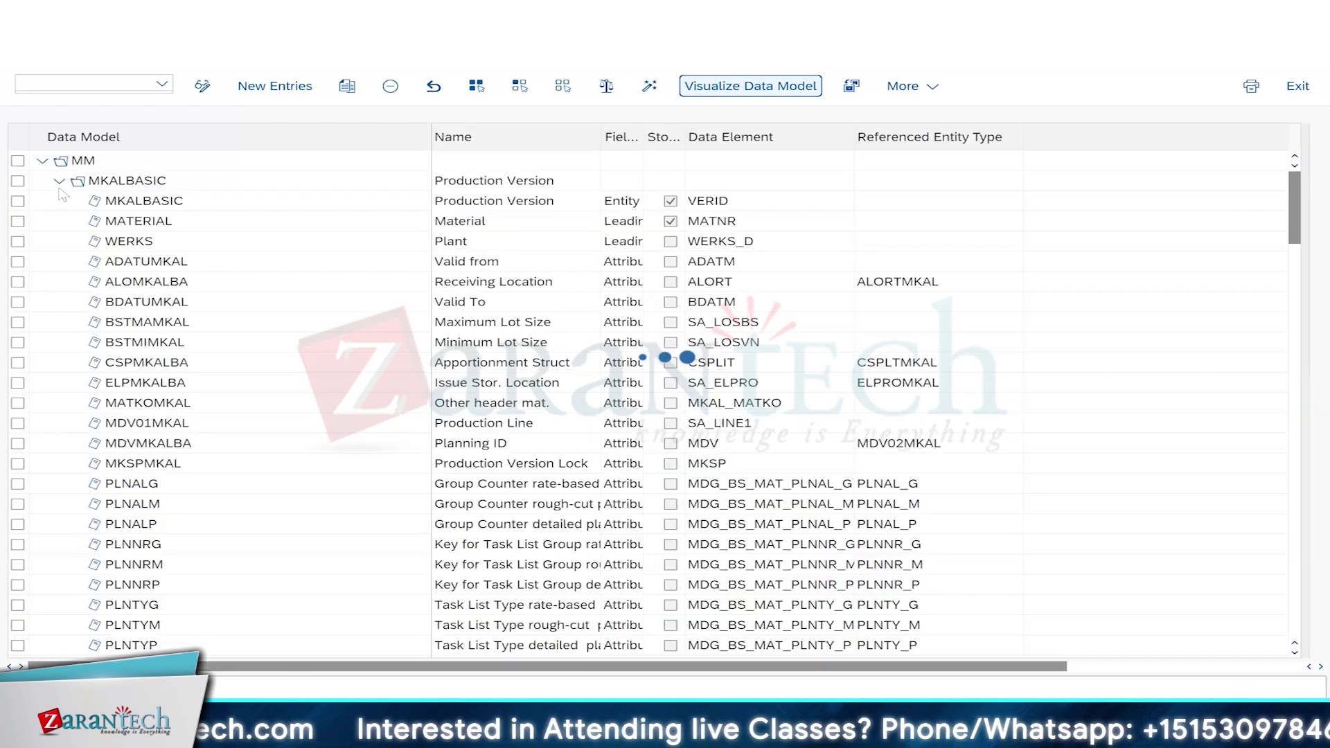
Collapse the MM data model hierarchy and expand only the MATERIAL entity type for Basic Data.
{"action": "left_click", "coordinate": [302, 90]}
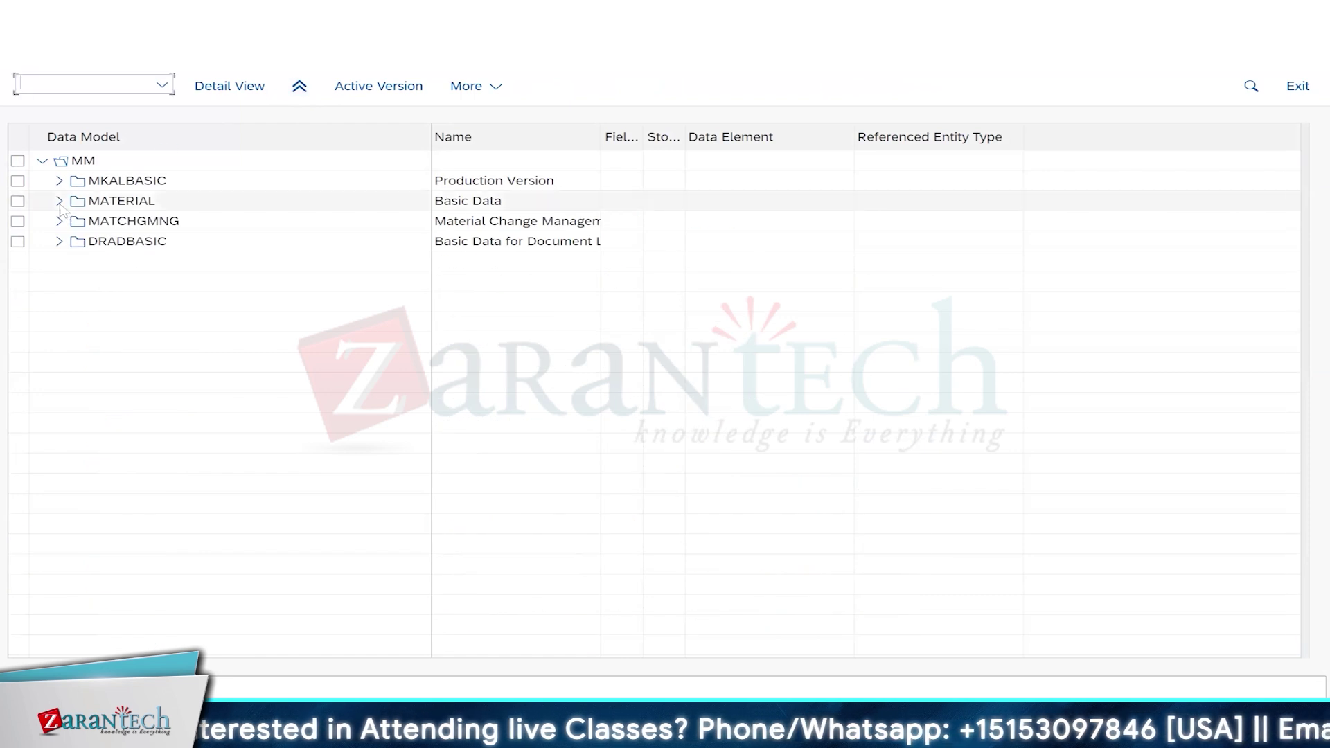
{"action": "left_click", "coordinate": [60, 202]}
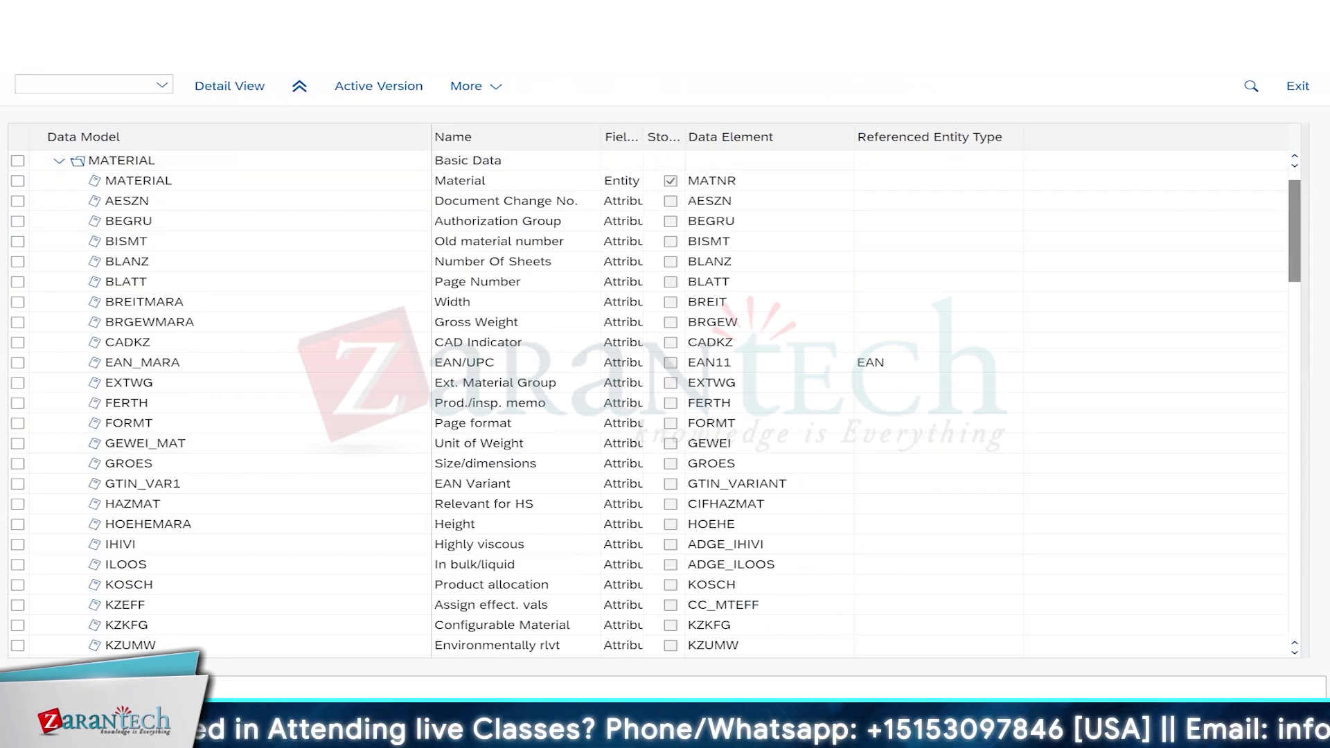
{"action": "mouse_move", "coordinate": [901, 734]}
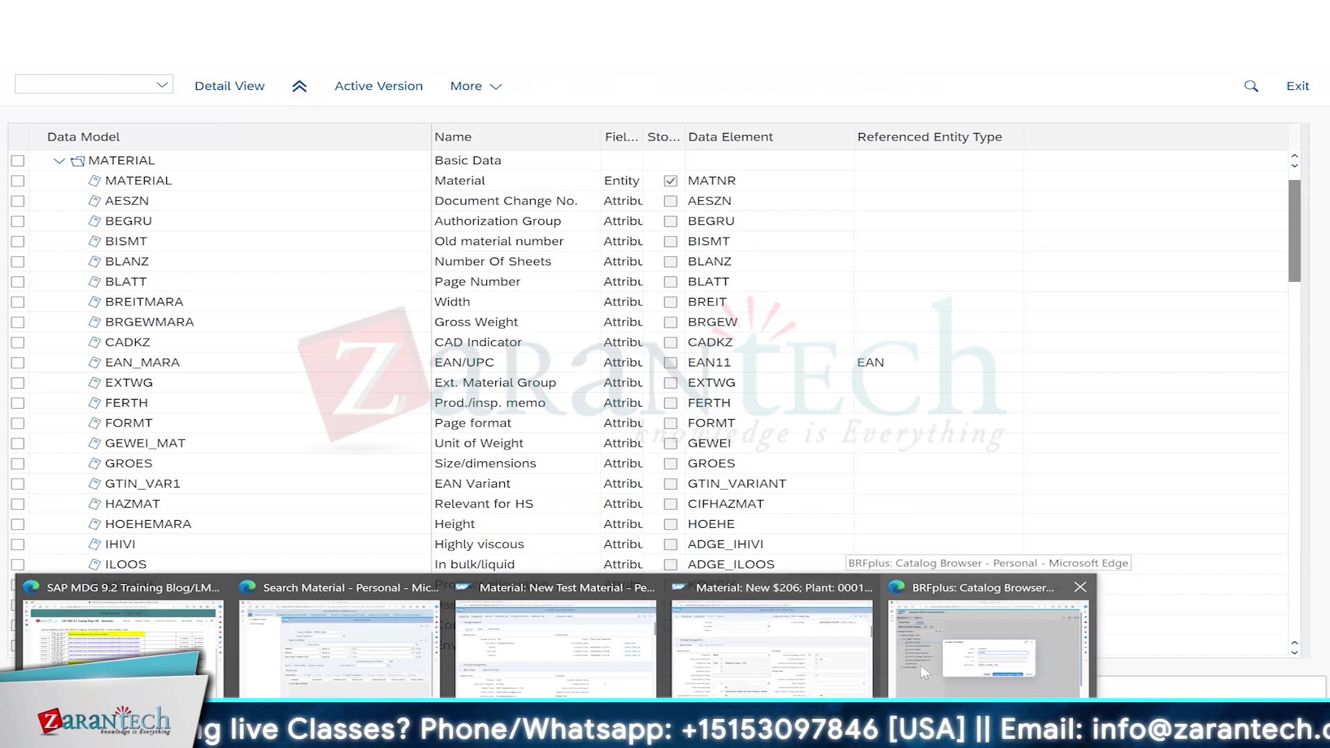
{"action": "left_click", "coordinate": [762, 647]}
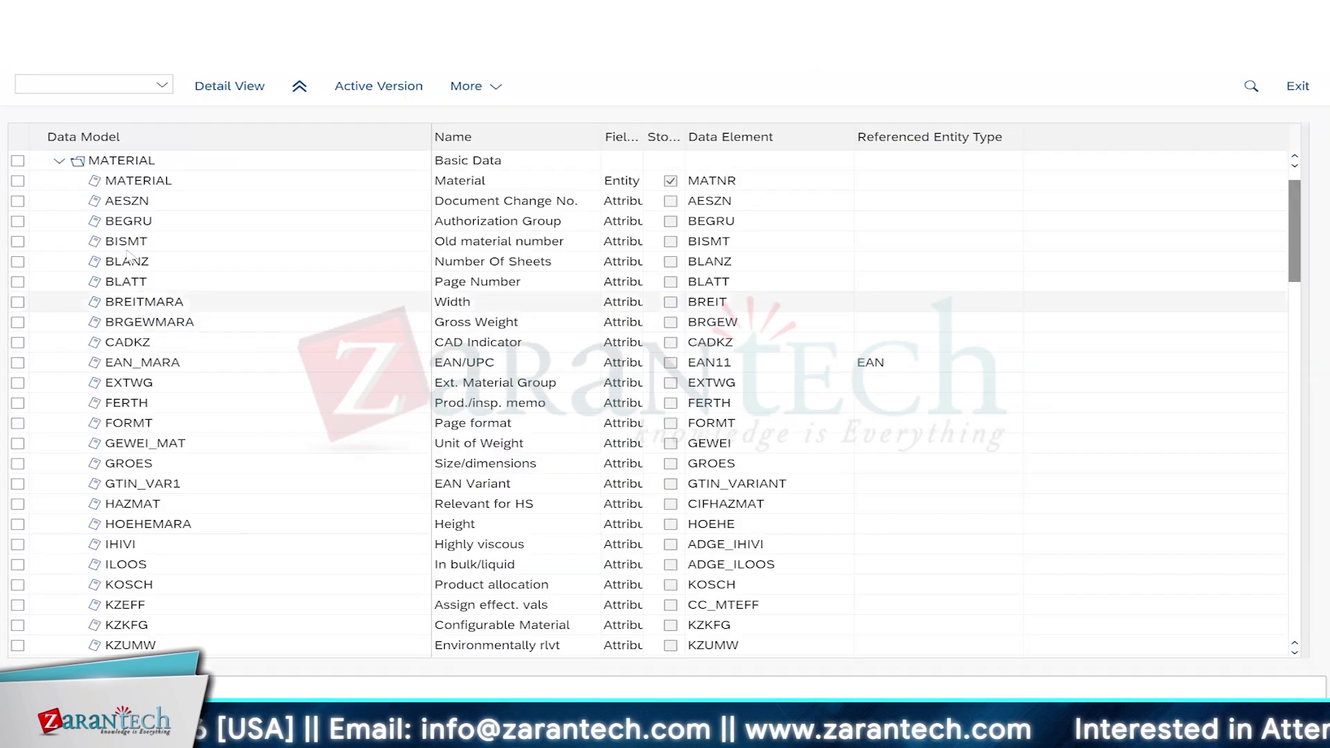
Examine the attributes of the MATERIAL entity type, marking Material Type (MTART) and Old material number (BISMT).
{"action": "left_click", "coordinate": [143, 165]}
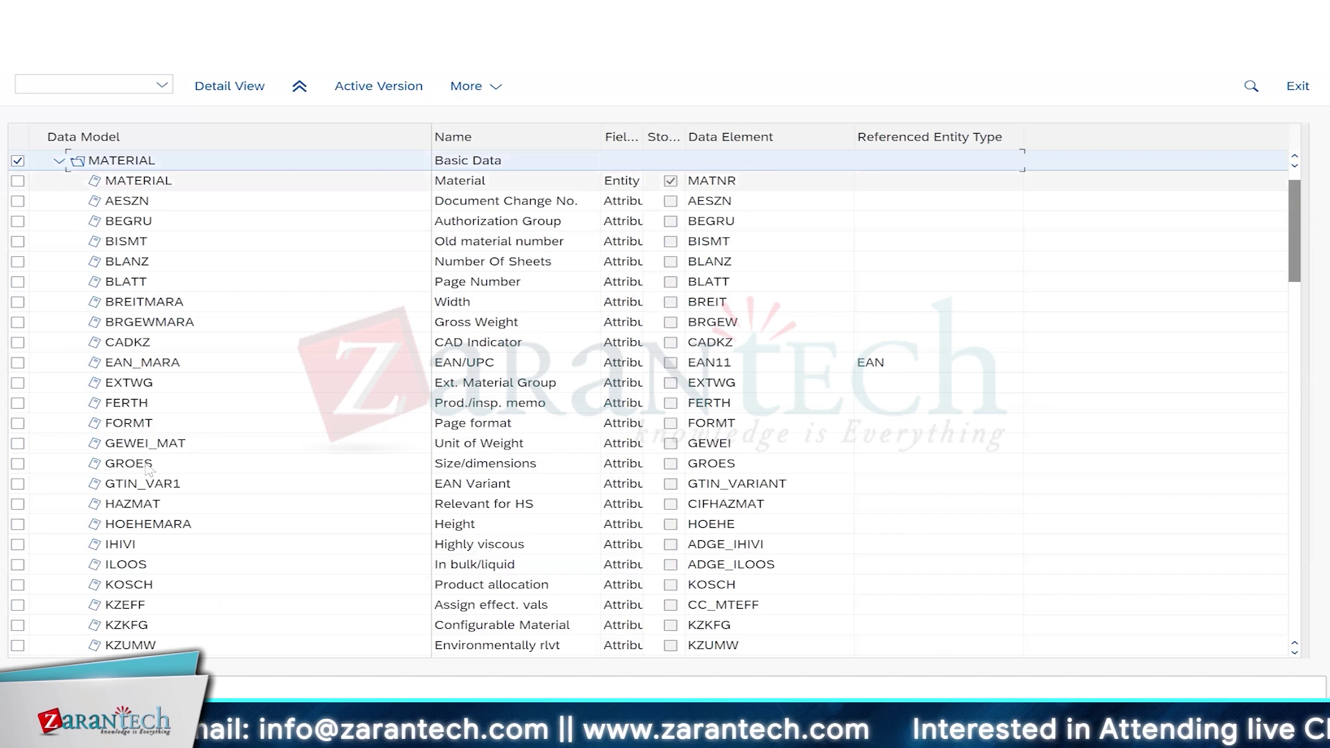
{"action": "scroll", "coordinate": [167, 532], "scroll_direction": "down", "scroll_amount": 4}
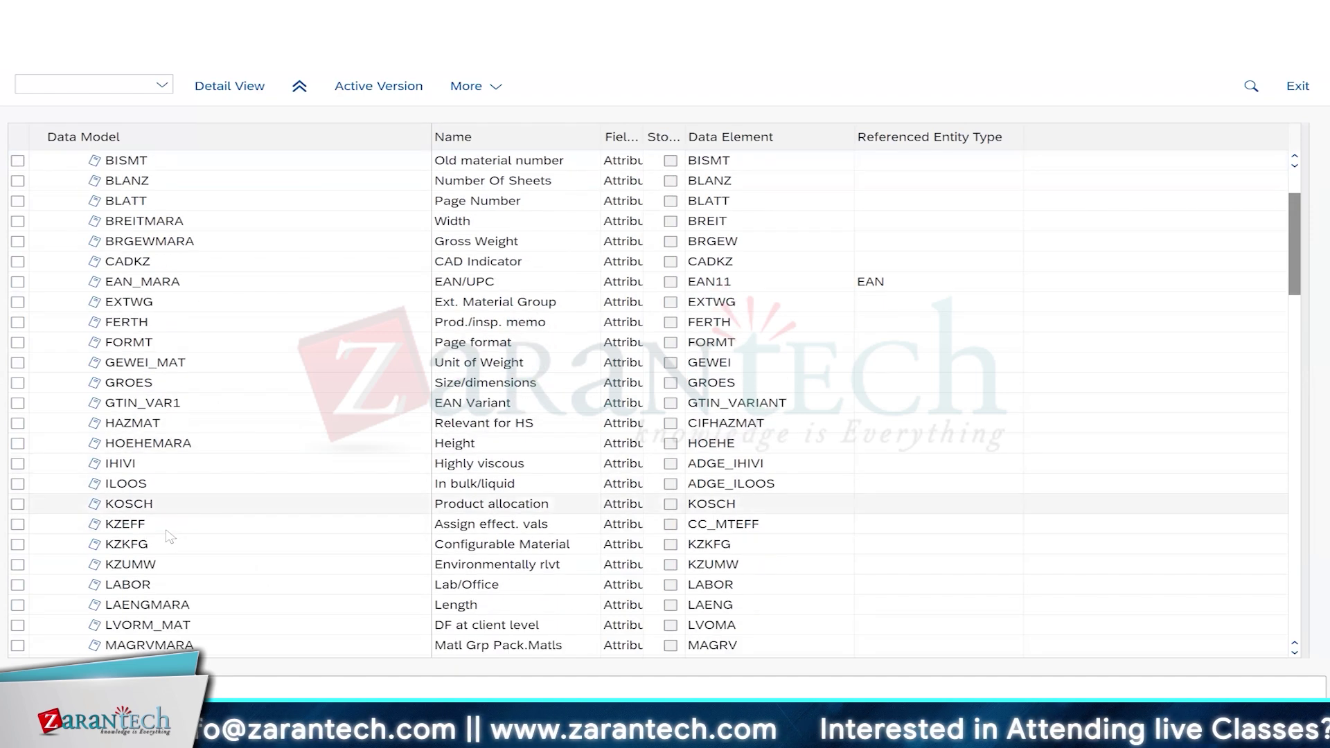
{"action": "scroll", "coordinate": [172, 539], "scroll_direction": "down", "scroll_amount": 4}
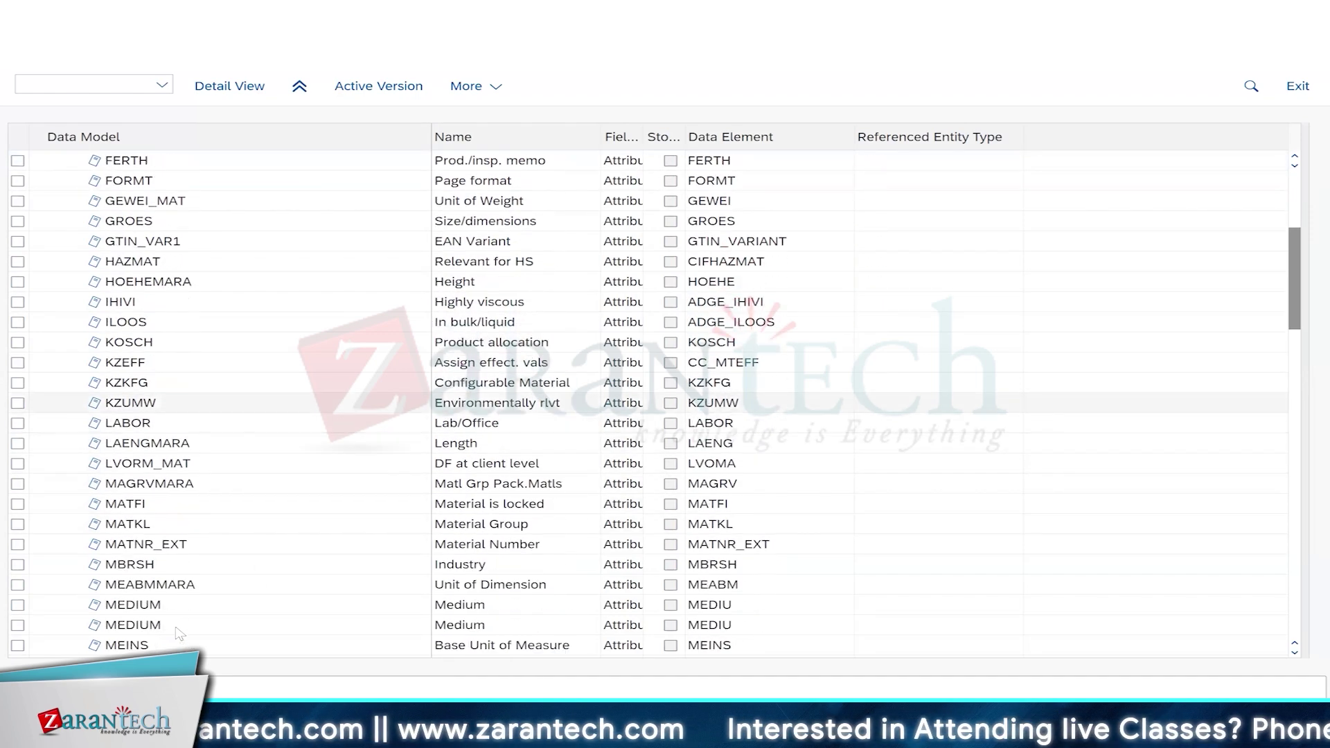
{"action": "scroll", "coordinate": [179, 565], "scroll_direction": "down", "scroll_amount": 1}
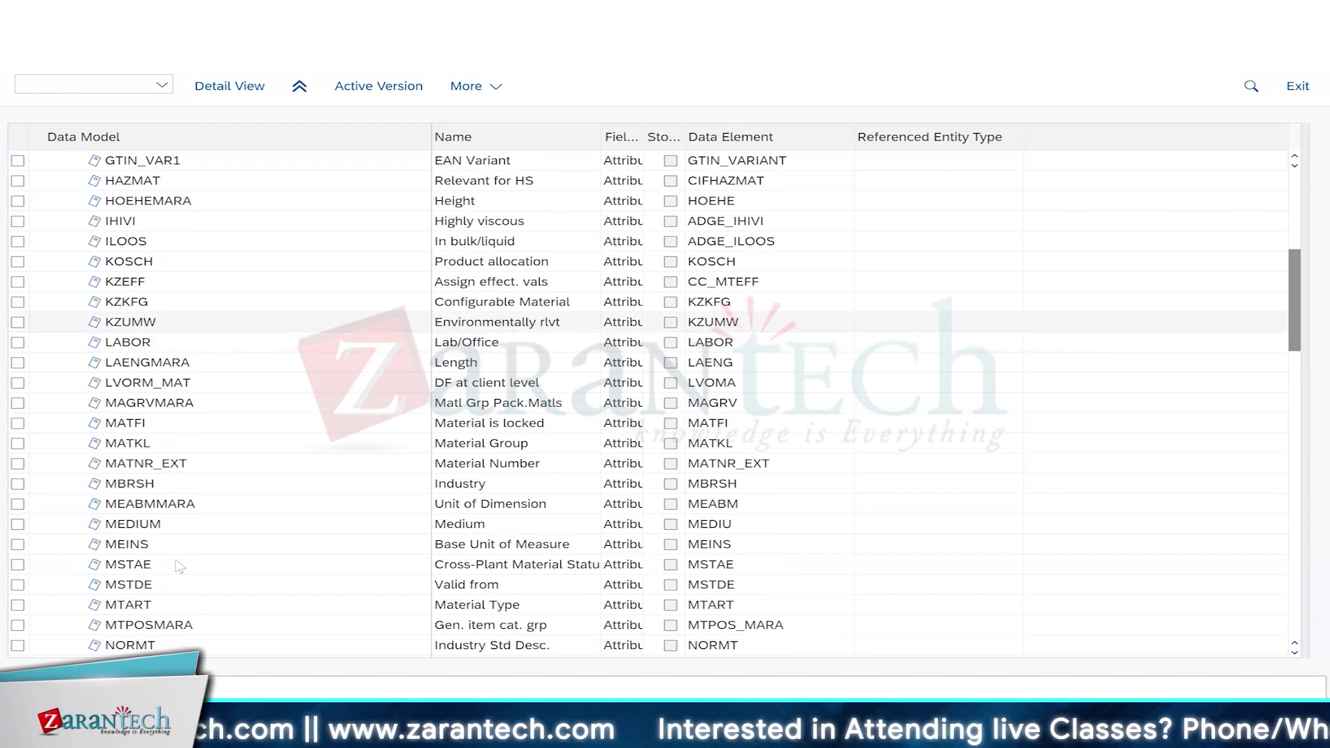
{"action": "left_click", "coordinate": [149, 608]}
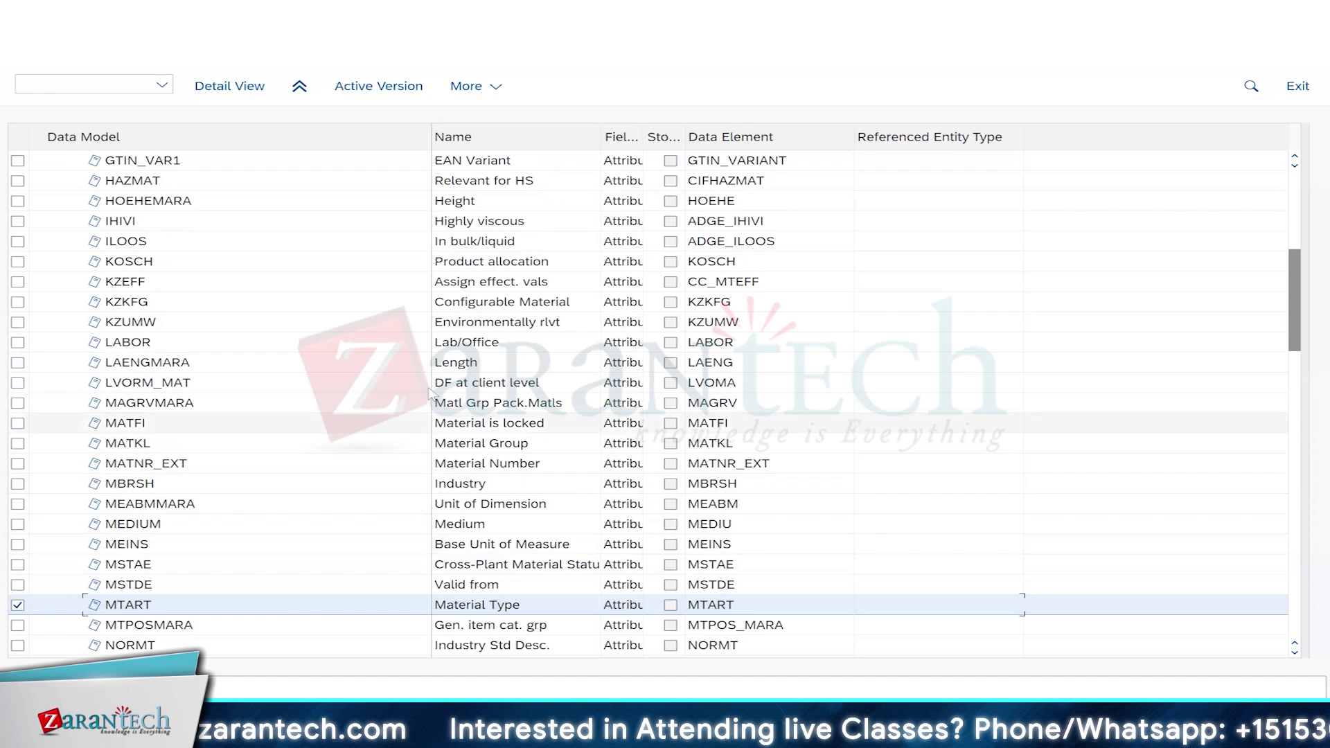
{"action": "scroll", "coordinate": [246, 376], "scroll_direction": "up", "scroll_amount": 7}
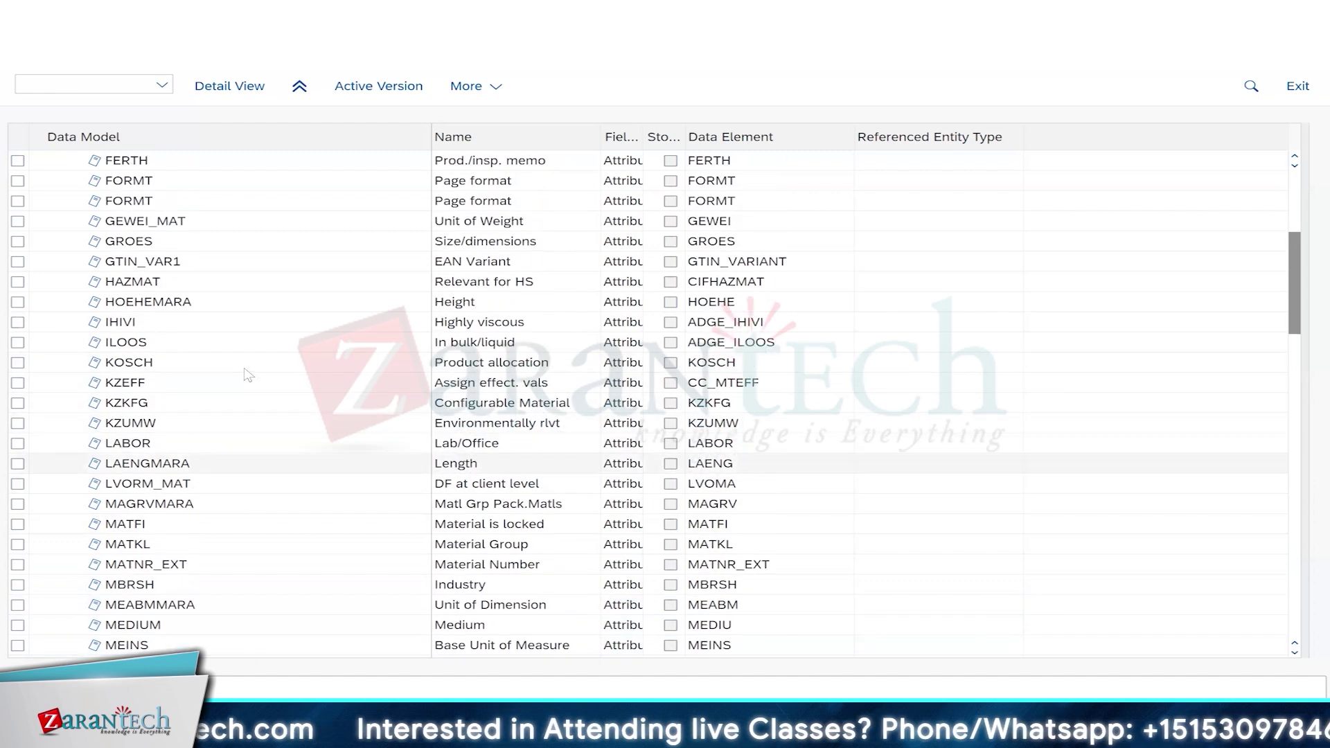
{"action": "scroll", "coordinate": [248, 376], "scroll_direction": "up", "scroll_amount": 8}
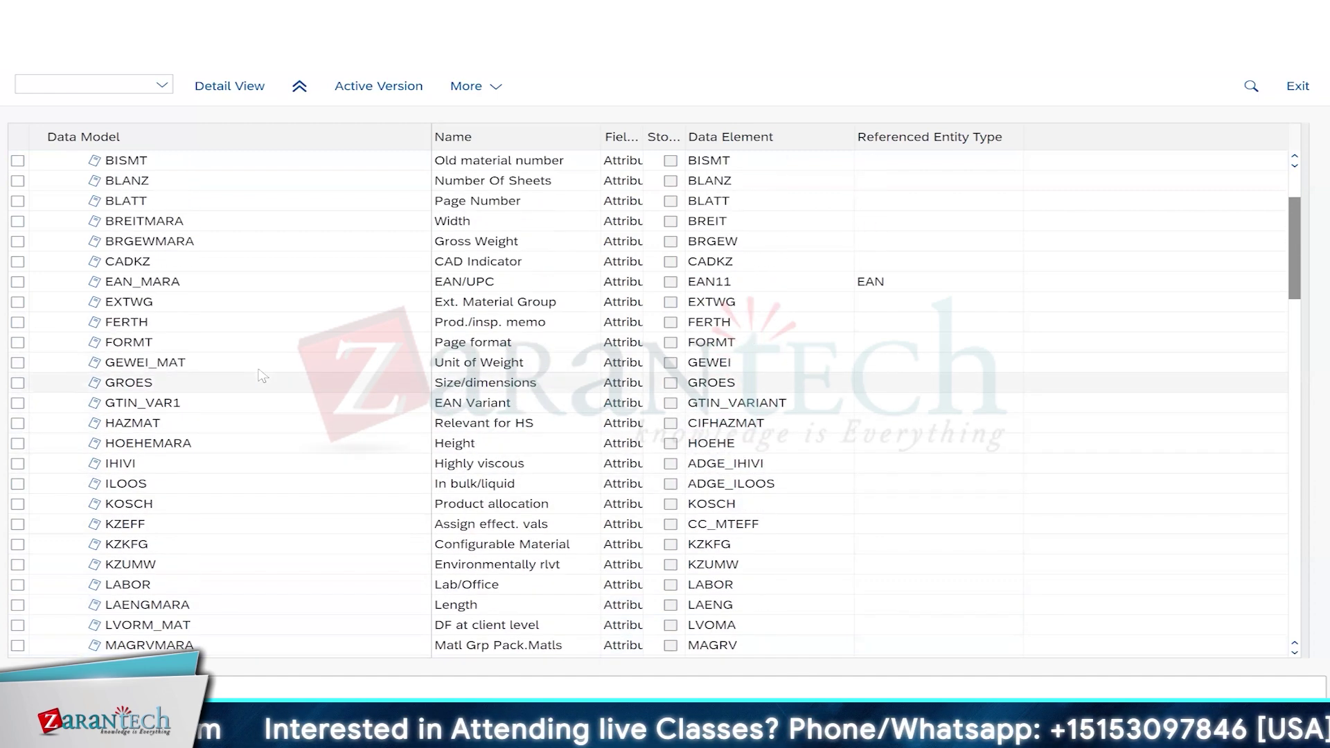
{"action": "scroll", "coordinate": [262, 375], "scroll_direction": "up", "scroll_amount": 4}
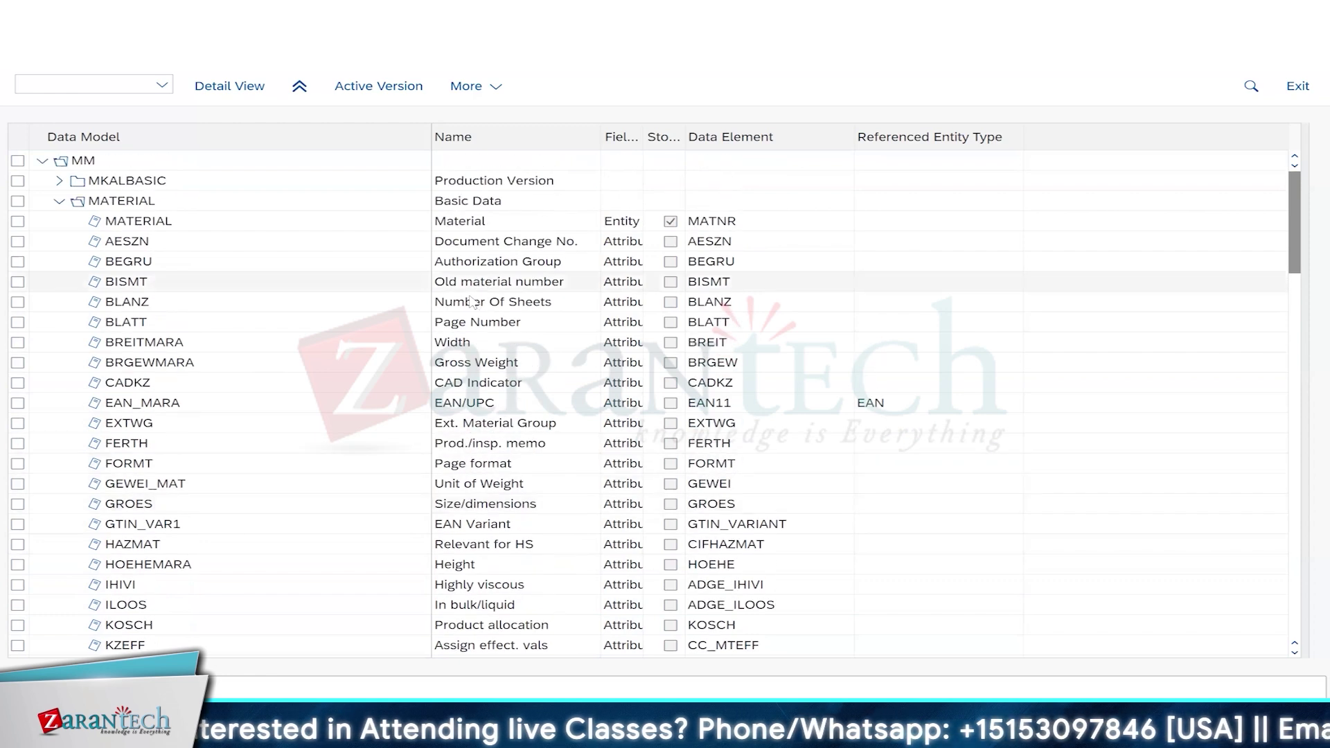
{"action": "left_click", "coordinate": [290, 284]}
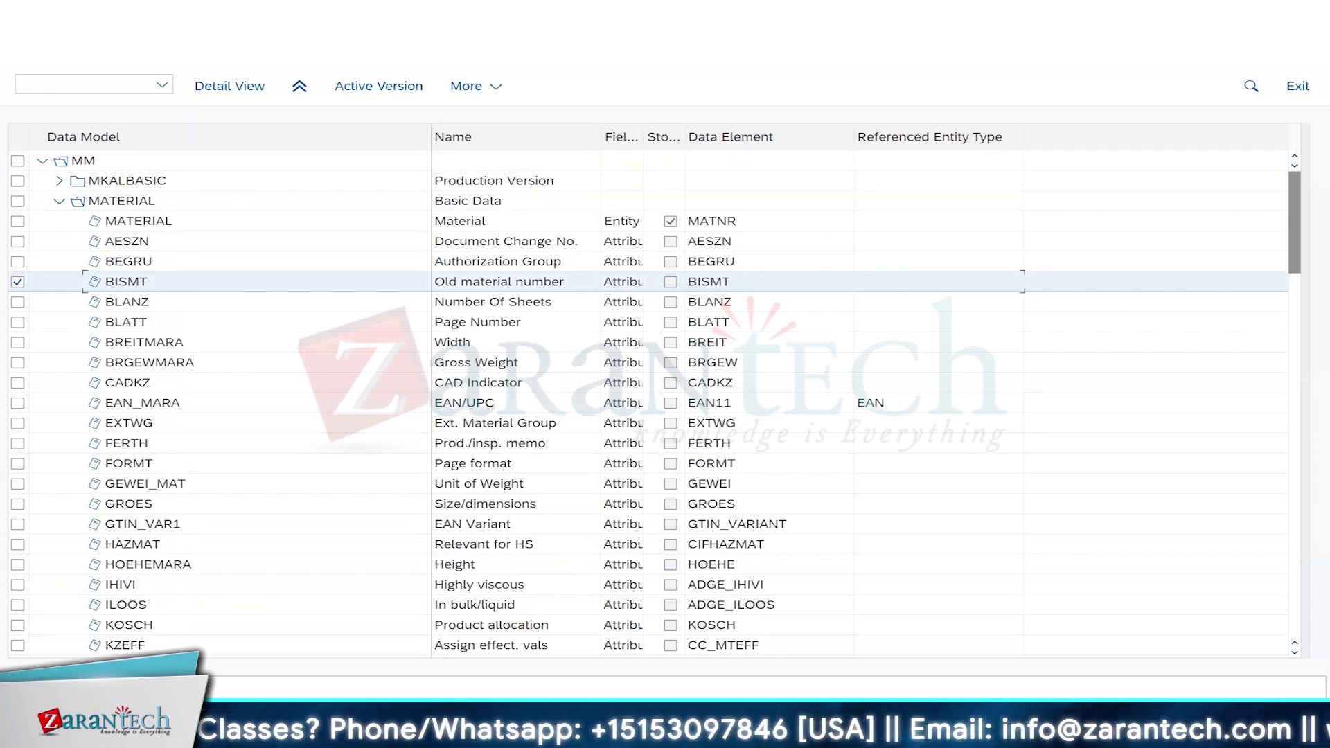
Switch back to BRFplus, complete the function name as CHECK_MATERIAL, create it and navigate to it, and accept its catalog node.
{"action": "key", "text": "alt+Tab"}
{"action": "key", "text": "alt+Tab"}
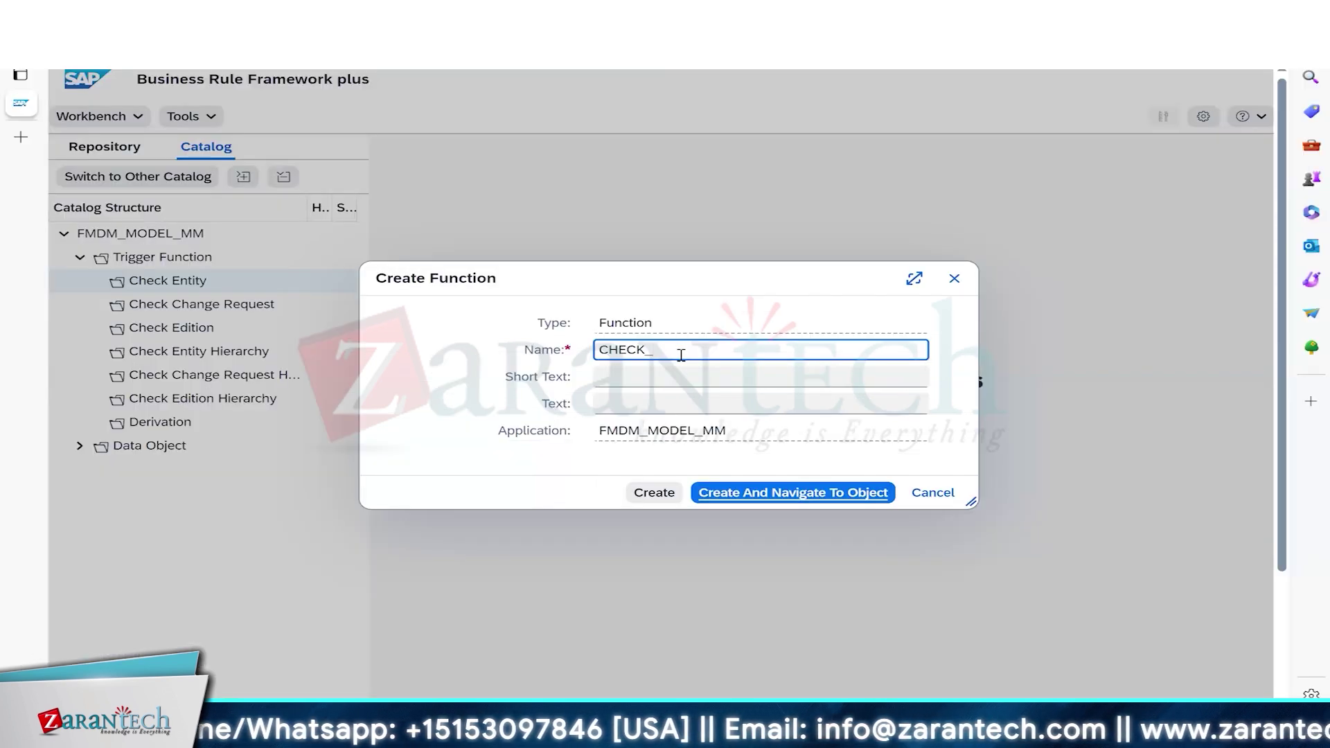
{"action": "key", "text": "alt+Tab"}
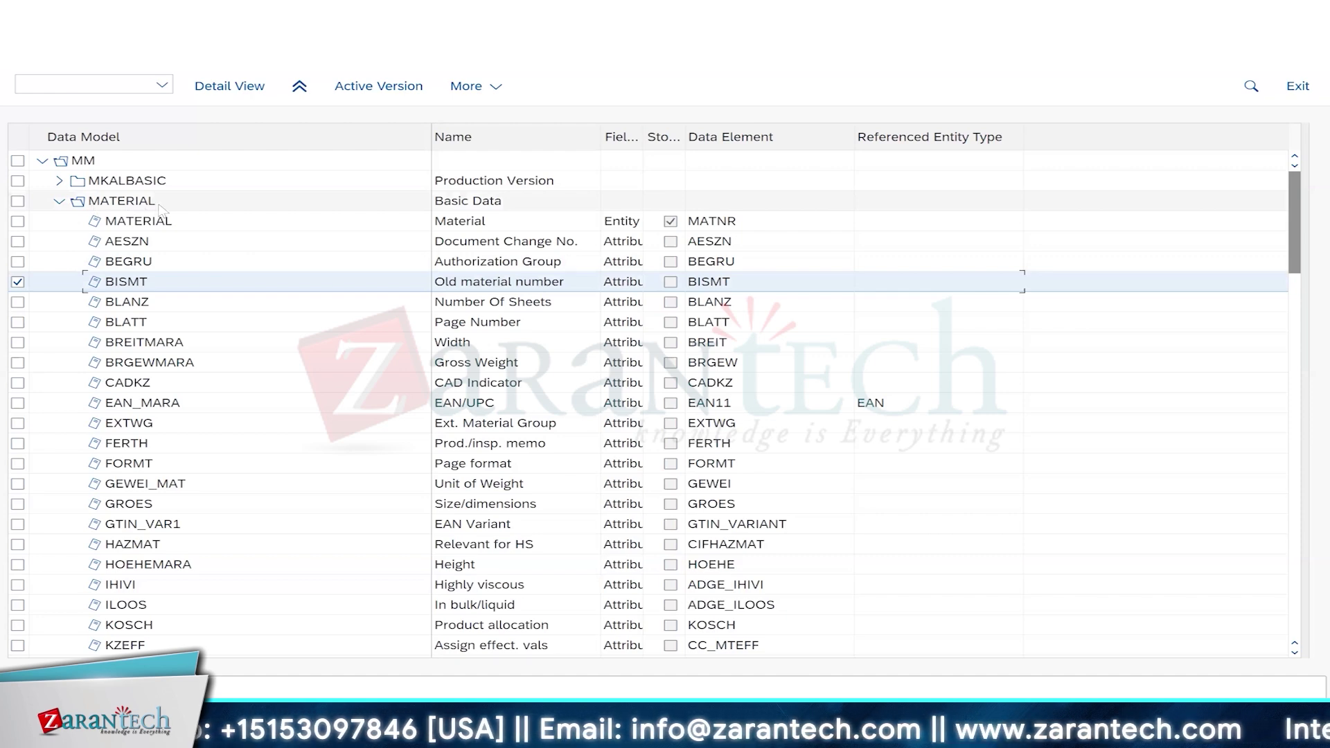
{"action": "key", "text": "alt+Tab"}
{"action": "type", "text": "MATERIAL"}
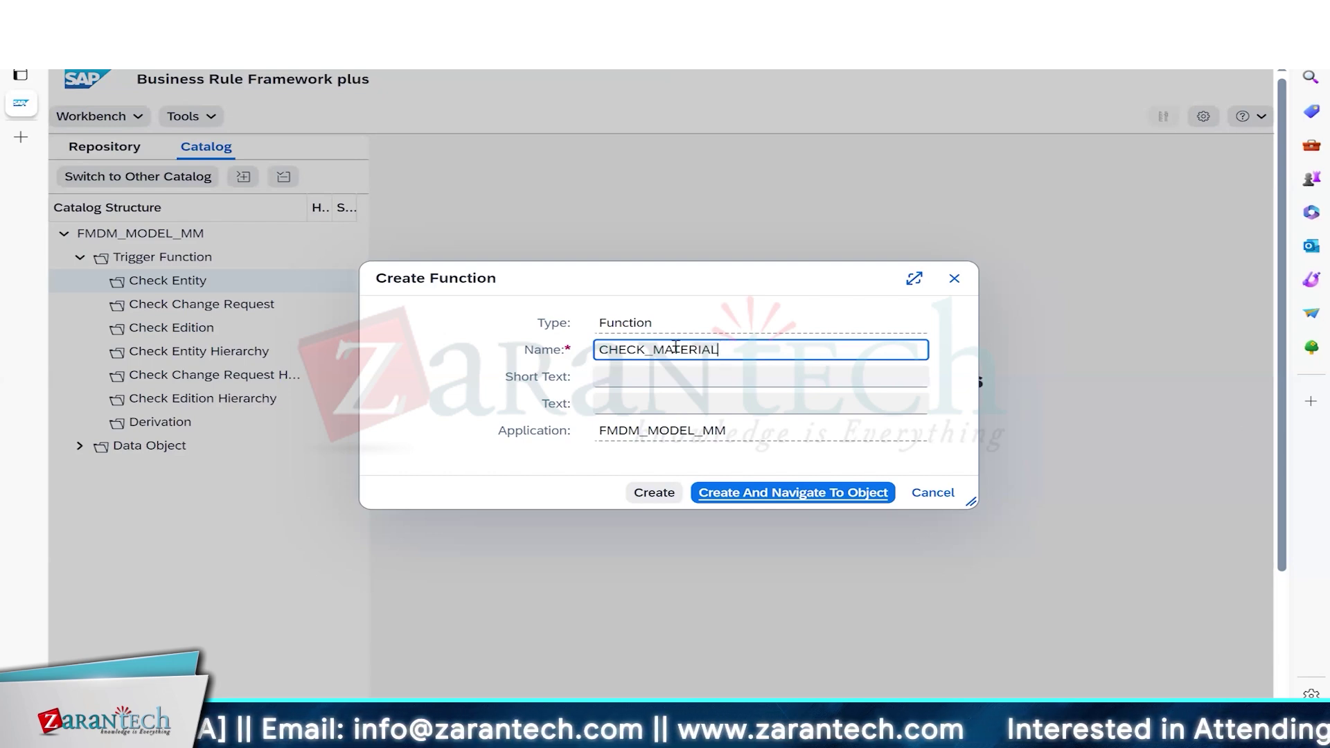
{"action": "key", "text": "ctrl+a"}
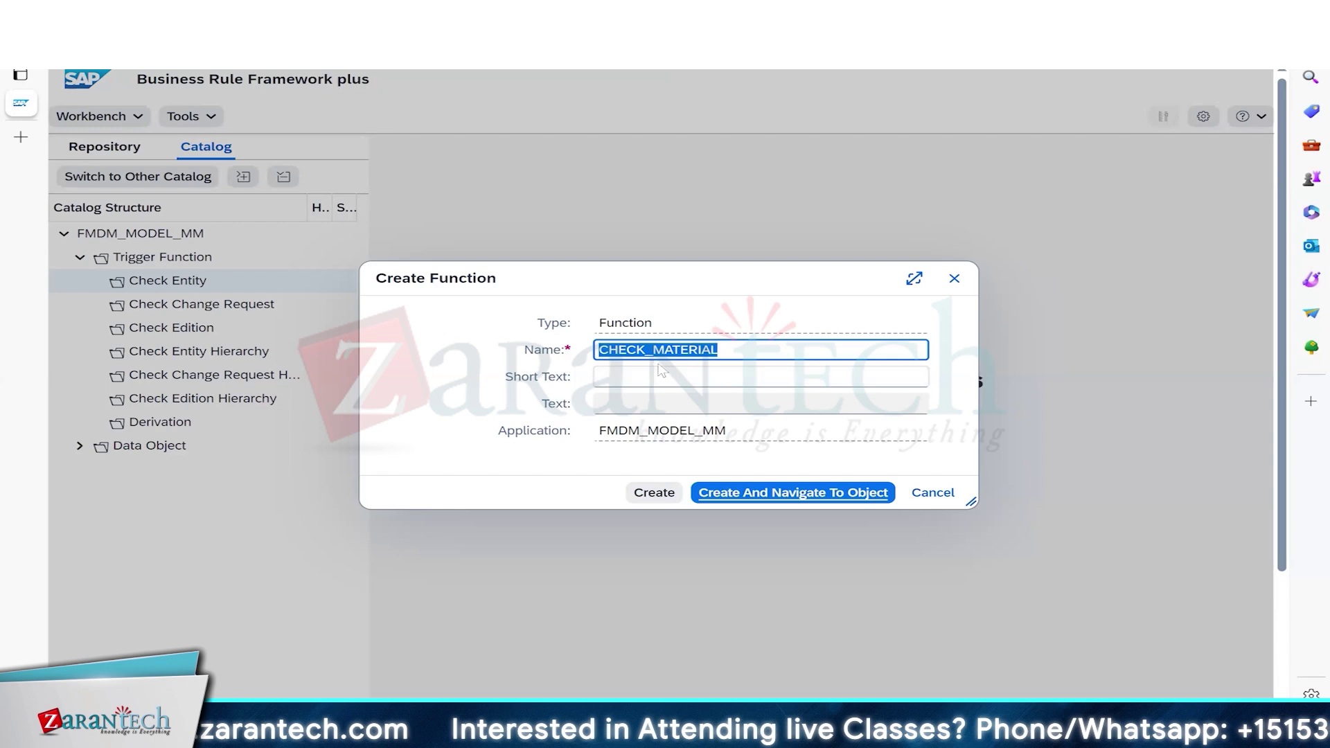
{"action": "left_click", "coordinate": [762, 495]}
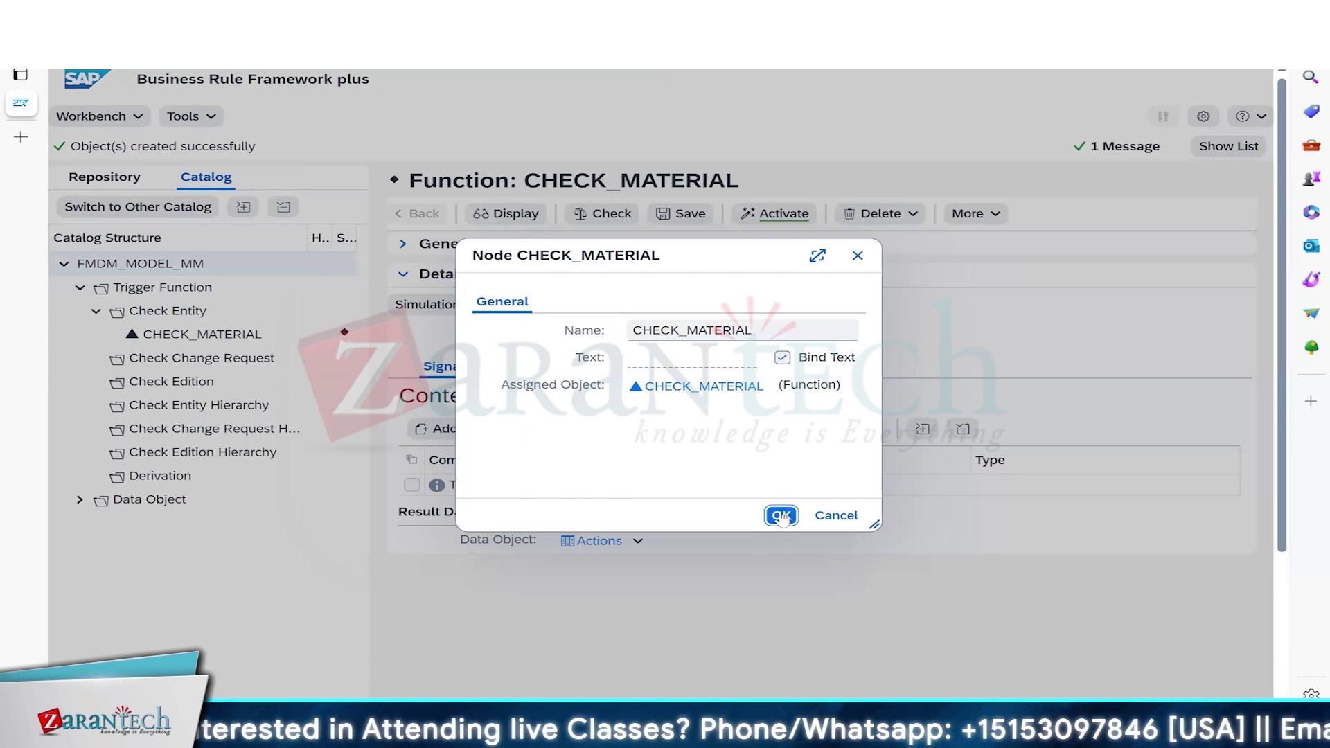
{"action": "left_click", "coordinate": [781, 516]}
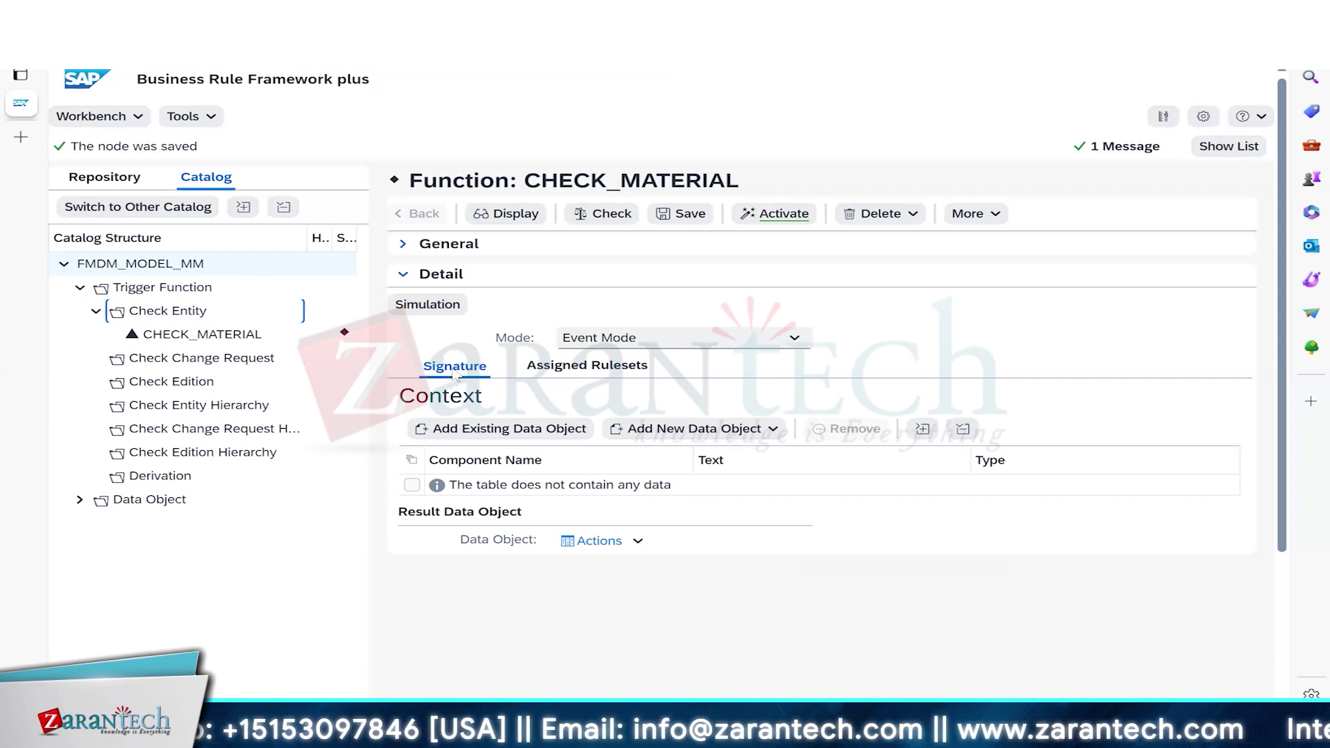
{"action": "left_click_drag", "start_coordinate": [621, 180], "coordinate": [748, 185]}
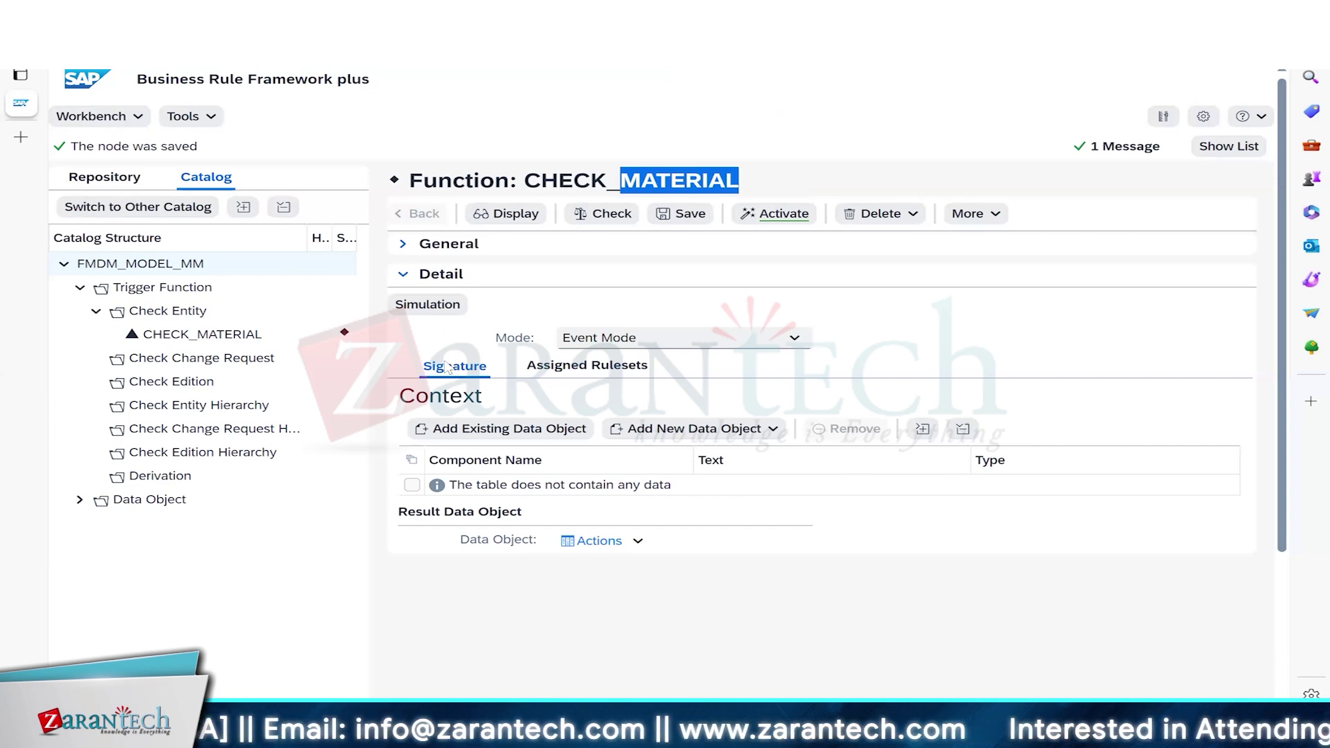
{"action": "scroll", "coordinate": [547, 423], "scroll_direction": "down", "scroll_amount": 3}
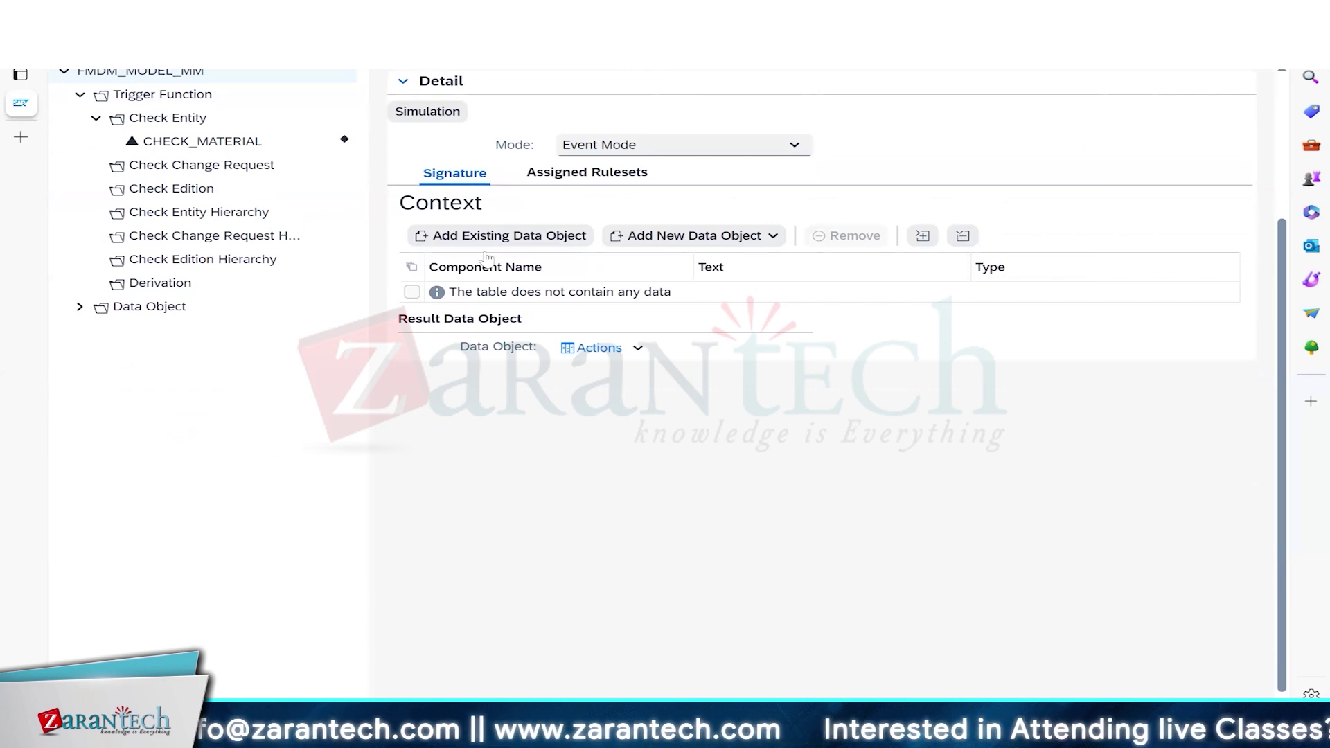
{"action": "scroll", "coordinate": [600, 216], "scroll_direction": "up", "scroll_amount": 3}
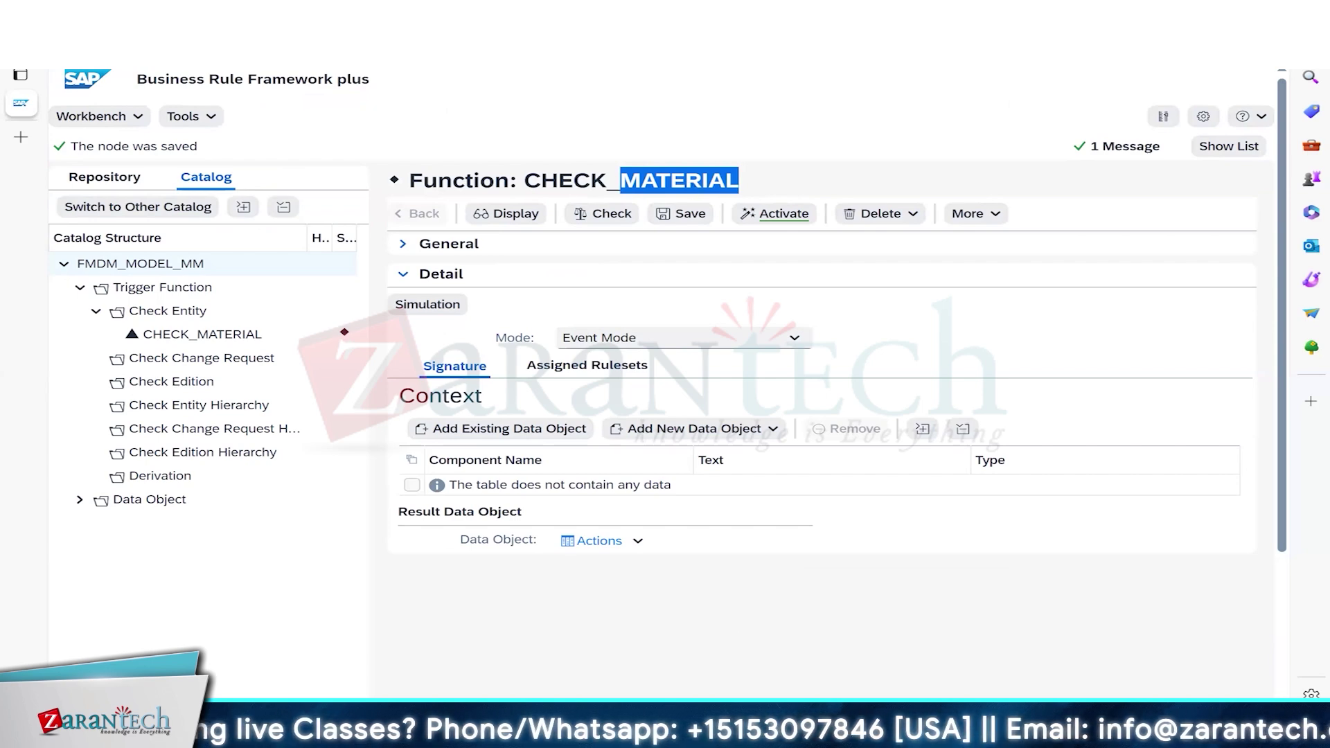
{"action": "mouse_move", "coordinate": [556, 732]}
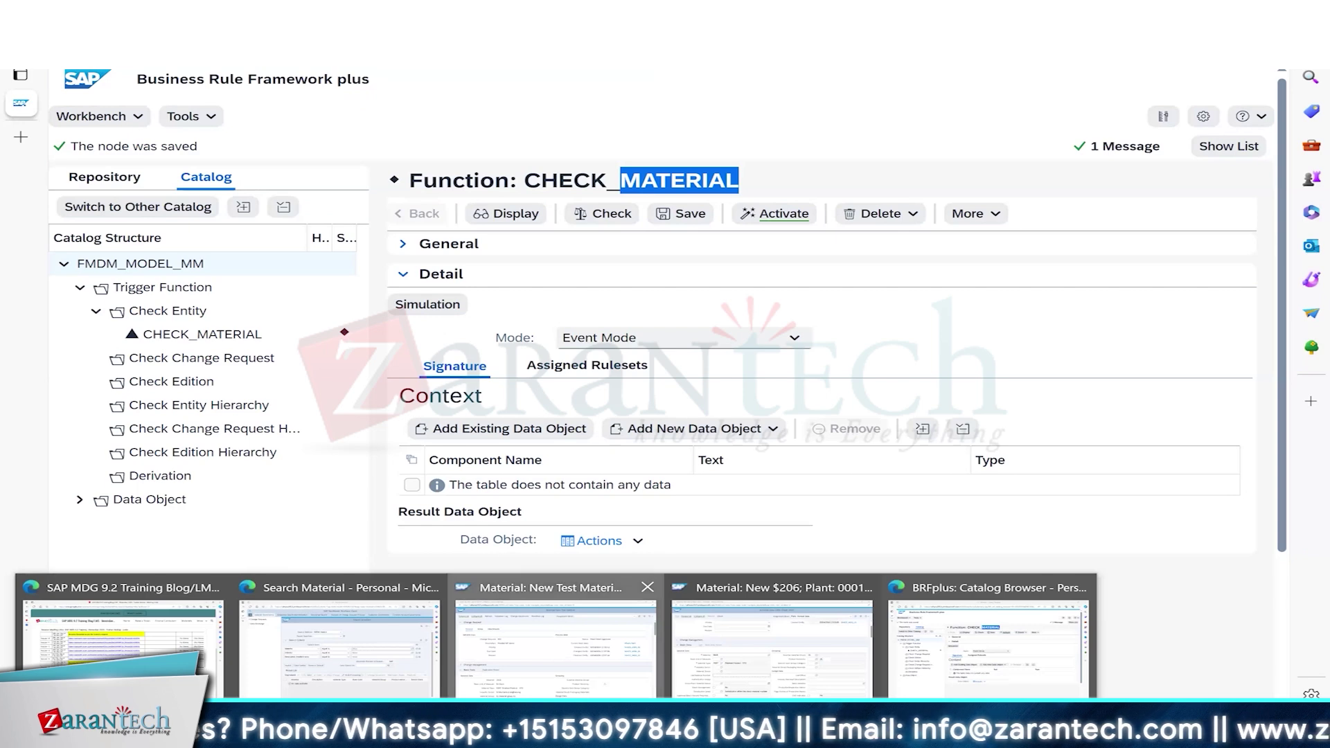
{"action": "left_click", "coordinate": [518, 590]}
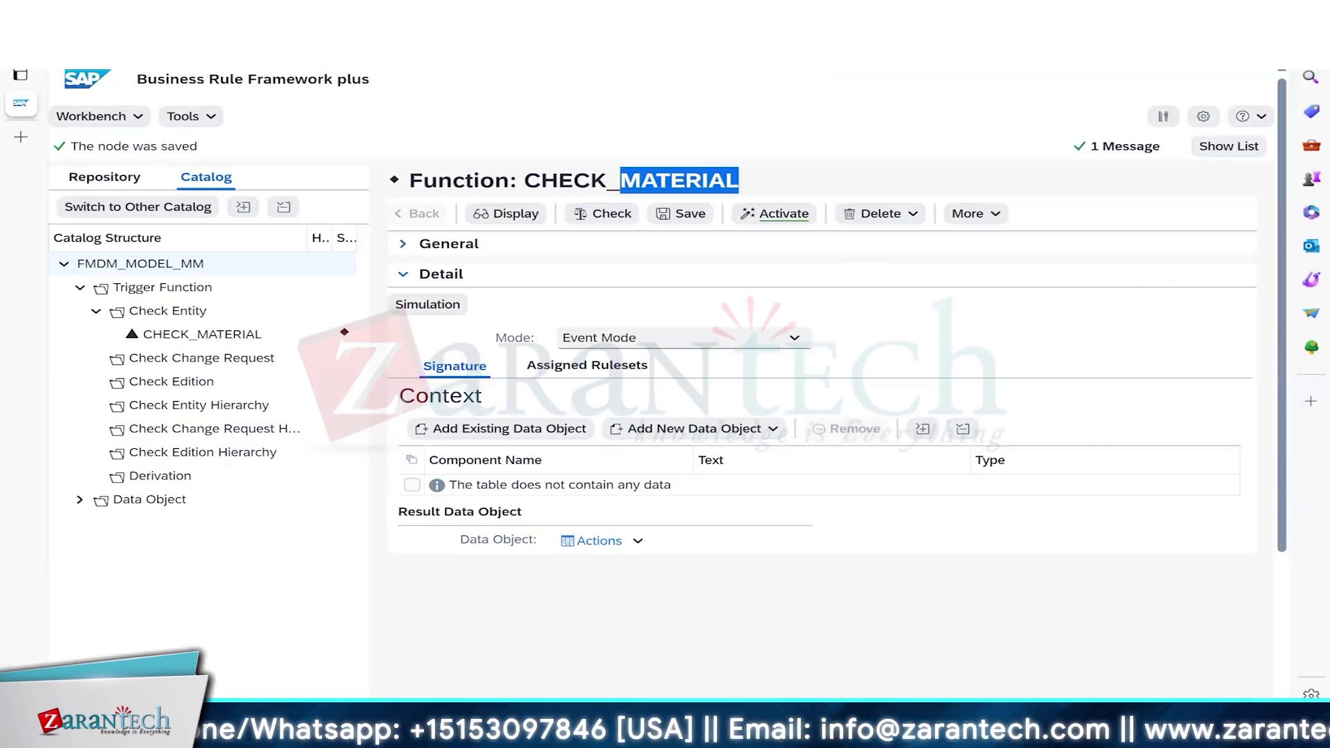
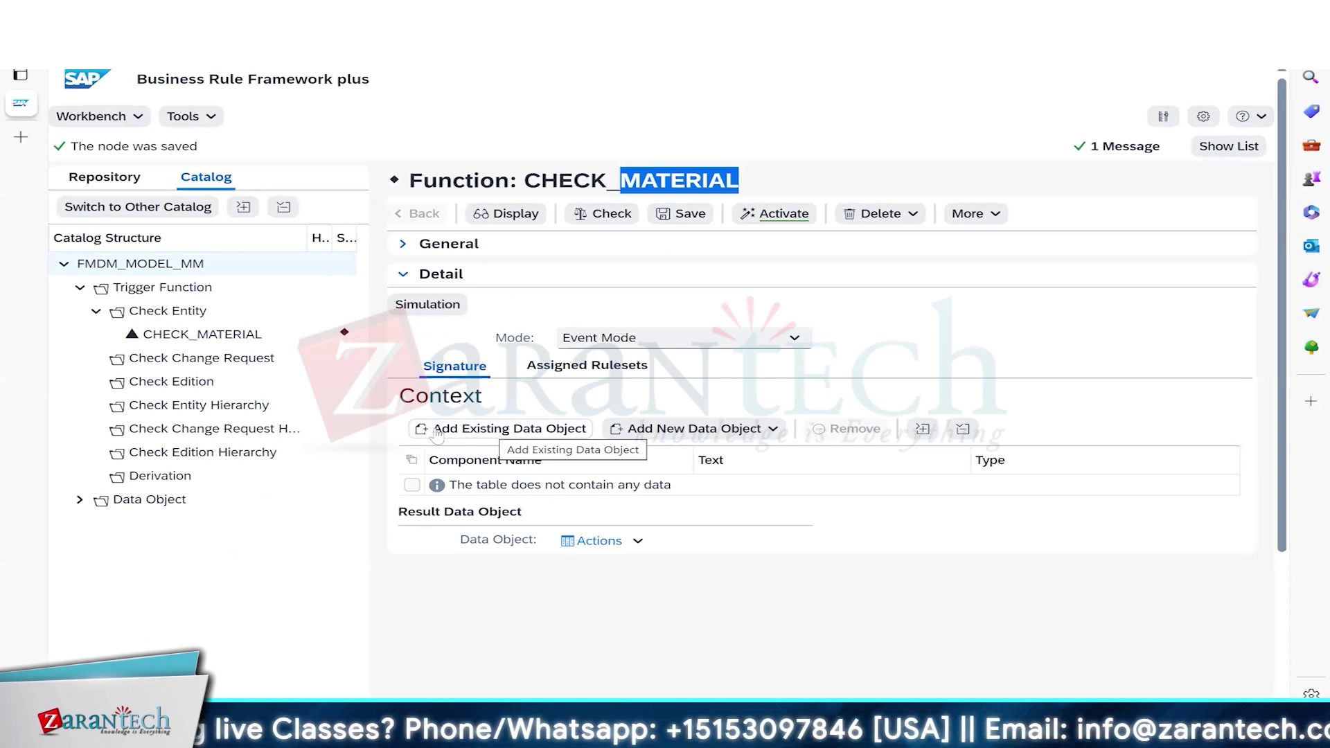
Add the existing Material structure, found by the name MTART, to the CHECK_MATERIAL signature context and expand its components.
{"action": "left_click", "coordinate": [515, 430]}
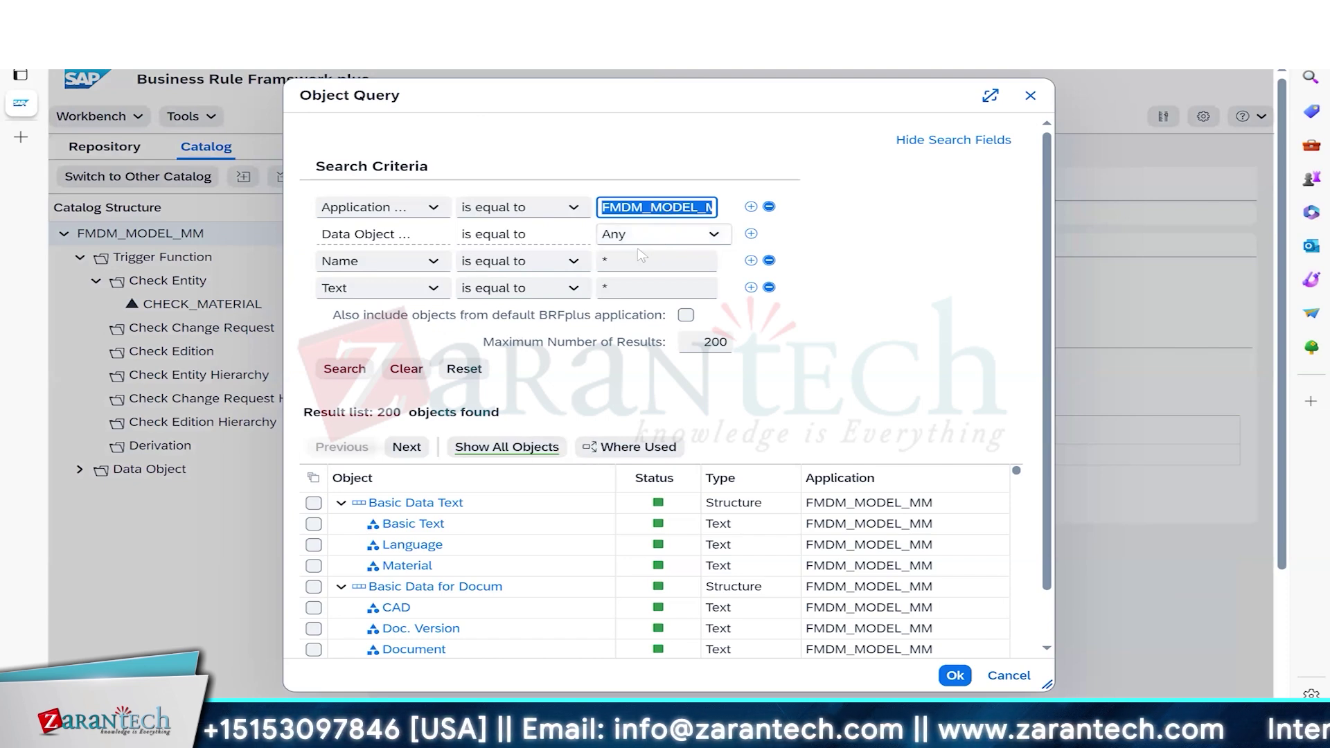
{"action": "left_click", "coordinate": [625, 263]}
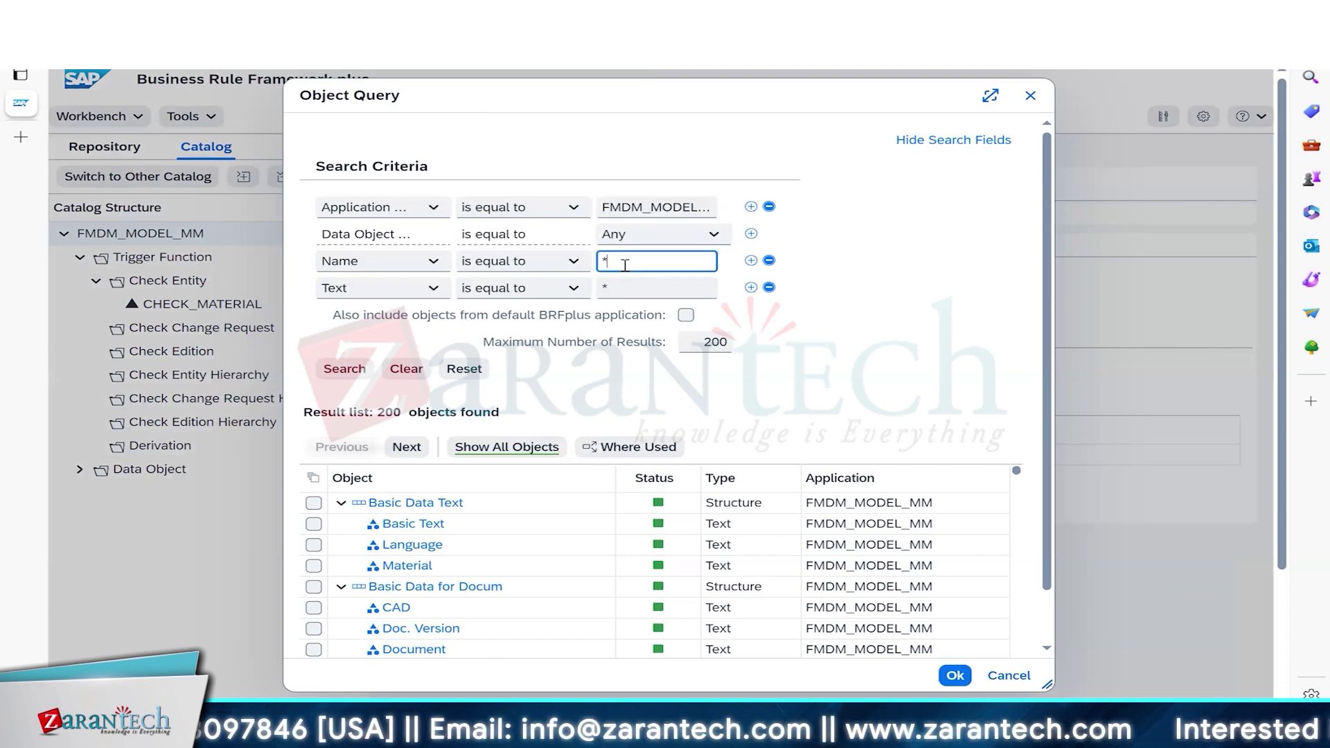
{"action": "type", "text": "MTART"}
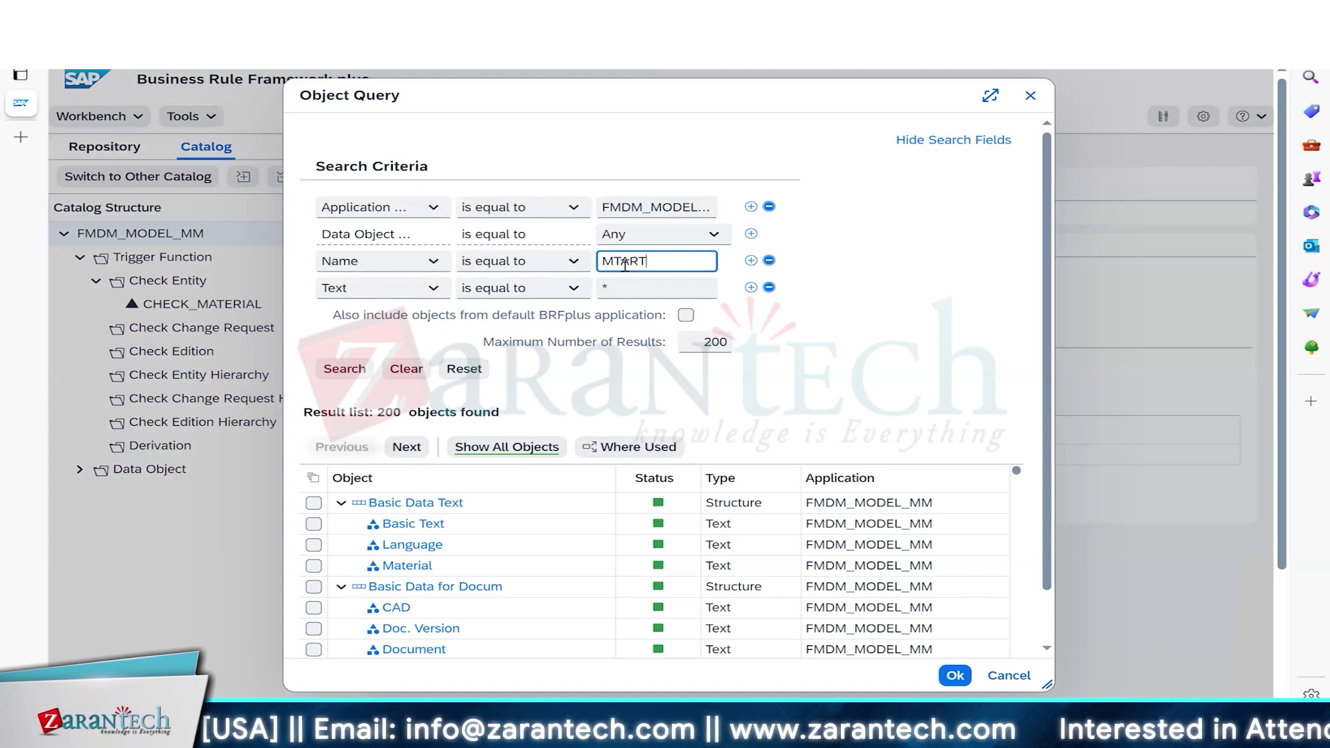
{"action": "left_click", "coordinate": [358, 371]}
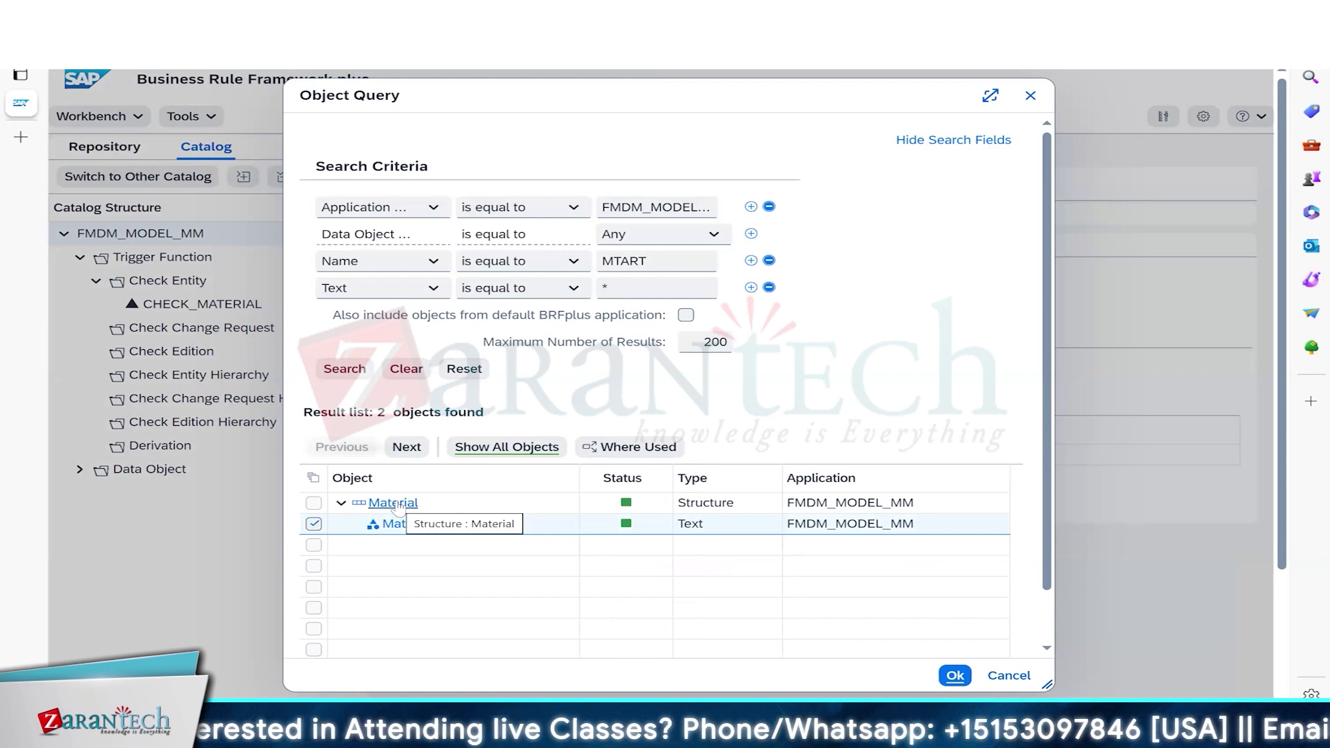
{"action": "left_click", "coordinate": [394, 504]}
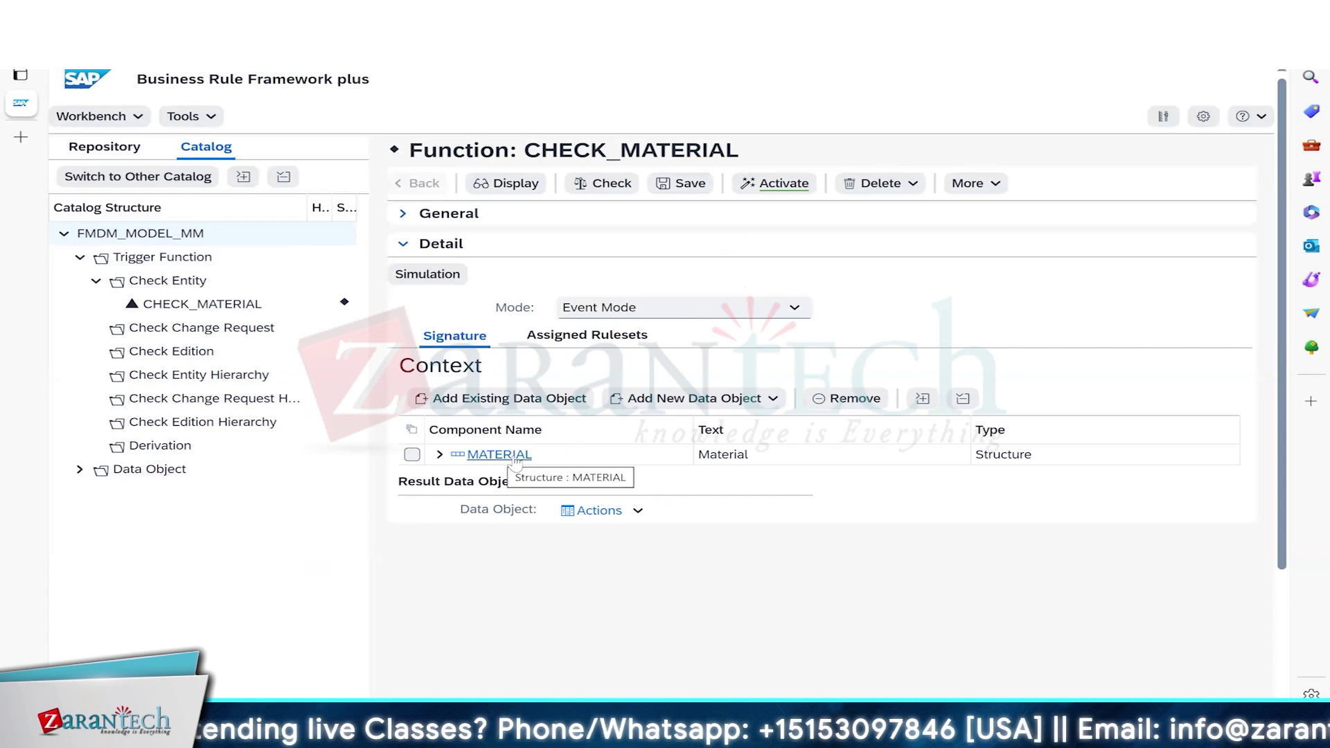
{"action": "left_click_drag", "start_coordinate": [515, 463], "coordinate": [441, 462]}
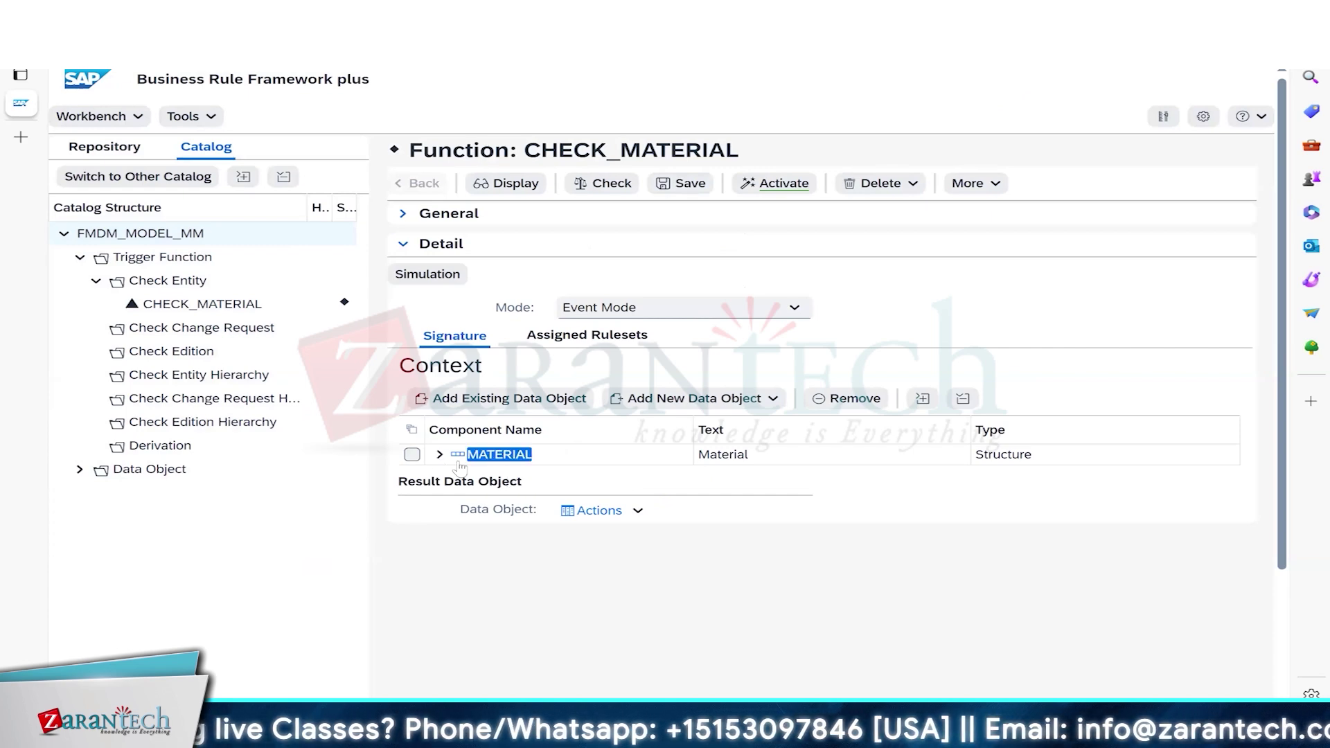
{"action": "left_click", "coordinate": [439, 455]}
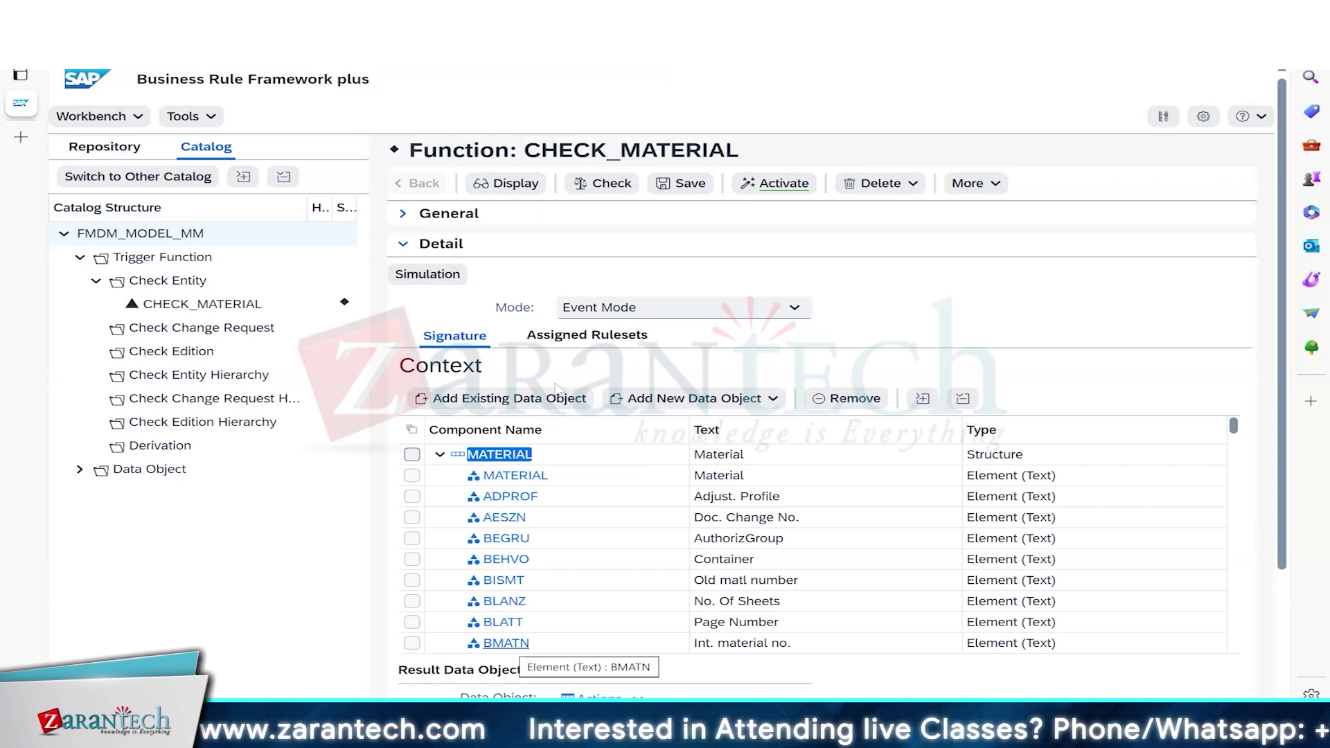
Create a ruleset named RS_MATERIAL for the function, with RS_MATERIAL as short text and text, navigate to it and save the changed function.
{"action": "left_click", "coordinate": [597, 341]}
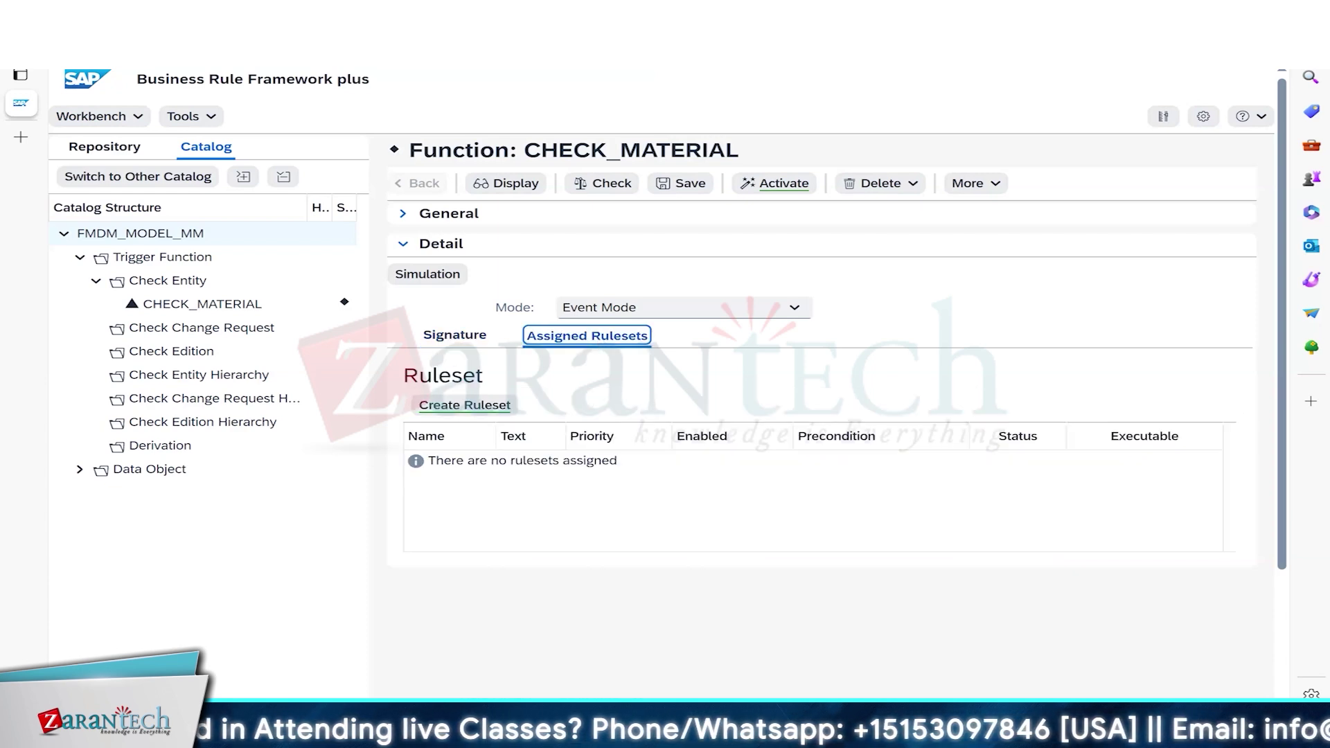
{"action": "key", "text": "alt+Tab"}
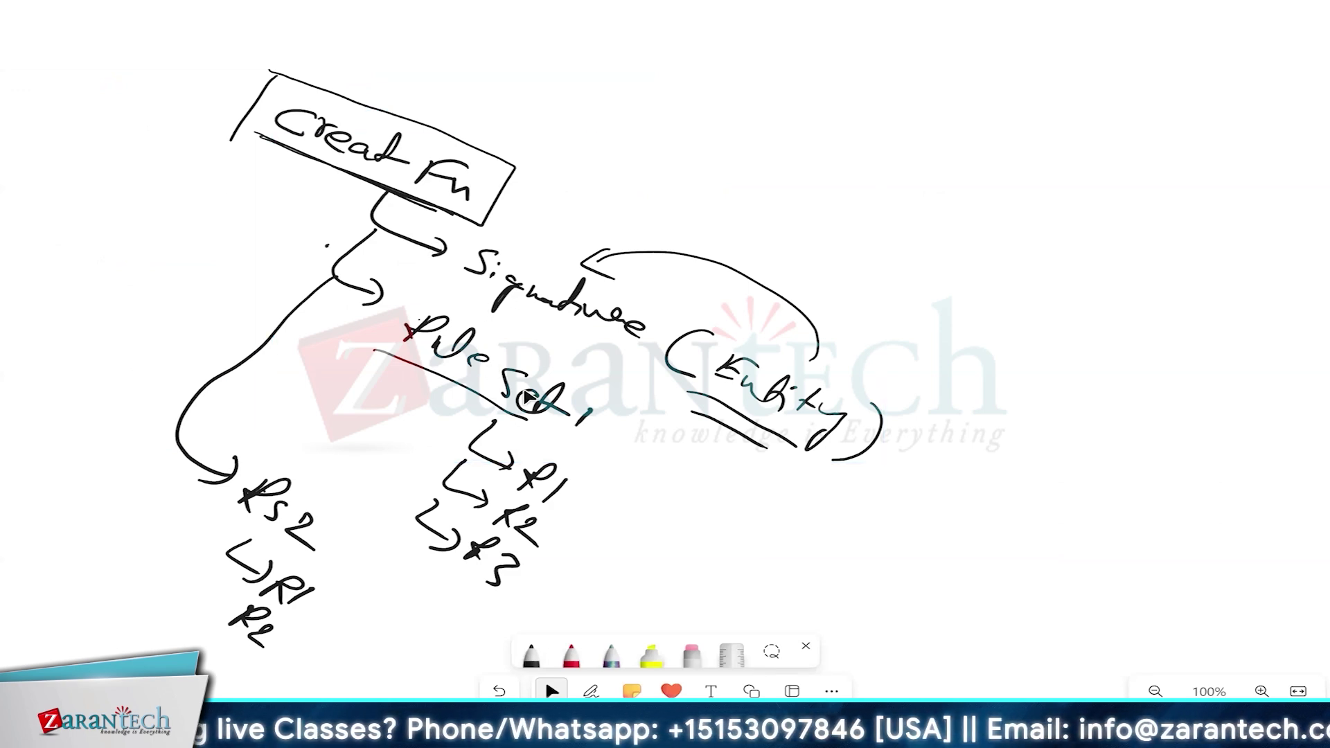
{"action": "key", "text": "alt+Tab"}
{"action": "left_click", "coordinate": [462, 407]}
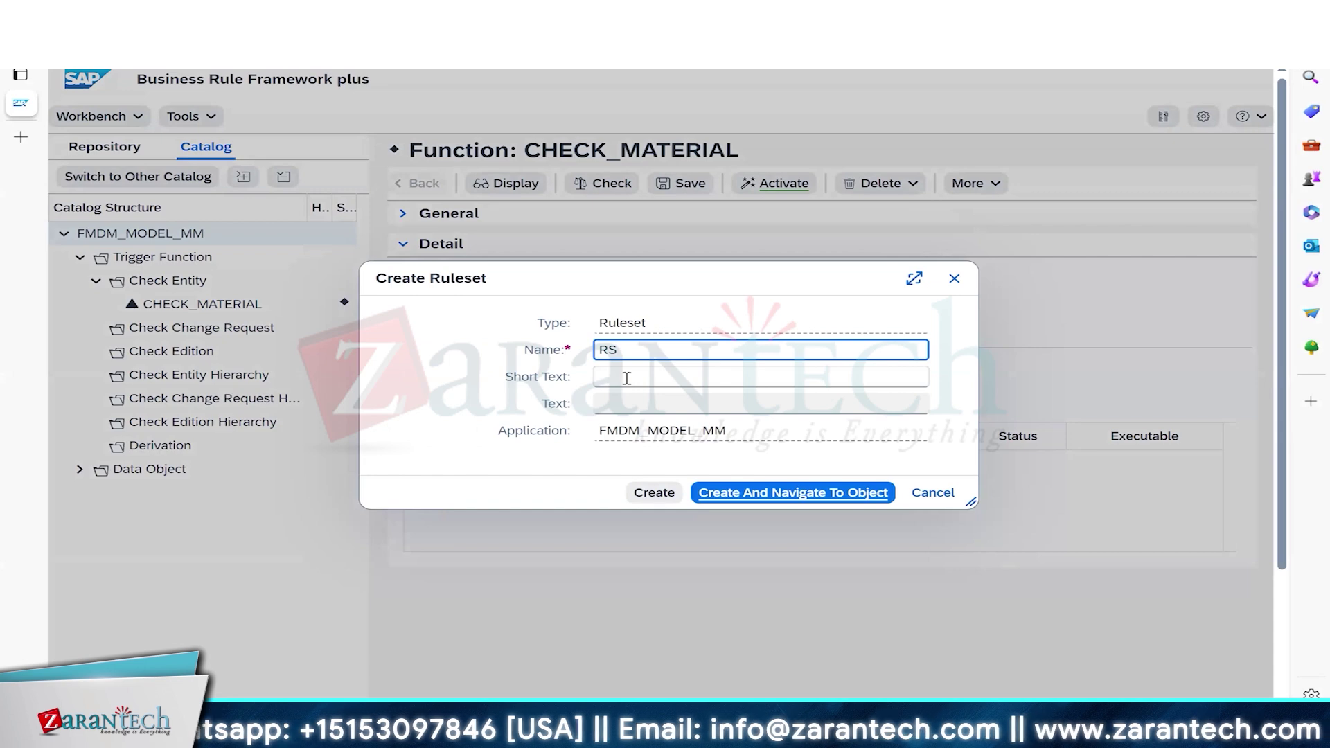
{"action": "type", "text": "RS_MATERIAL"}
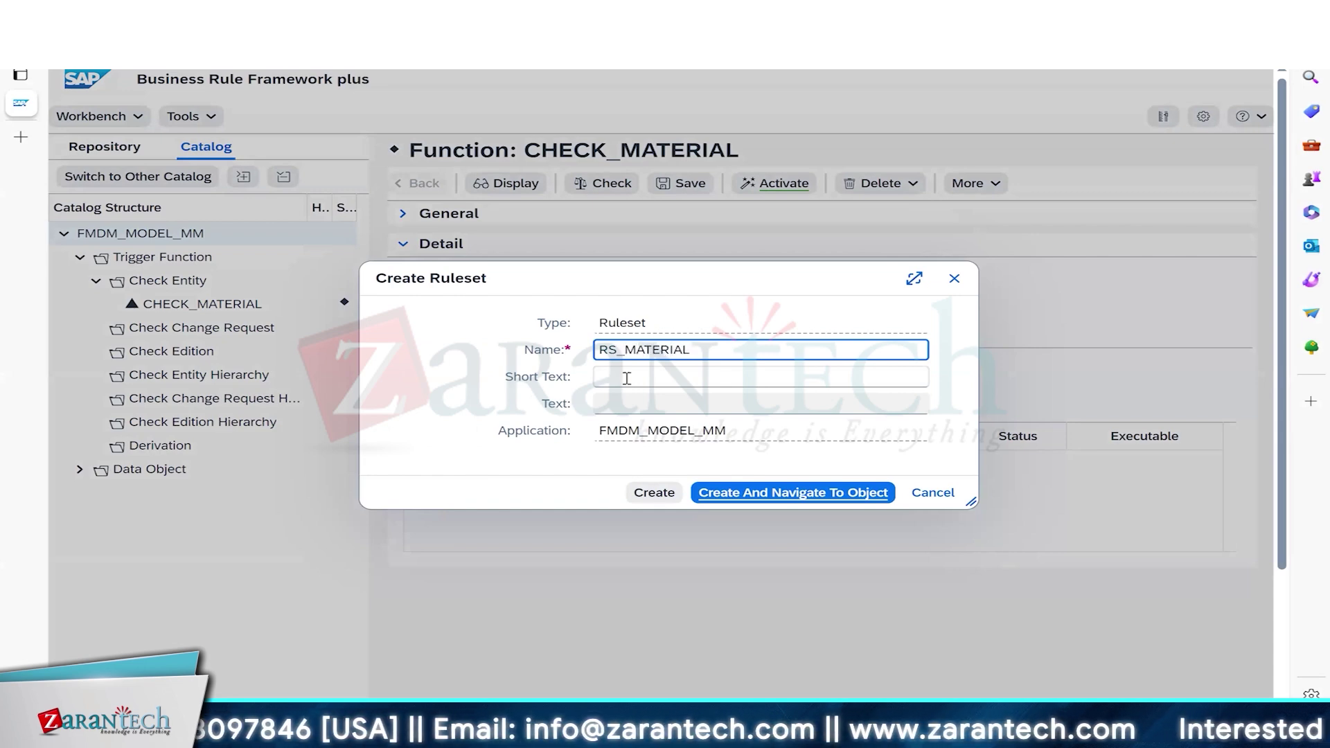
{"action": "double_click", "coordinate": [714, 351]}
{"action": "key", "text": "ctrl+c"}
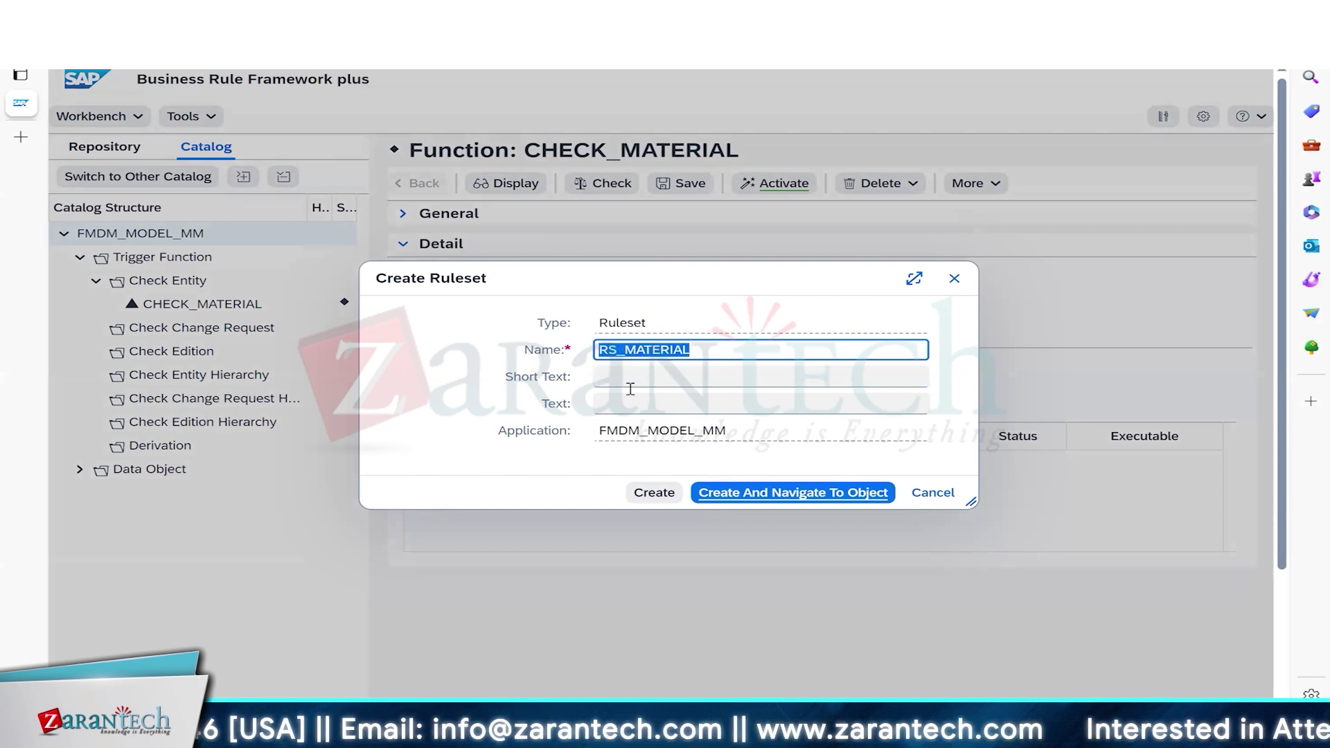
{"action": "left_click", "coordinate": [632, 385]}
{"action": "key", "text": "ctrl+v"}
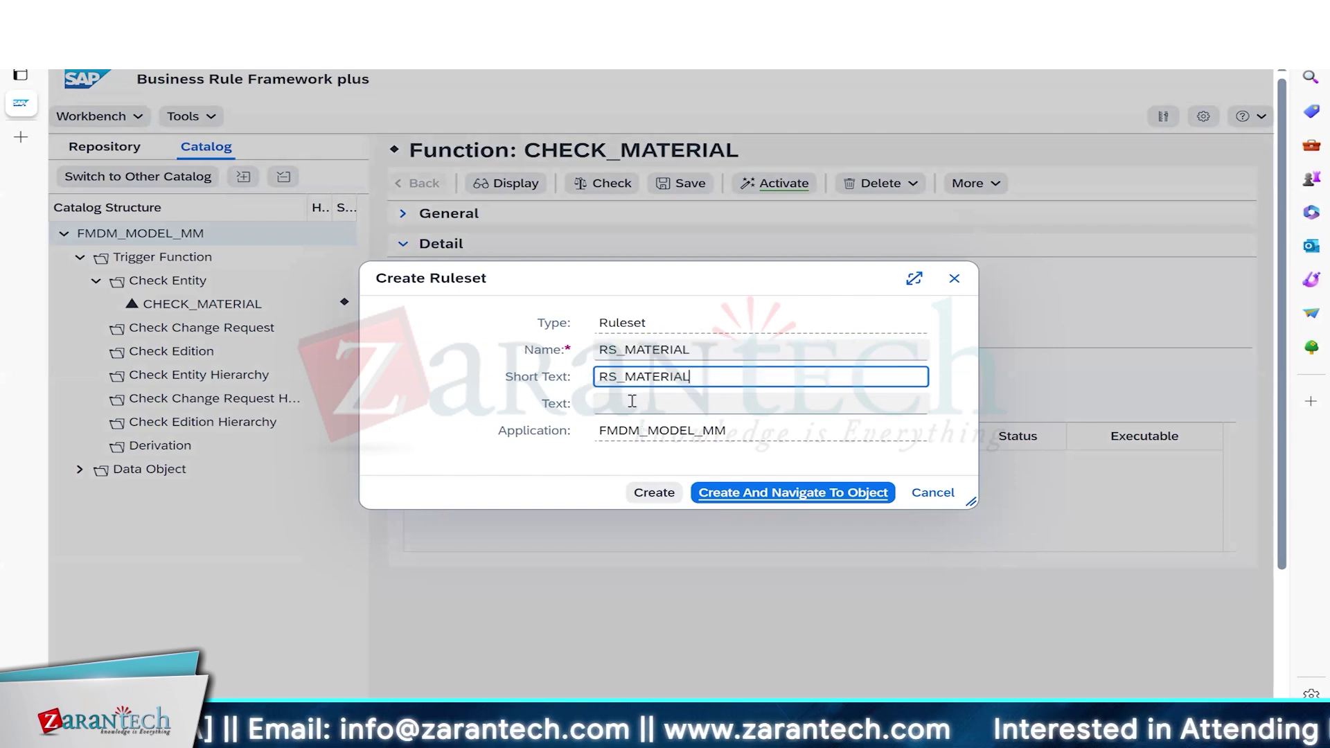
{"action": "key", "text": "Tab"}
{"action": "key", "text": "ctrl+v"}
{"action": "left_click", "coordinate": [741, 498]}
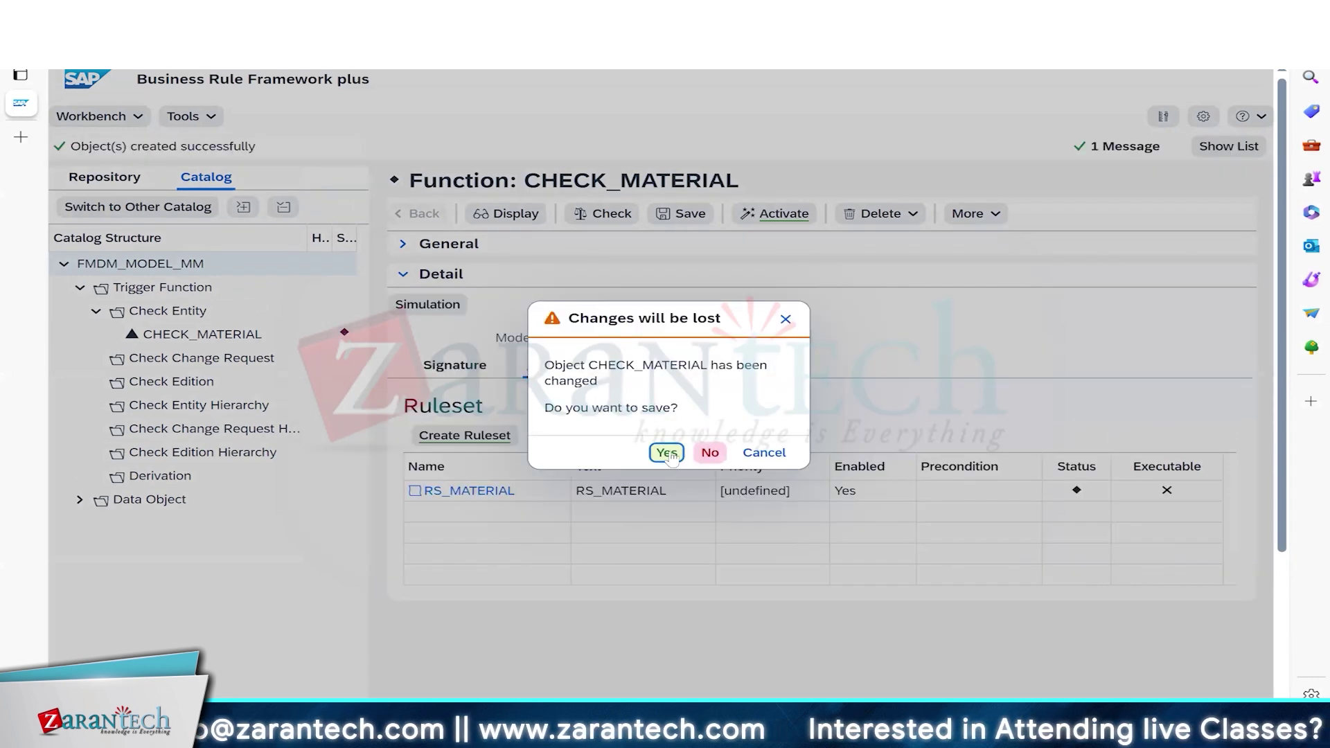
{"action": "left_click", "coordinate": [667, 454]}
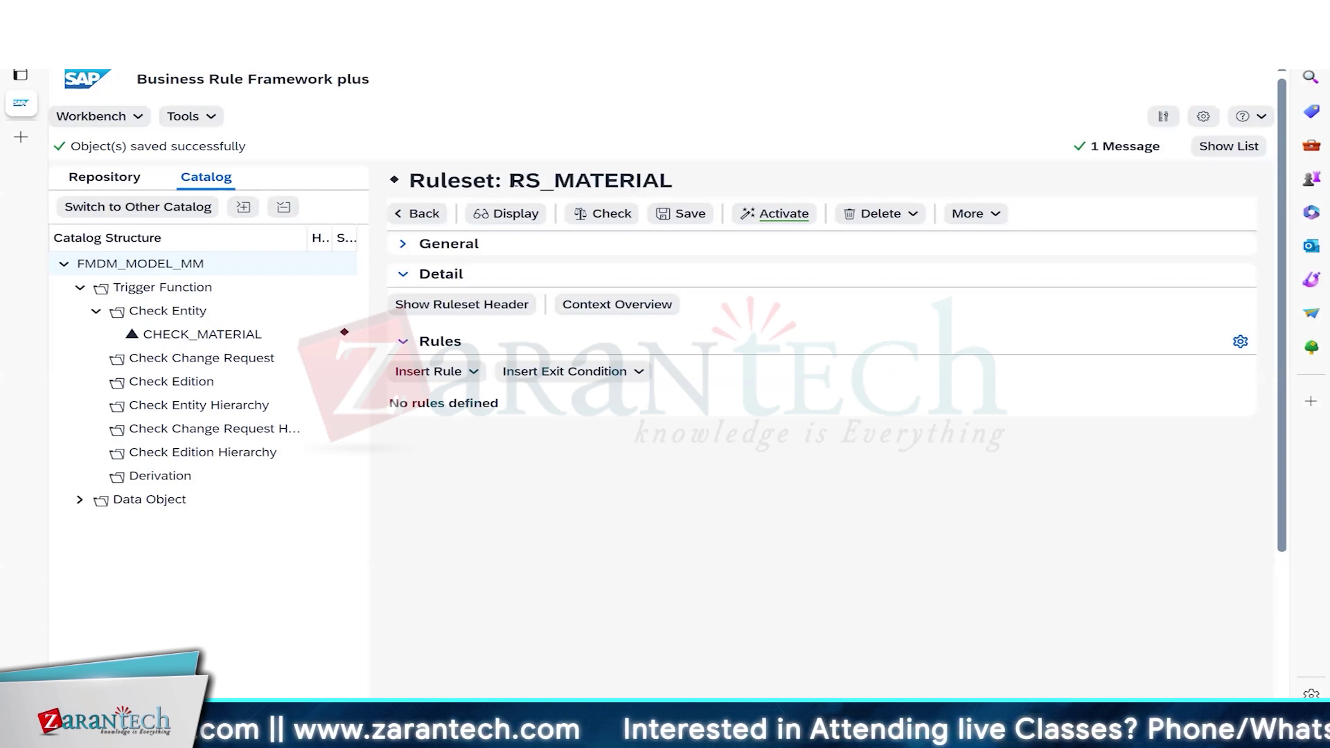
{"action": "left_click_drag", "start_coordinate": [514, 180], "coordinate": [708, 179]}
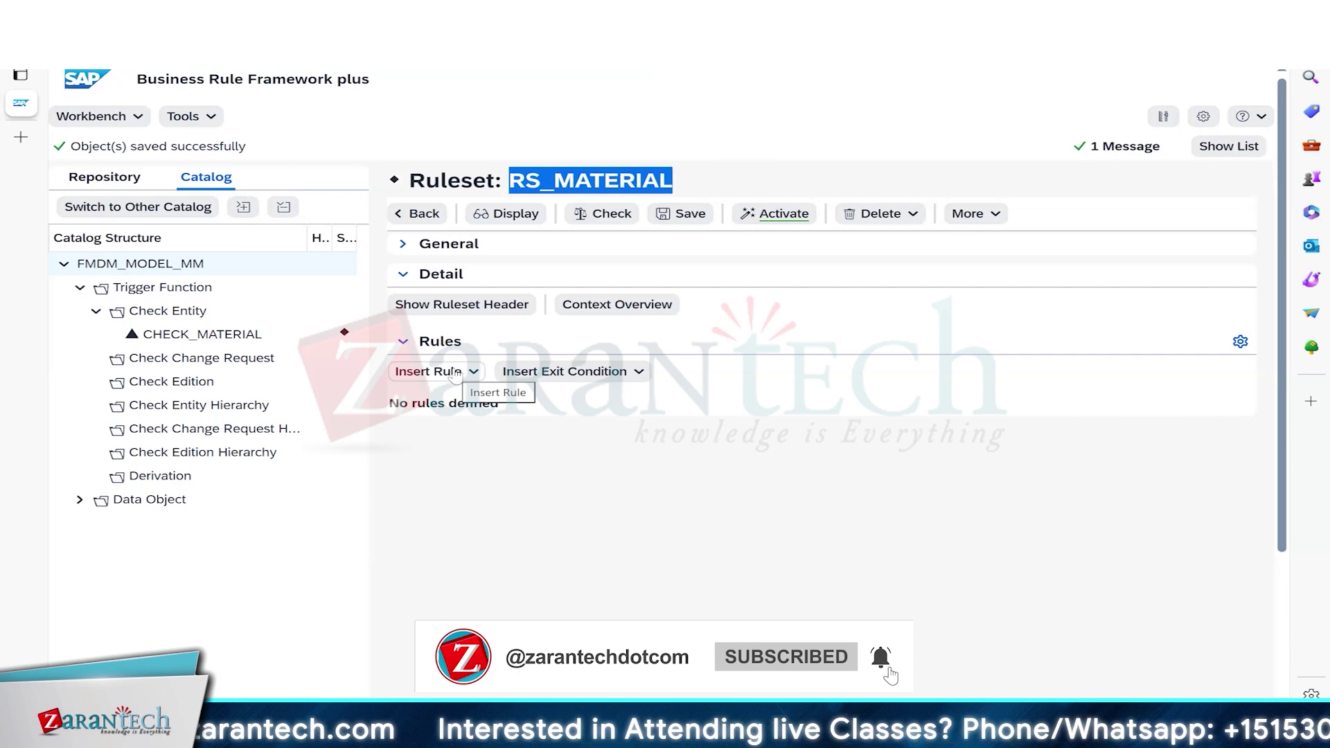
{"action": "key", "text": "alt+Tab"}
{"action": "left_click", "coordinate": [561, 488]}
{"action": "key", "text": "alt+Tab"}
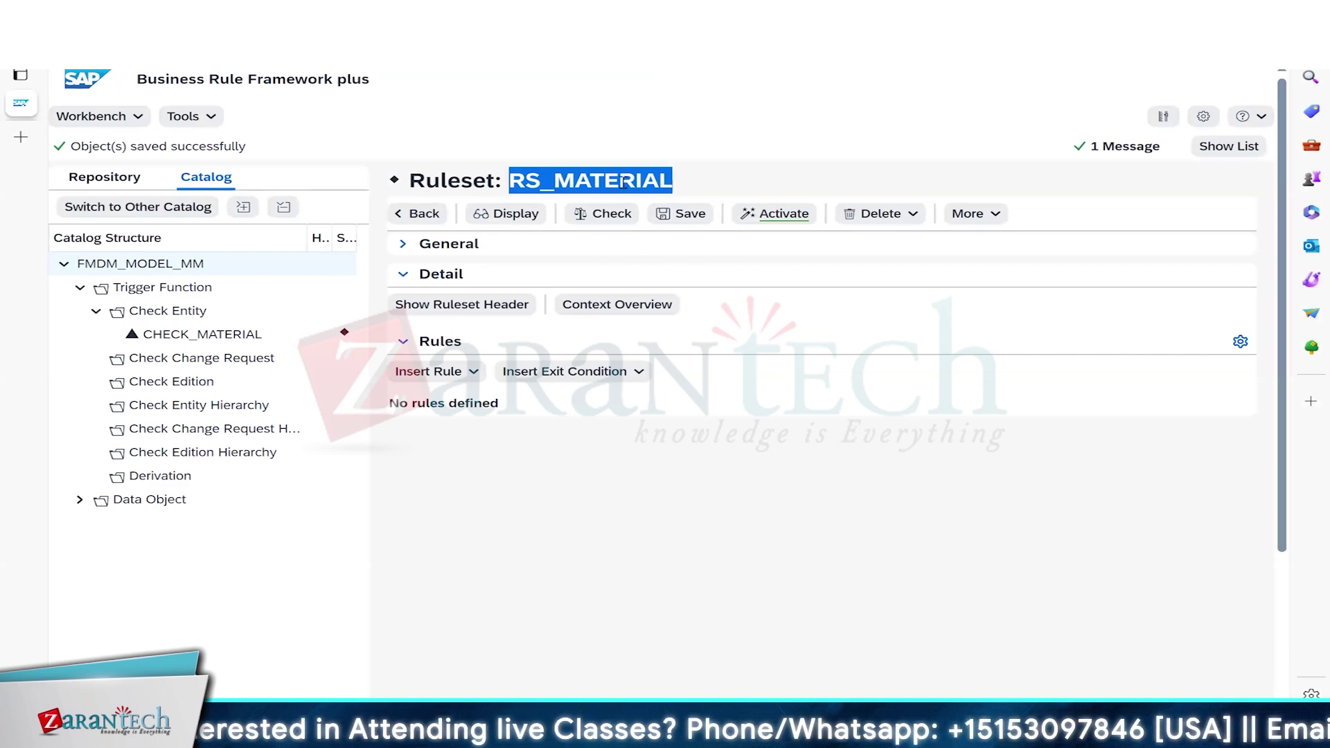
Insert a newly created rule into the RS_MATERIAL ruleset with the description "BISMT CHeck".
{"action": "left_click", "coordinate": [455, 378]}
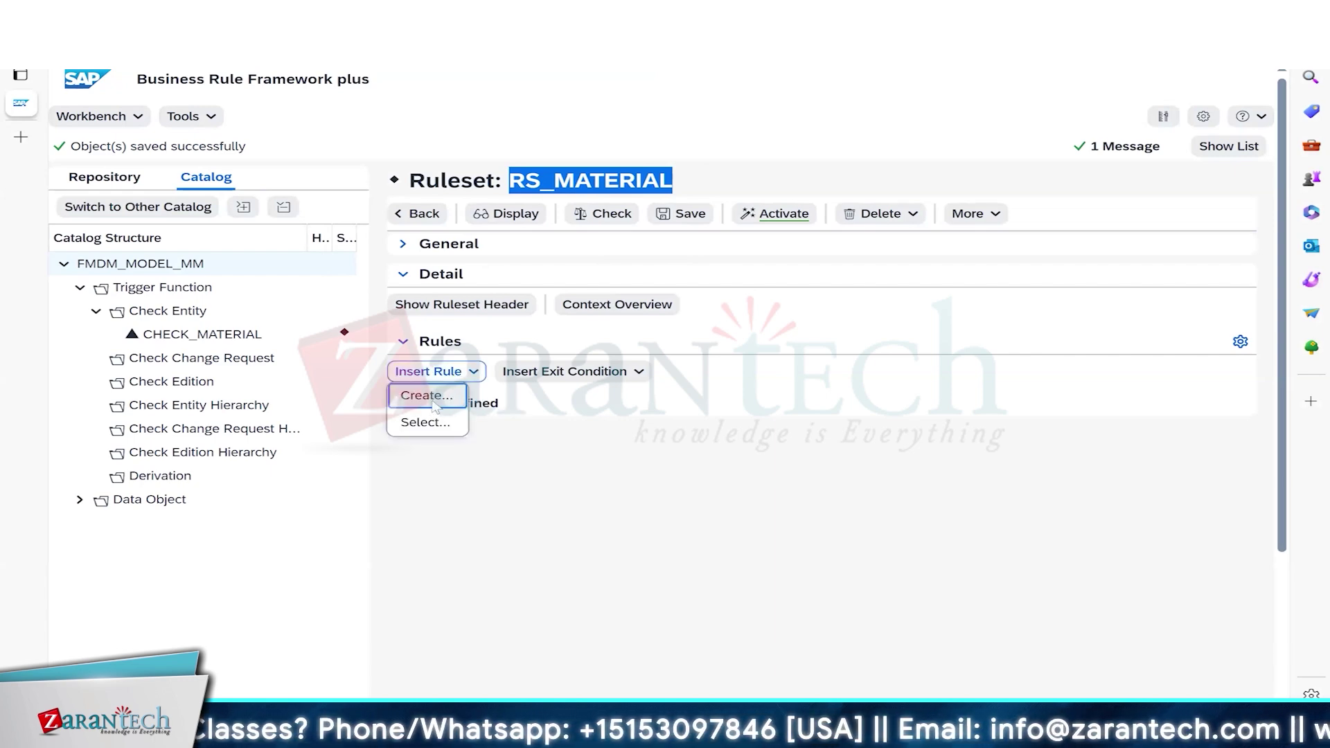
{"action": "left_click", "coordinate": [435, 403]}
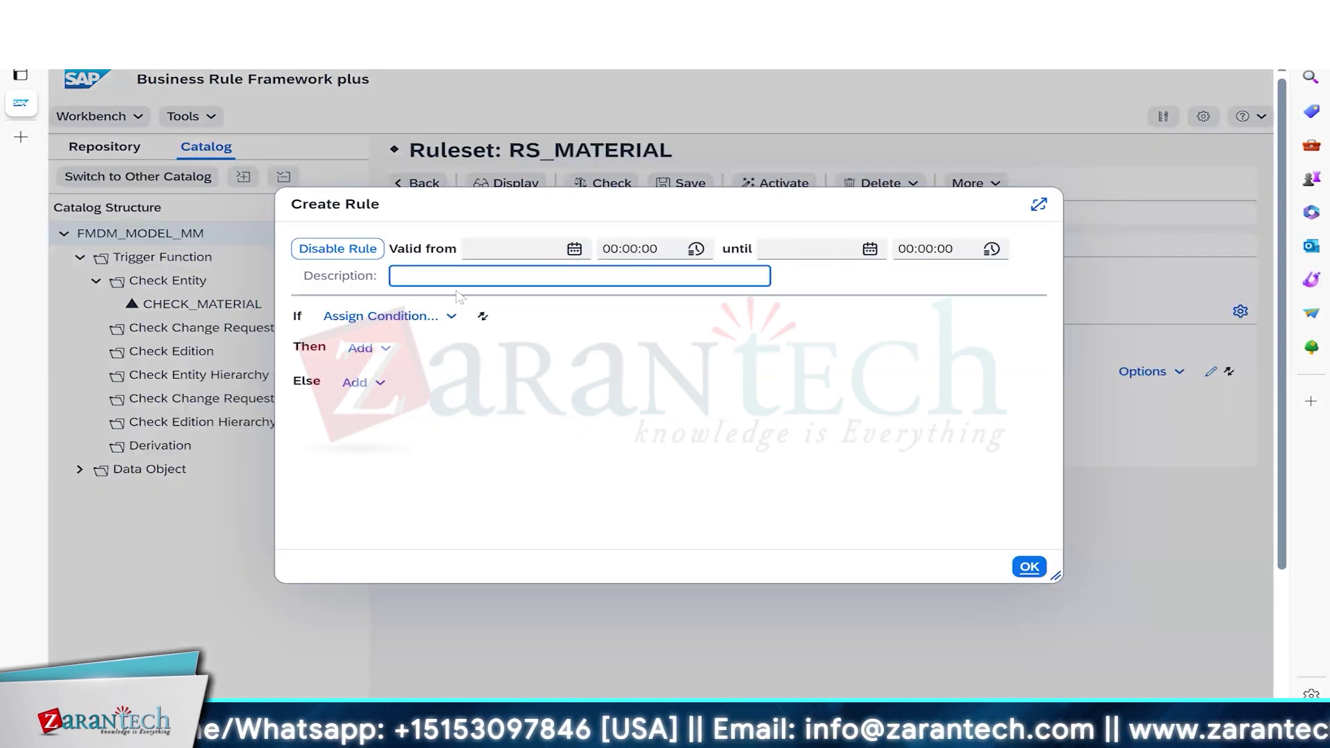
{"action": "type", "text": "BISMT CHeck"}
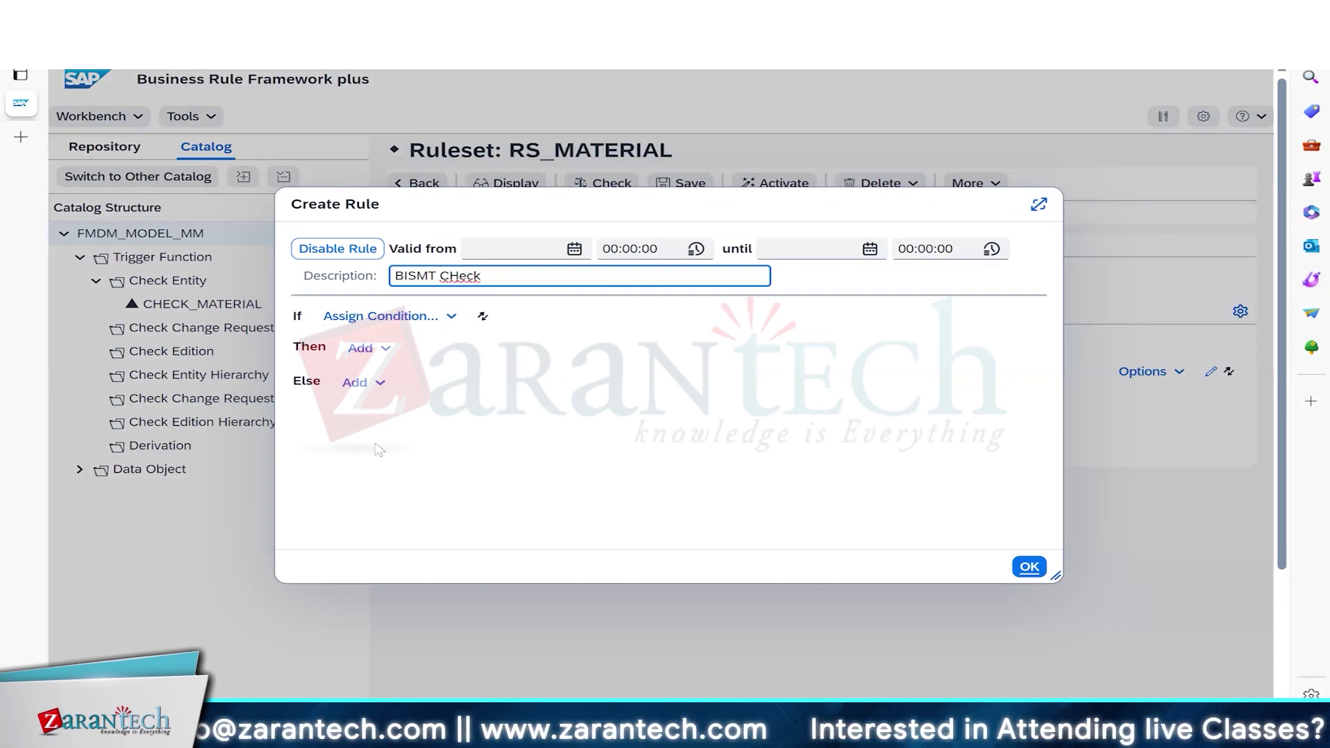
Base the rule's If condition on the Material Type context object, found by the name MTART.
{"action": "left_click", "coordinate": [451, 318]}
{"action": "mouse_move", "coordinate": [452, 342]}
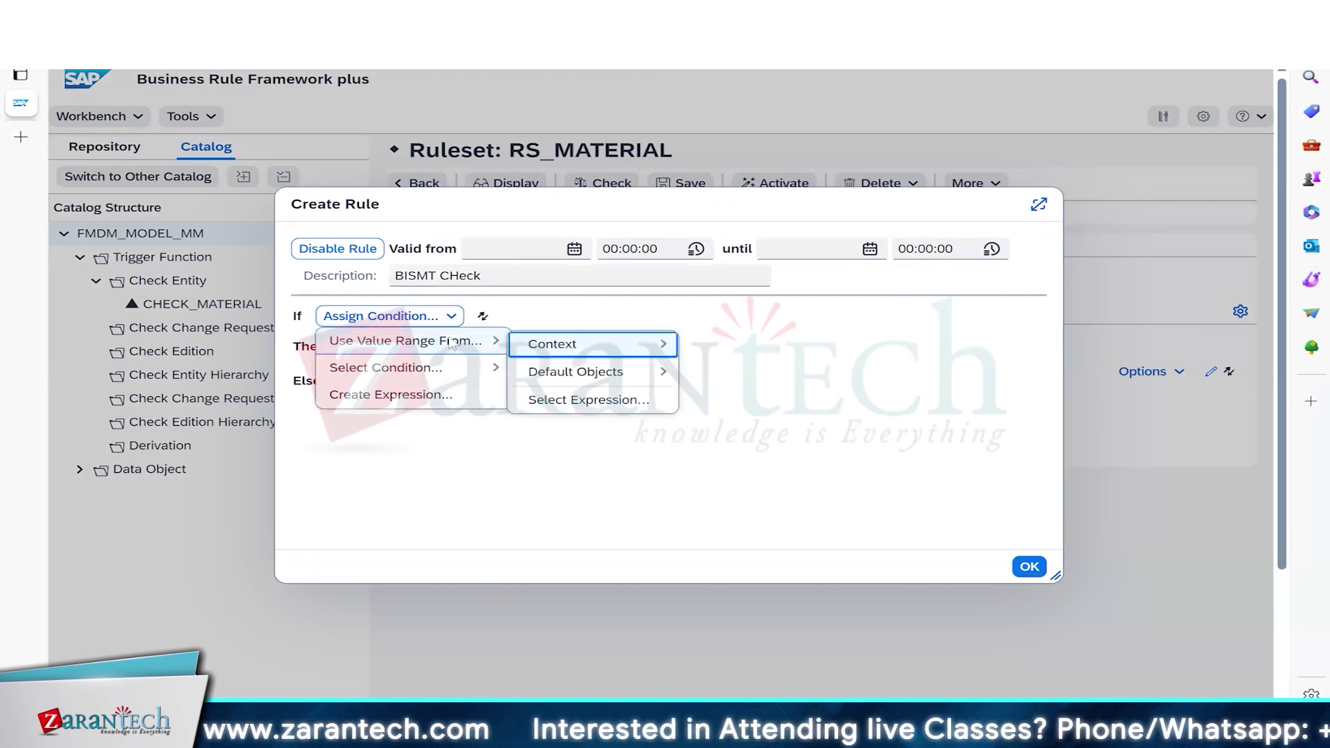
{"action": "mouse_move", "coordinate": [573, 343]}
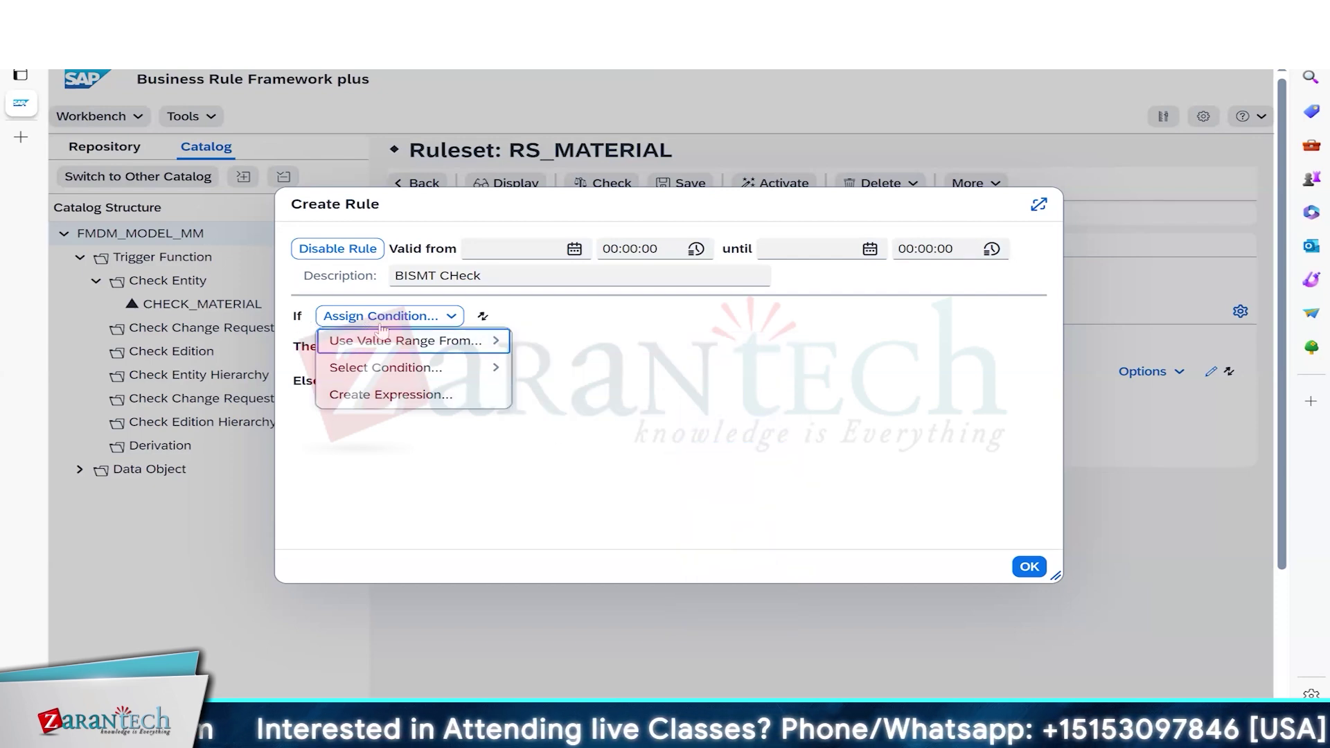
{"action": "mouse_move", "coordinate": [382, 349]}
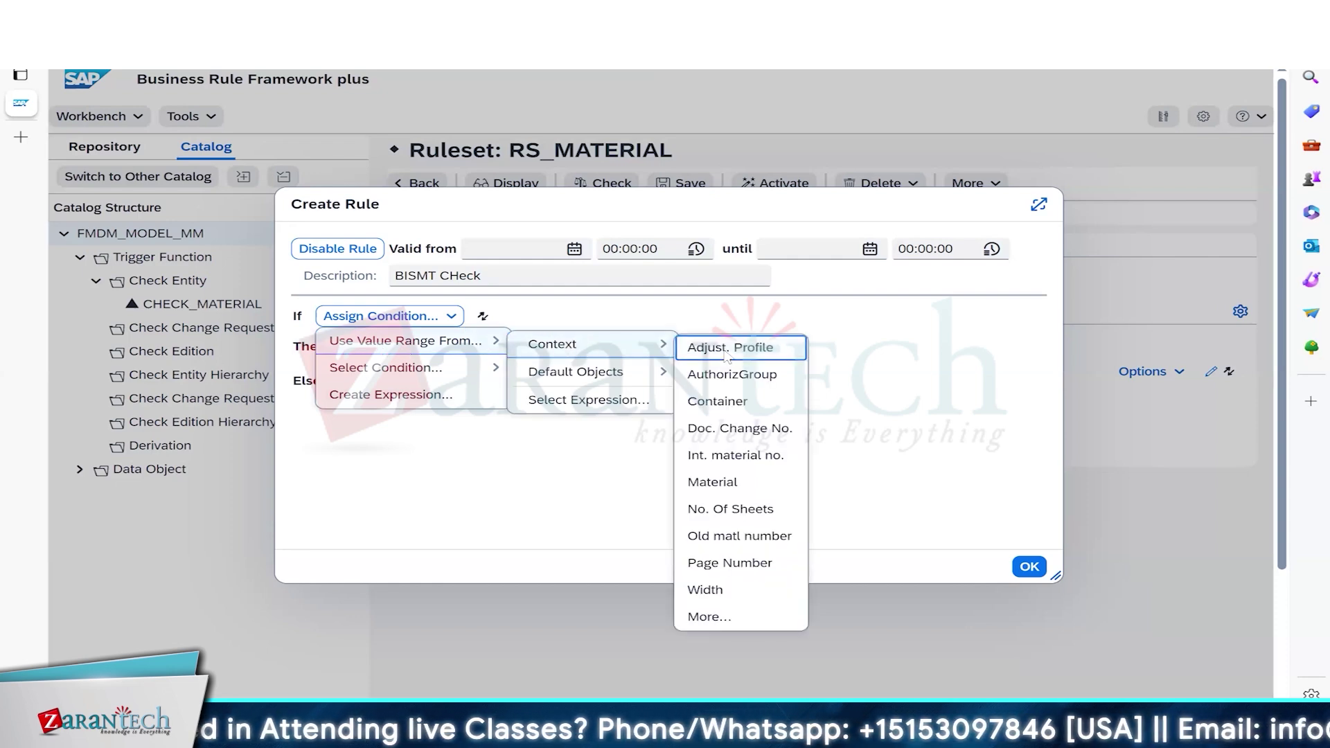
{"action": "left_click", "coordinate": [719, 619]}
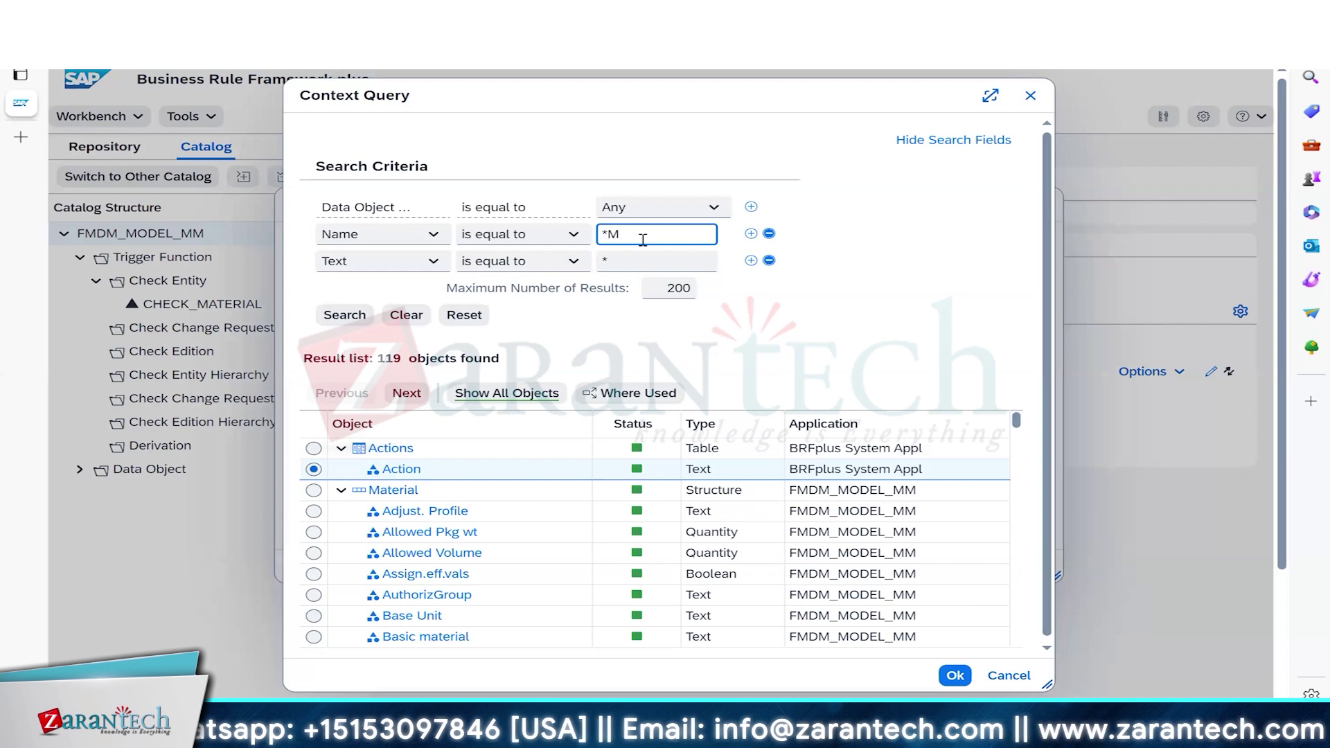
{"action": "type", "text": "TART"}
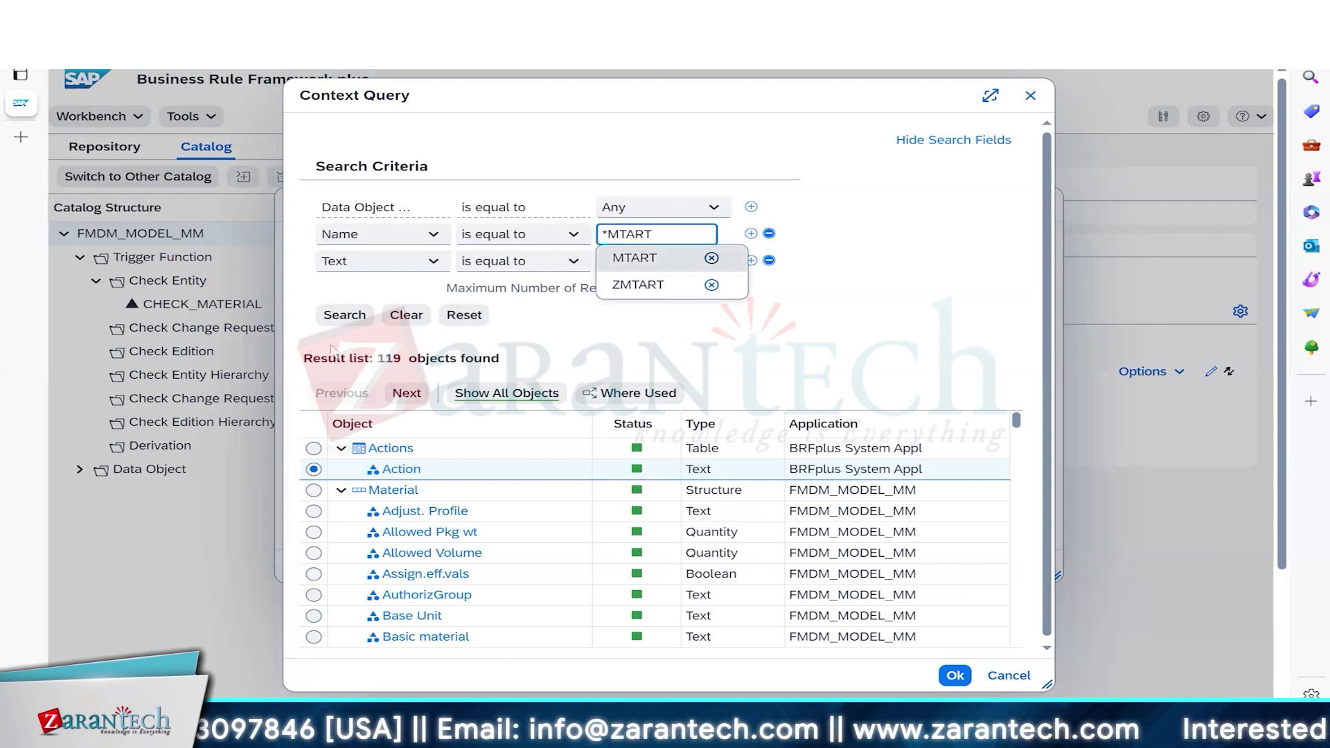
{"action": "left_click", "coordinate": [658, 260]}
{"action": "left_click", "coordinate": [336, 317]}
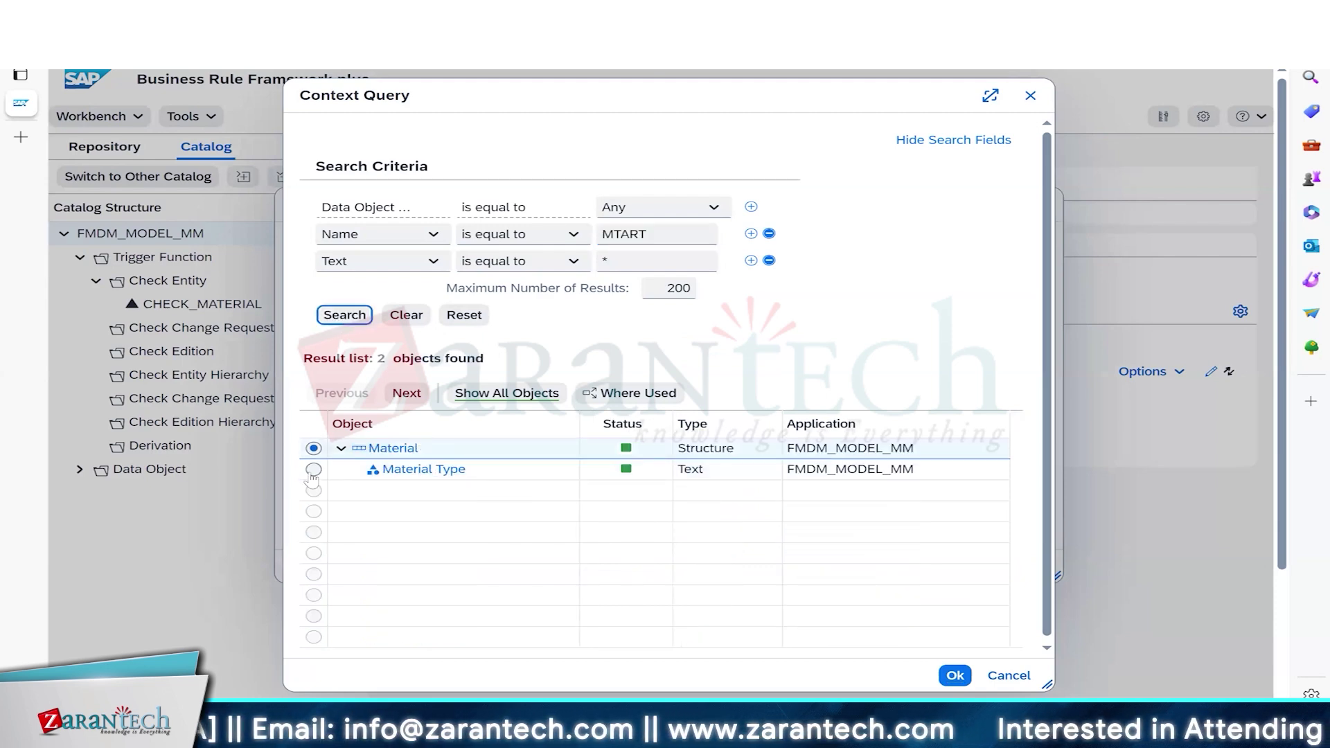
{"action": "left_click", "coordinate": [313, 470]}
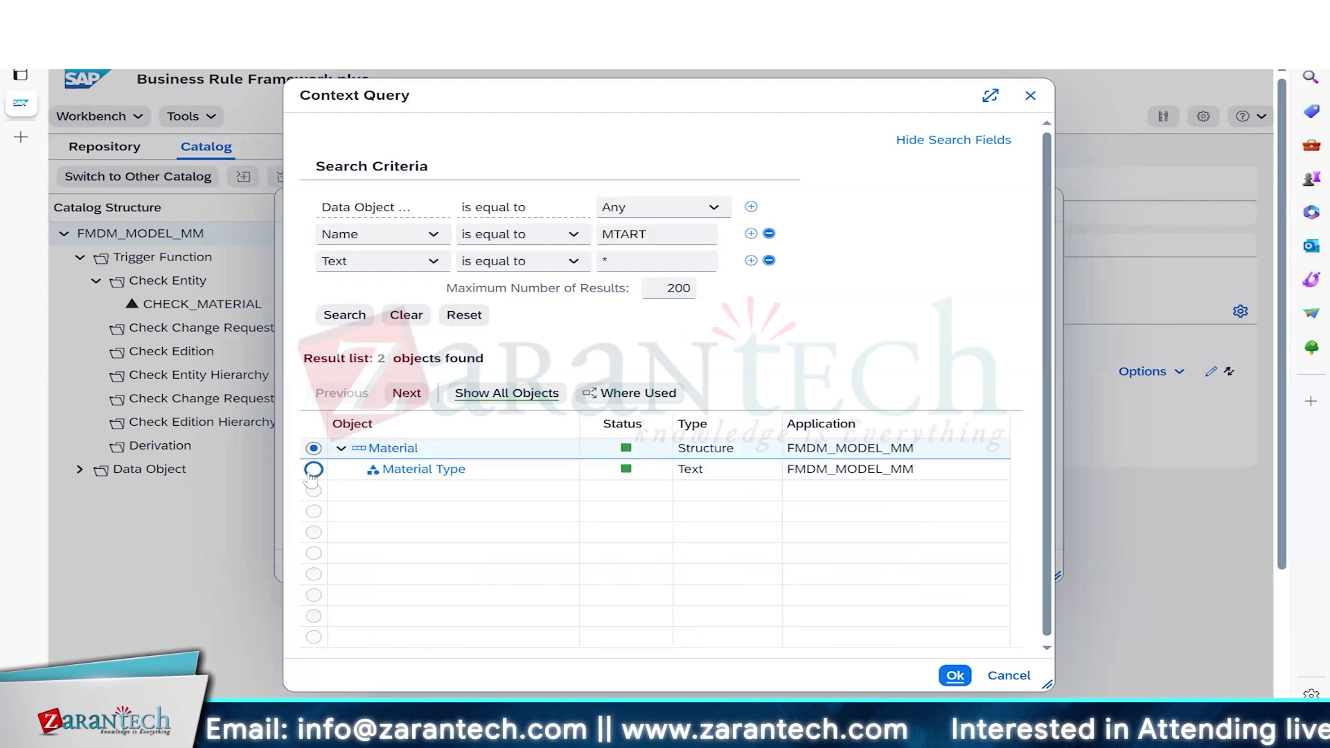
{"action": "left_click", "coordinate": [955, 677]}
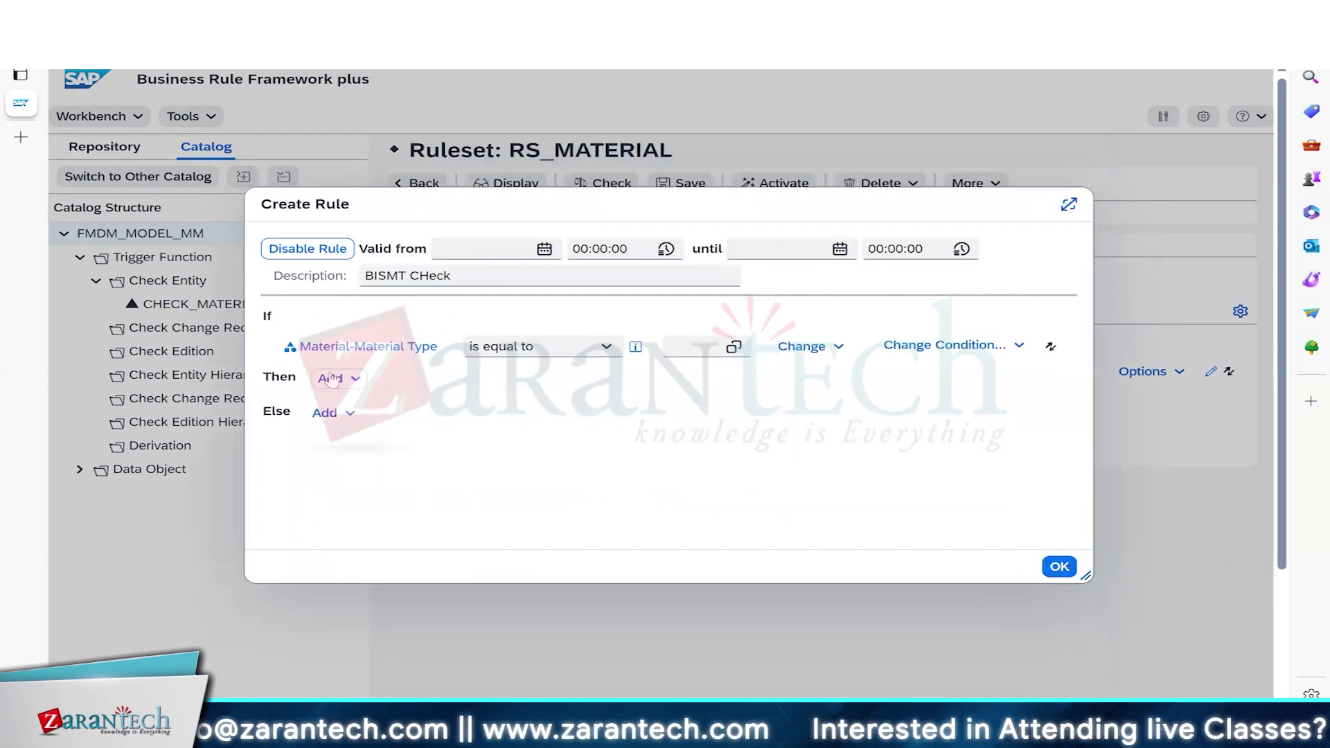
Keep the Material Type comparison as "is equal to" and choose FERT as its value.
{"action": "left_click", "coordinate": [607, 348]}
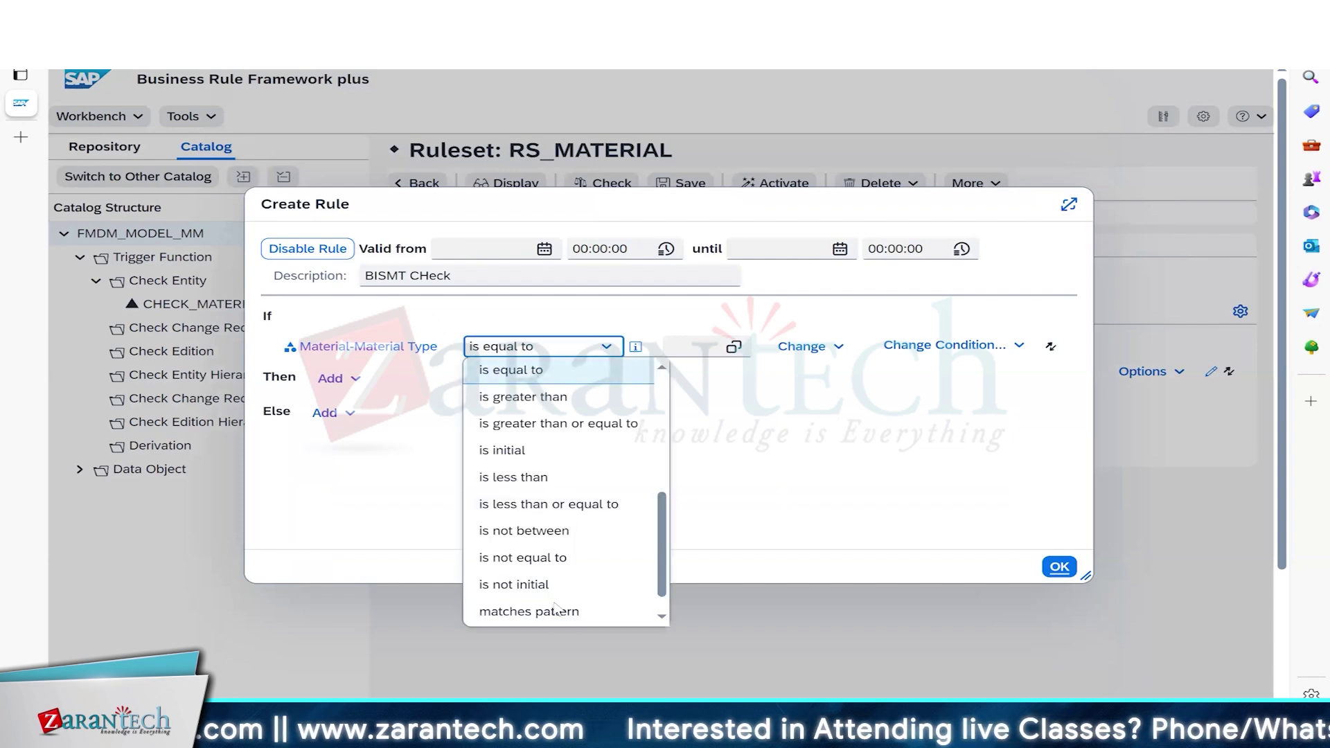
{"action": "left_click", "coordinate": [751, 423]}
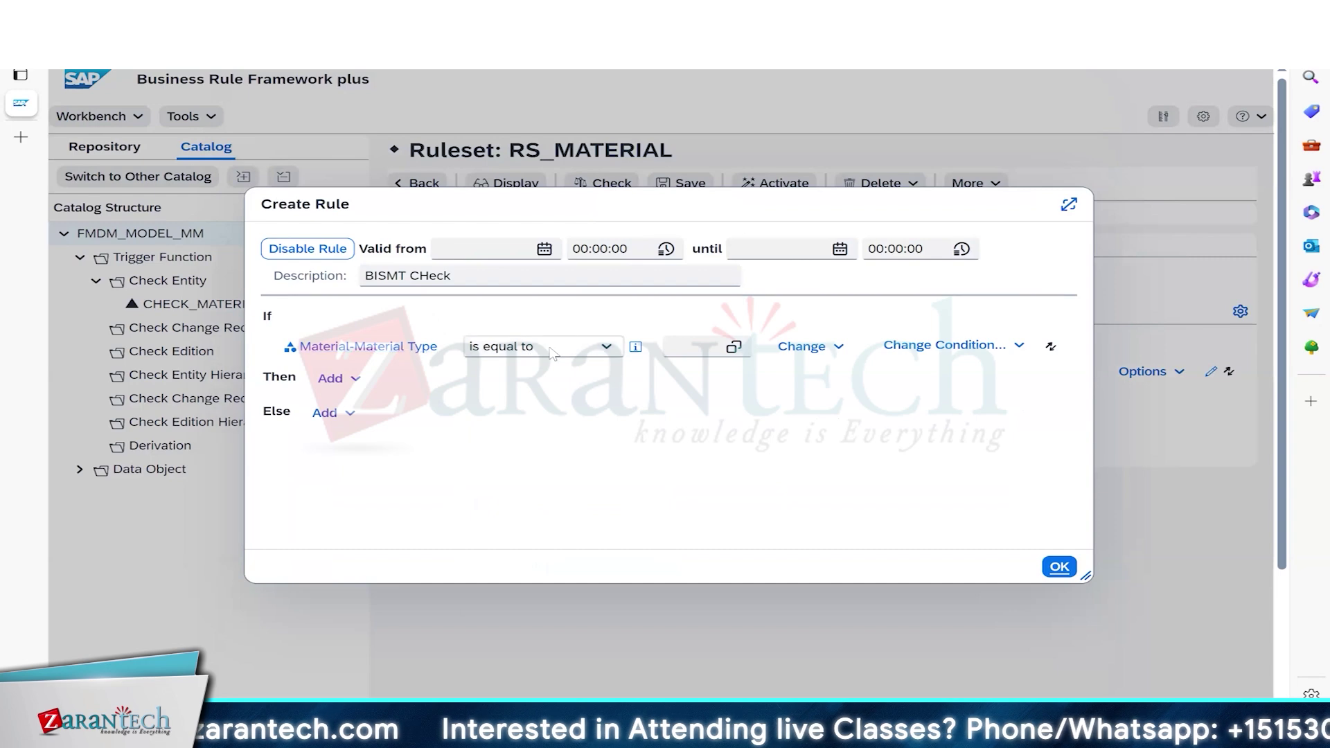
{"action": "left_click", "coordinate": [736, 352]}
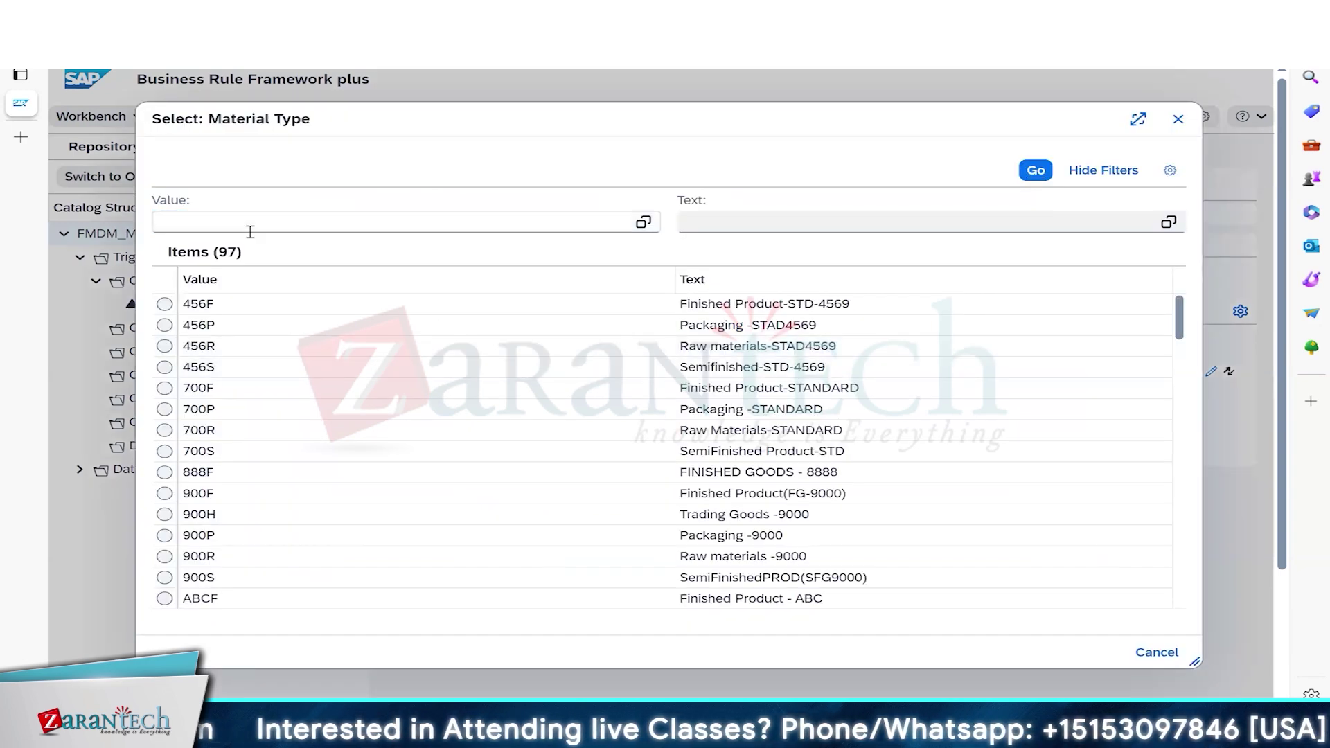
{"action": "left_click", "coordinate": [250, 231]}
{"action": "type", "text": "FERT"}
{"action": "key", "text": "Return"}
{"action": "left_click", "coordinate": [1033, 171]}
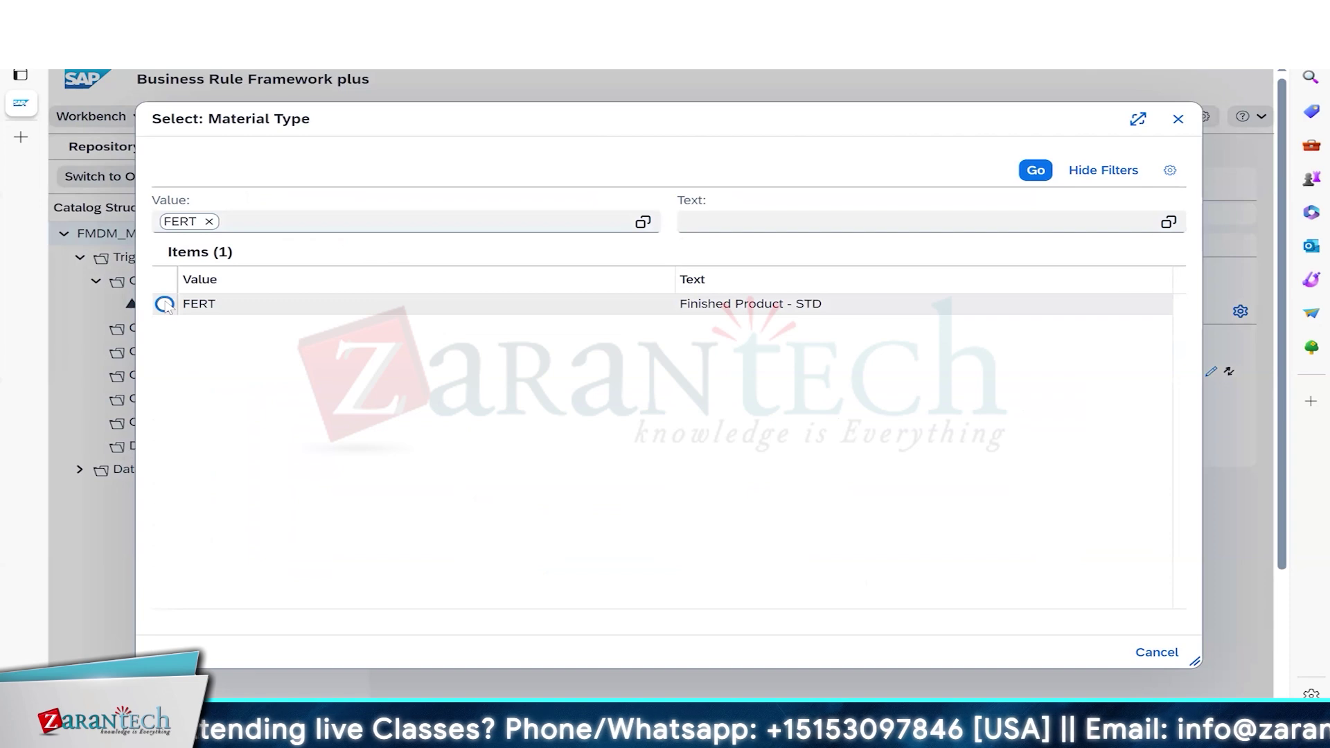
{"action": "left_click", "coordinate": [165, 305]}
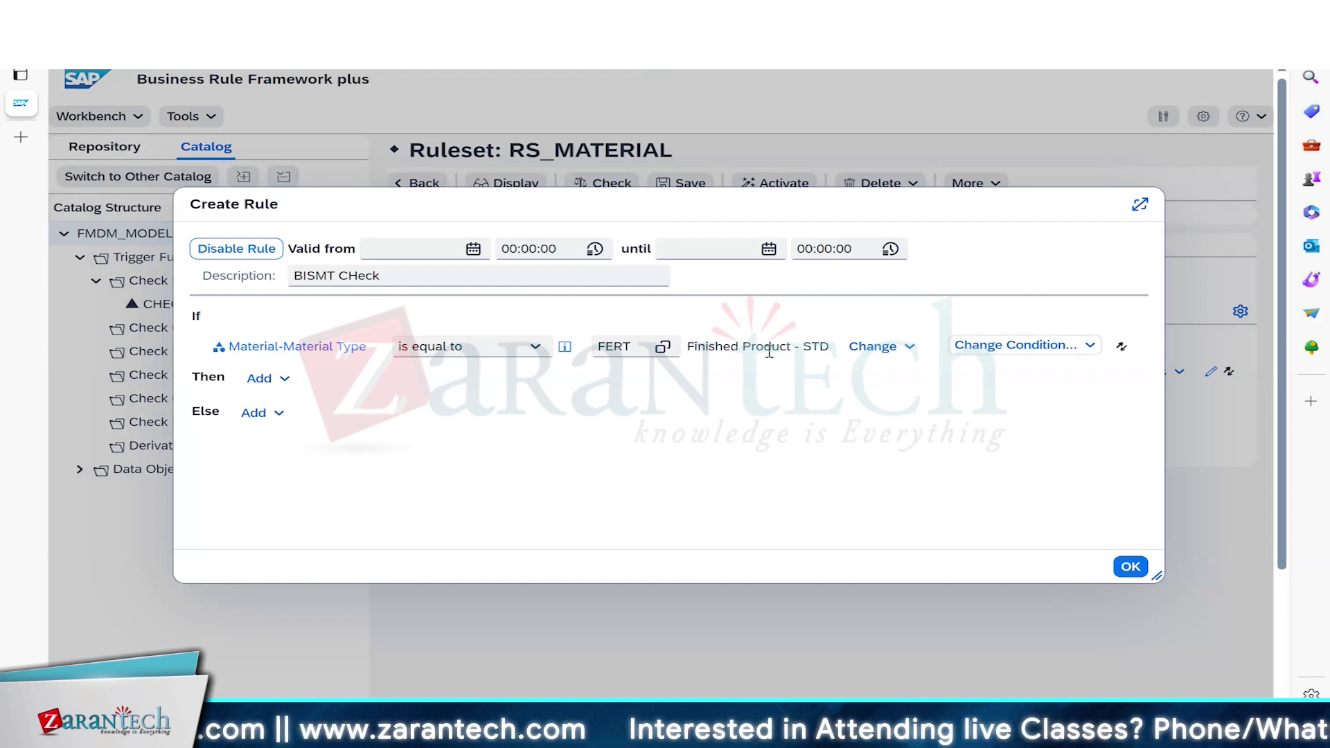
{"action": "left_click", "coordinate": [910, 348]}
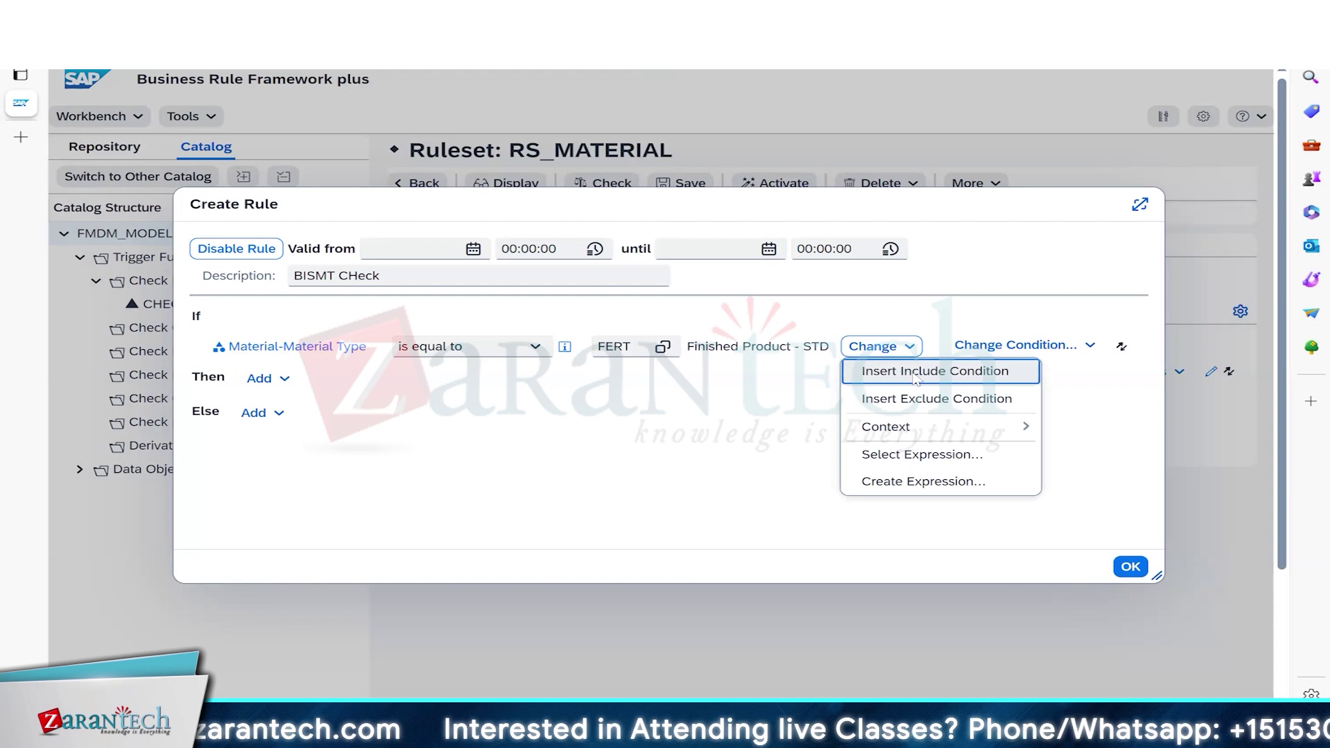
{"action": "left_click", "coordinate": [917, 374]}
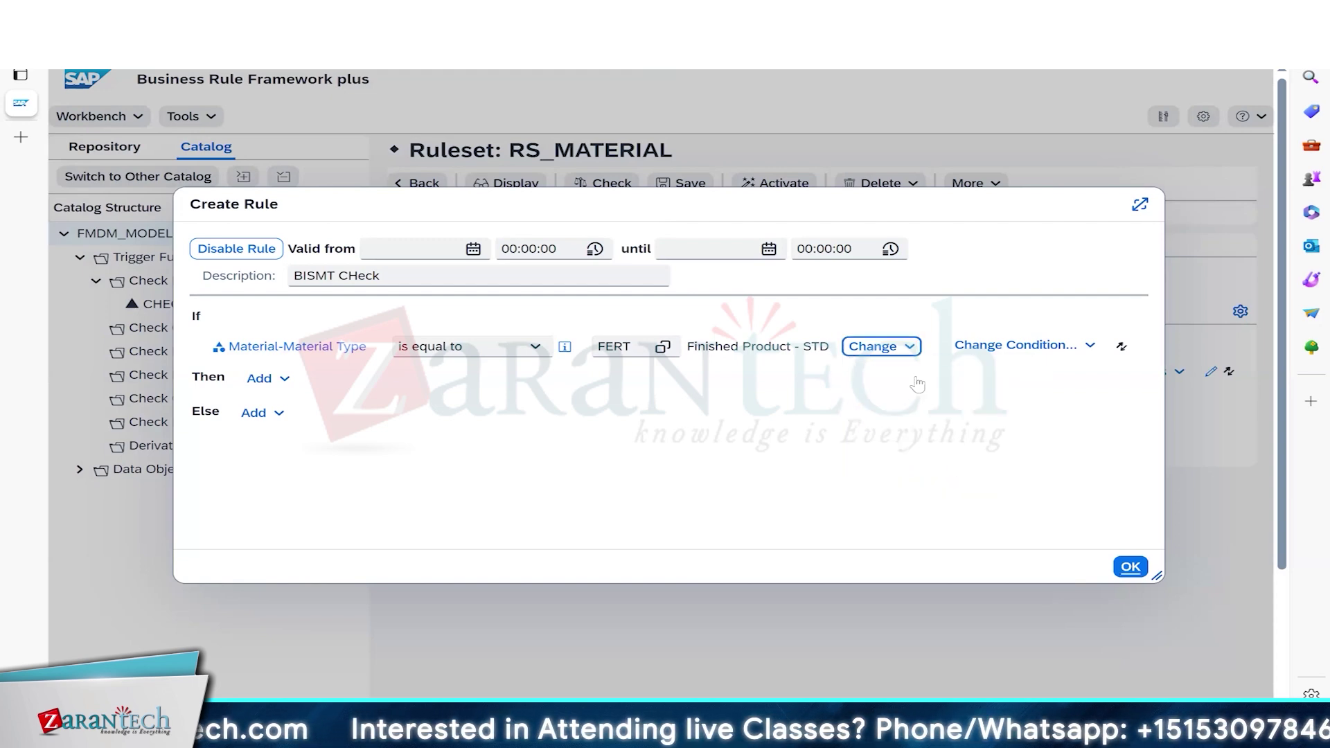
{"action": "left_click", "coordinate": [916, 379]}
{"action": "left_click", "coordinate": [920, 429]}
Add a further condition to the rule's If part and link the two conditions with "and".
{"action": "left_click", "coordinate": [1085, 346]}
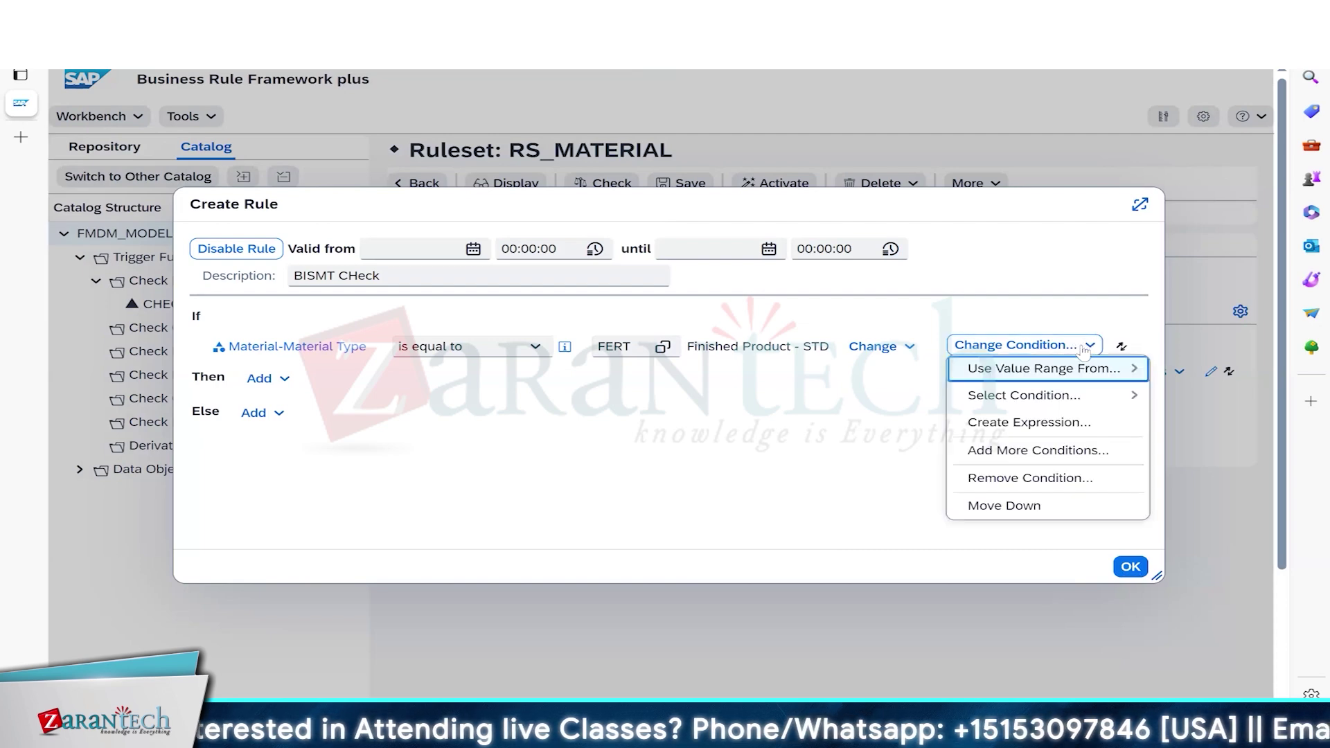
{"action": "mouse_move", "coordinate": [1070, 397]}
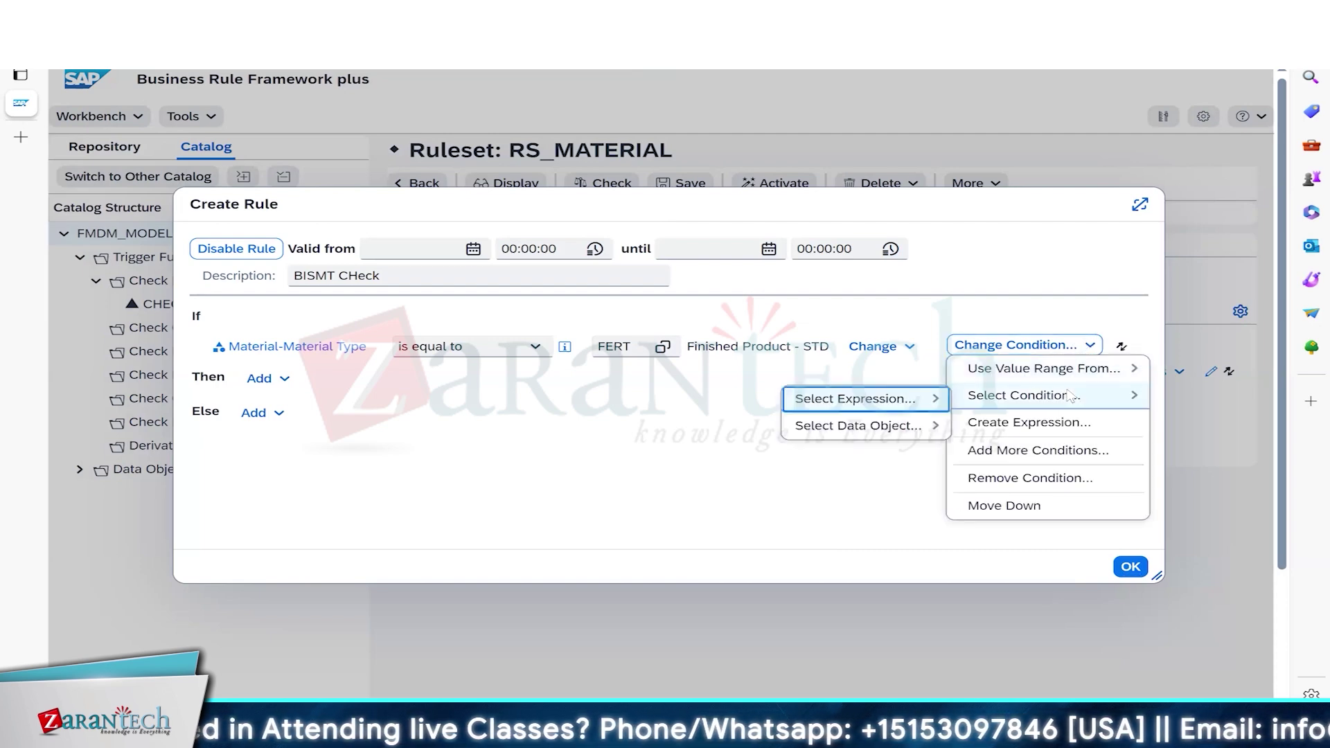
{"action": "left_click", "coordinate": [1048, 452]}
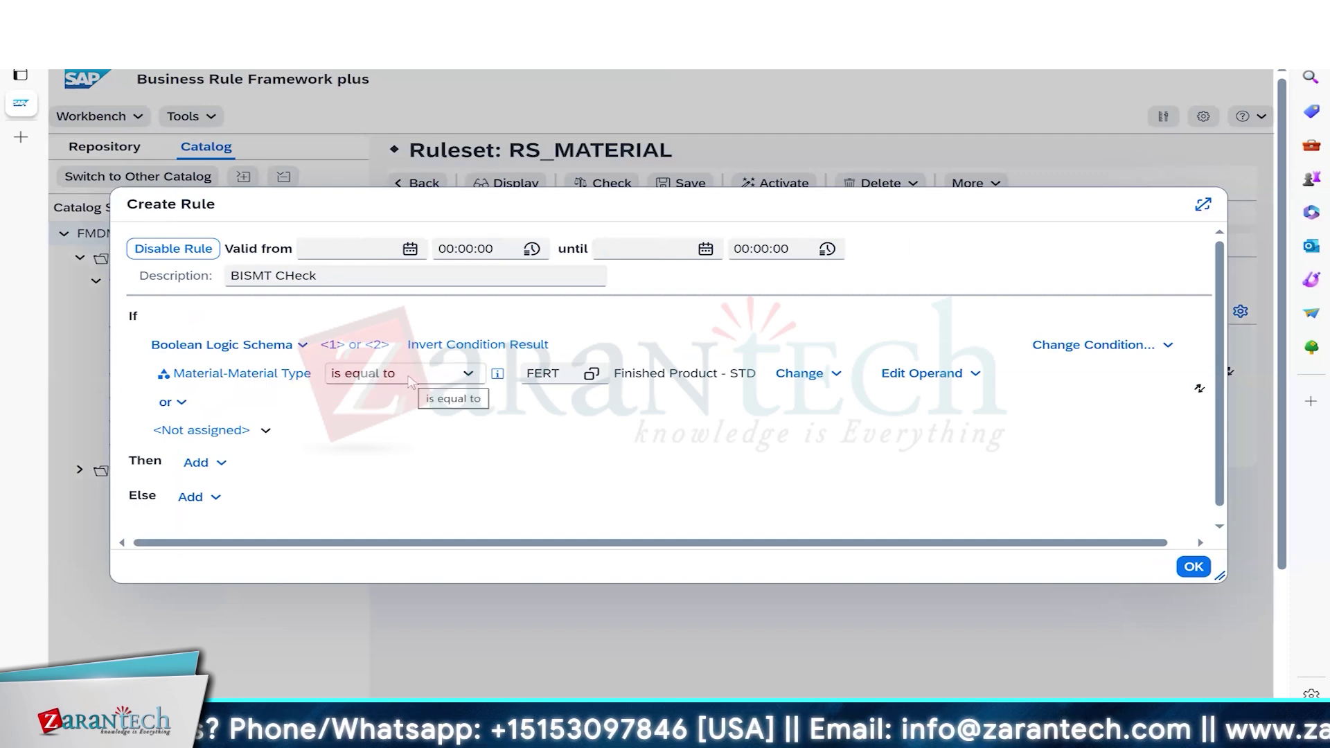
{"action": "left_click", "coordinate": [182, 406]}
{"action": "left_click", "coordinate": [174, 428]}
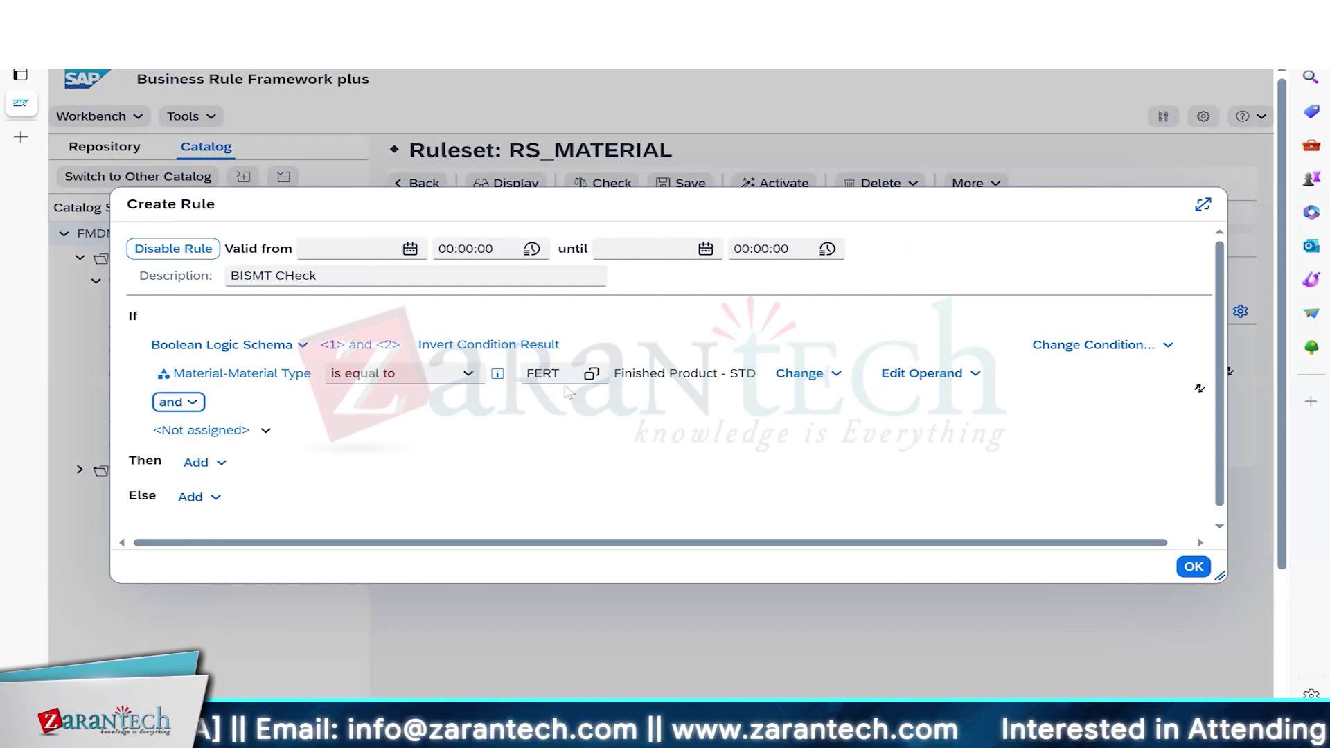
Assign the Old matl number context object, found by the name BISMT, to the unassigned second condition.
{"action": "left_click", "coordinate": [265, 430]}
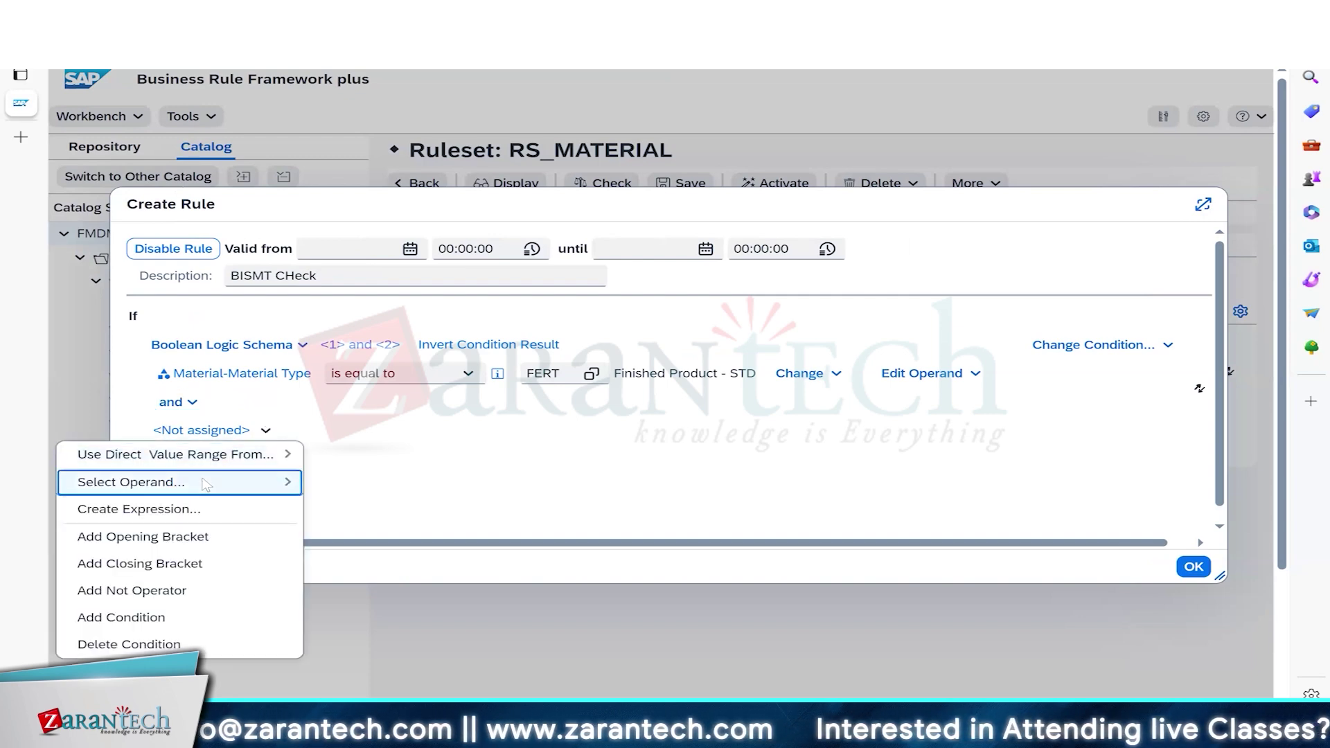
{"action": "mouse_move", "coordinate": [199, 491]}
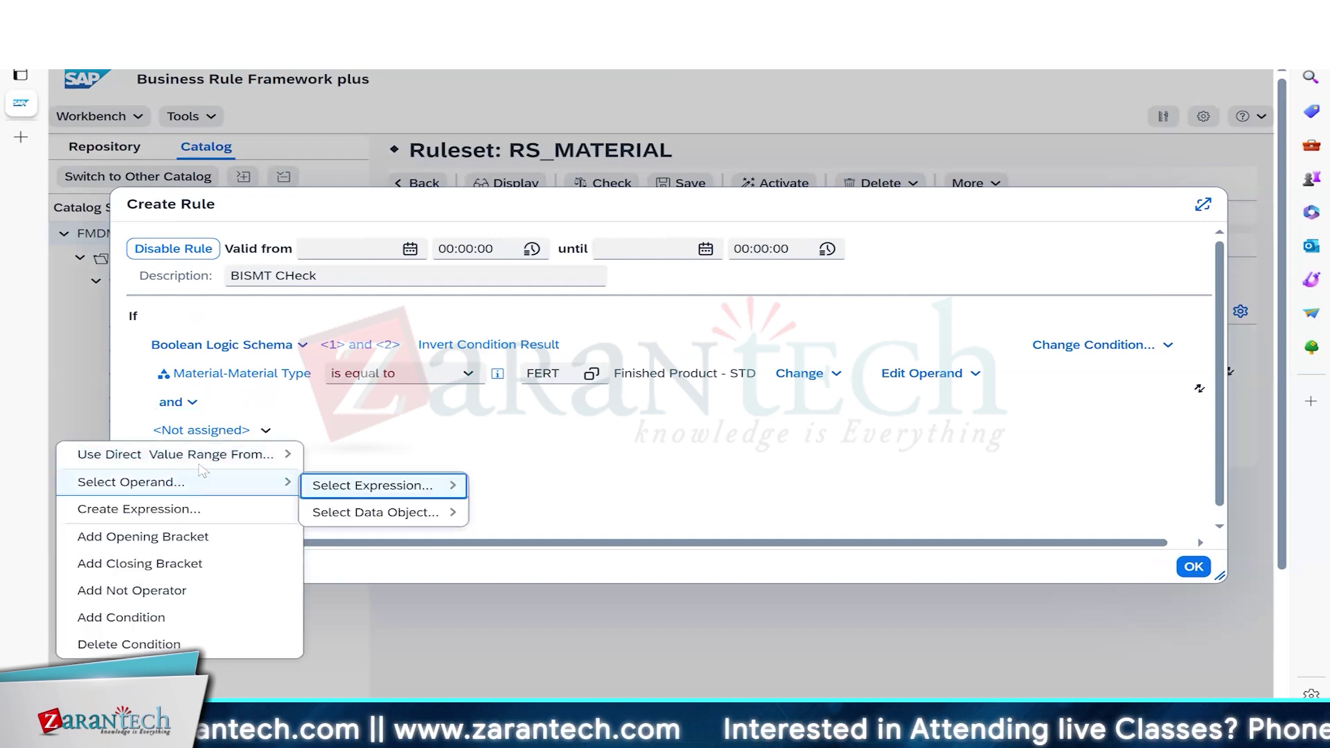
{"action": "mouse_move", "coordinate": [201, 457]}
{"action": "mouse_move", "coordinate": [346, 456]}
{"action": "left_click", "coordinate": [495, 456]}
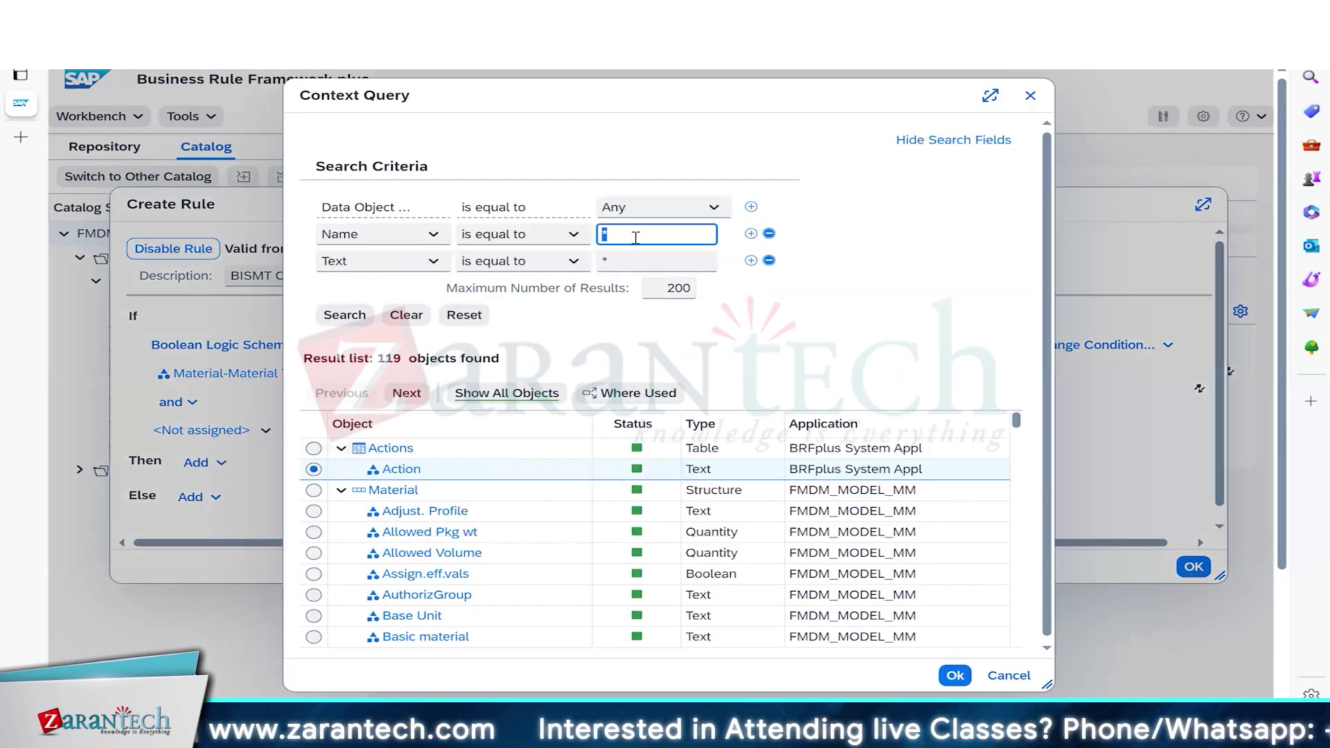
{"action": "type", "text": "BISMT"}
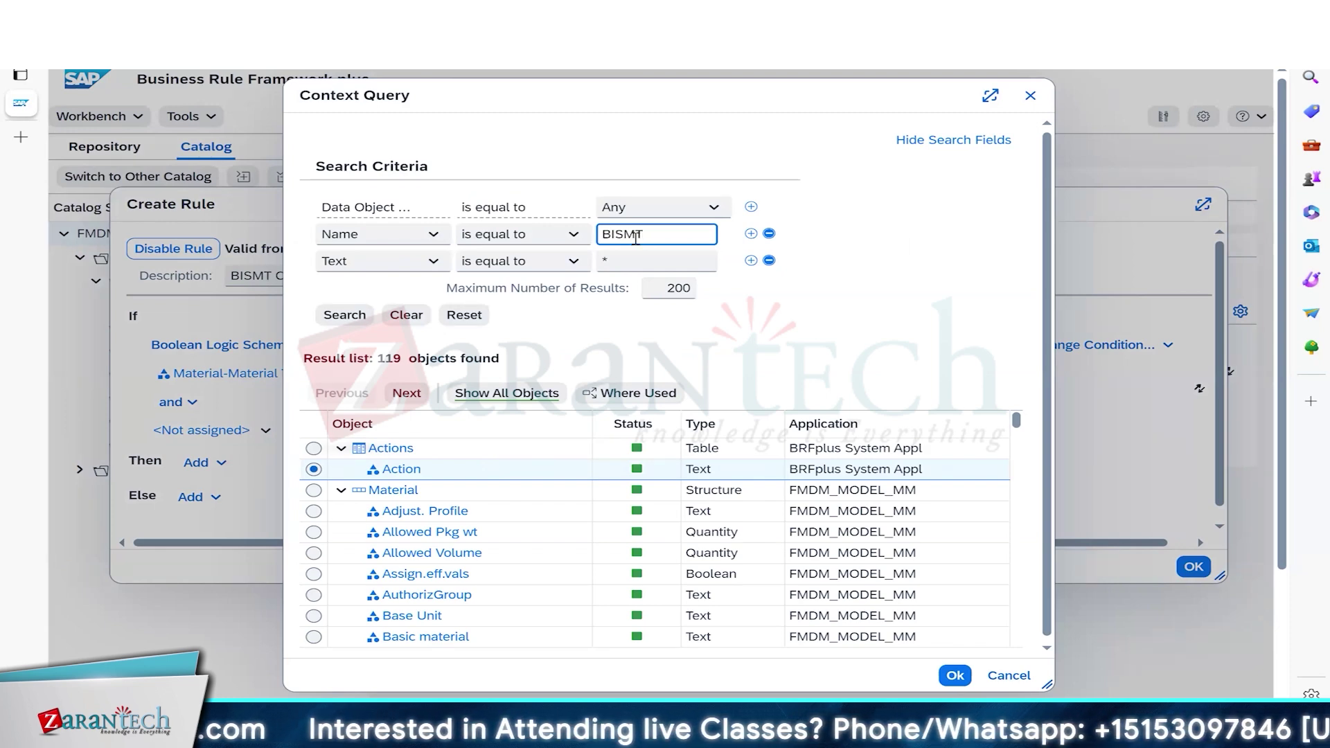
{"action": "left_click", "coordinate": [347, 317]}
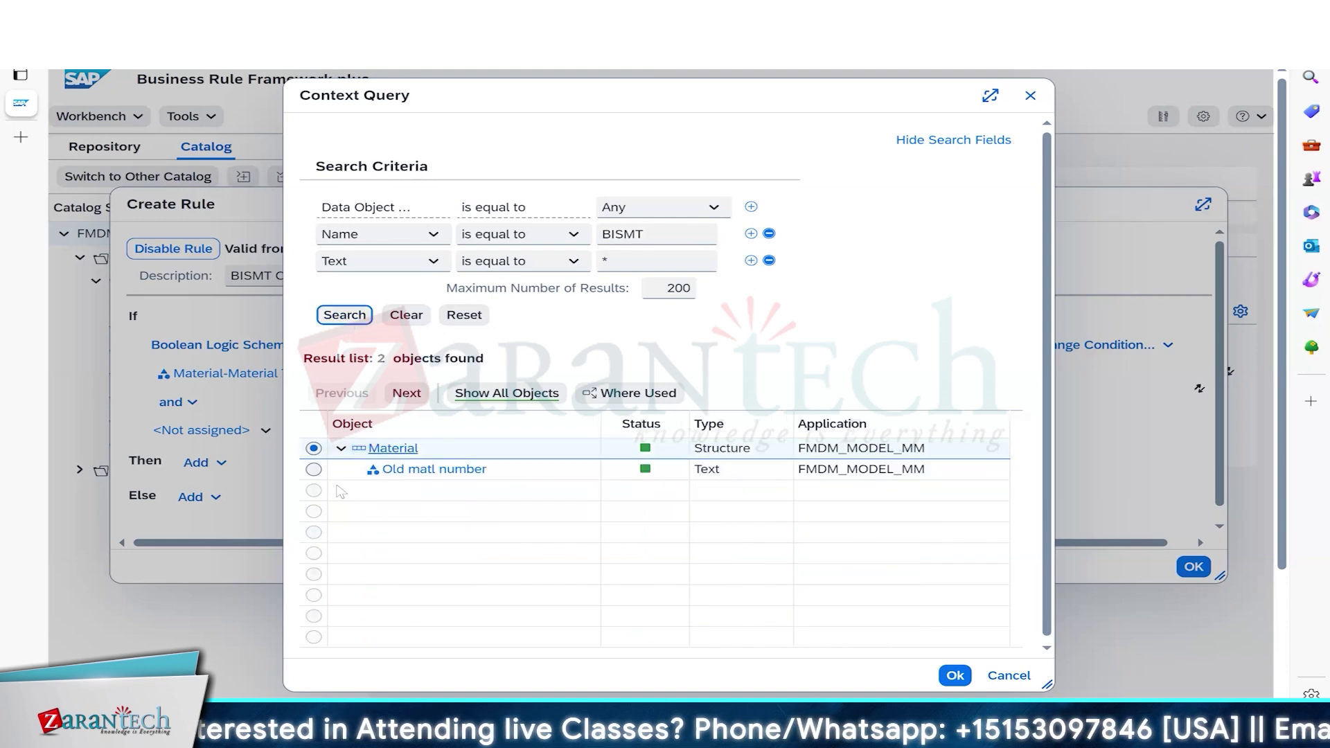
{"action": "left_click", "coordinate": [314, 469]}
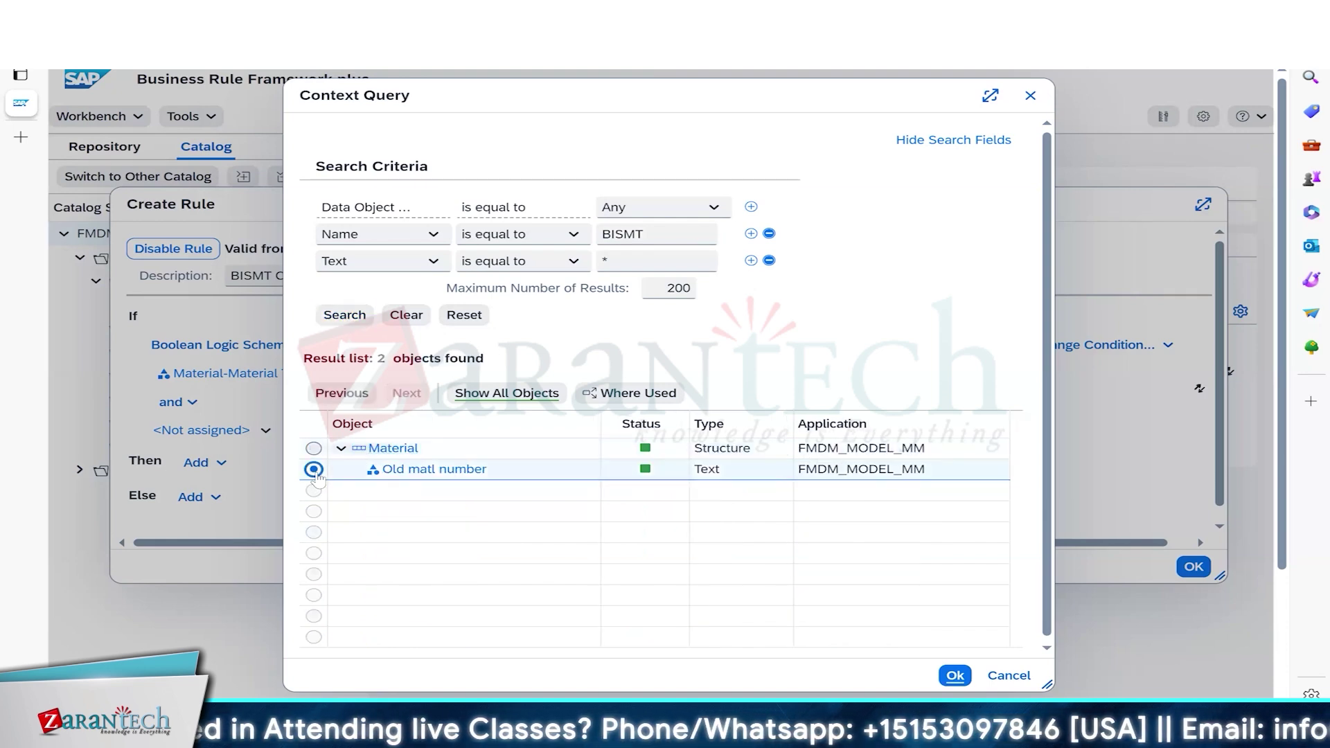
{"action": "left_click", "coordinate": [954, 675]}
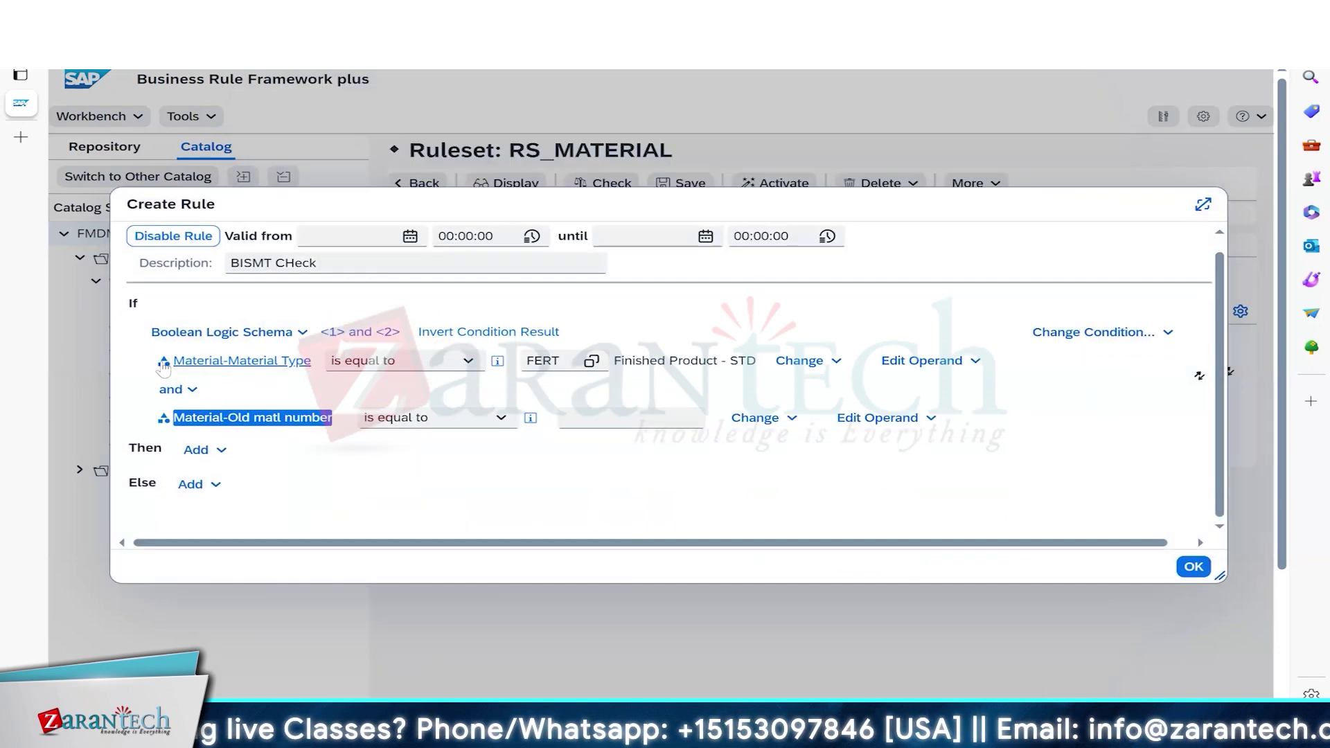
Set the comparison of the Old matl number condition to "is initial".
{"action": "left_click", "coordinate": [128, 305]}
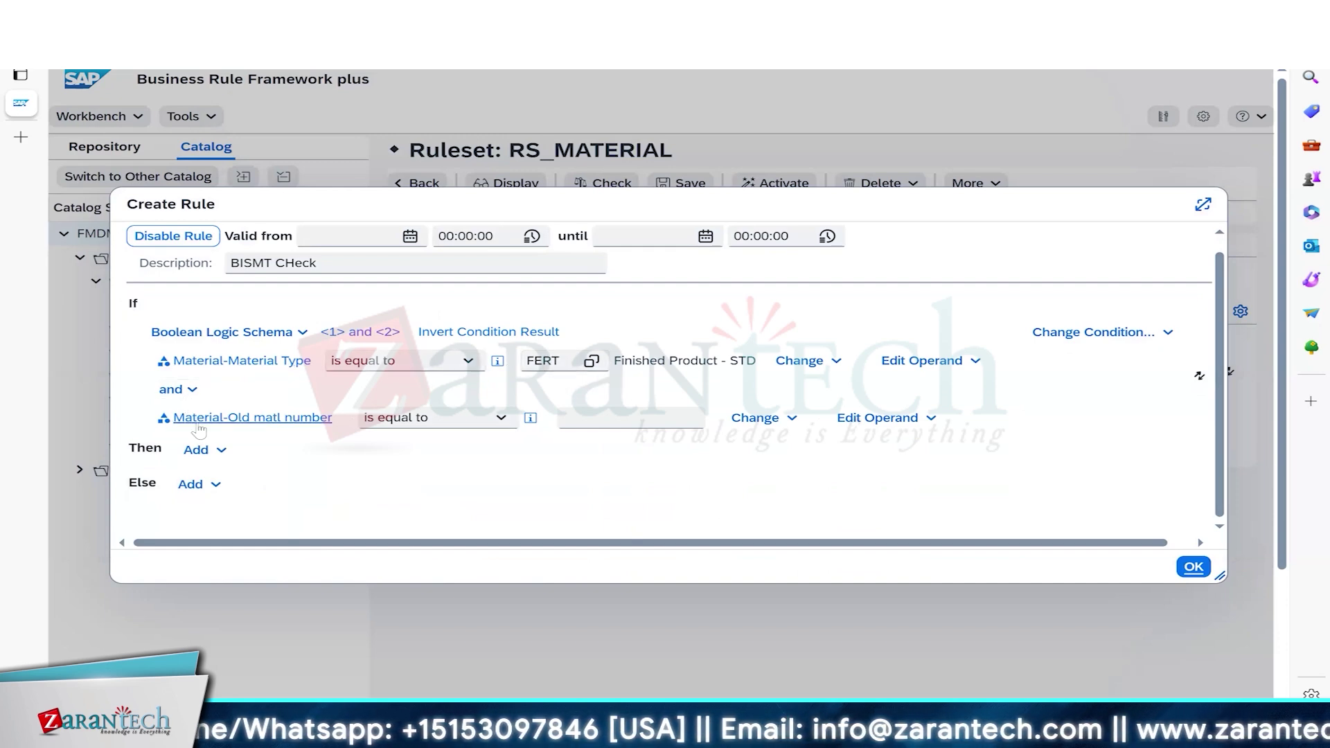
{"action": "left_click", "coordinate": [445, 418]}
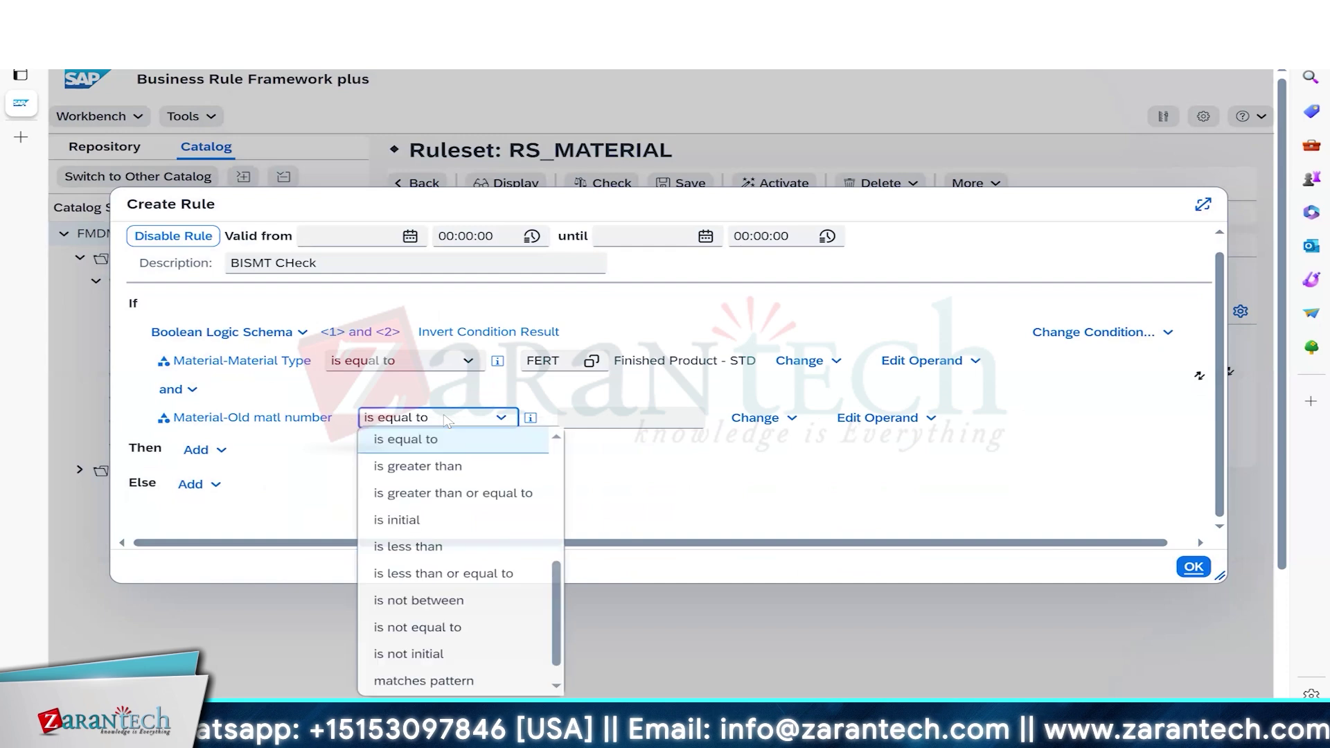
{"action": "left_click", "coordinate": [419, 522]}
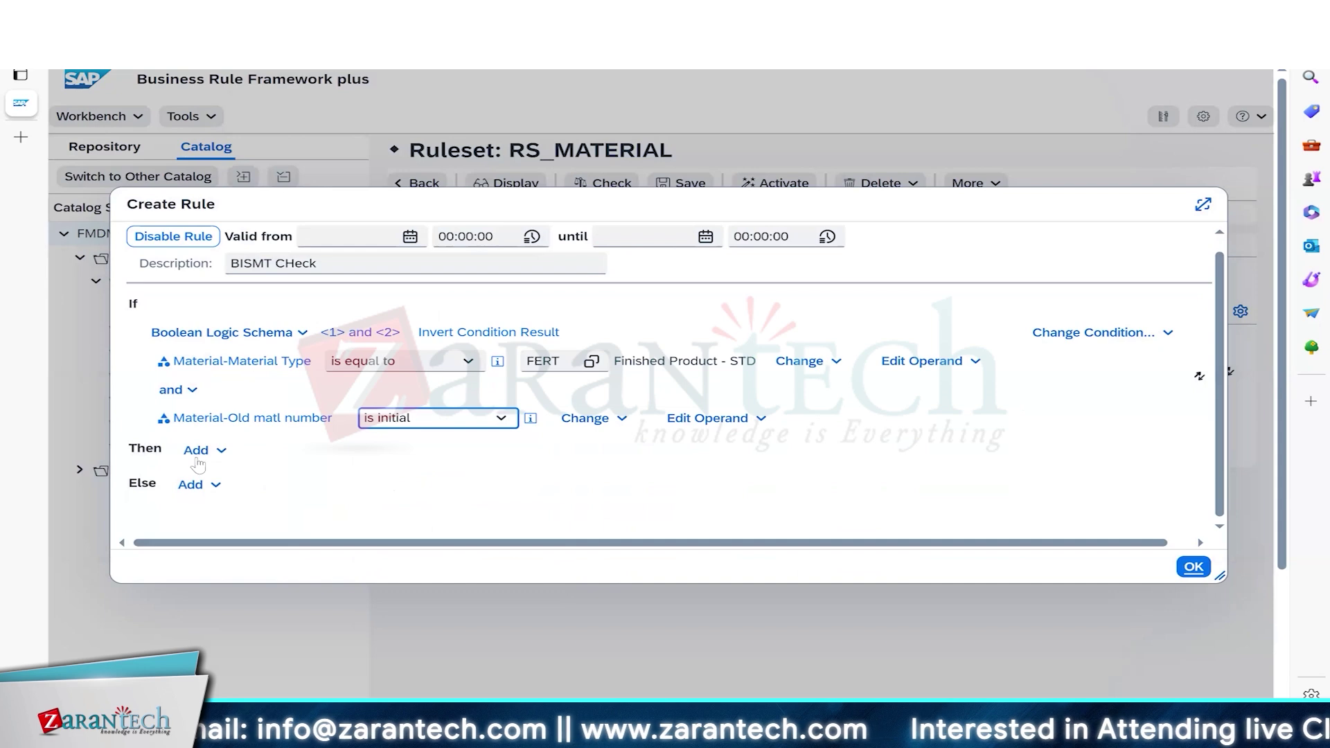
{"action": "left_click", "coordinate": [217, 457]}
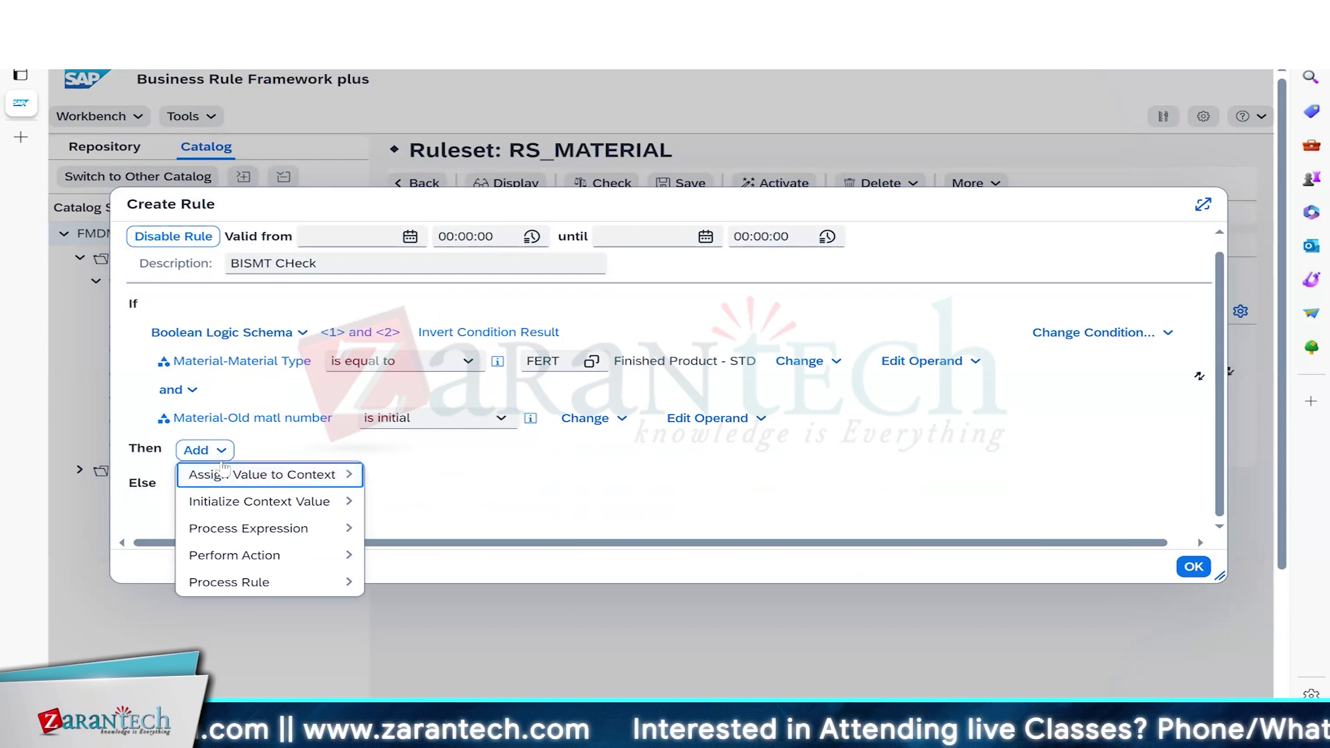
{"action": "left_click", "coordinate": [269, 558]}
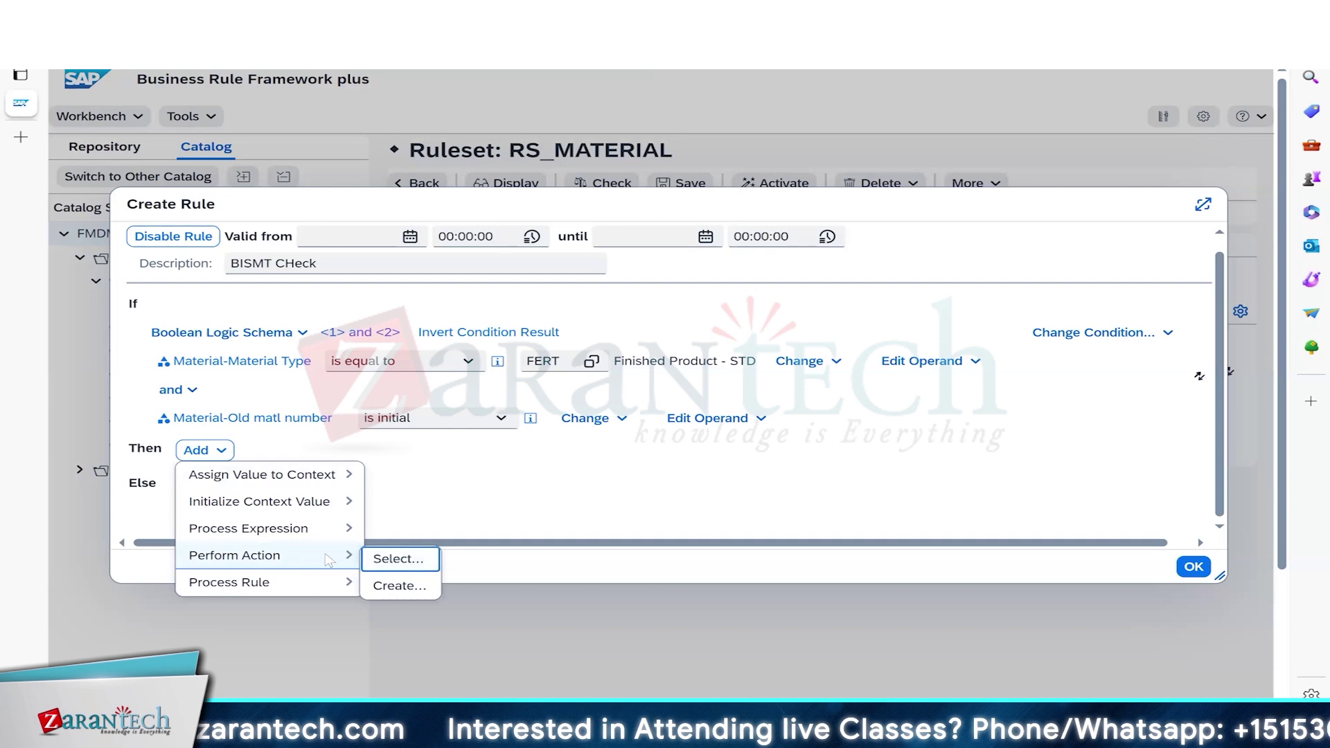
{"action": "left_click", "coordinate": [386, 560]}
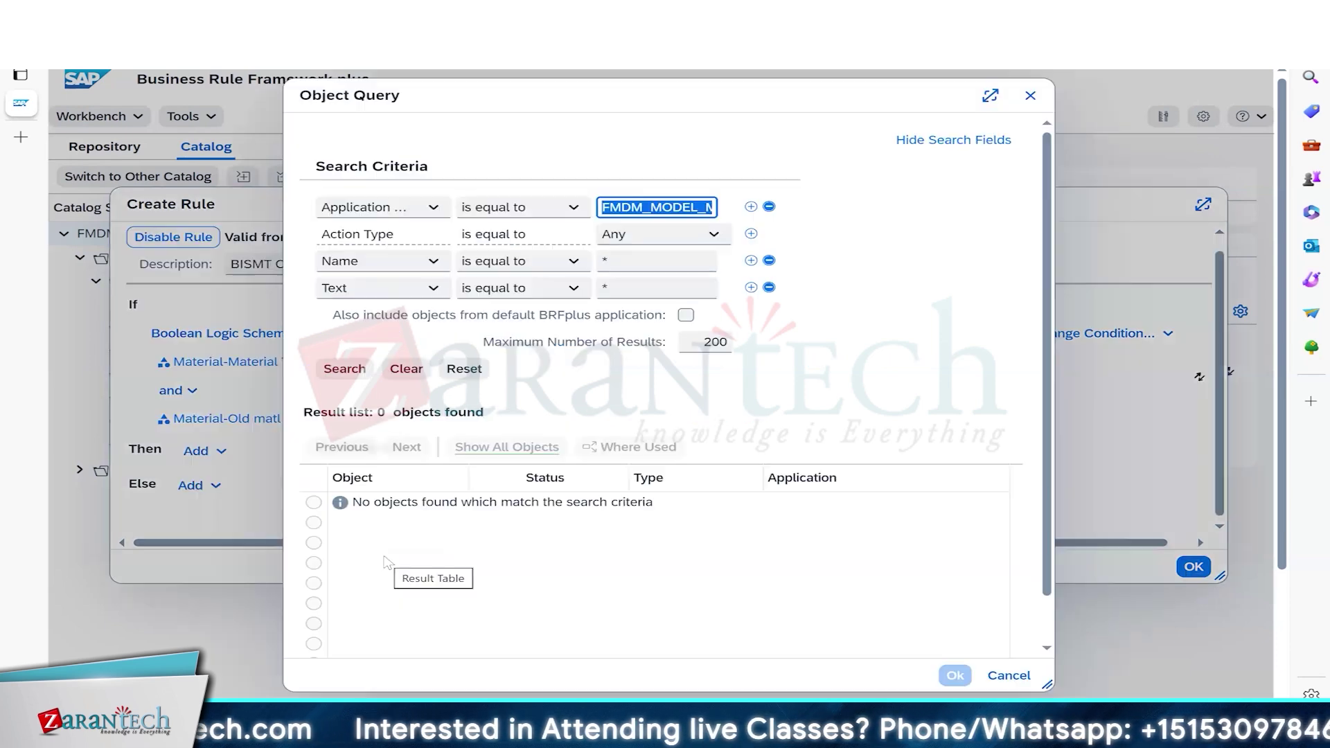
{"action": "left_click", "coordinate": [1027, 682]}
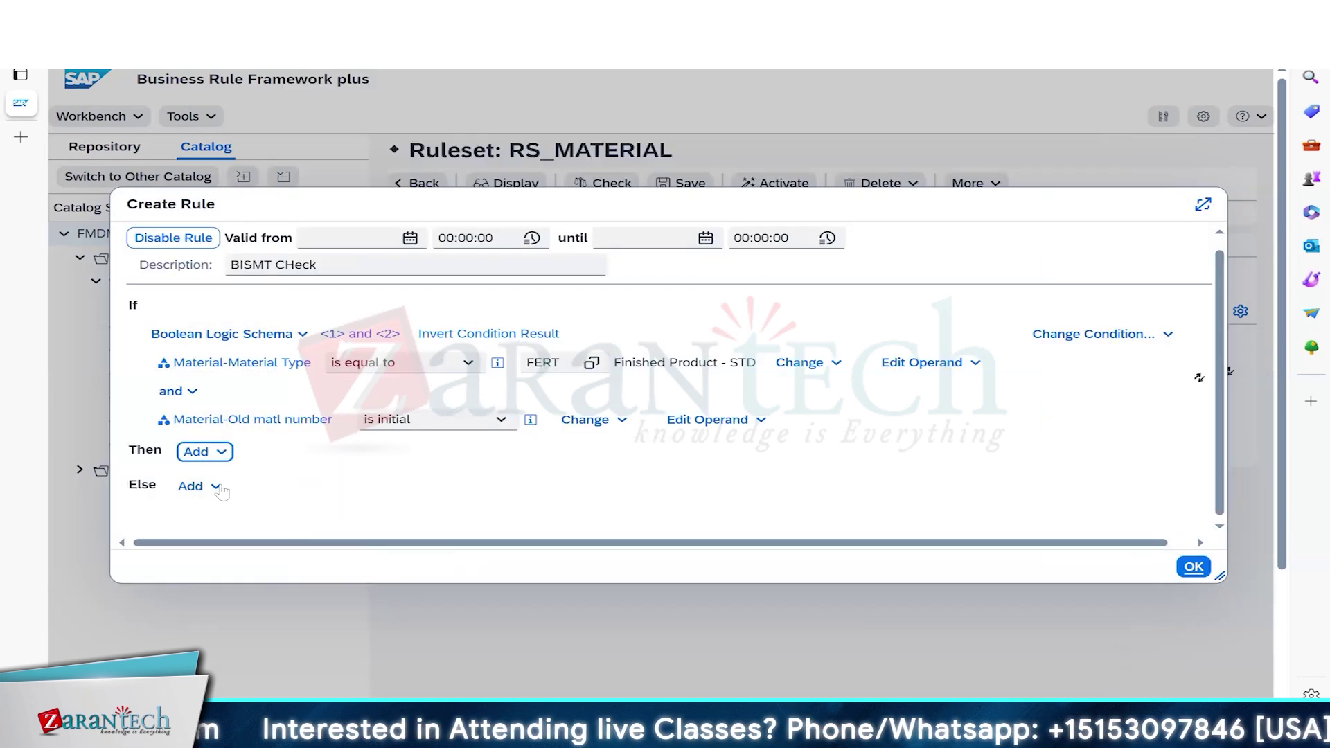
Add a newly created action to the rule's Then part, with Log Message (Action) as its object type.
{"action": "left_click", "coordinate": [203, 455]}
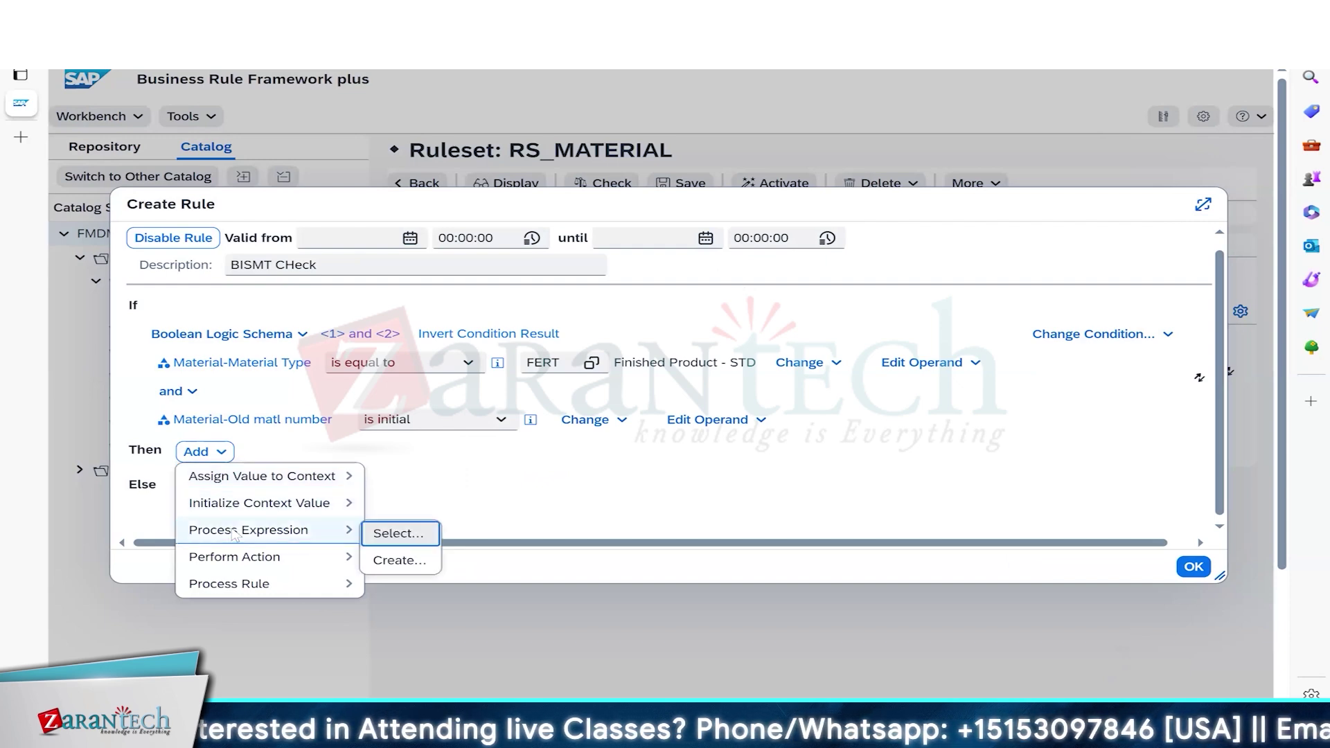
{"action": "mouse_move", "coordinate": [269, 535]}
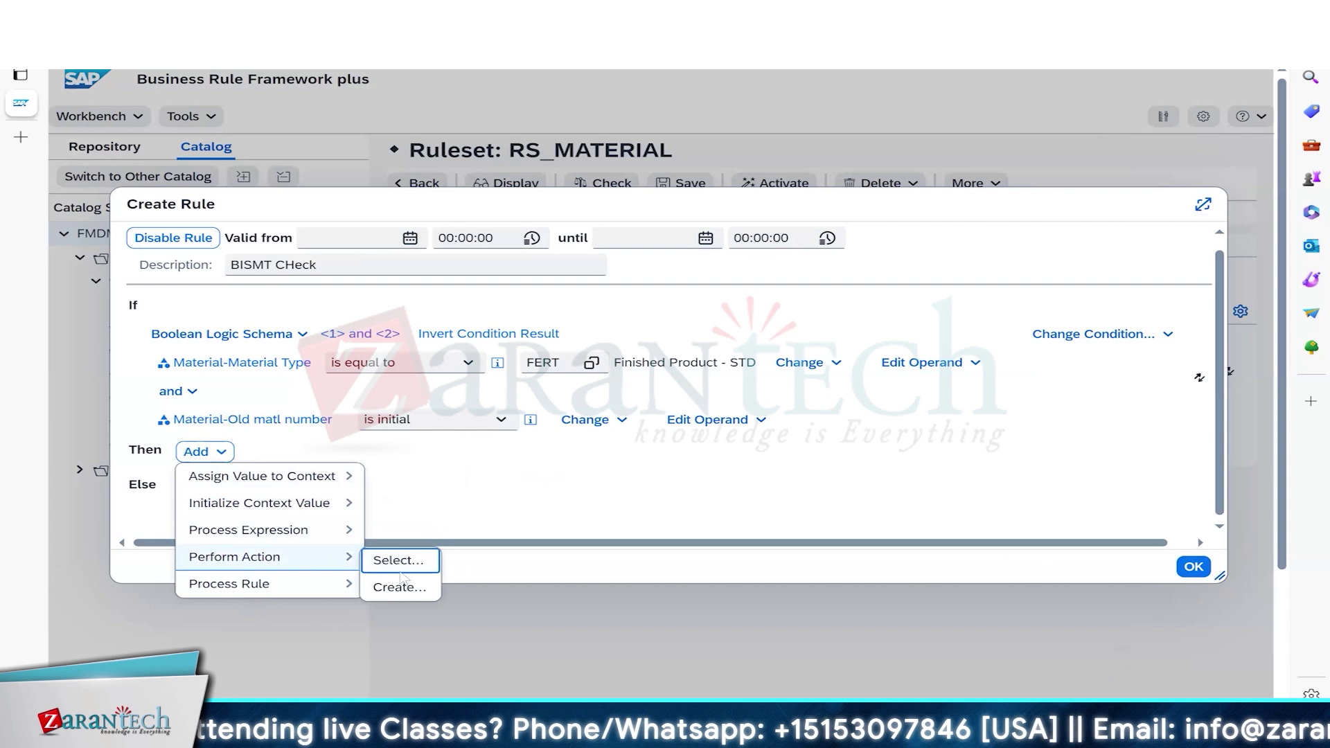
{"action": "left_click", "coordinate": [392, 587]}
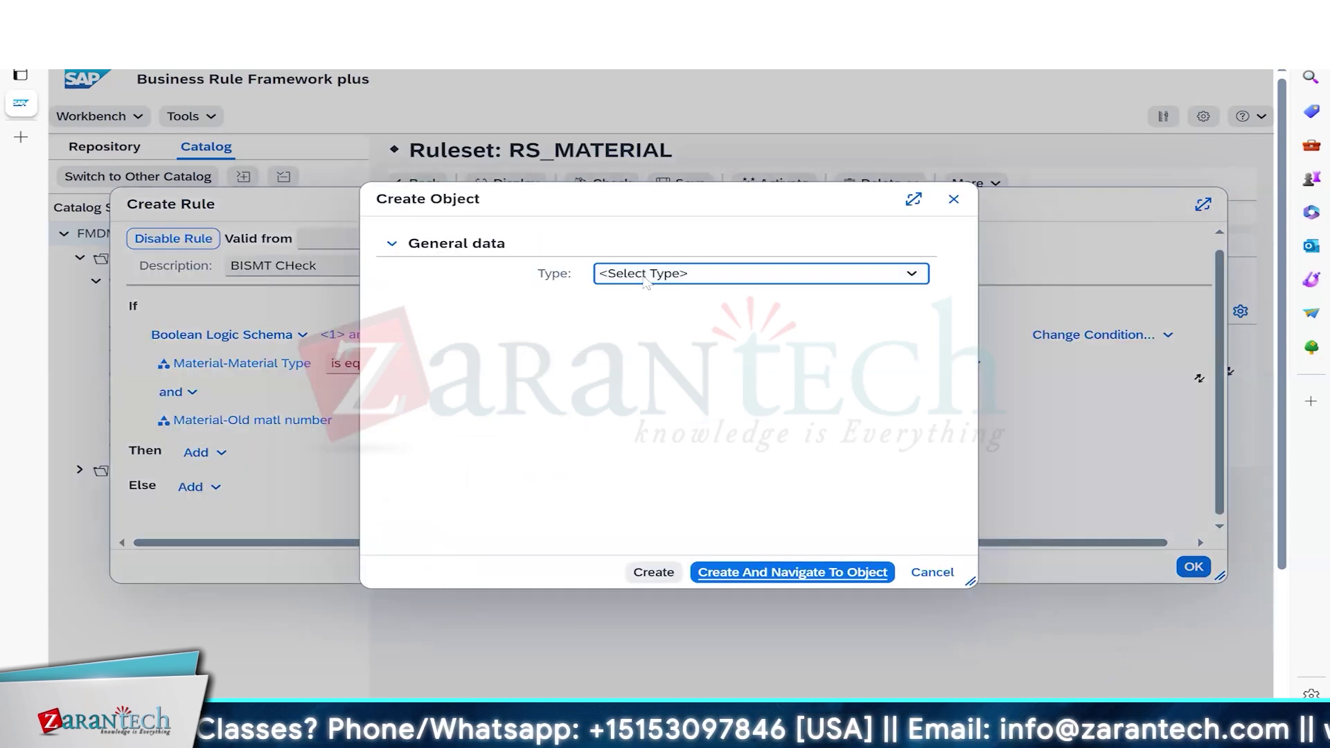
{"action": "left_click", "coordinate": [645, 275]}
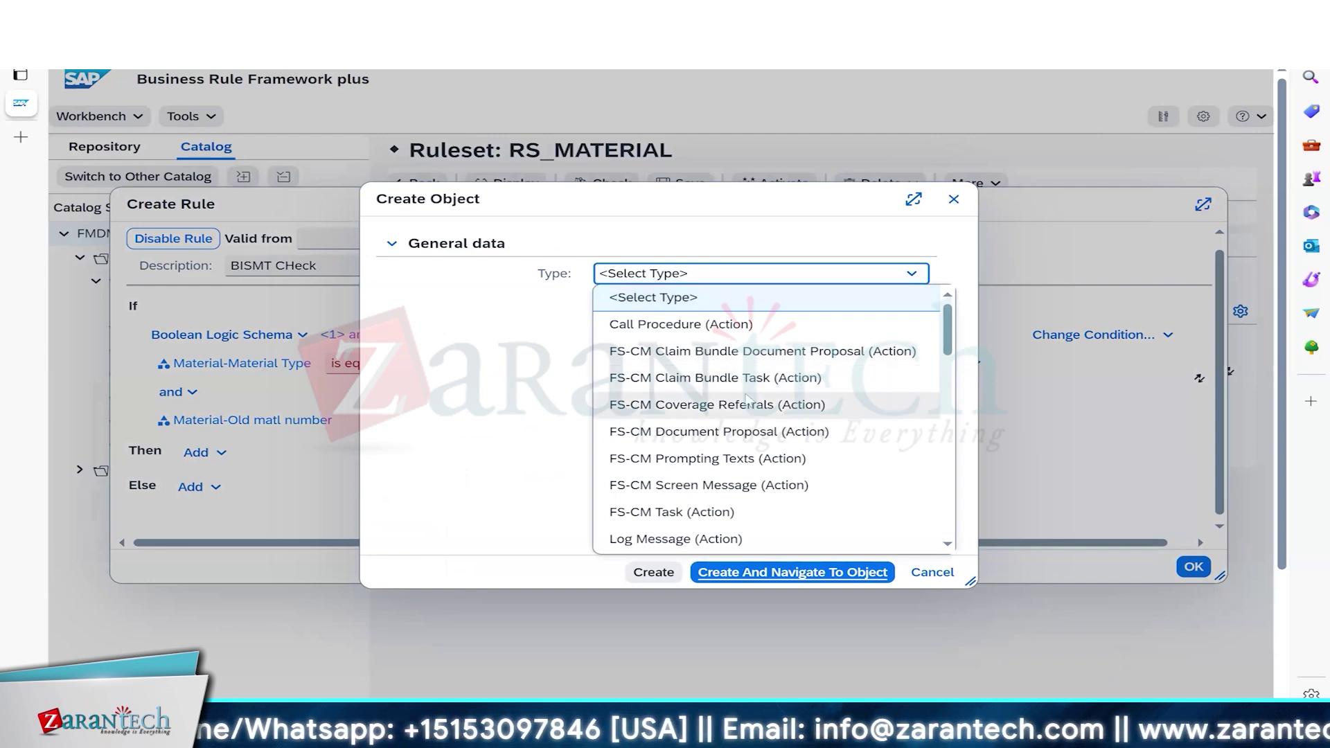
{"action": "left_click", "coordinate": [677, 540]}
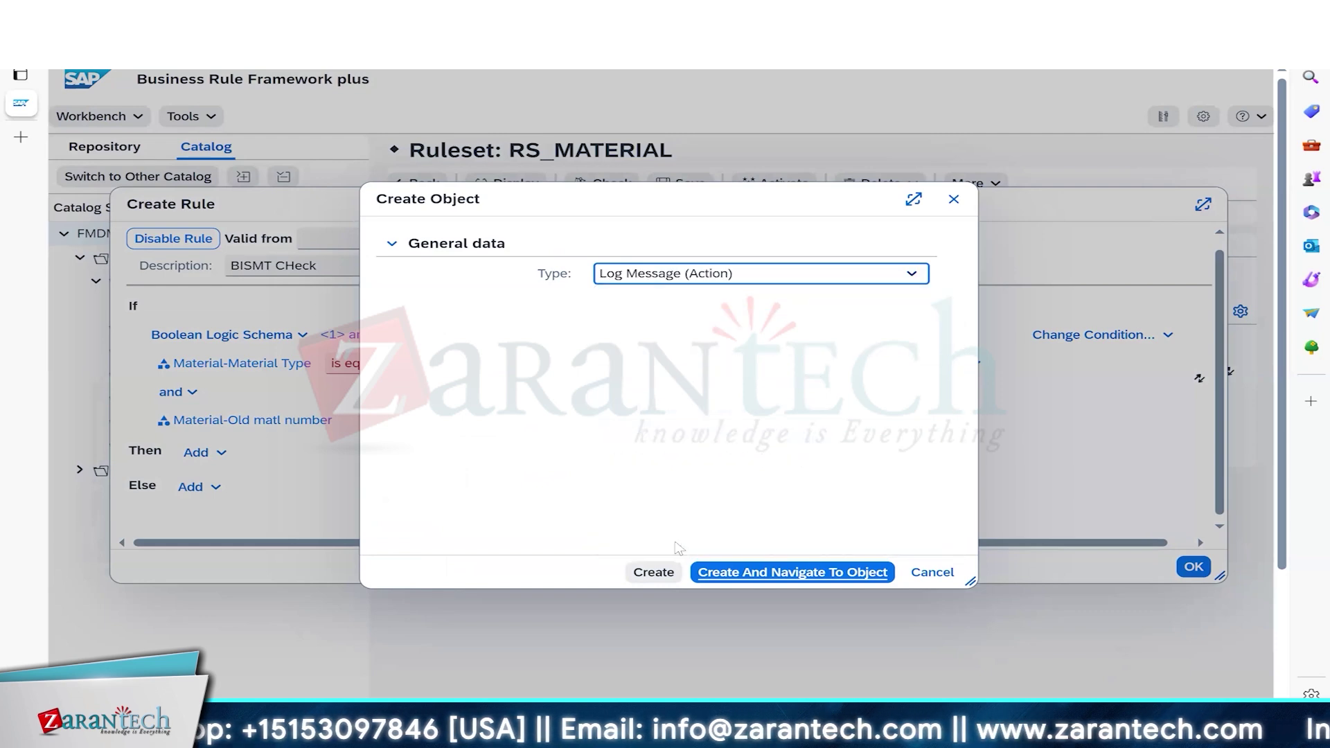
{"action": "left_click", "coordinate": [749, 579]}
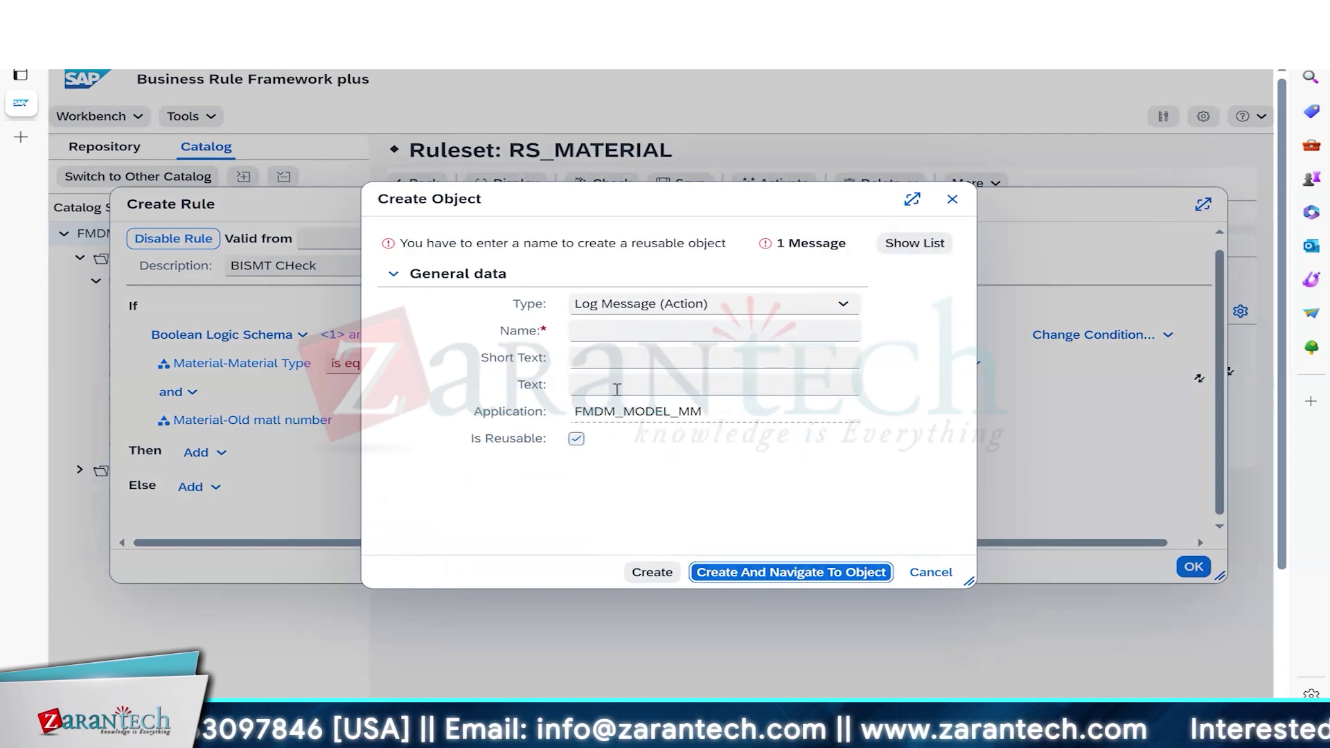
Create the log message action with name, short text and text MSG_BISMT_CHECK, saving the changed ruleset on the way to it.
{"action": "left_click", "coordinate": [604, 332]}
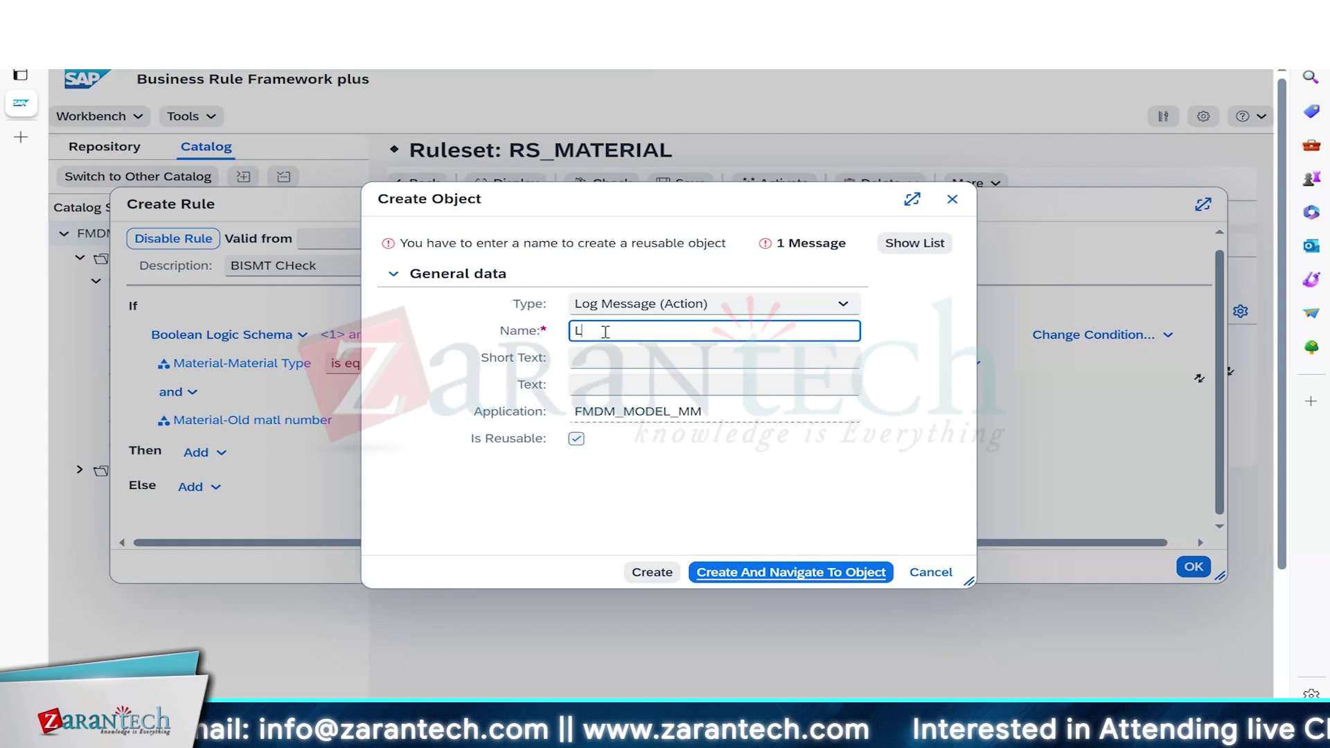
{"action": "type", "text": "MSG"}
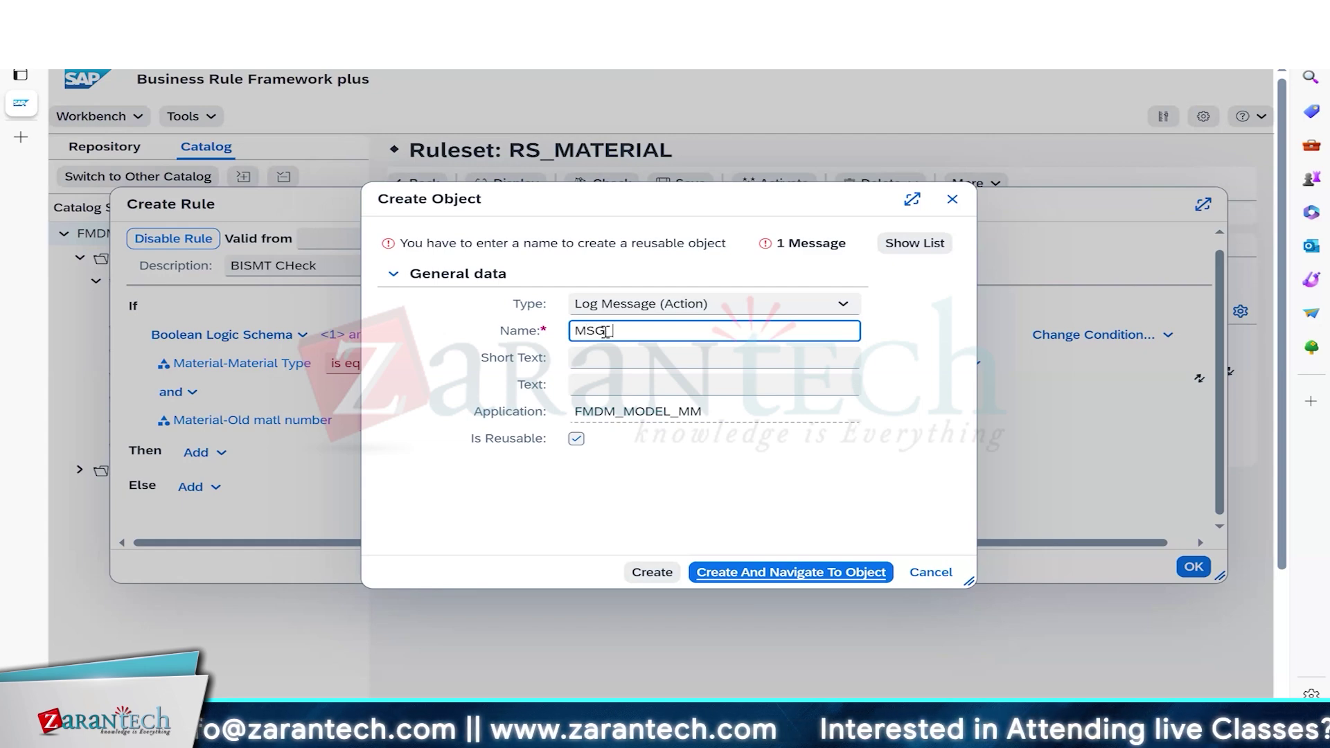
{"action": "type", "text": "_BISMT_CHECK"}
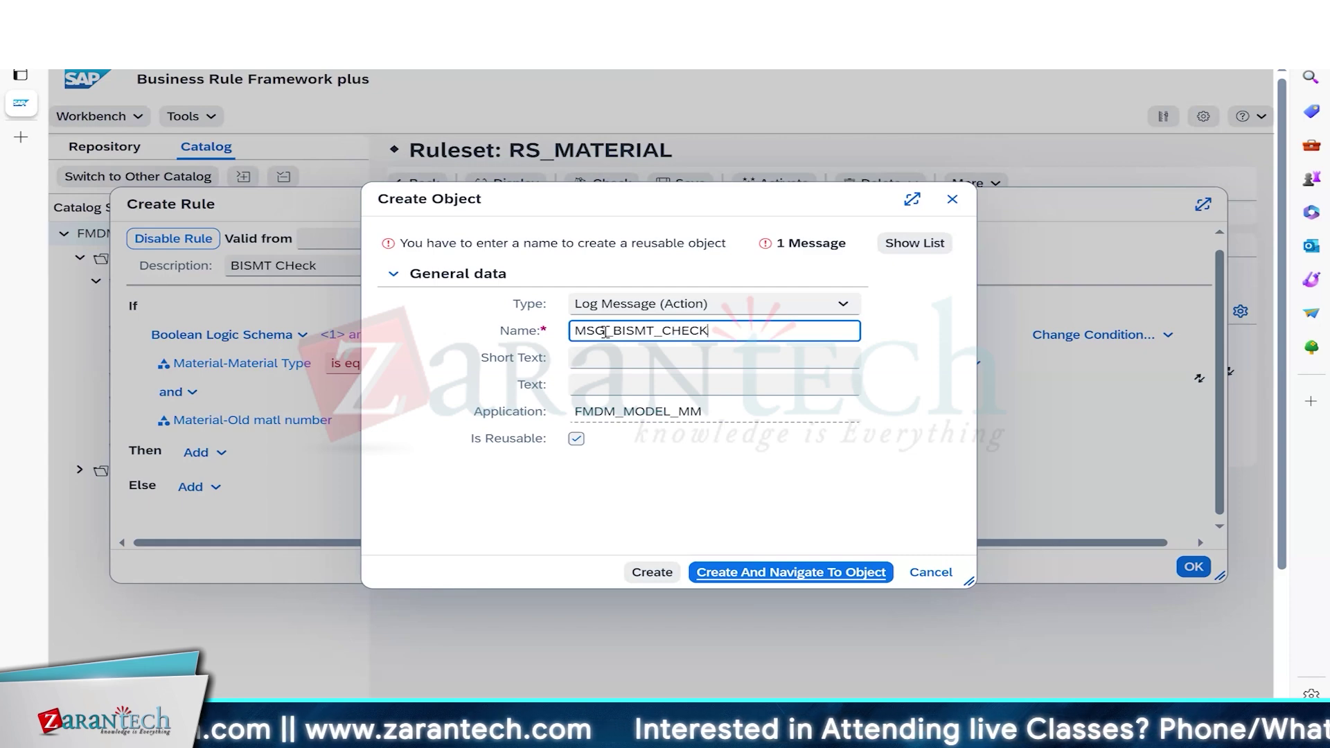
{"action": "key", "text": "ctrl+a"}
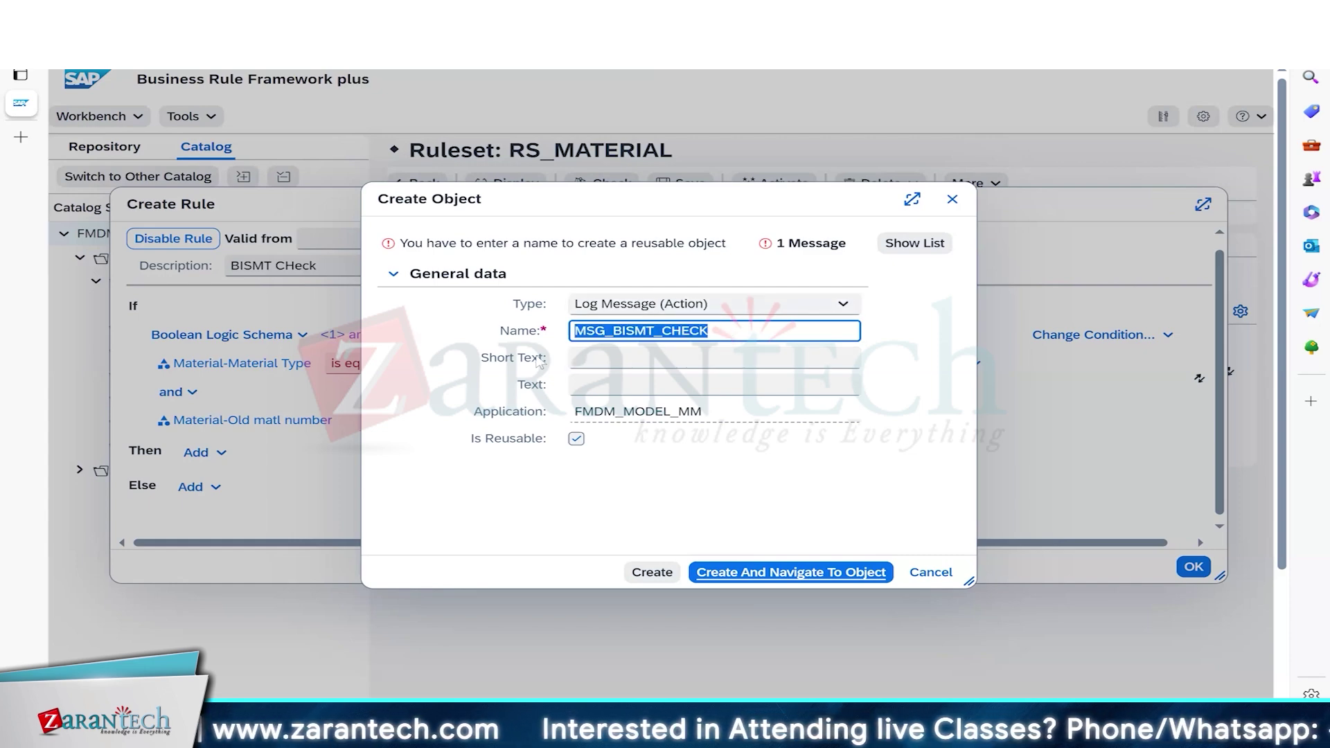
{"action": "key", "text": "ctrl+c"}
{"action": "left_click", "coordinate": [597, 357]}
{"action": "key", "text": "ctrl+v"}
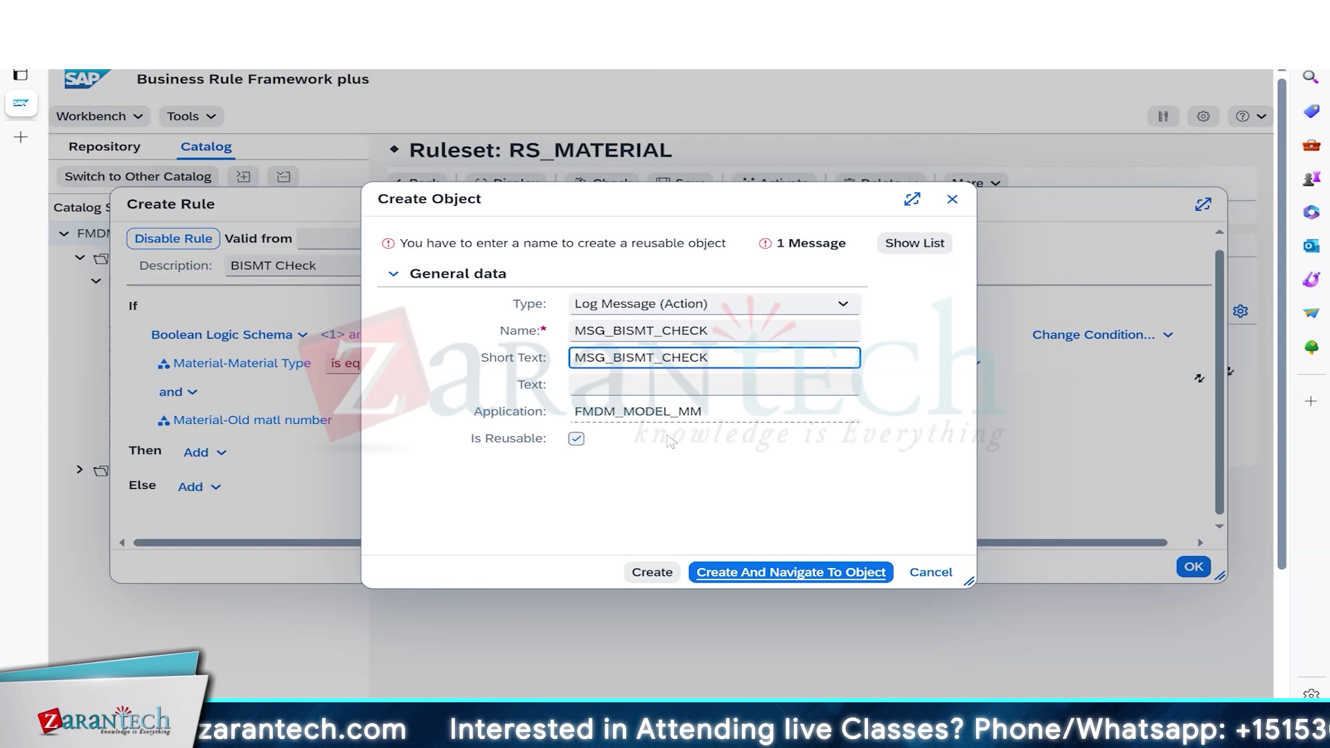
{"action": "left_click", "coordinate": [616, 383]}
{"action": "key", "text": "ctrl+v"}
{"action": "left_click", "coordinate": [768, 575]}
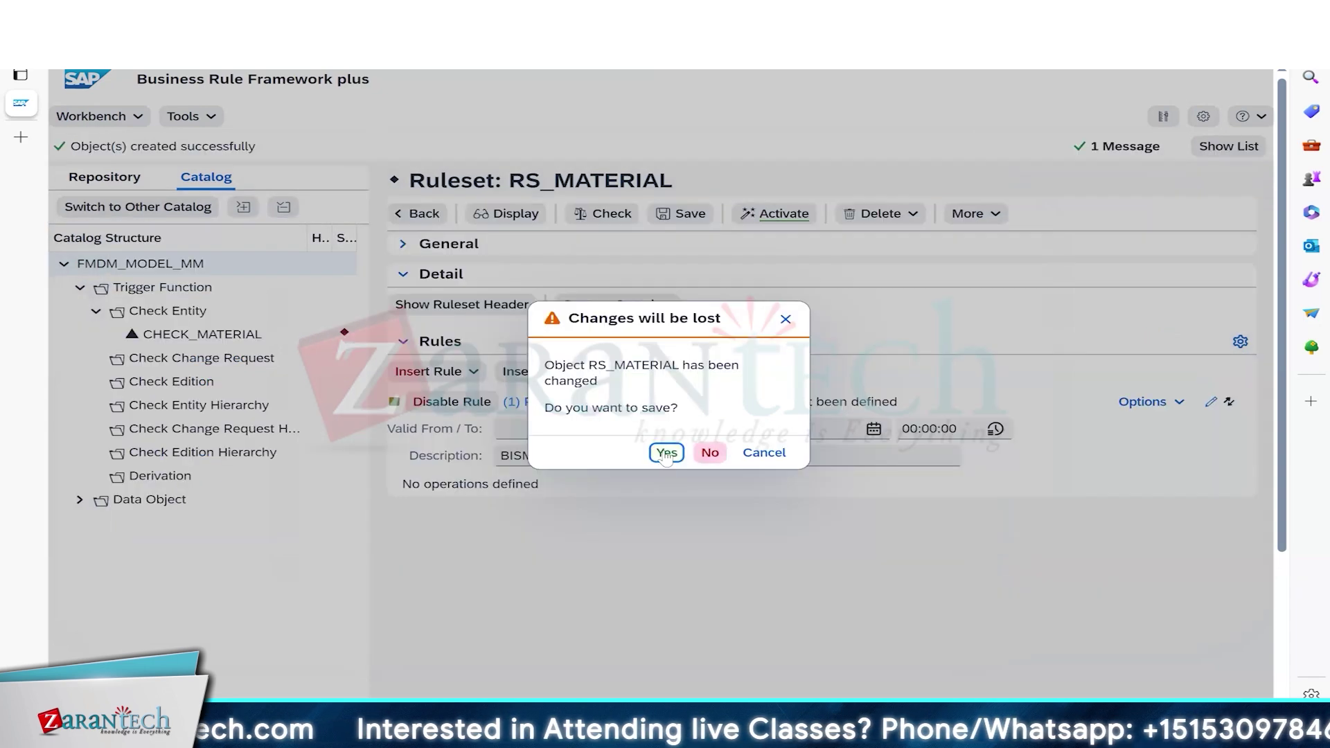
{"action": "left_click", "coordinate": [666, 454]}
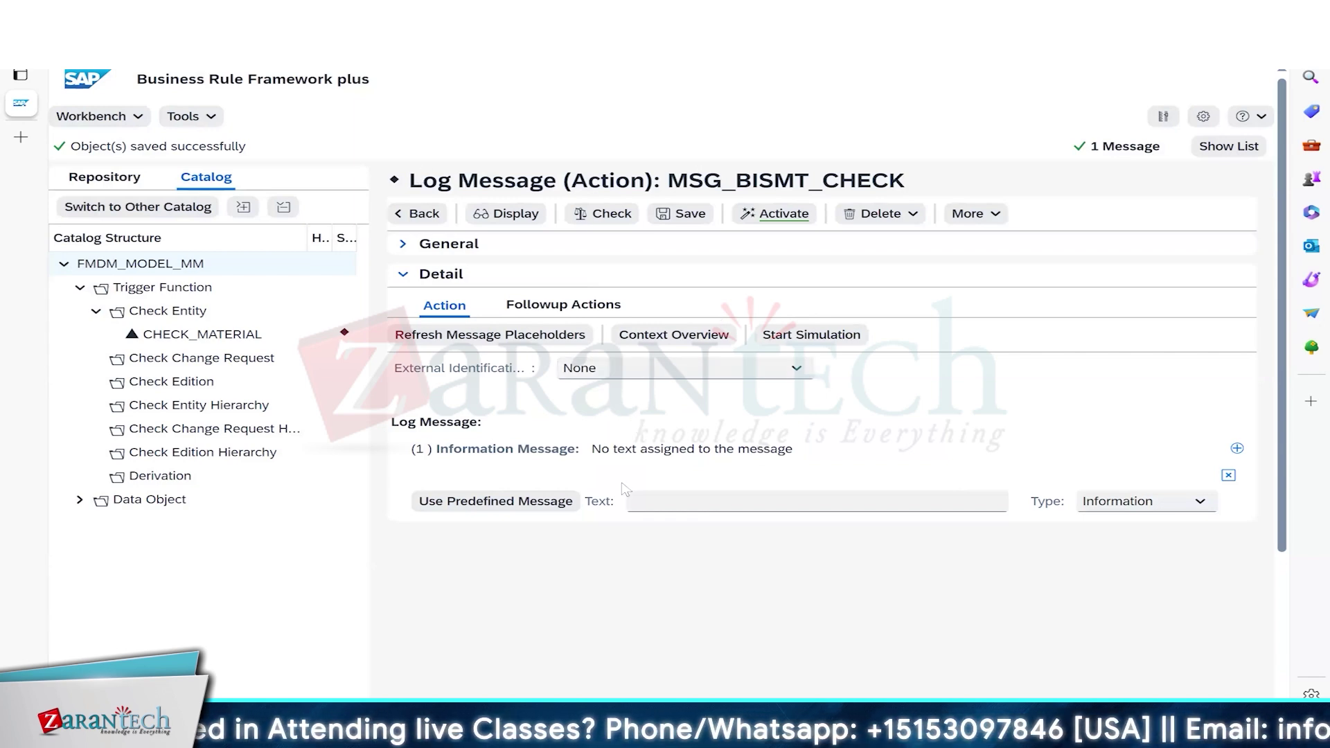
Enter the log message text "PLz maintain Old Material Numb" and set the message type to Warning.
{"action": "left_click", "coordinate": [656, 507]}
{"action": "left_click", "coordinate": [657, 508]}
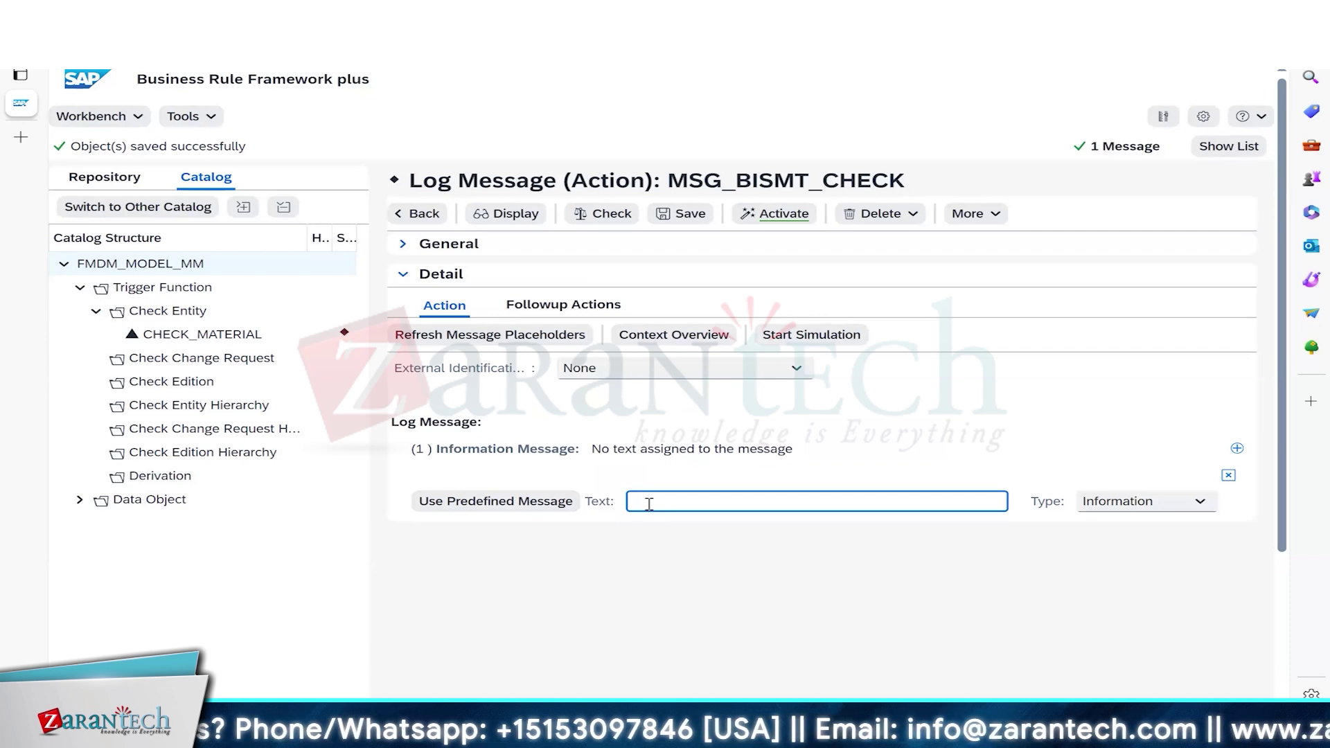
{"action": "type", "text": "PLz maintain Old Material Numb"}
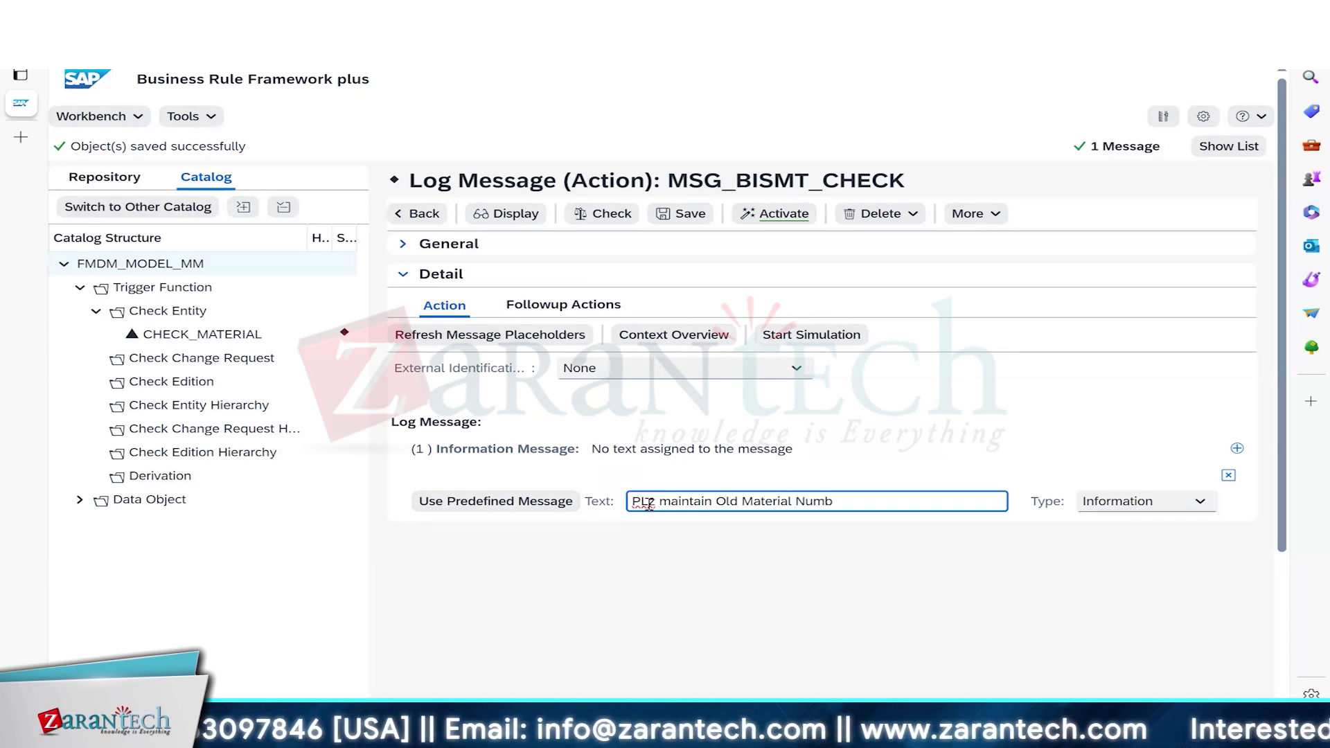
{"action": "left_click", "coordinate": [1125, 504]}
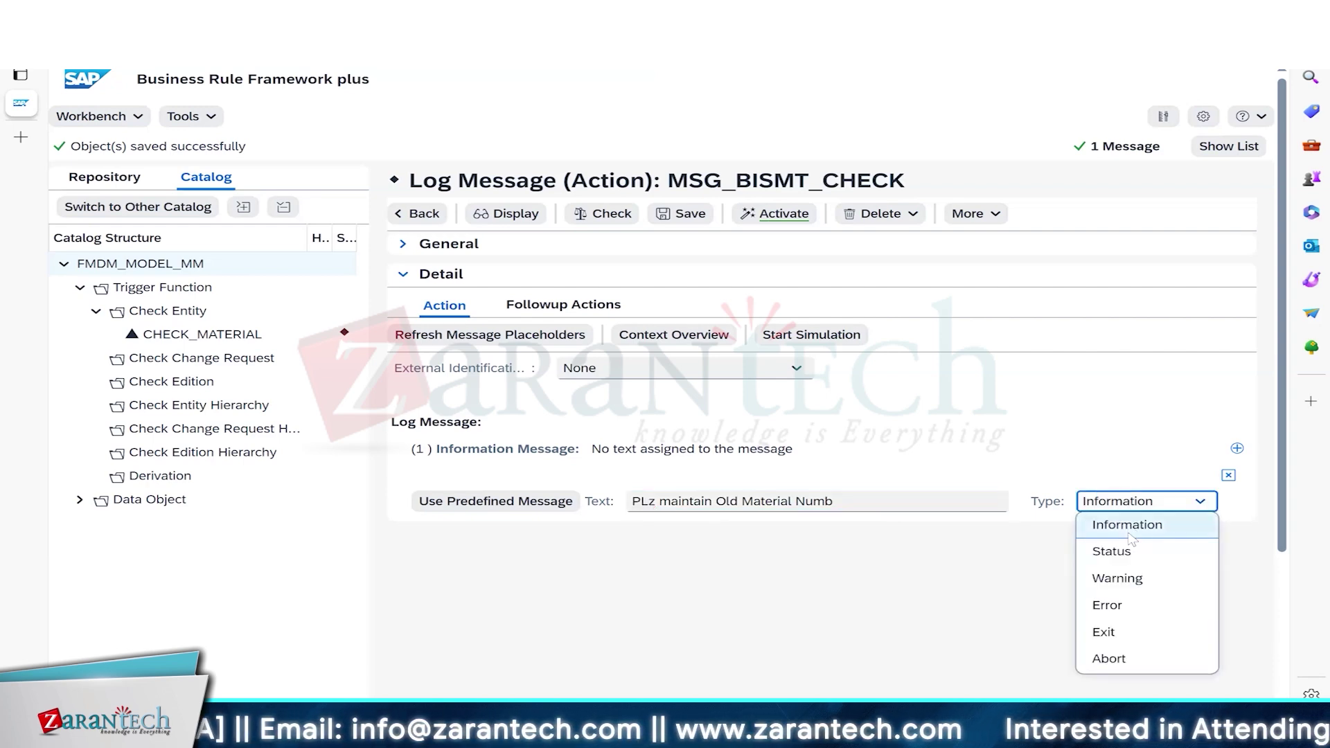
{"action": "left_click", "coordinate": [1110, 579]}
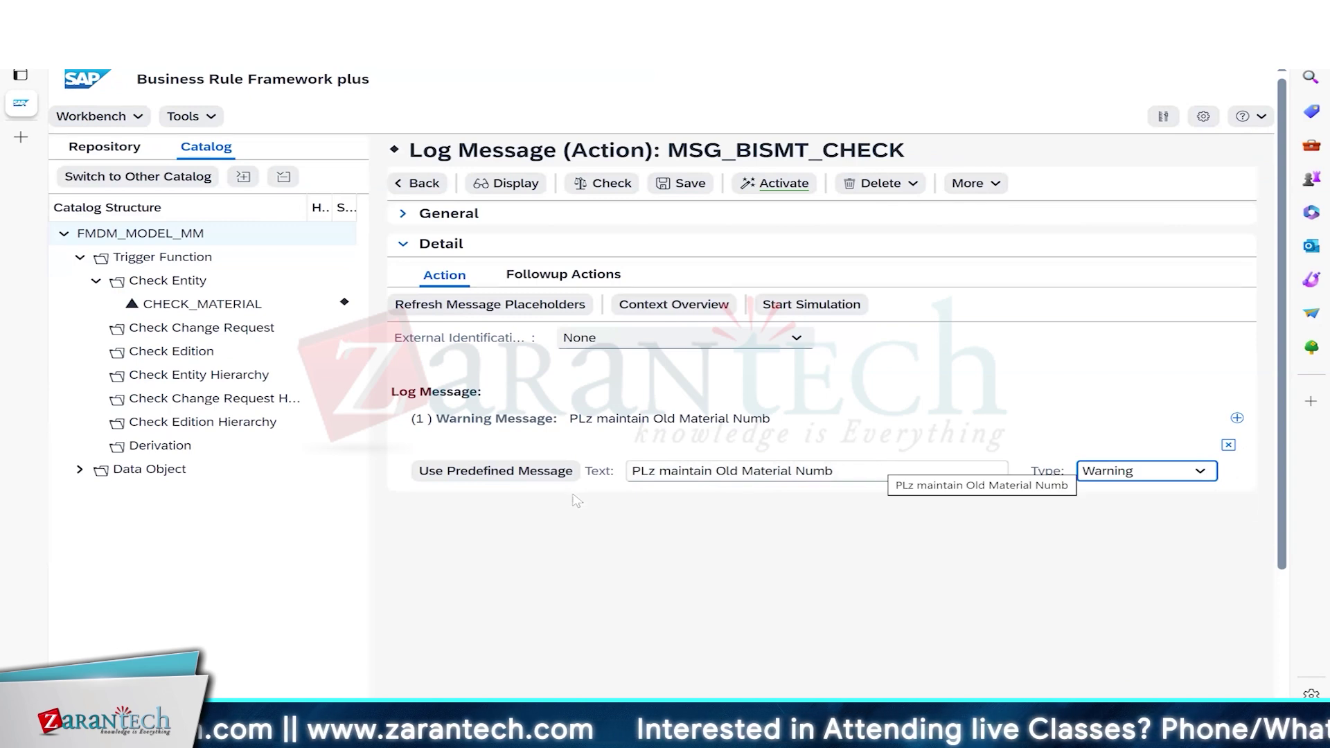
{"action": "triple_click", "coordinate": [681, 464]}
{"action": "left_click", "coordinate": [863, 471]}
{"action": "key", "text": "BackSpace"}
{"action": "type", "text": "l"}
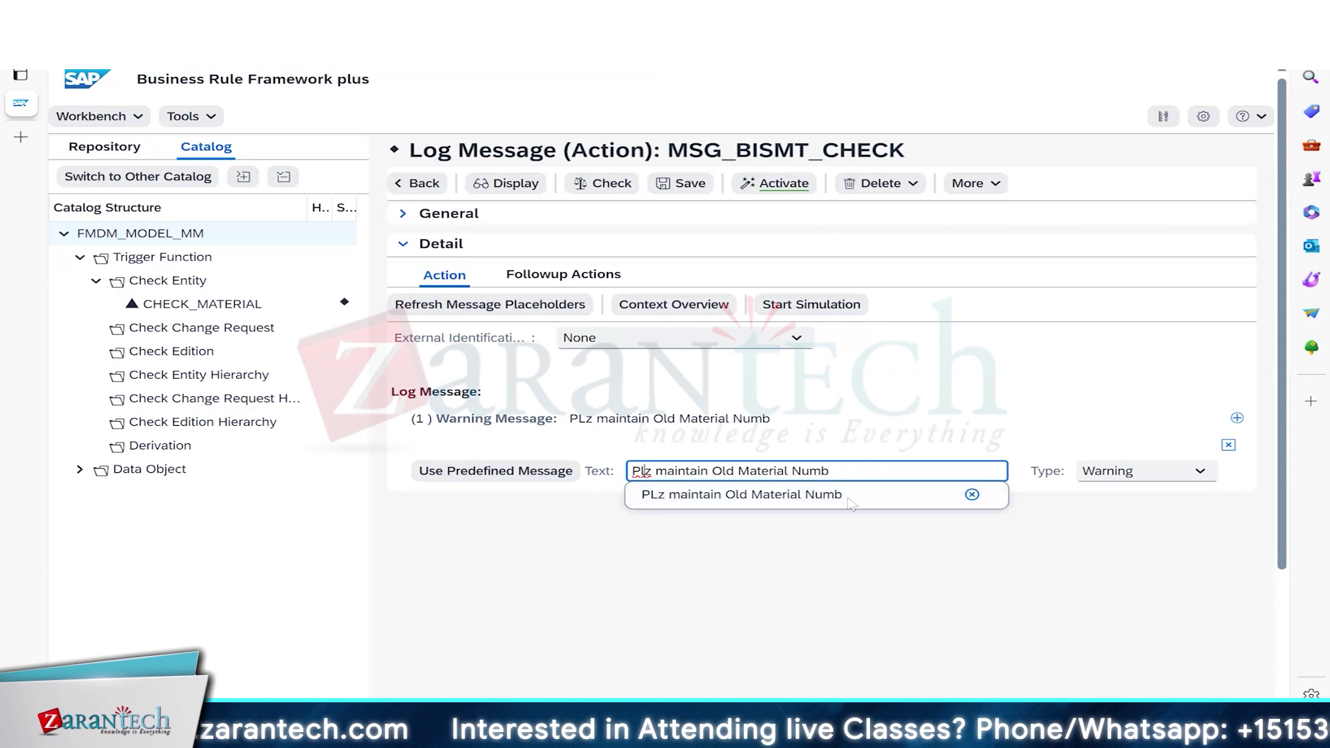
{"action": "left_click", "coordinate": [851, 494]}
{"action": "left_click_drag", "start_coordinate": [867, 468], "coordinate": [772, 471]}
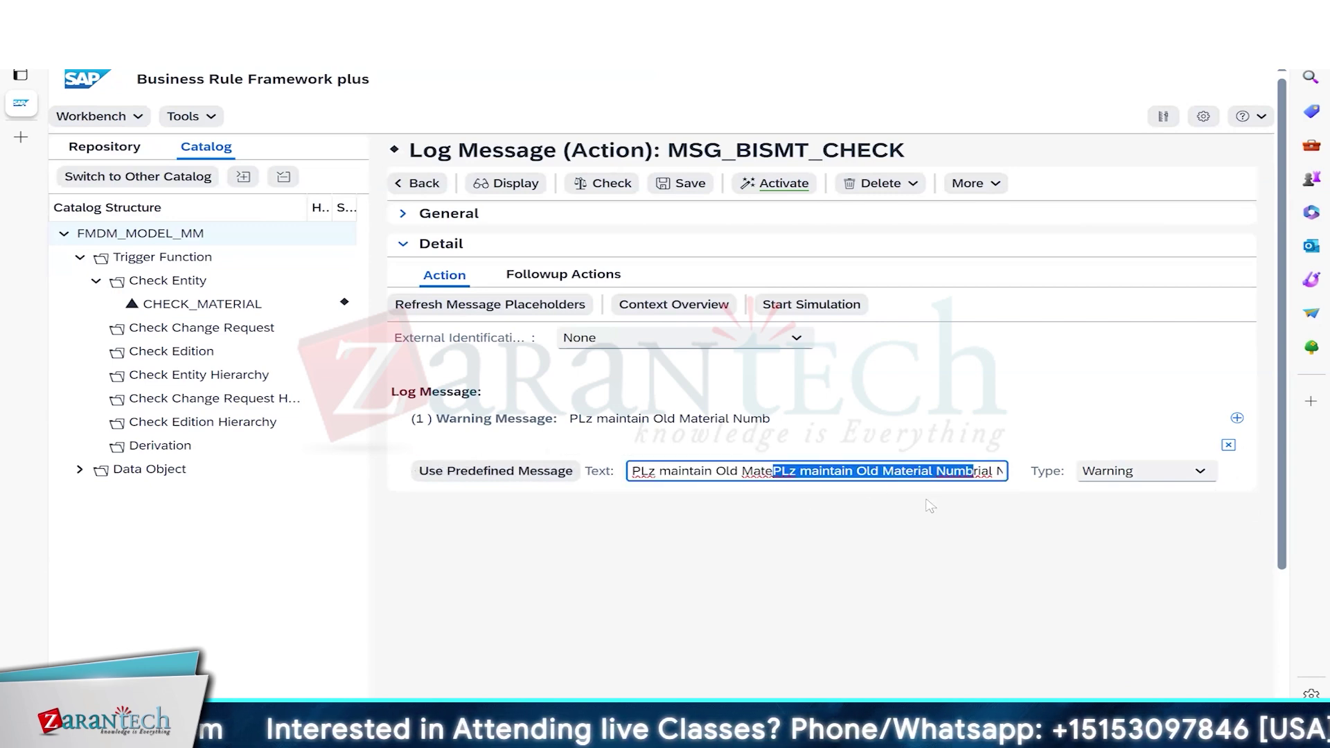
{"action": "key", "text": "Delete"}
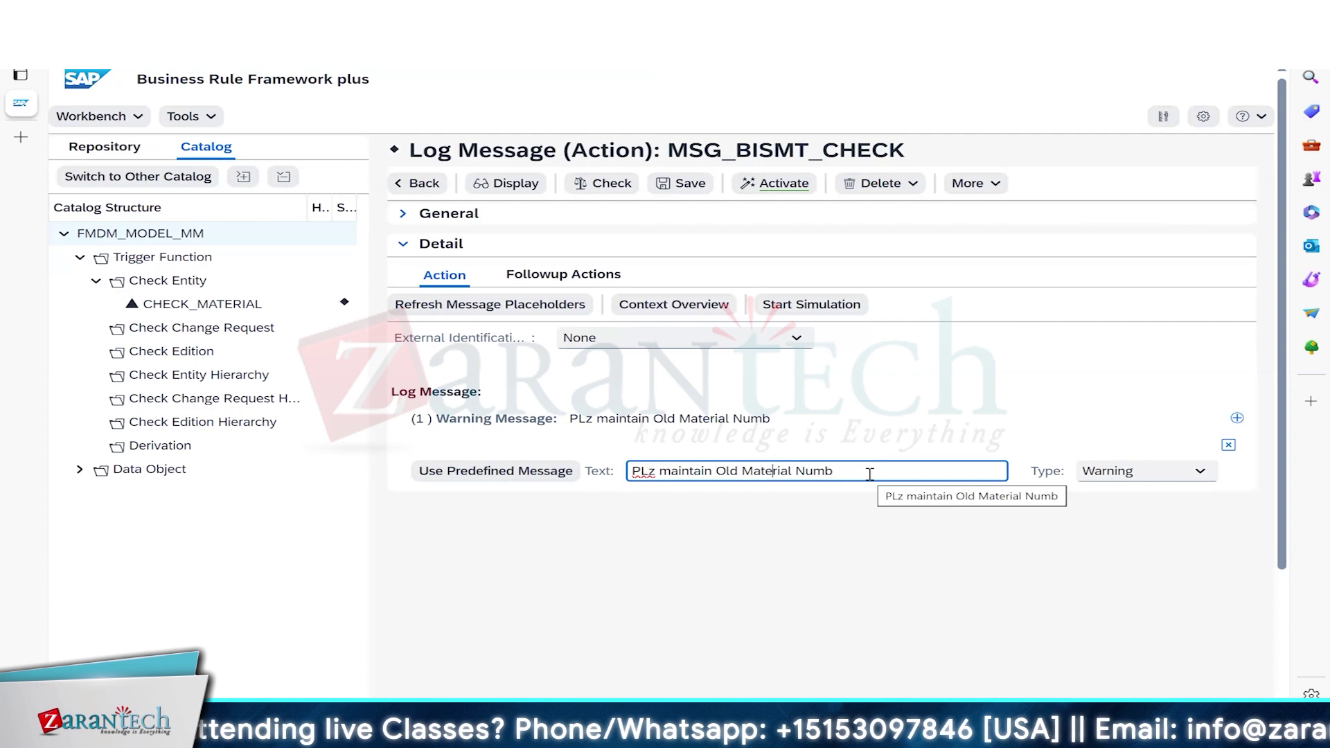
Switch the log message to a predefined message with message class and number, and return it to free text.
{"action": "left_click_drag", "start_coordinate": [833, 471], "coordinate": [529, 478]}
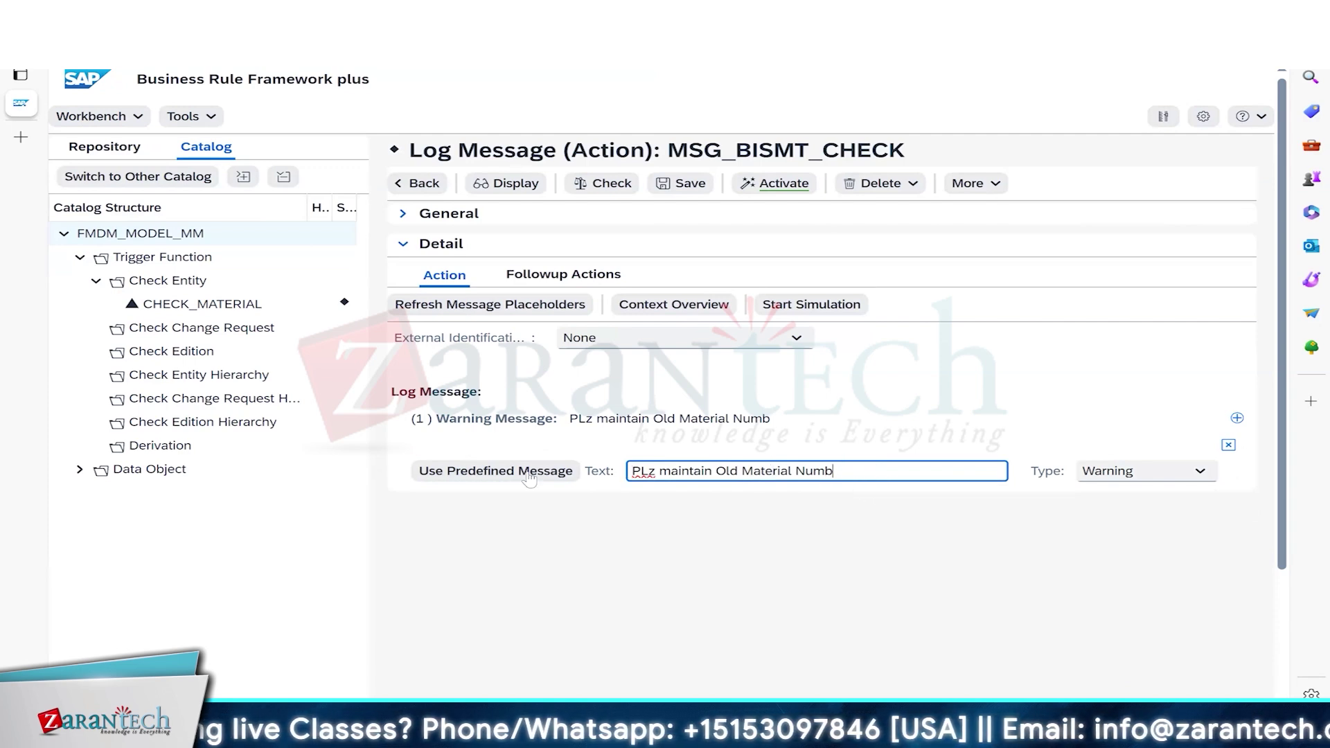
{"action": "left_click", "coordinate": [506, 471]}
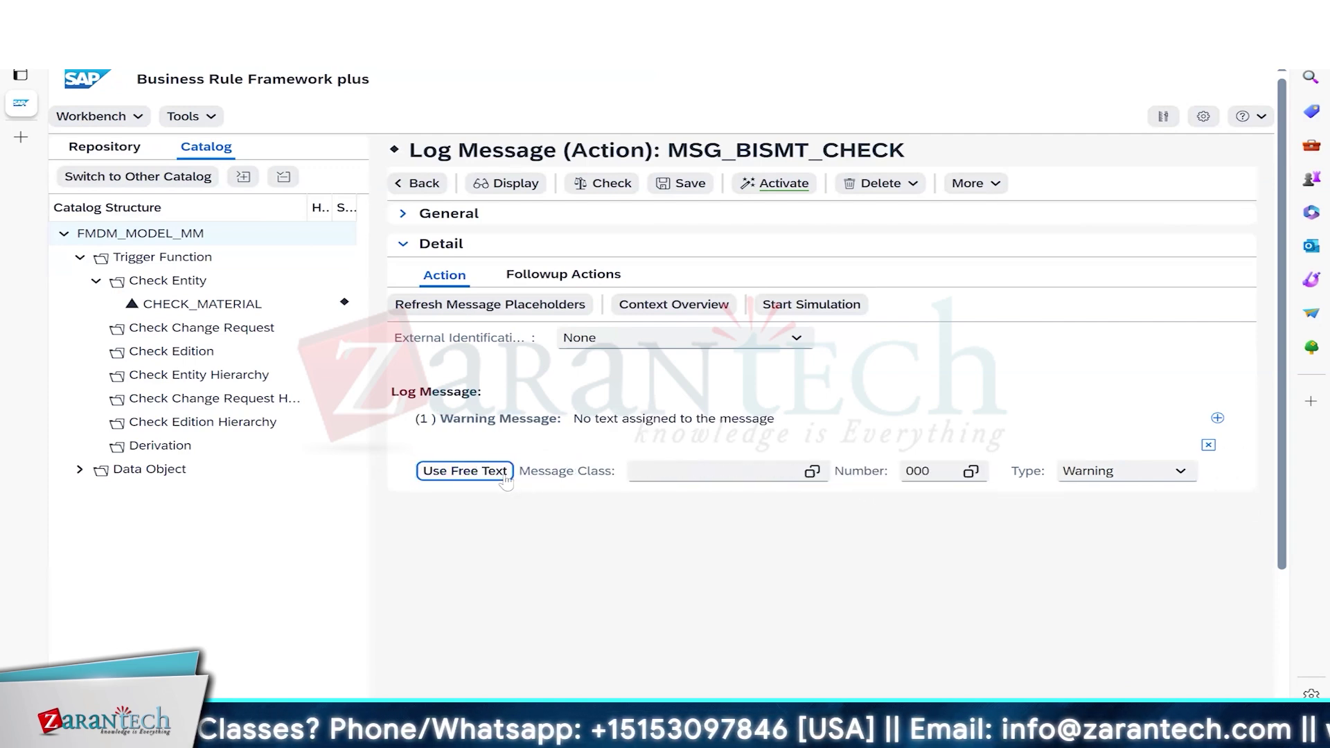
{"action": "left_click", "coordinate": [643, 474]}
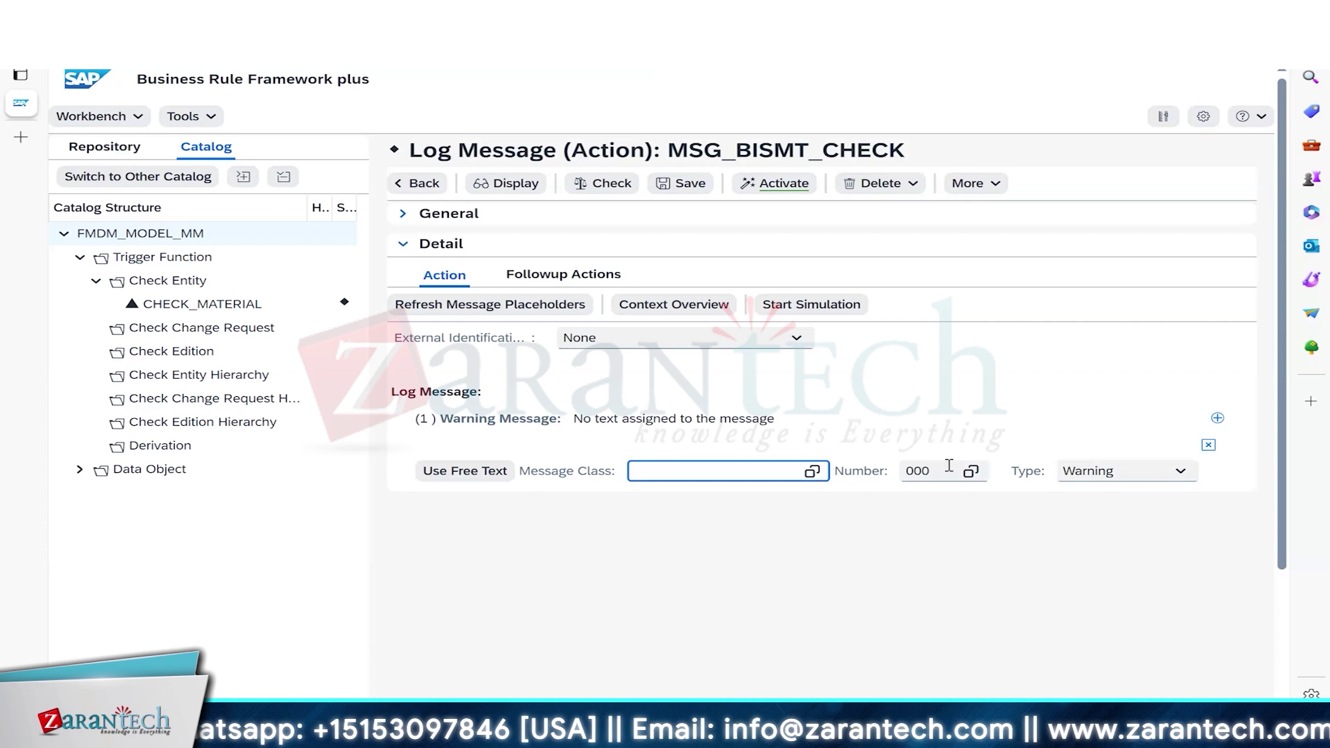
{"action": "left_click", "coordinate": [478, 474]}
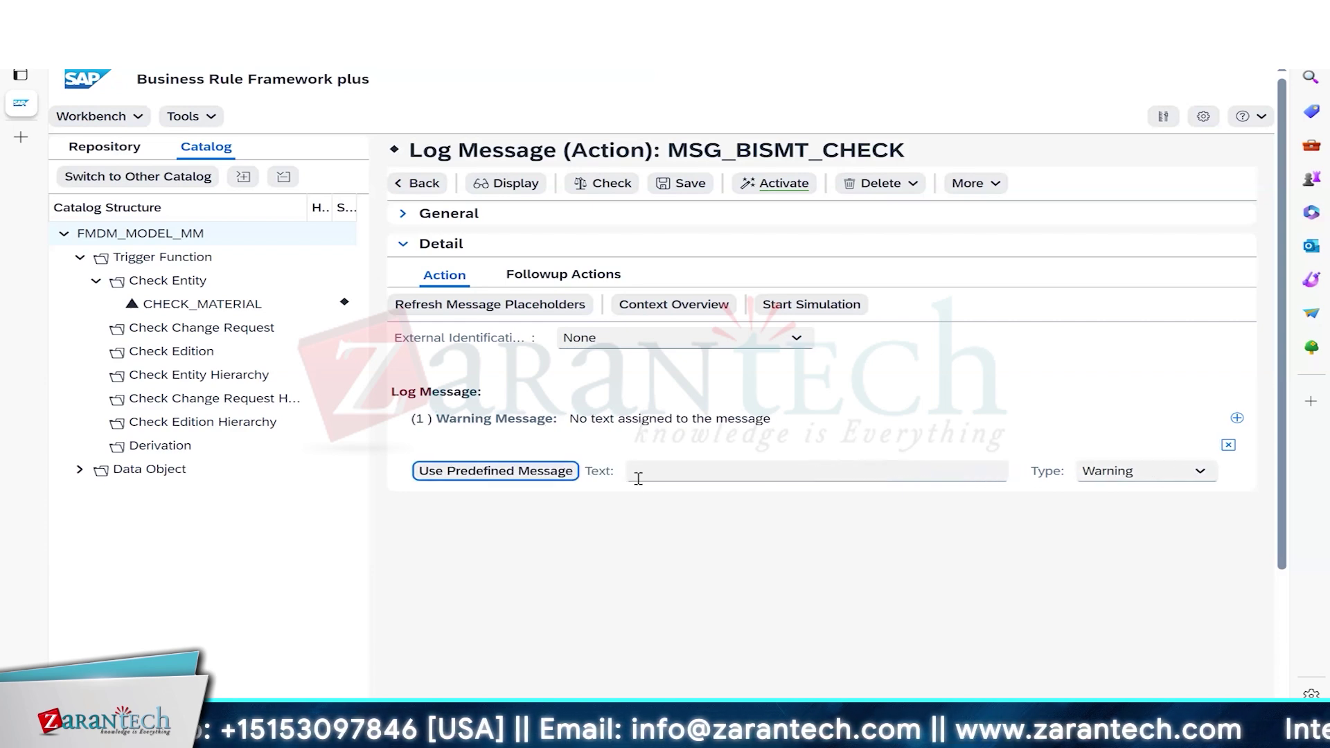
Re-enter the free text "PLz maintain Old Material Numb" for the warning message, and save and activate the action.
{"action": "left_click", "coordinate": [645, 476]}
{"action": "type", "text": "PLz maintain Old Material Numb"}
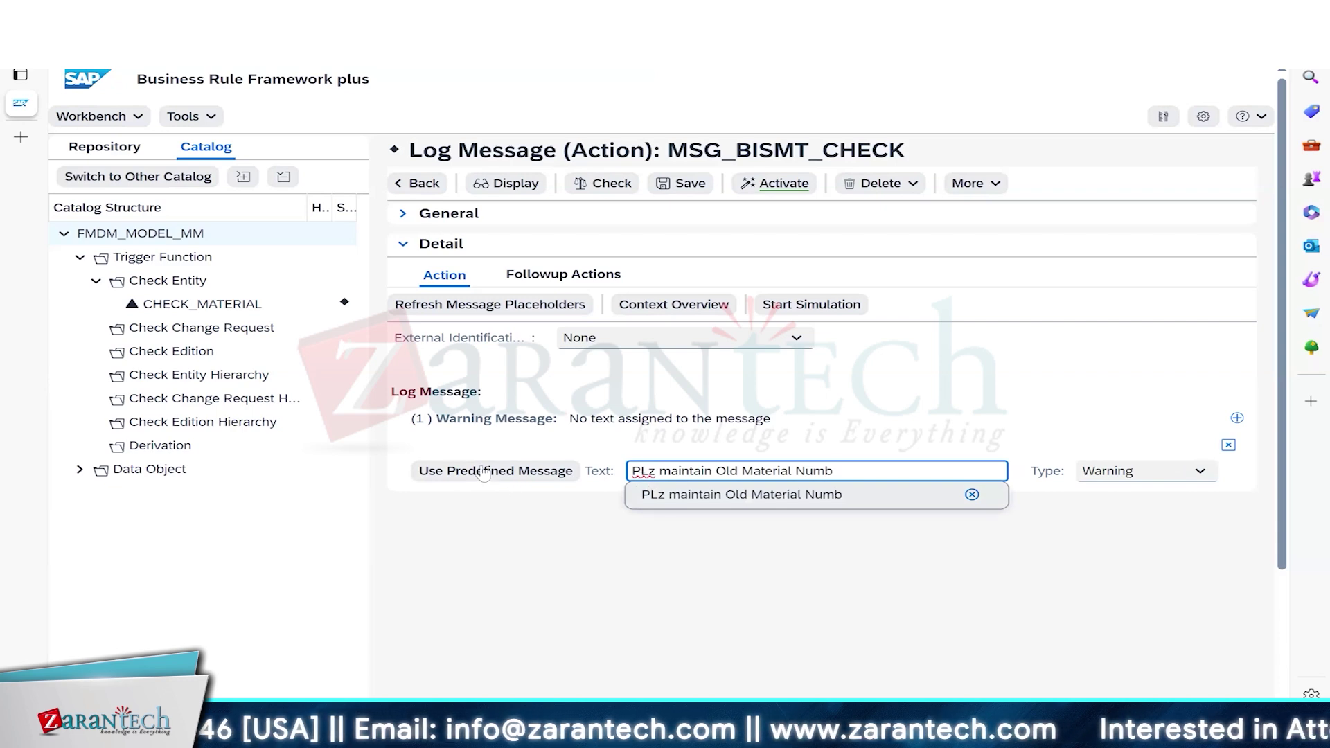
{"action": "left_click", "coordinate": [686, 184]}
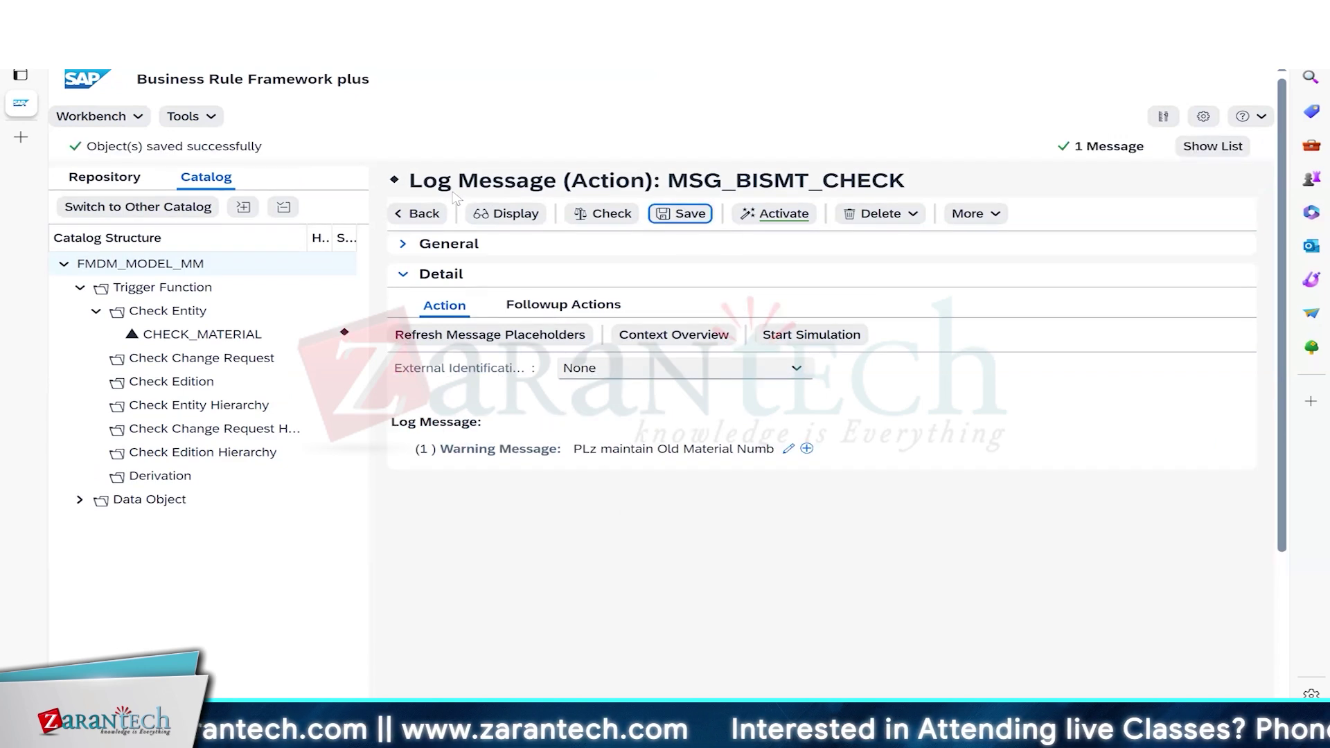
{"action": "left_click", "coordinate": [782, 222]}
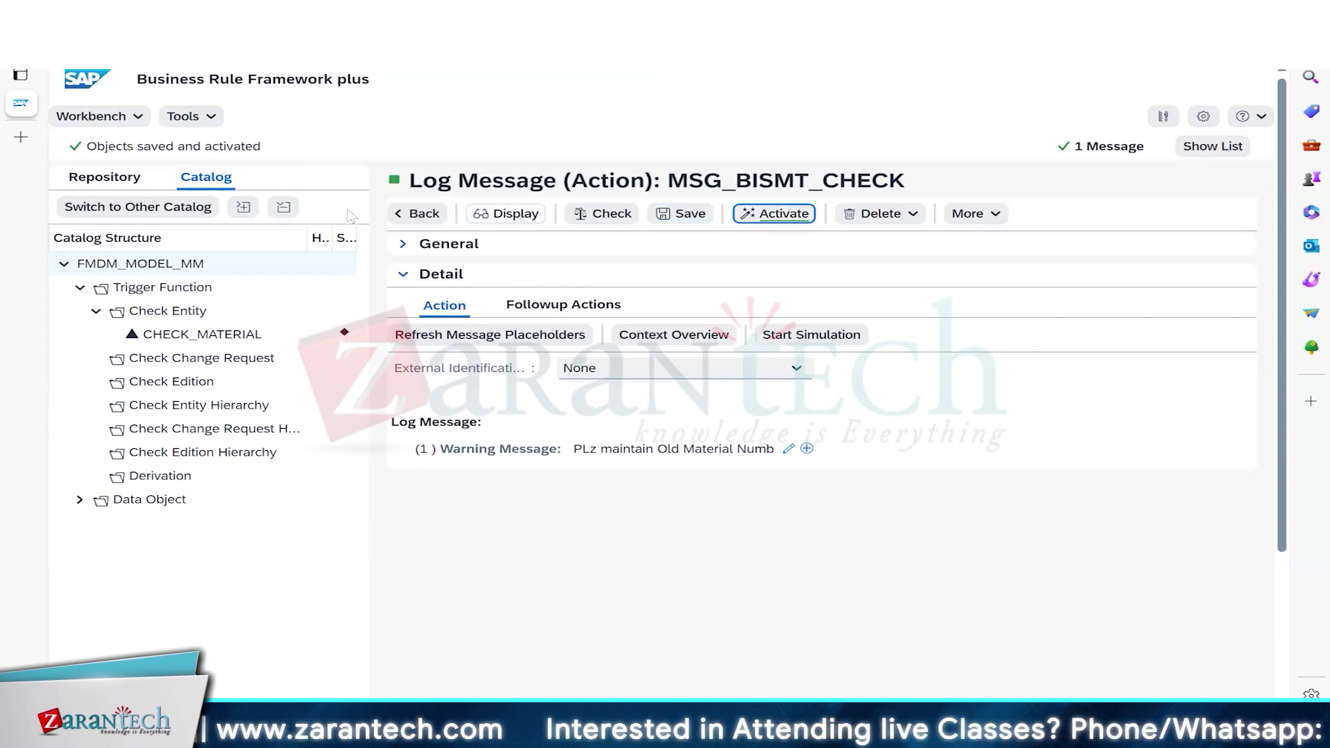
Return to ruleset RS_MATERIAL and activate it together with its referenced objects.
{"action": "left_click", "coordinate": [409, 216]}
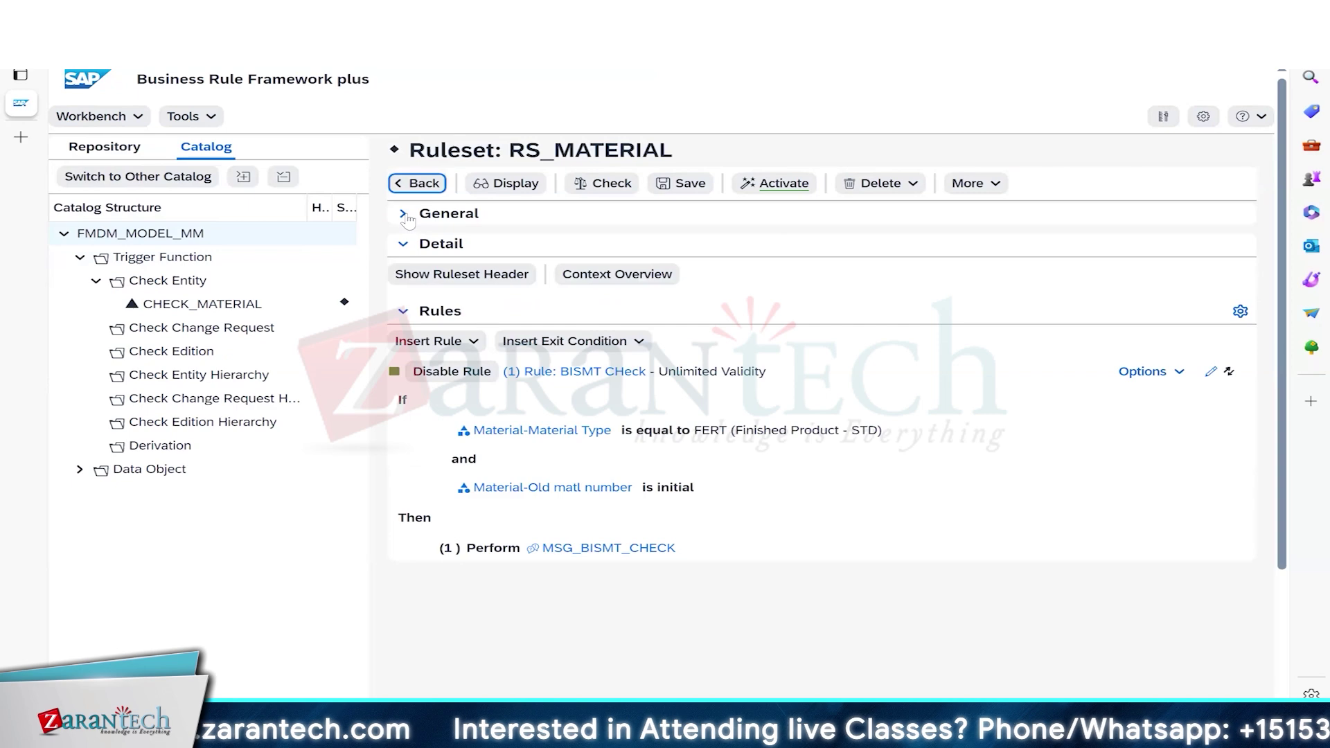
{"action": "left_click", "coordinate": [784, 186]}
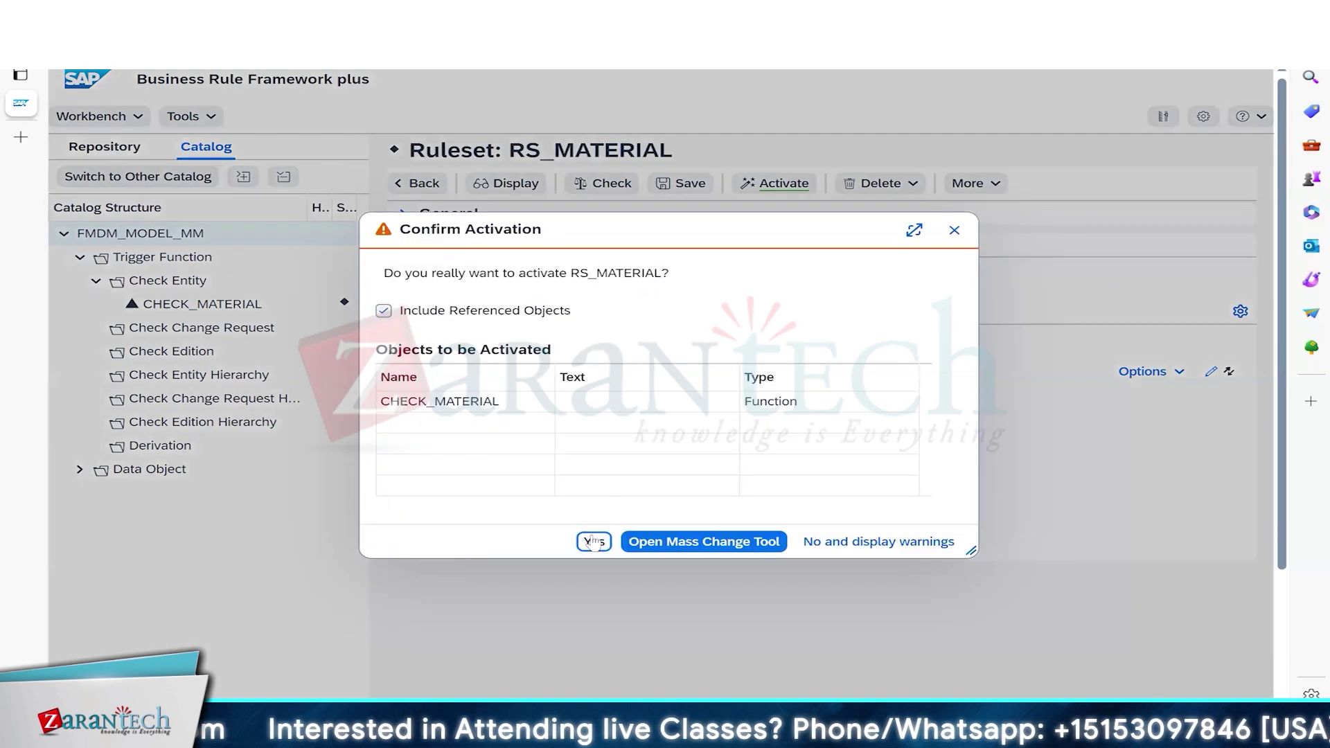
{"action": "left_click", "coordinate": [594, 542]}
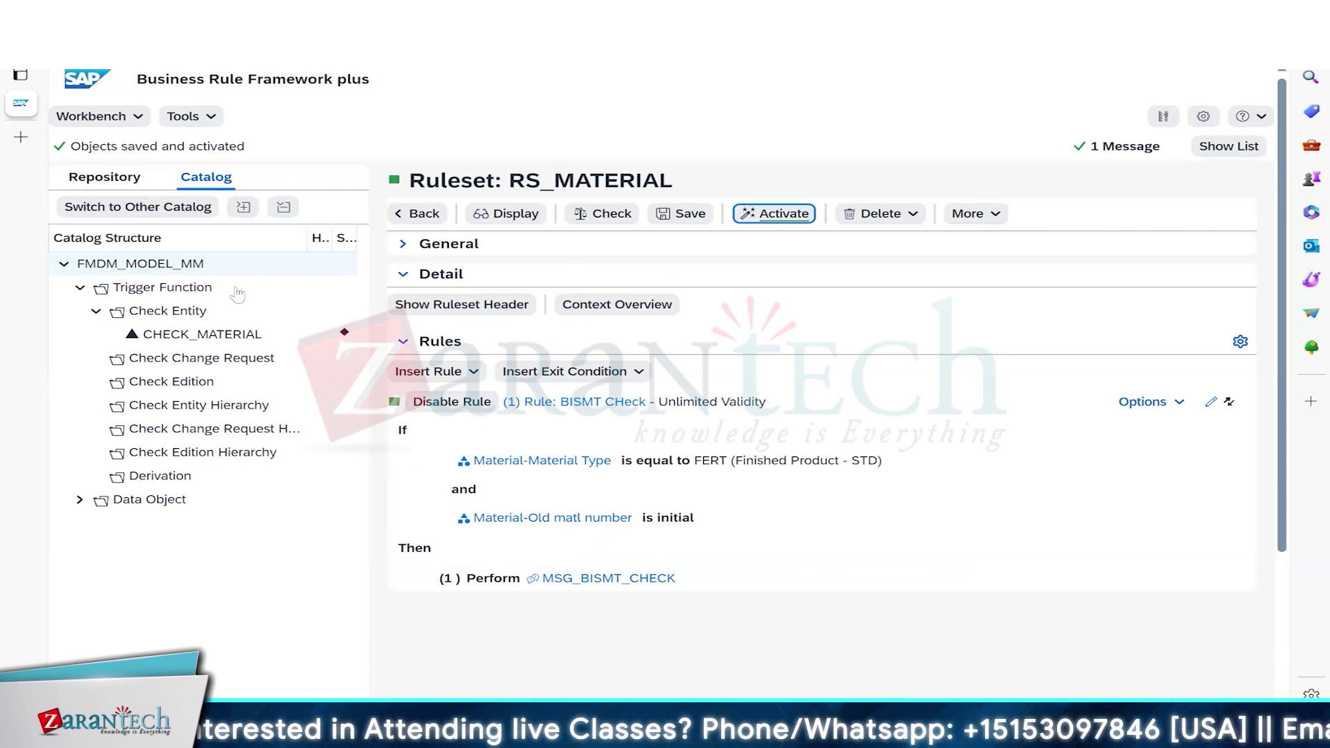
Reopen function CHECK_MATERIAL and review the BISMT CHeck rule in its assigned ruleset RS_MATERIAL.
{"action": "left_click", "coordinate": [413, 215]}
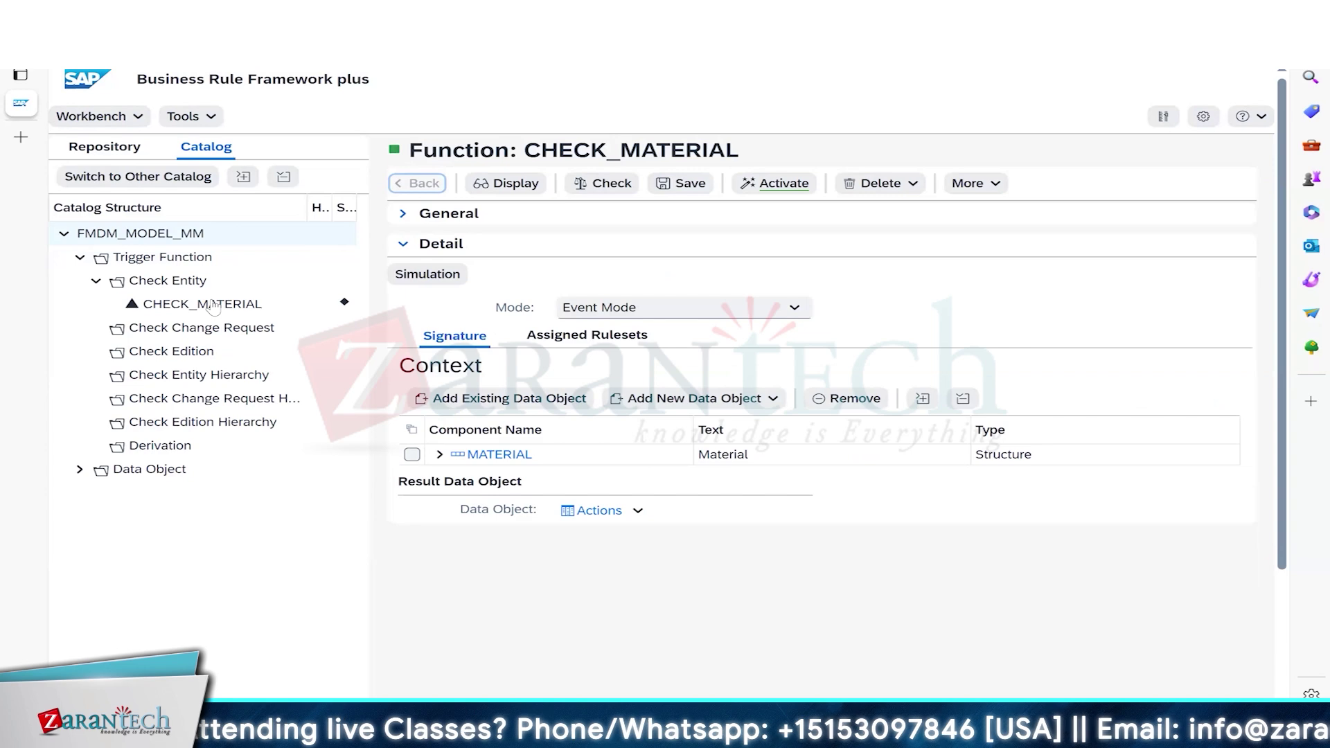
{"action": "left_click", "coordinate": [158, 302]}
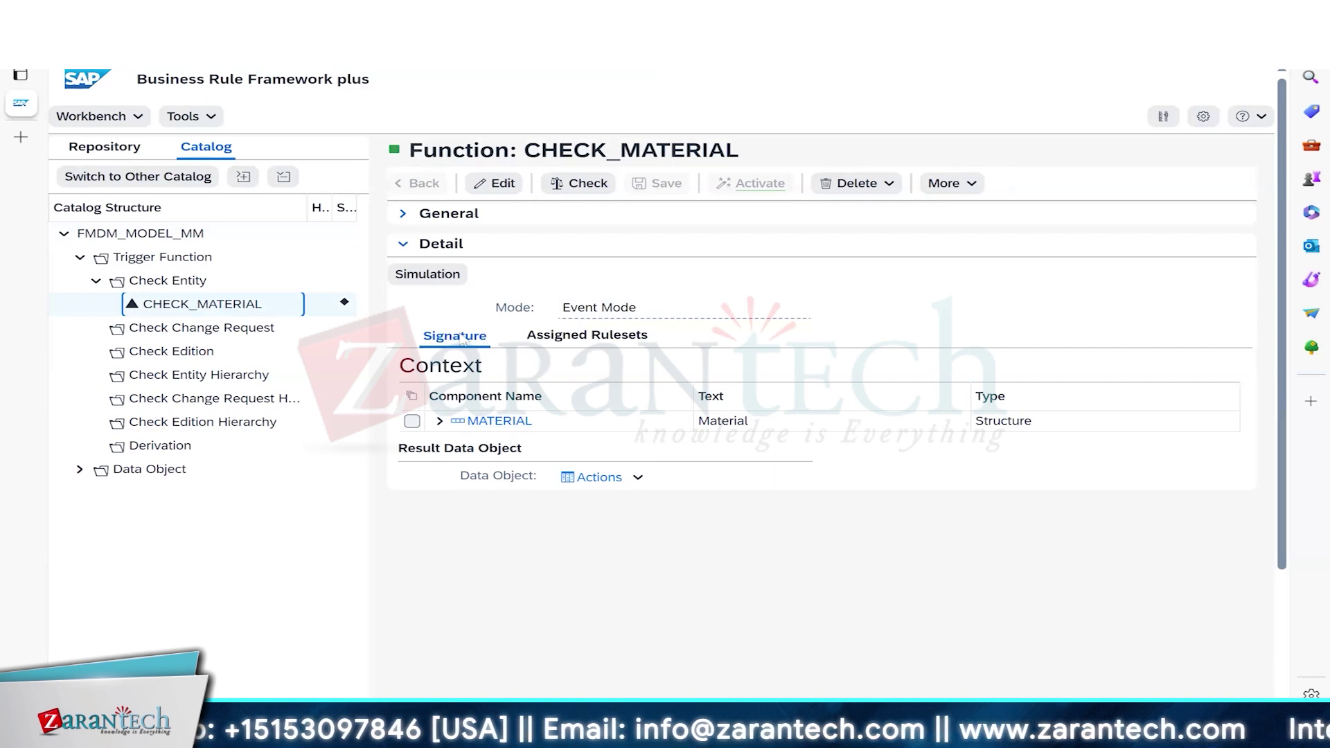
{"action": "left_click", "coordinate": [581, 338]}
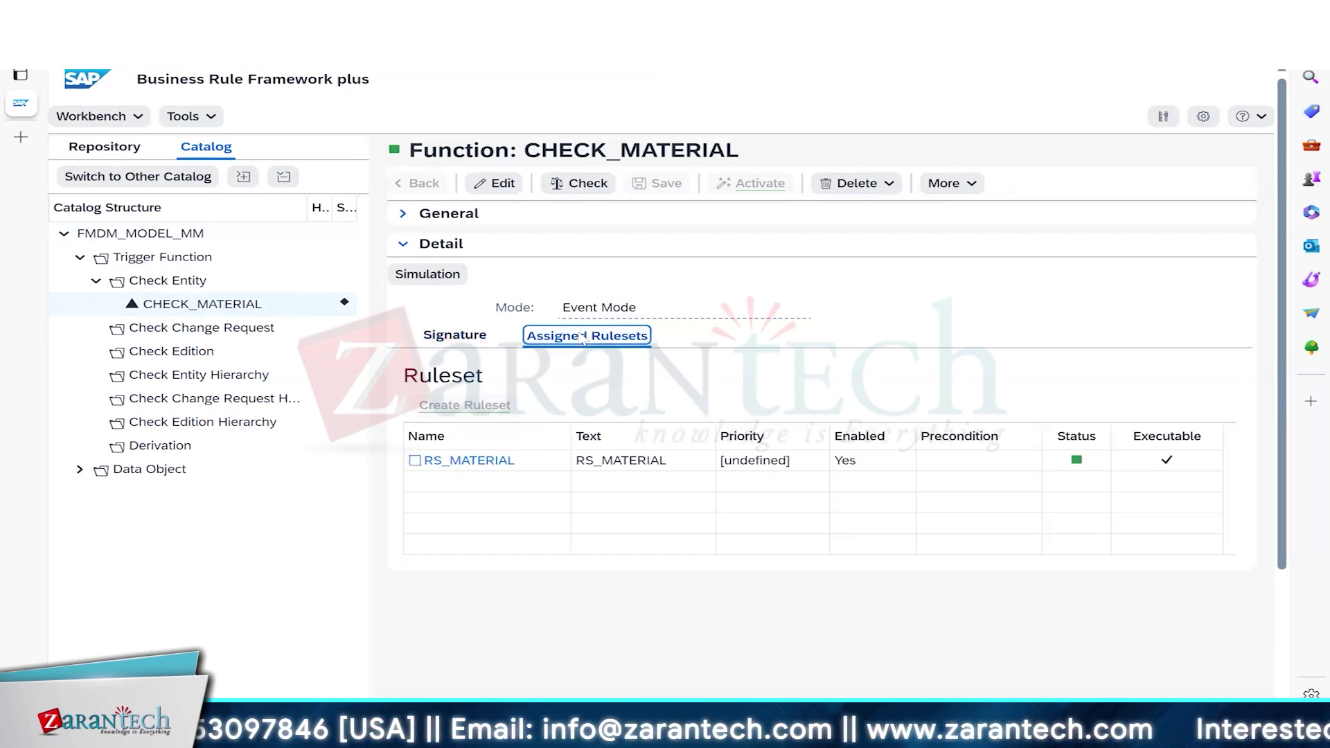
{"action": "left_click", "coordinate": [465, 461]}
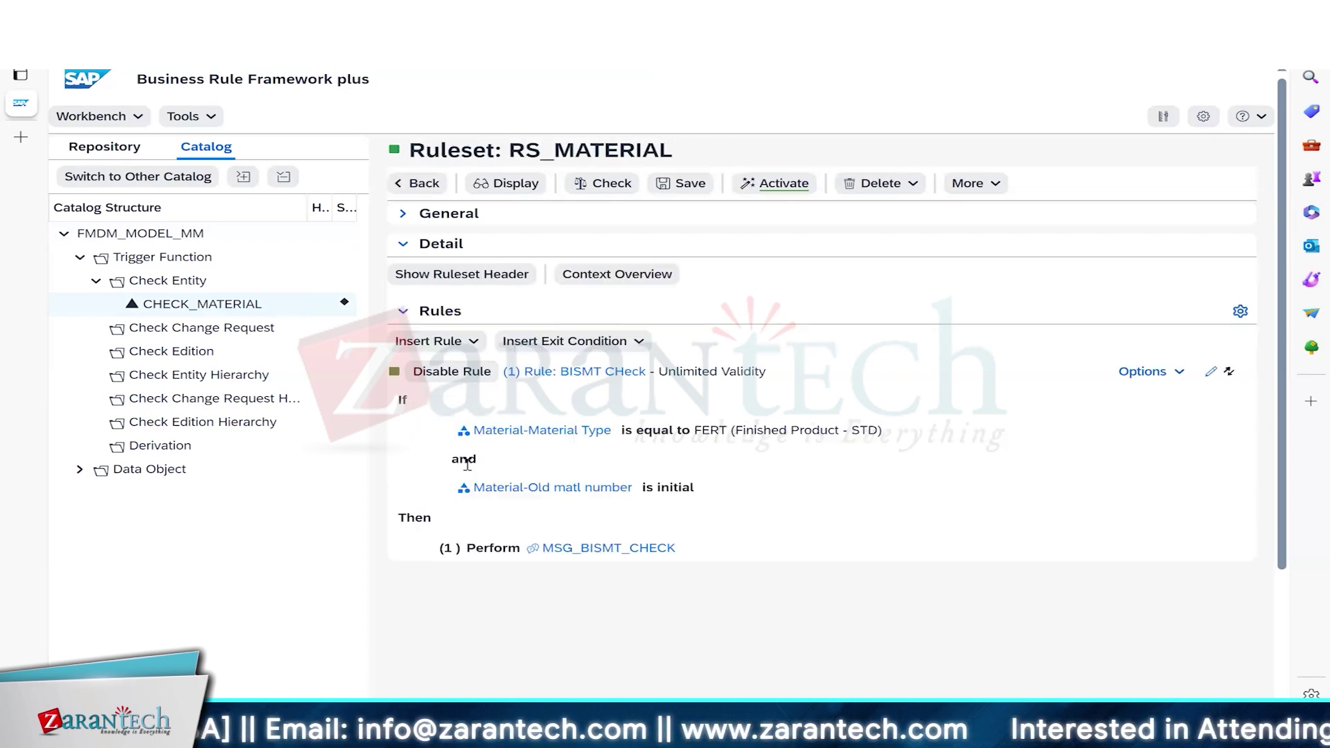
{"action": "scroll", "coordinate": [962, 491], "scroll_direction": "down", "scroll_amount": 2}
{"action": "scroll", "coordinate": [962, 492], "scroll_direction": "down", "scroll_amount": 1}
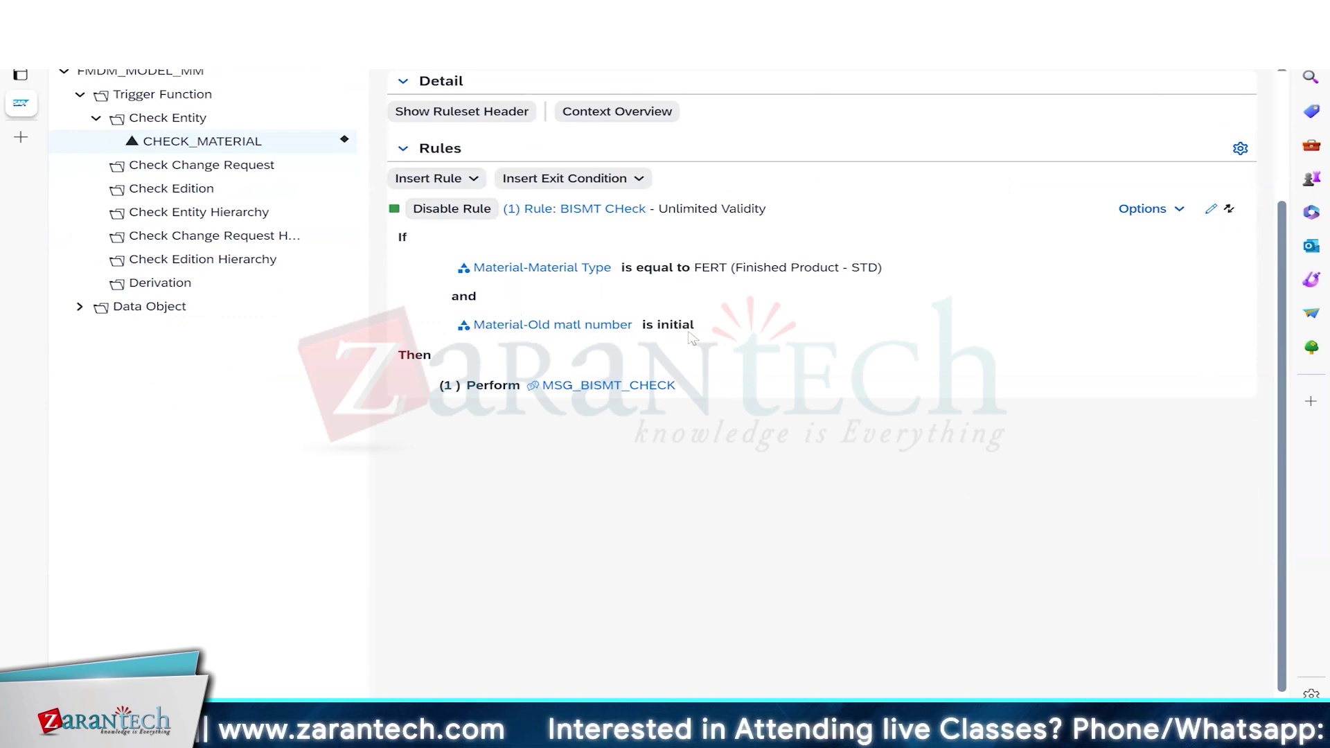
Review the warning message text in action MSG_BISMT_CHECK and return to function CHECK_MATERIAL.
{"action": "left_click", "coordinate": [597, 387]}
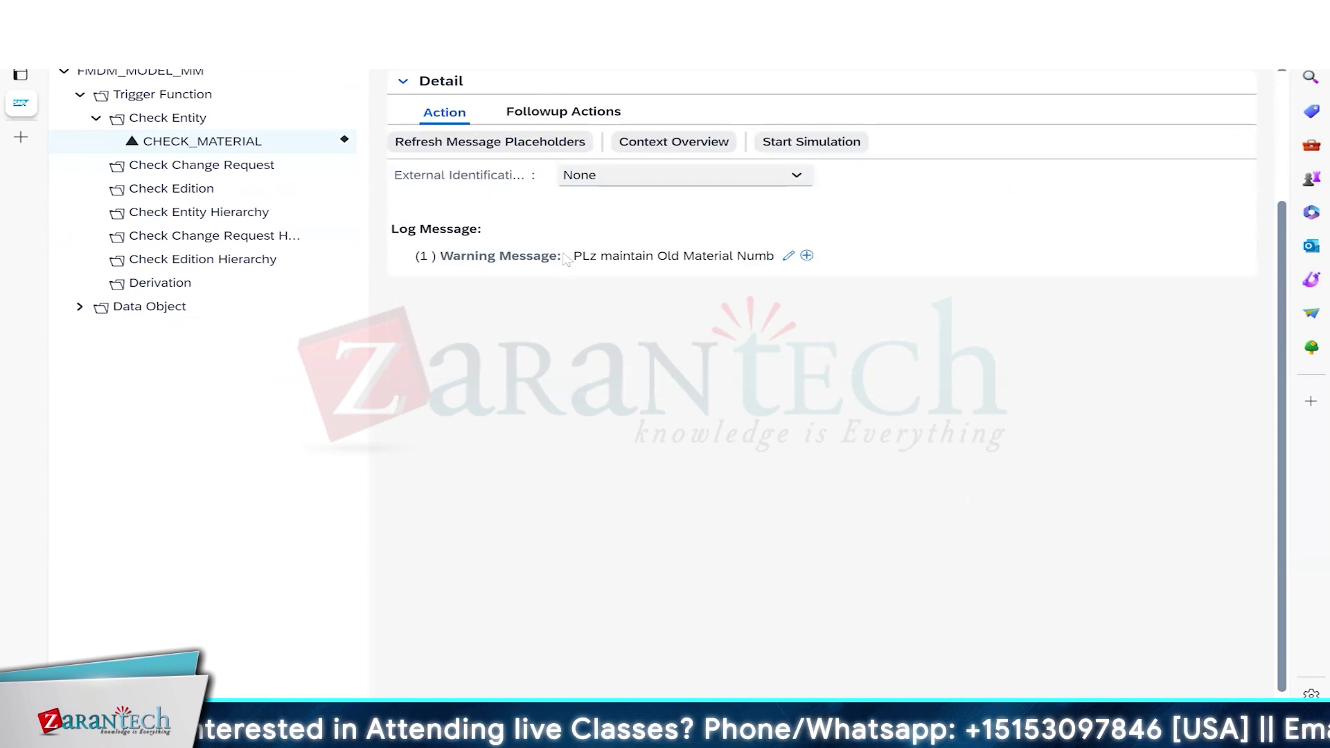
{"action": "left_click_drag", "start_coordinate": [572, 256], "coordinate": [774, 258]}
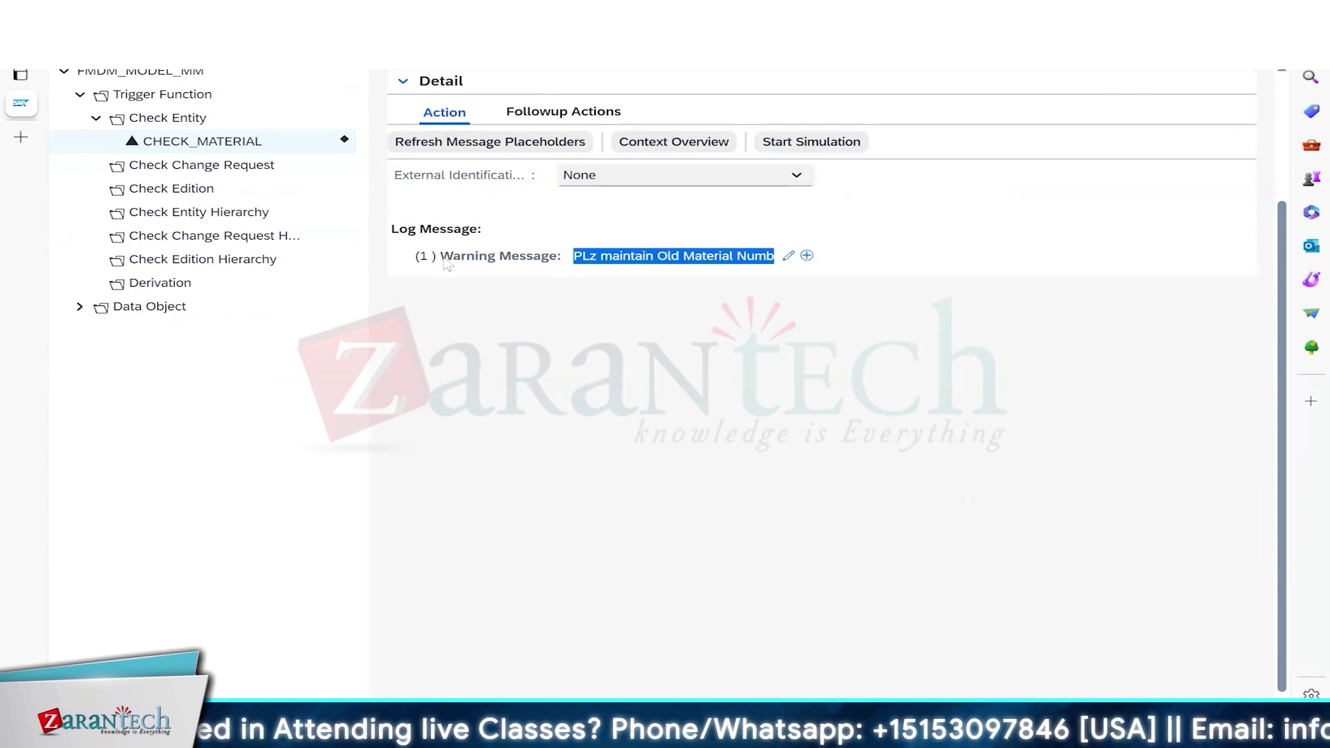
{"action": "left_click_drag", "start_coordinate": [441, 256], "coordinate": [678, 256]}
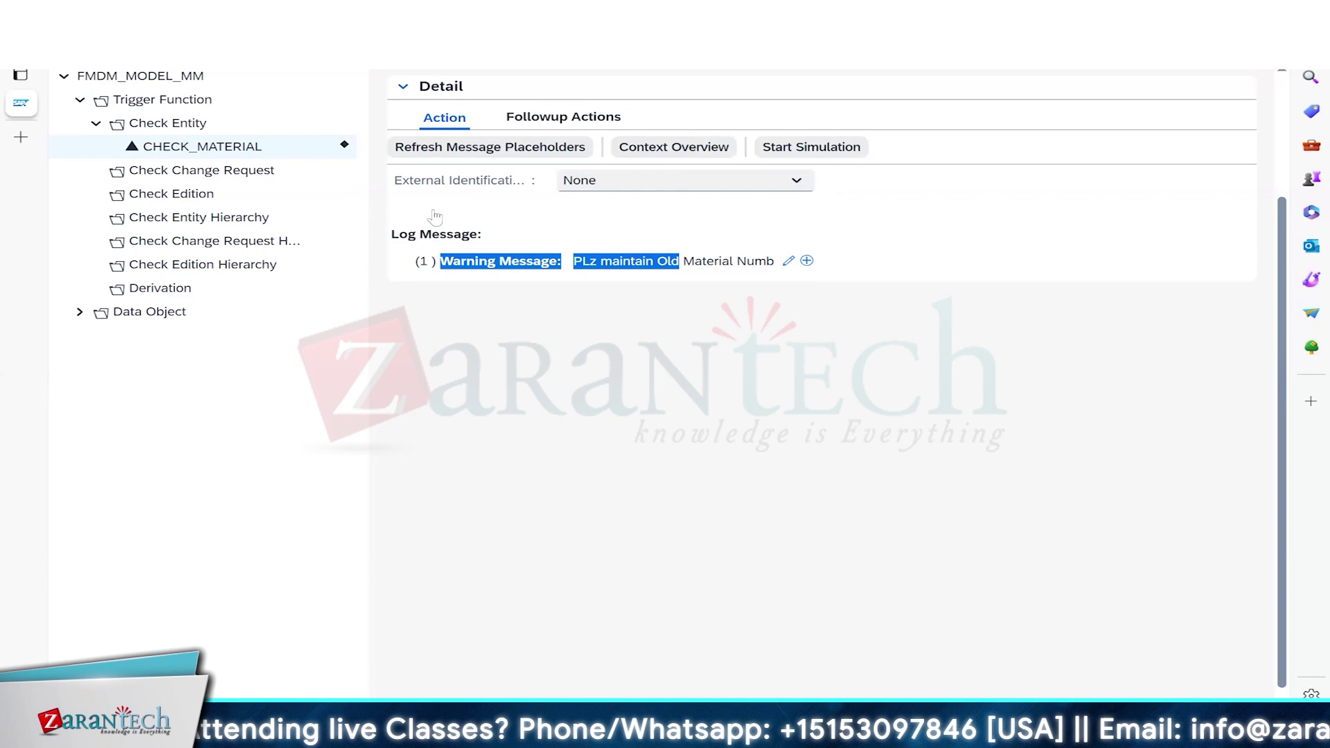
{"action": "scroll", "coordinate": [235, 301], "scroll_direction": "up", "scroll_amount": 2}
{"action": "left_click", "coordinate": [232, 305]}
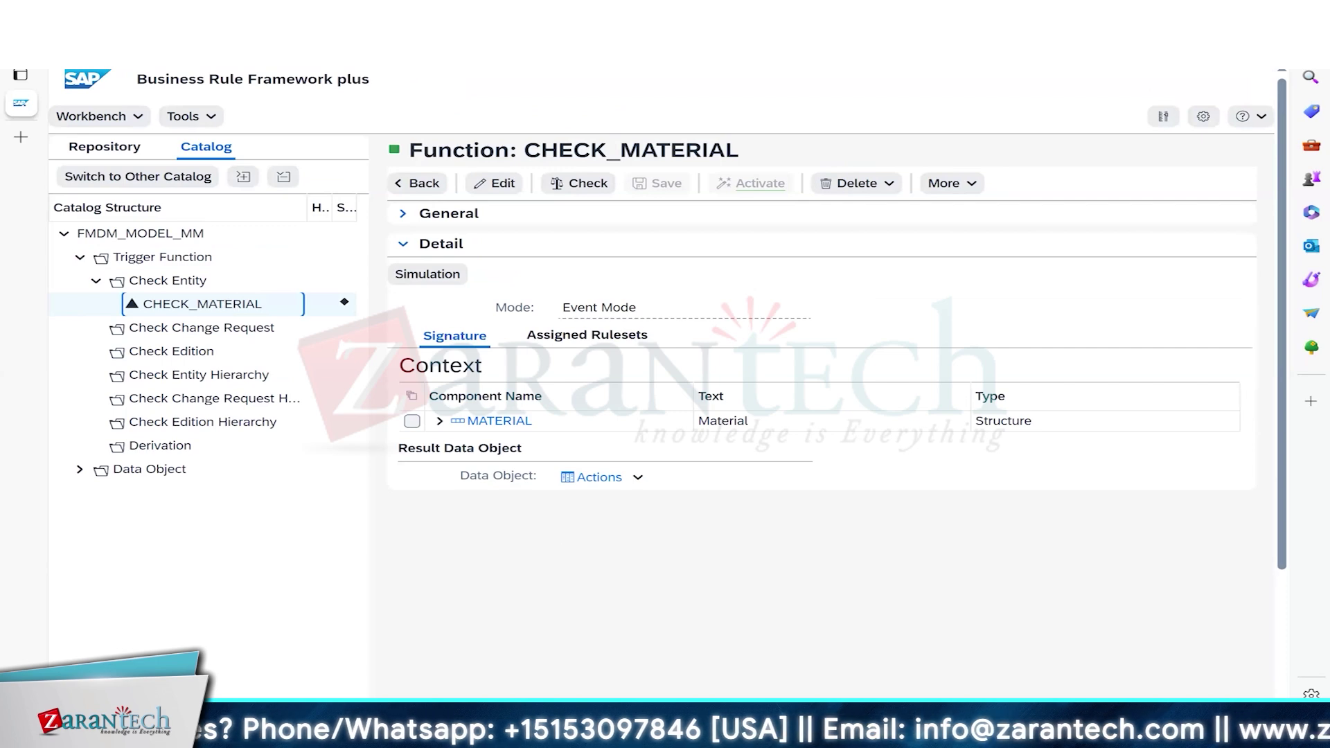
Switch to the Material Governance homepage and start a change request for creating a new material.
{"action": "mouse_move", "coordinate": [559, 729]}
{"action": "left_click", "coordinate": [415, 620]}
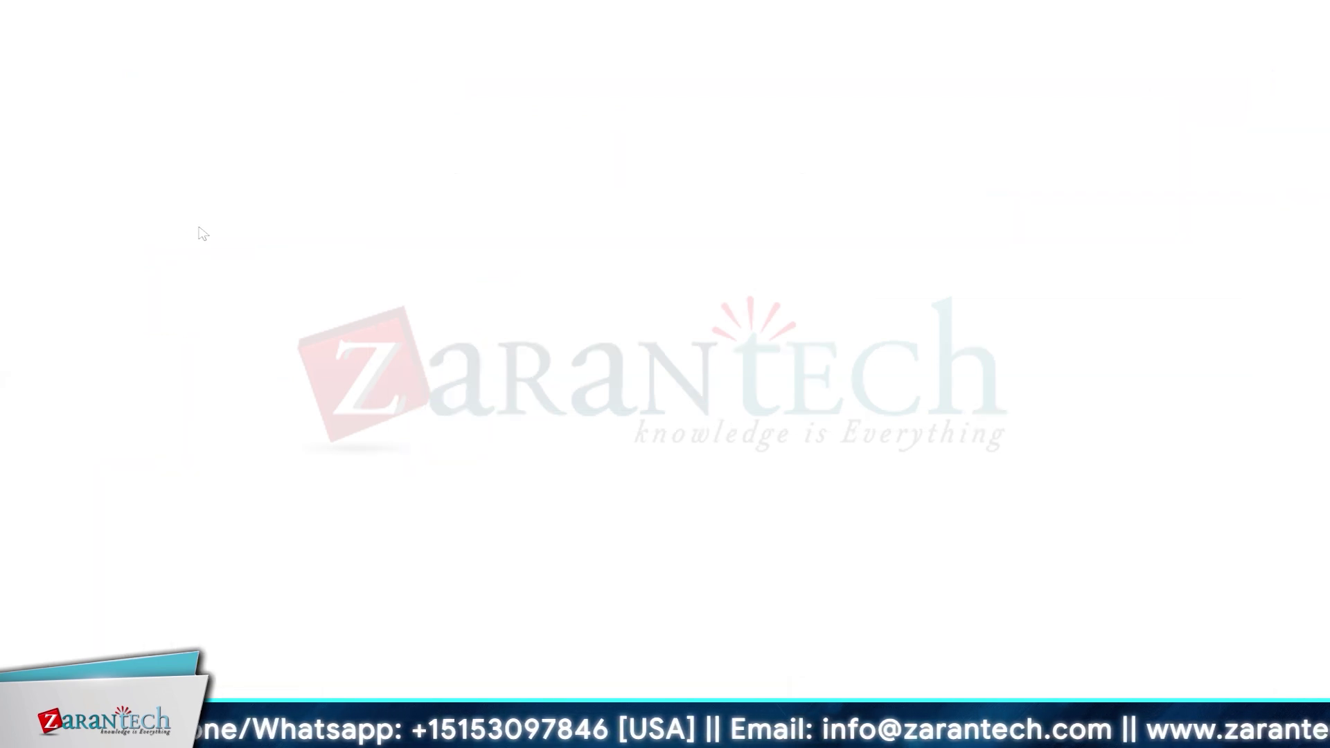
{"action": "left_click", "coordinate": [175, 96]}
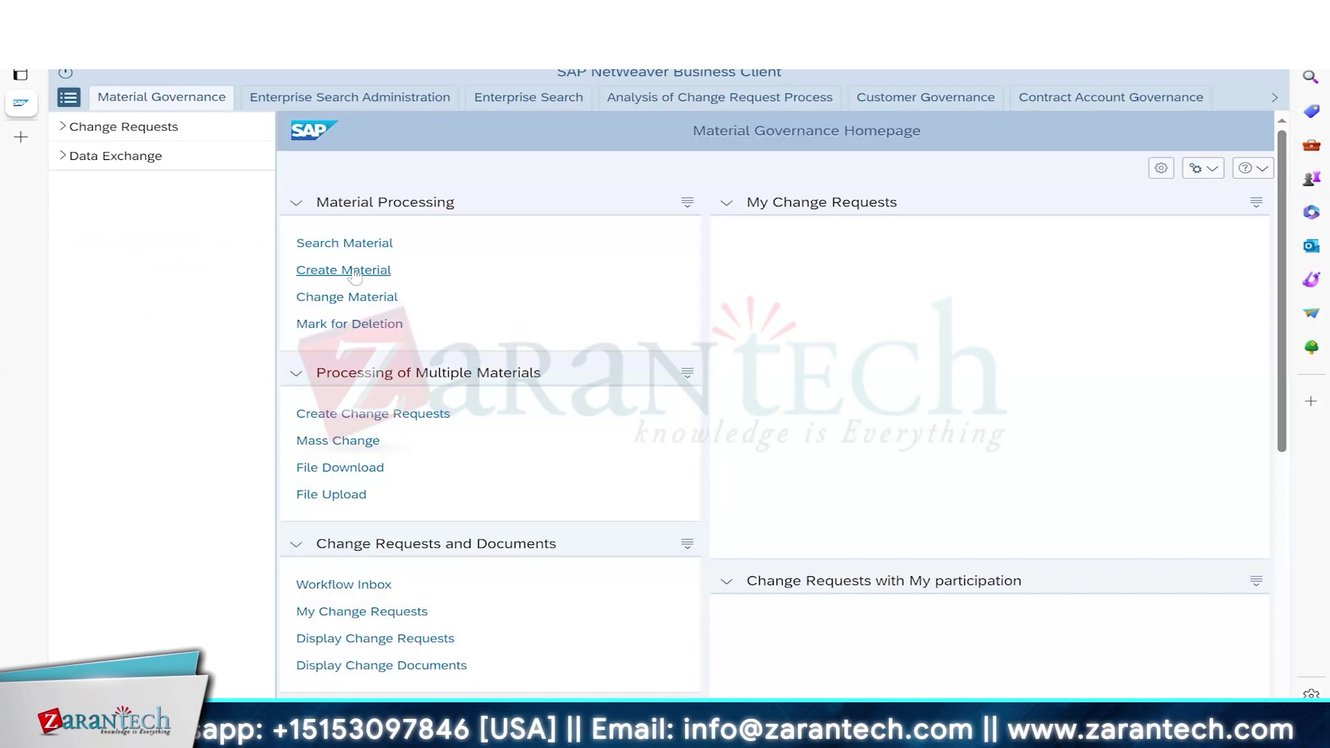
{"action": "left_click", "coordinate": [354, 270]}
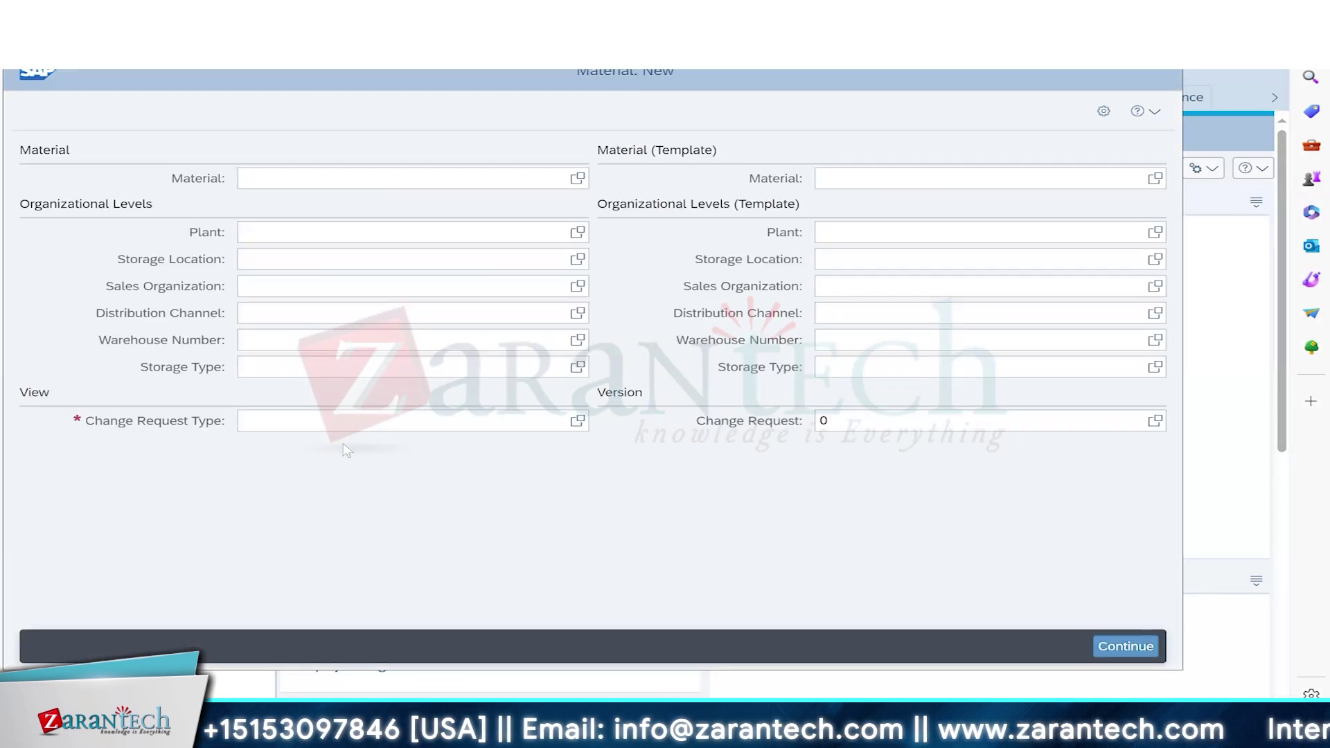
{"action": "left_click", "coordinate": [1123, 14]}
{"action": "left_click", "coordinate": [649, 416]}
{"action": "left_click", "coordinate": [745, 294]}
{"action": "left_click", "coordinate": [1278, 692]}
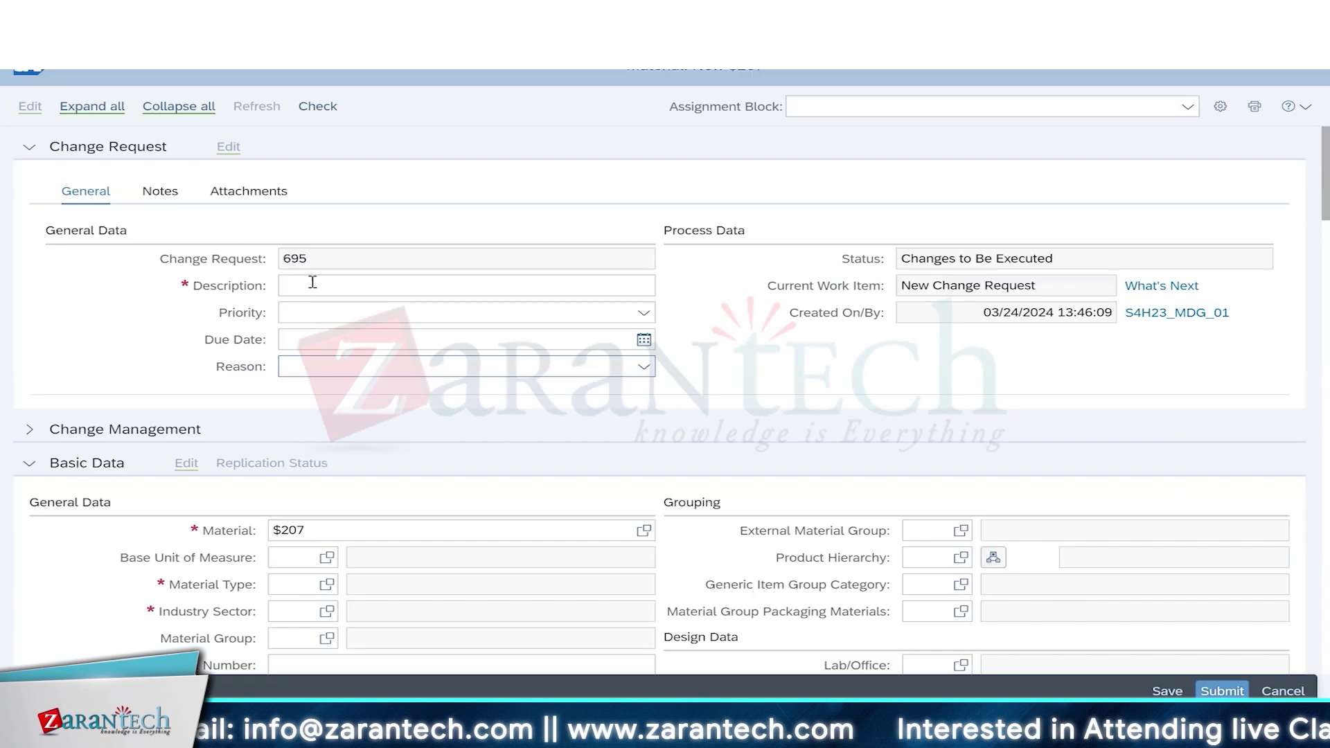
Enter the change request description SFASFASF and base unit of measure EA, and check the new material.
{"action": "left_click", "coordinate": [313, 282]}
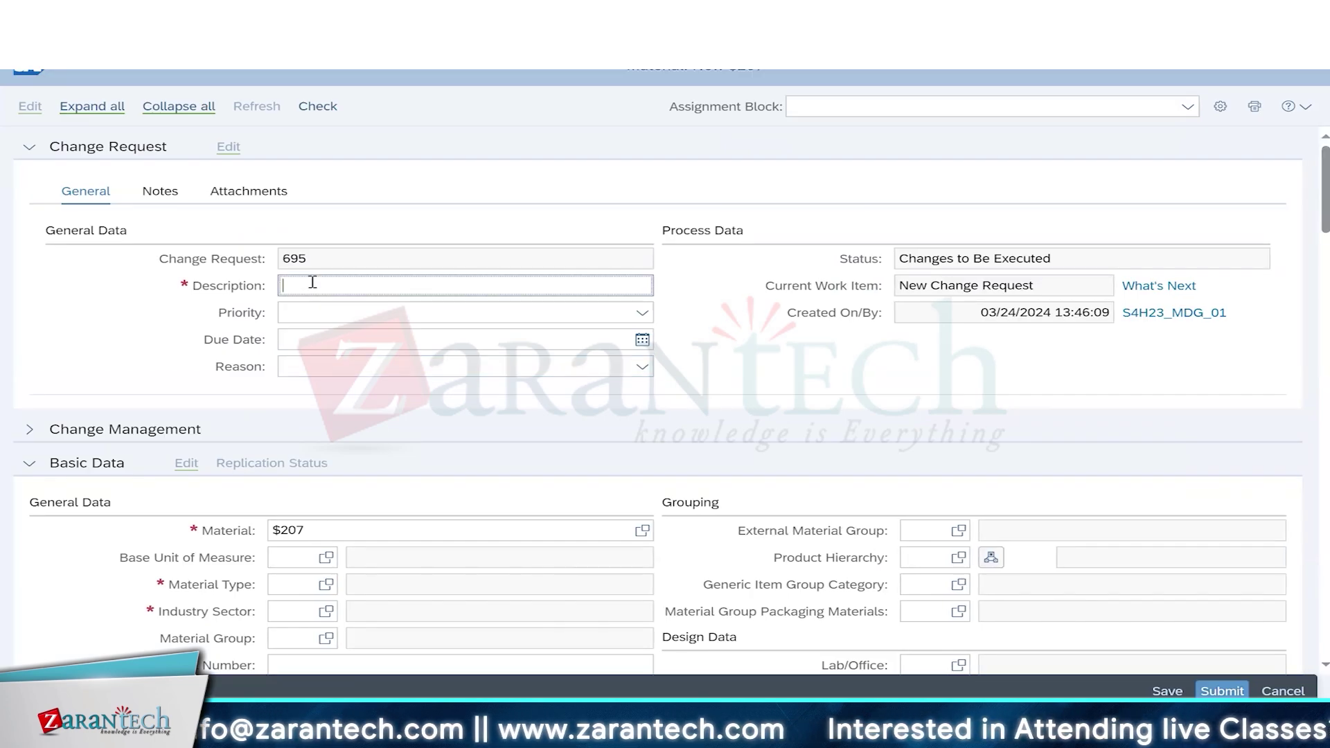
{"action": "type", "text": "SFASFASF"}
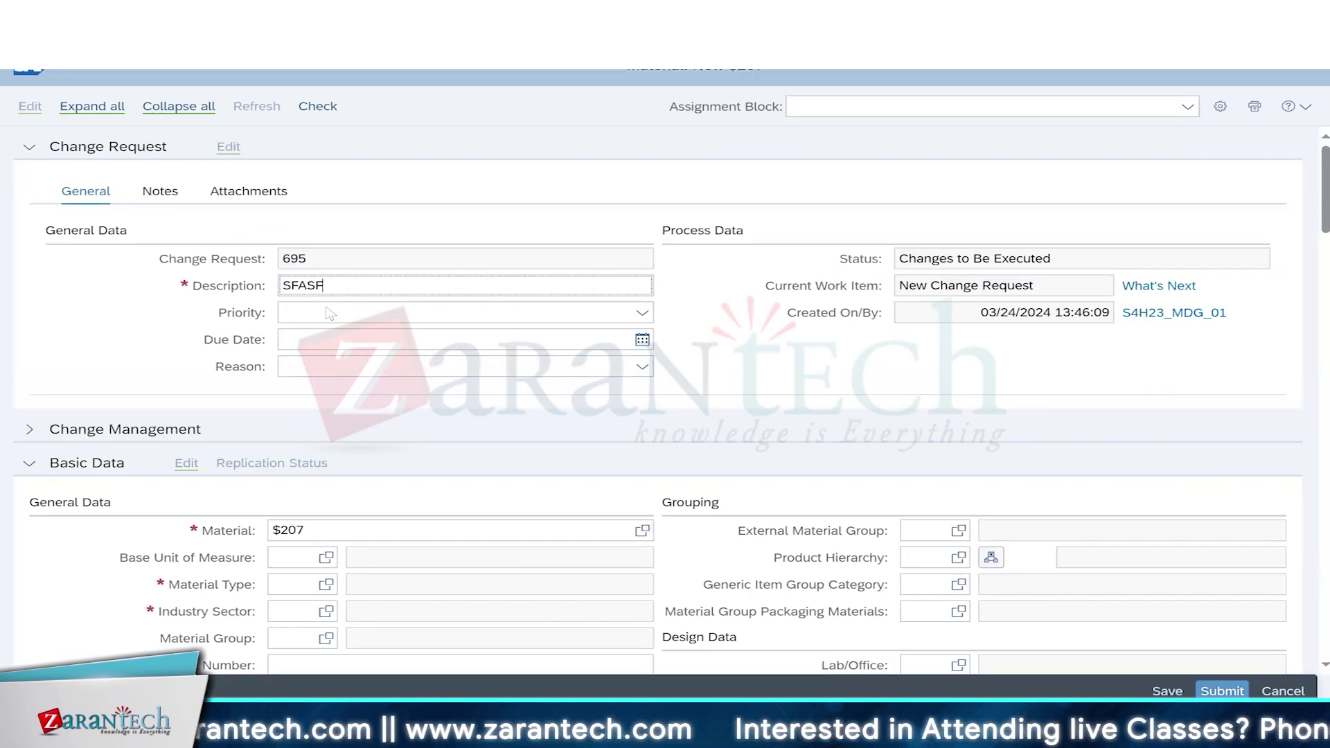
{"action": "scroll", "coordinate": [296, 388], "scroll_direction": "down", "scroll_amount": 1}
{"action": "scroll", "coordinate": [284, 512], "scroll_direction": "down", "scroll_amount": 2}
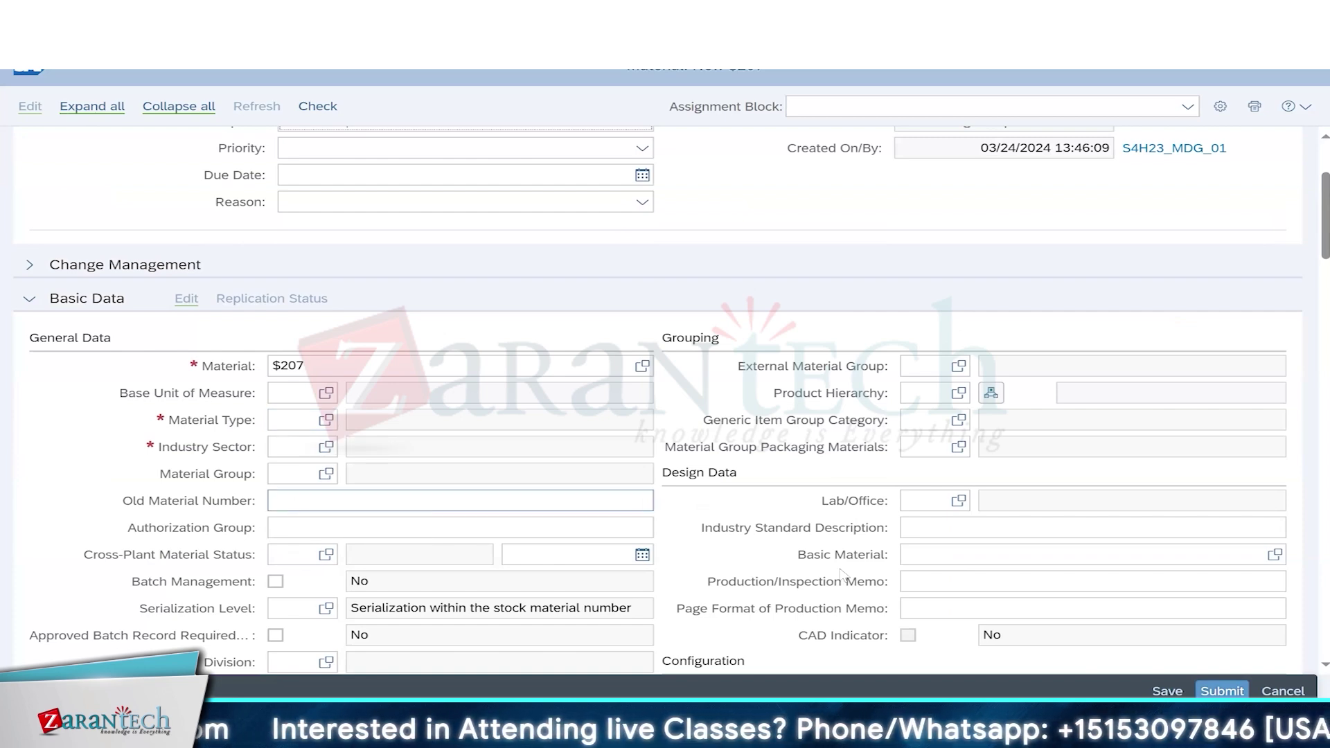
{"action": "left_click", "coordinate": [293, 392]}
{"action": "type", "text": "EA"}
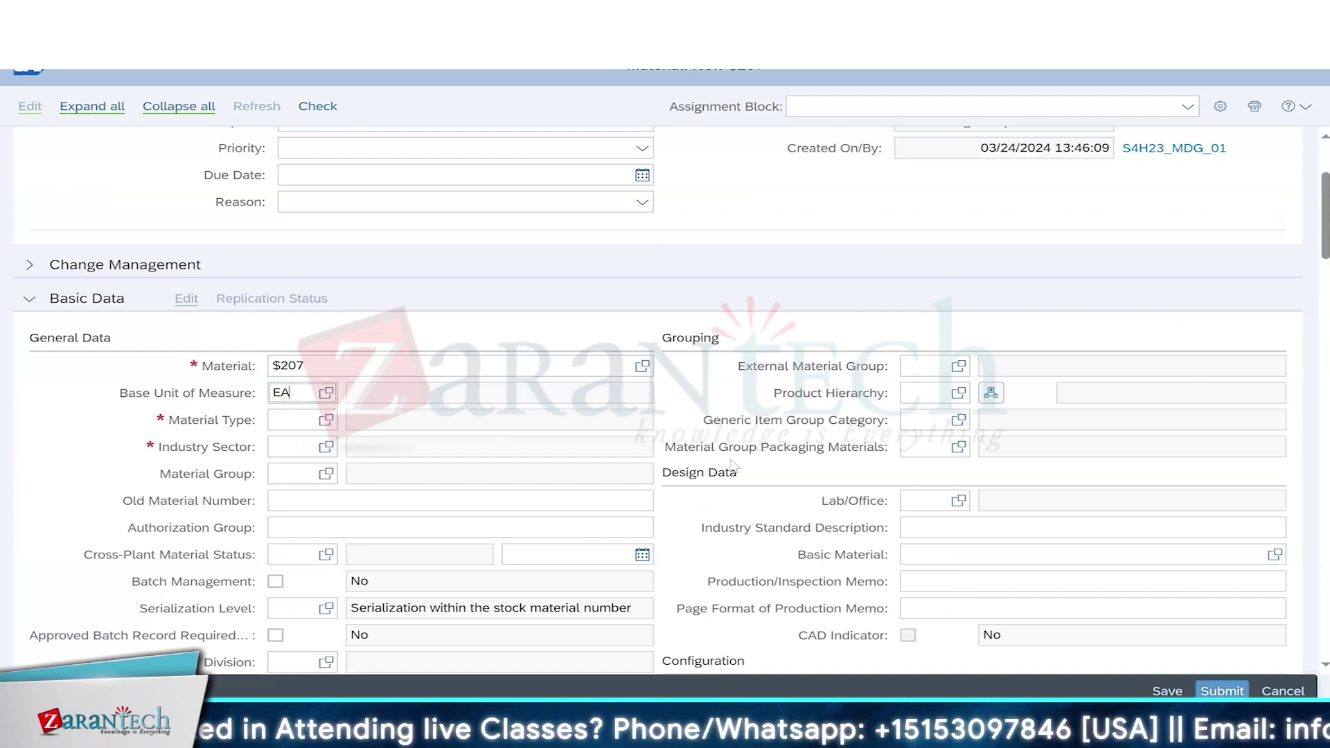
{"action": "key", "text": "Return"}
{"action": "left_click", "coordinate": [329, 113]}
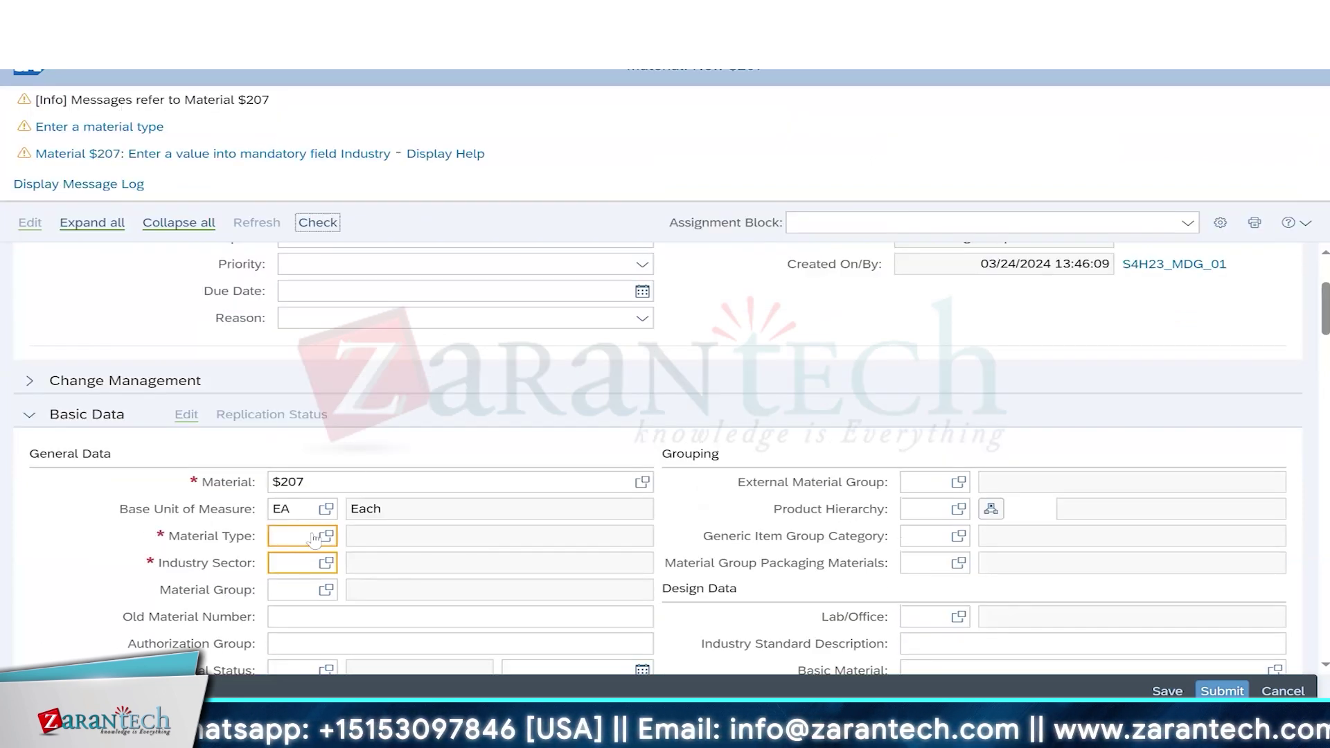
Set the industry sector to M and the material description to ASDAD, and check the material again.
{"action": "scroll", "coordinate": [295, 537], "scroll_direction": "down", "scroll_amount": 1}
{"action": "left_click", "coordinate": [286, 494]}
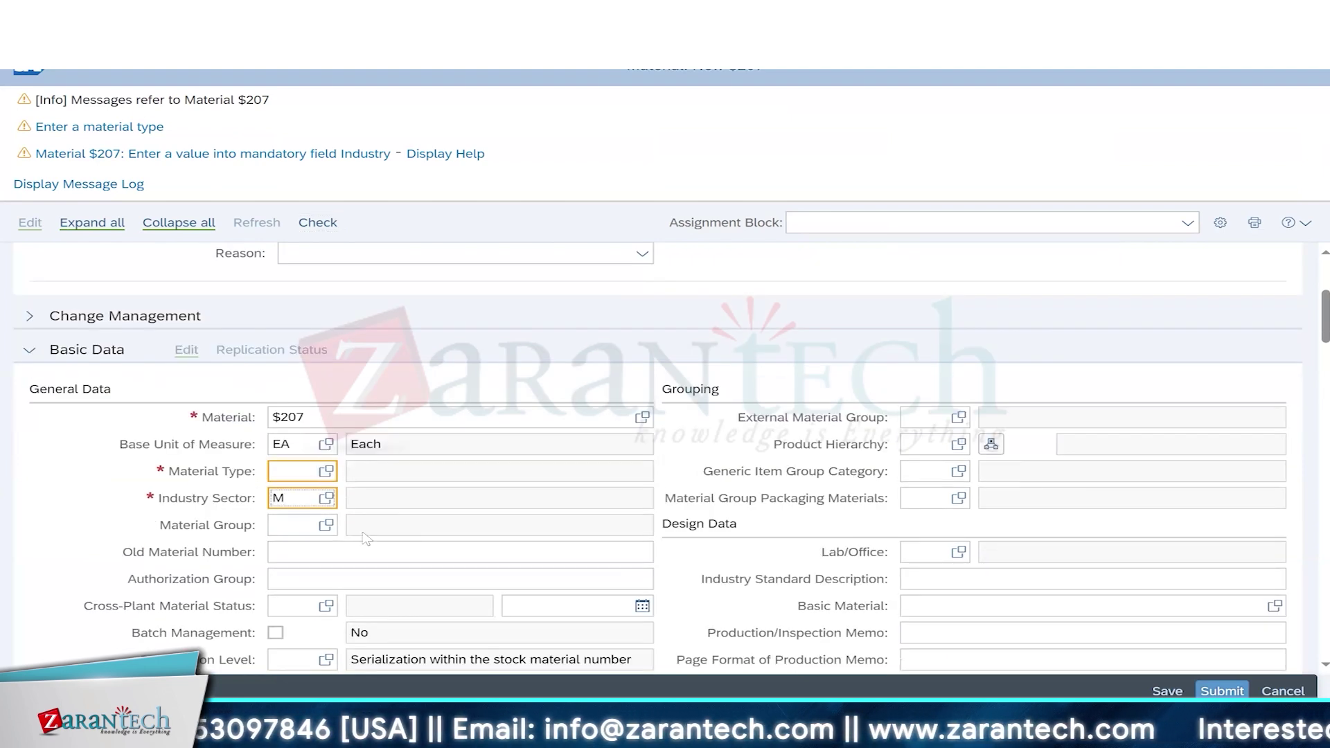
{"action": "scroll", "coordinate": [366, 539], "scroll_direction": "down", "scroll_amount": 8}
{"action": "left_click", "coordinate": [500, 599]}
{"action": "type", "text": "ASDAD"}
{"action": "scroll", "coordinate": [311, 426], "scroll_direction": "up", "scroll_amount": 2}
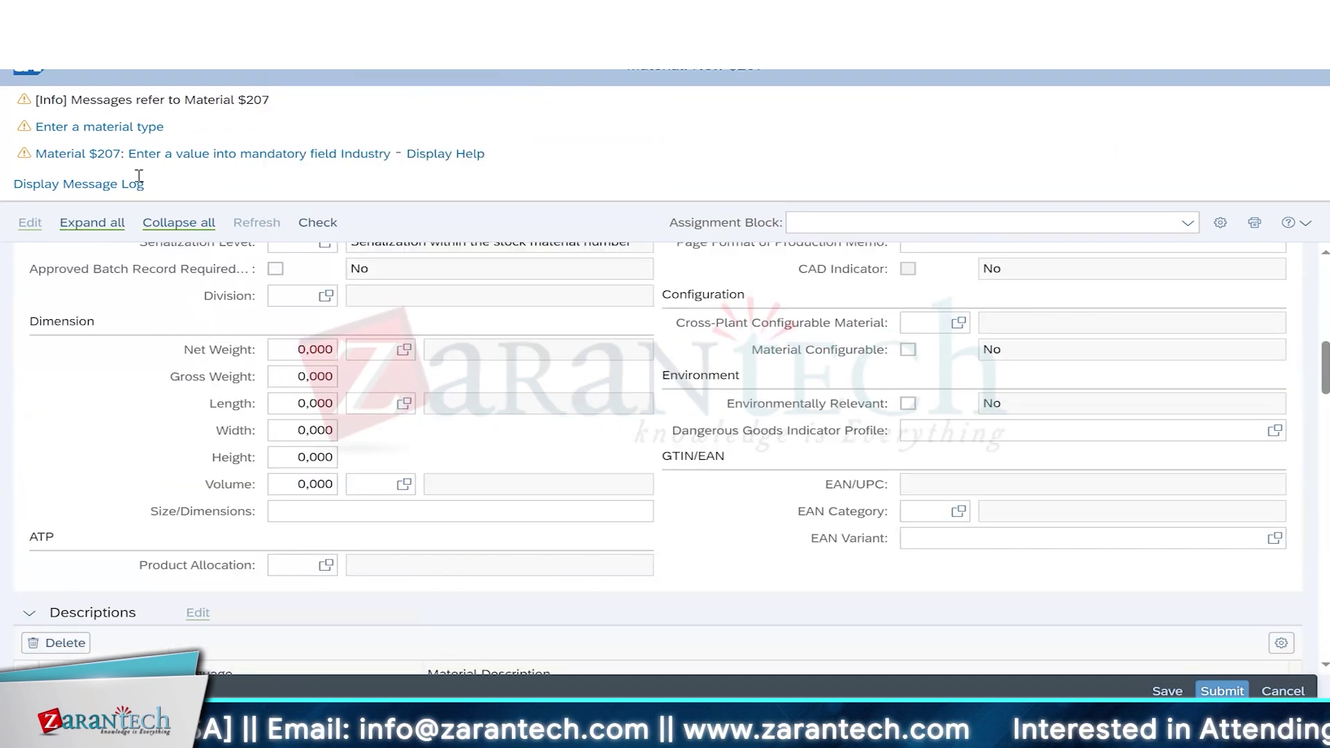
{"action": "scroll", "coordinate": [311, 425], "scroll_direction": "up", "scroll_amount": 3}
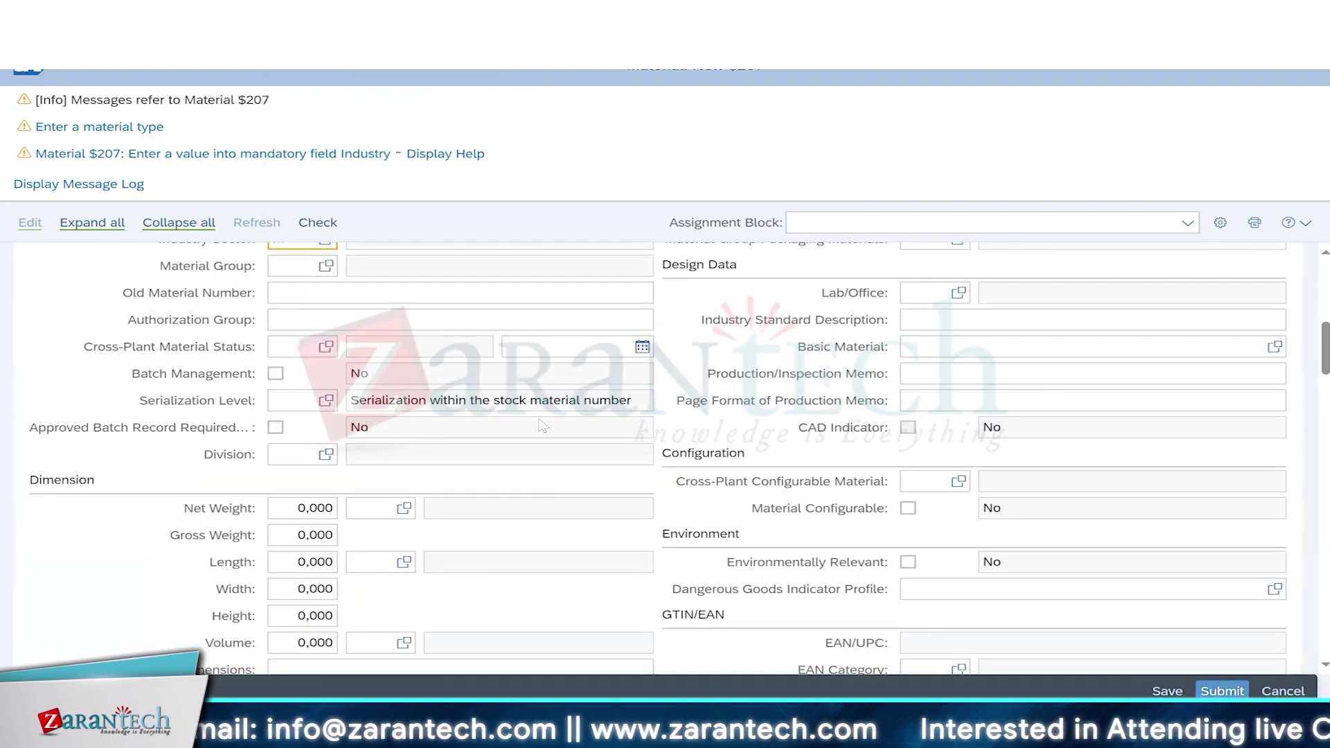
{"action": "scroll", "coordinate": [543, 425], "scroll_direction": "up", "scroll_amount": 8}
{"action": "left_click", "coordinate": [318, 223]}
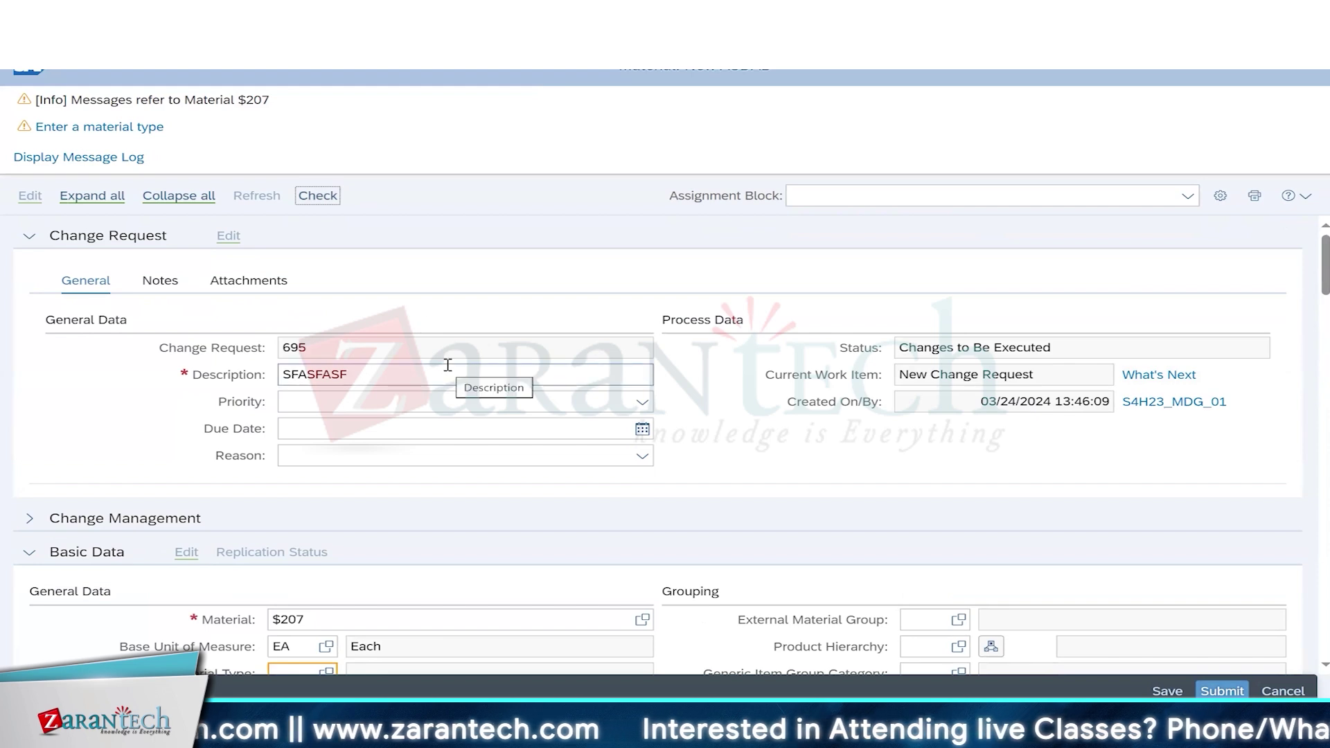
Set the material type to FERT and check the material with the old material number left empty.
{"action": "scroll", "coordinate": [465, 388], "scroll_direction": "down", "scroll_amount": 1}
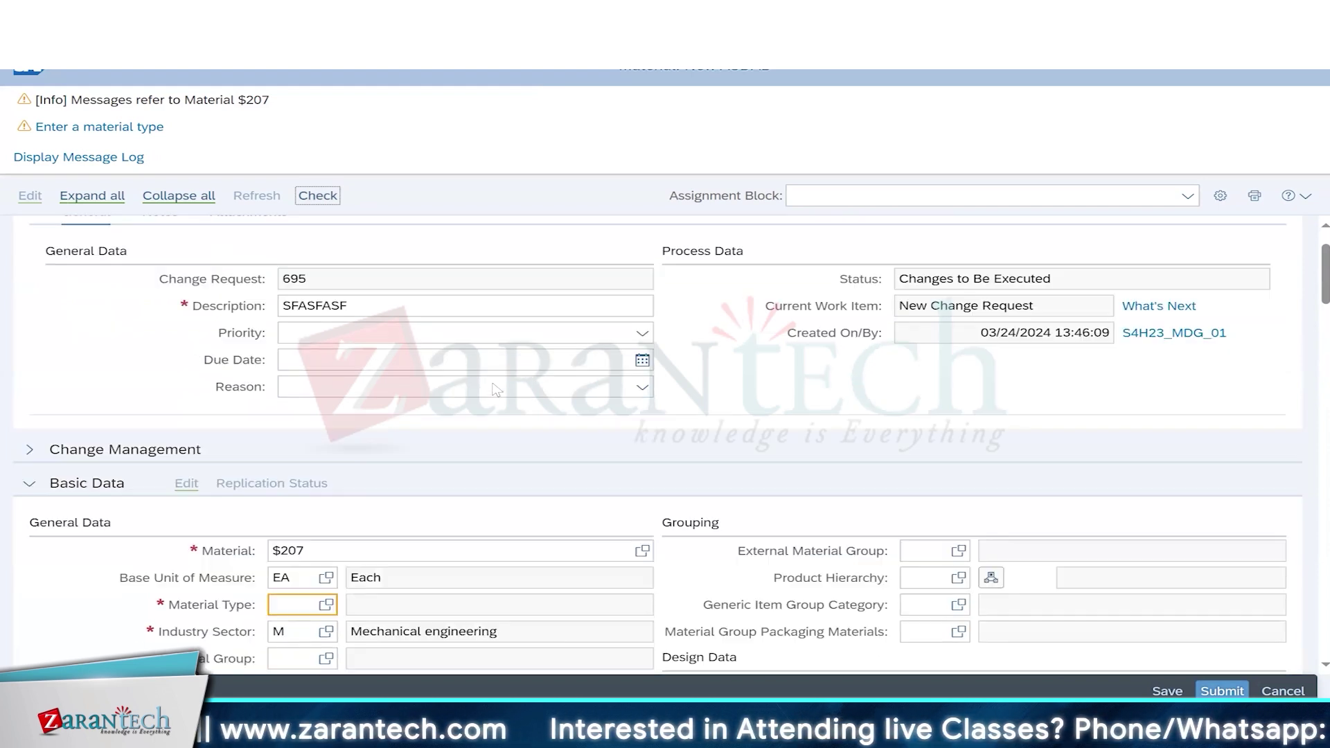
{"action": "scroll", "coordinate": [353, 432], "scroll_direction": "down", "scroll_amount": 3}
{"action": "left_click", "coordinate": [285, 401]}
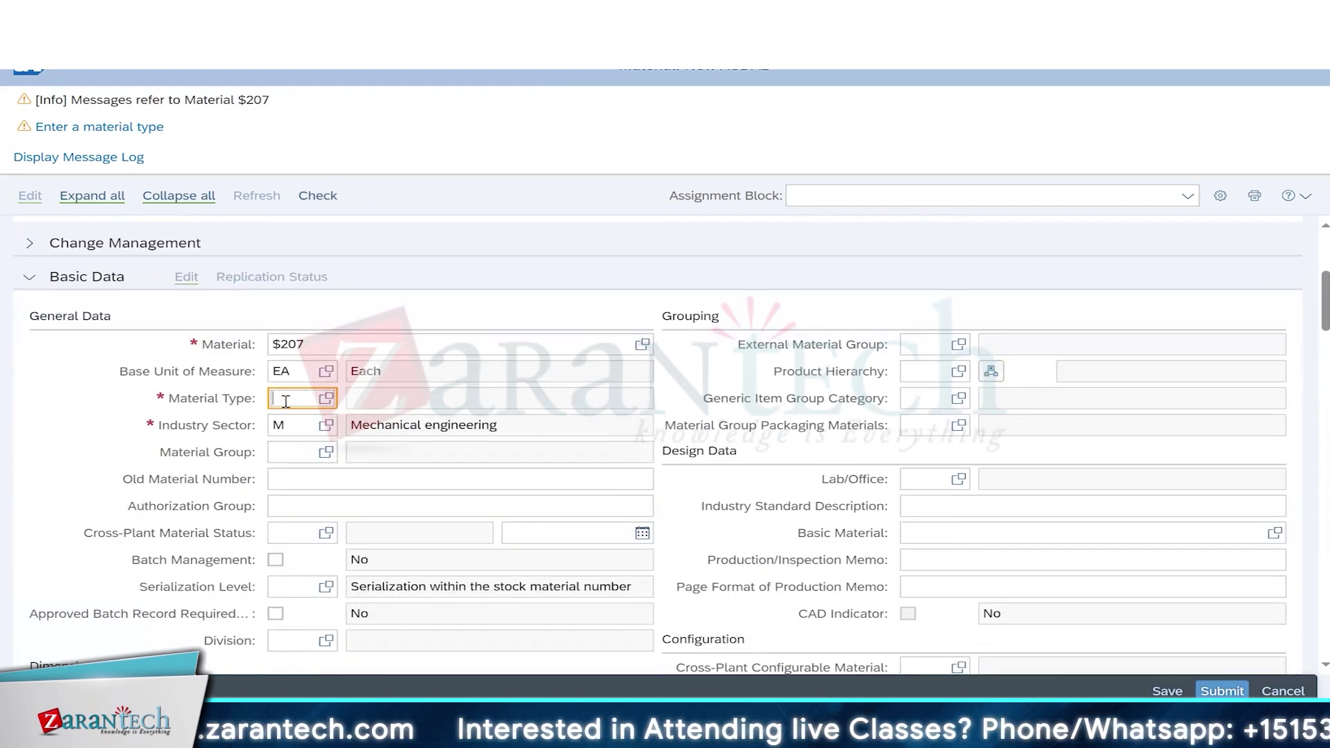
{"action": "type", "text": "FERT"}
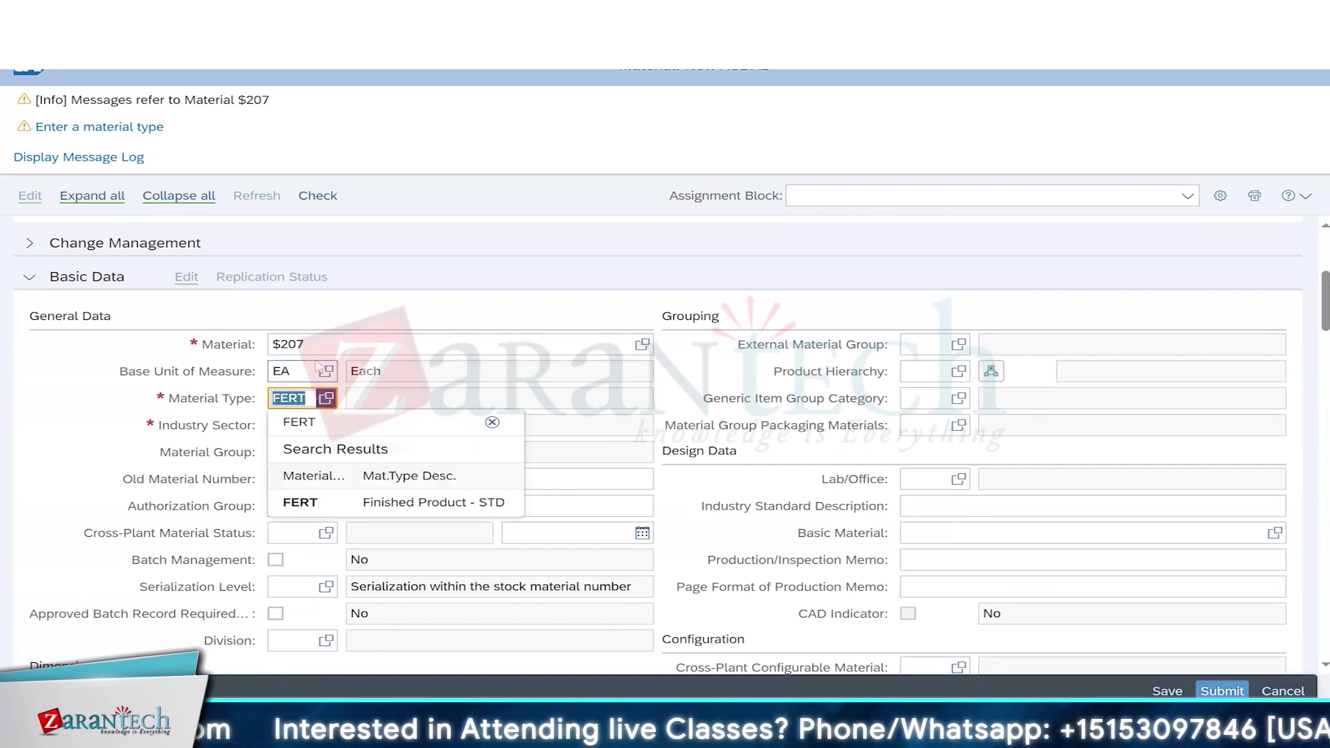
{"action": "key", "text": "Return"}
{"action": "left_click", "coordinate": [321, 111]}
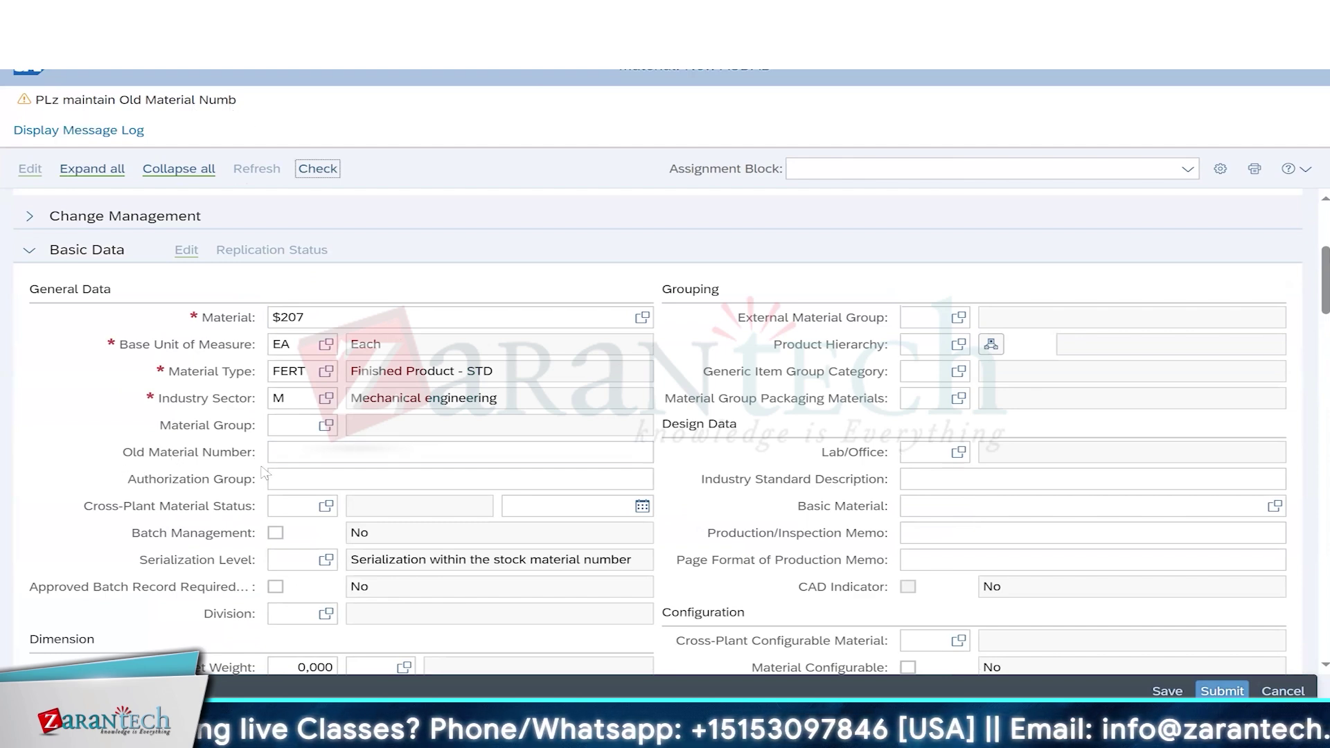
Enter 12345 as the old material number and rerun the check on the material.
{"action": "left_click", "coordinate": [309, 456]}
{"action": "type", "text": "12345"}
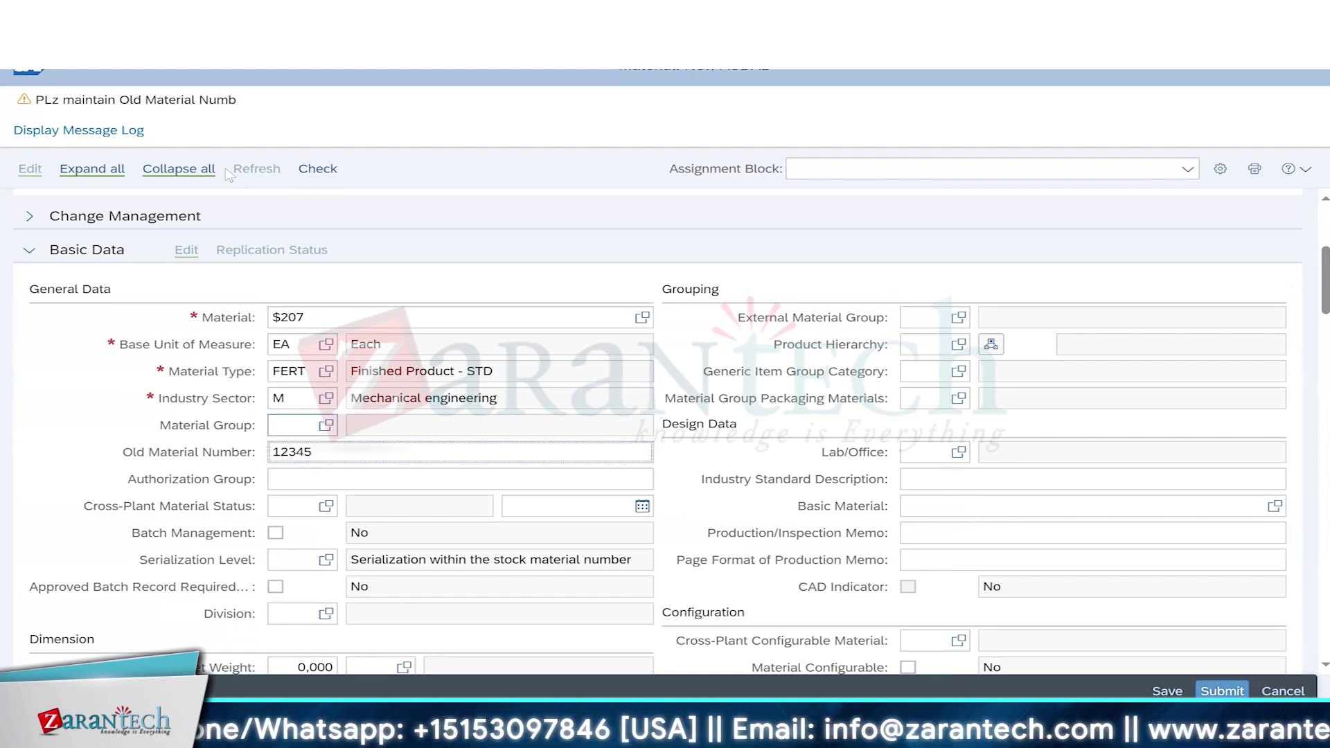
{"action": "left_click", "coordinate": [315, 171]}
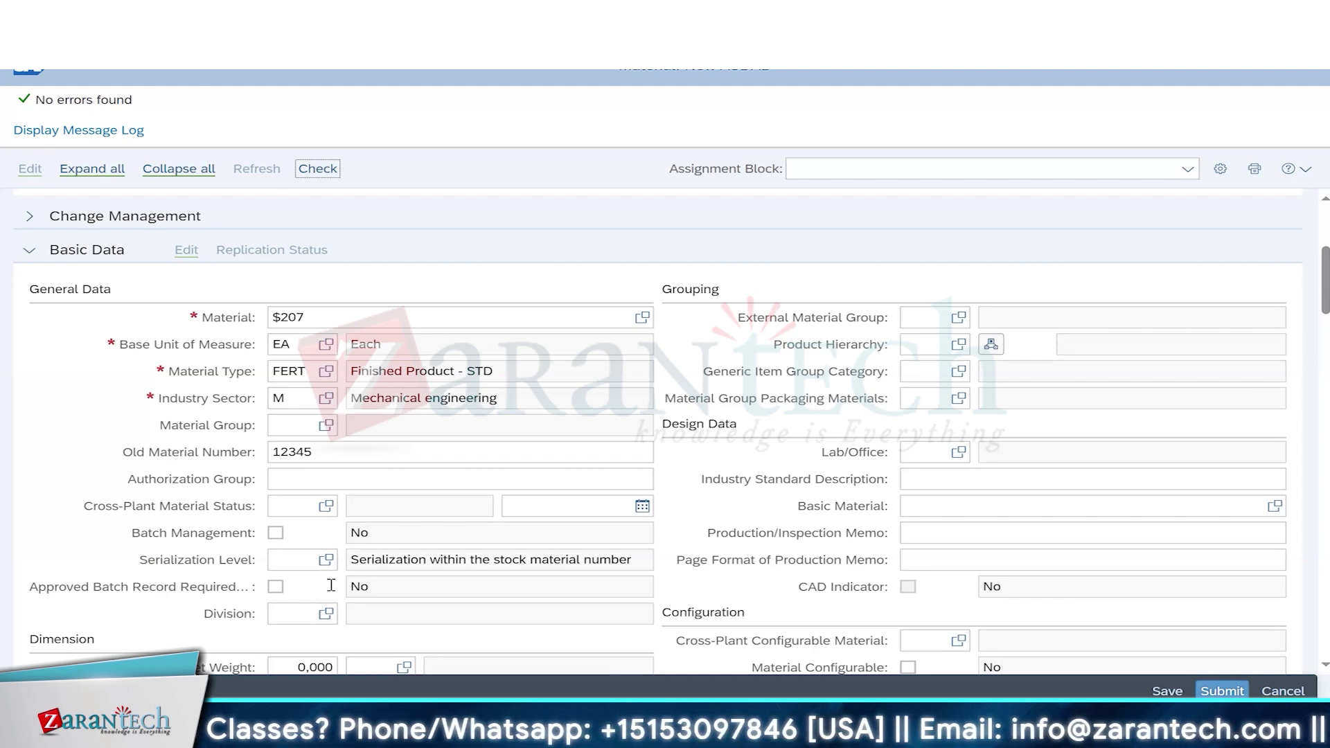
Switch back to the BRFplus catalog, open ruleset RS_MATERIAL assigned to CHECK_MATERIAL, and look at the options for inserting a rule.
{"action": "left_click", "coordinate": [556, 730]}
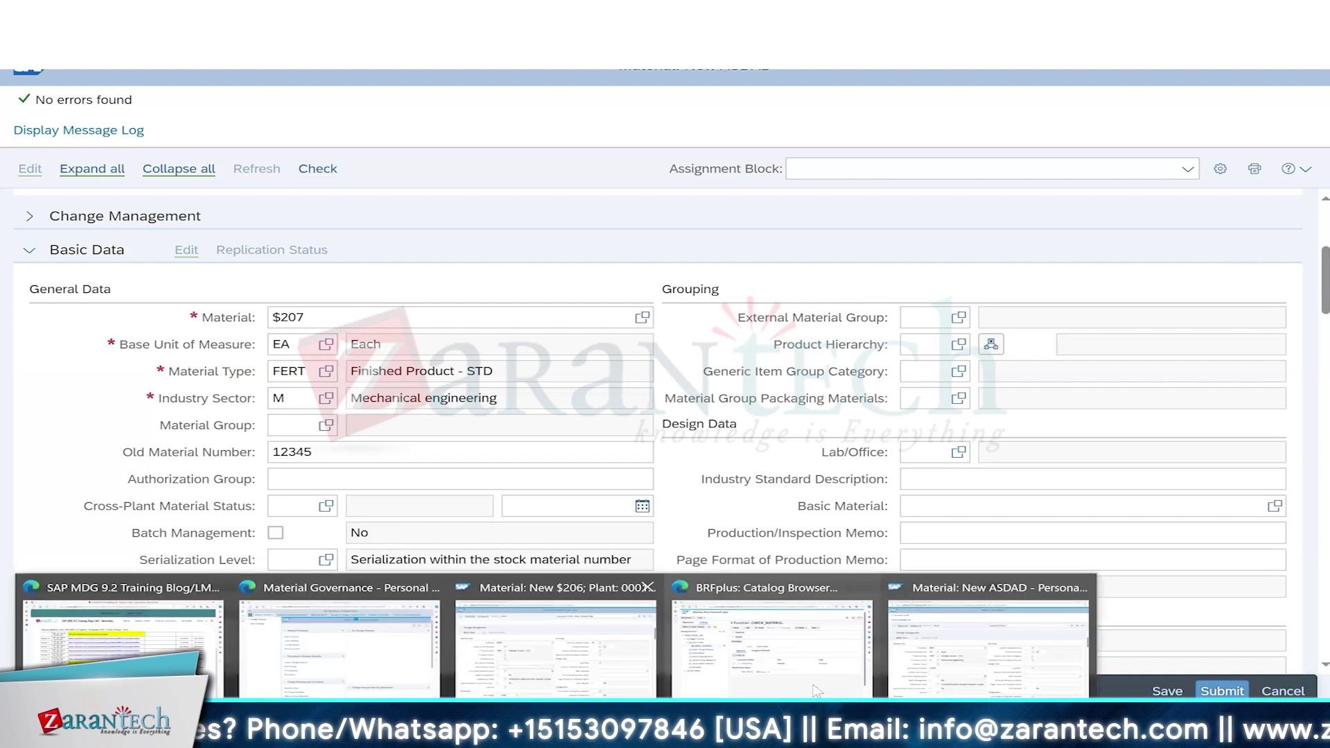
{"action": "left_click", "coordinate": [771, 648]}
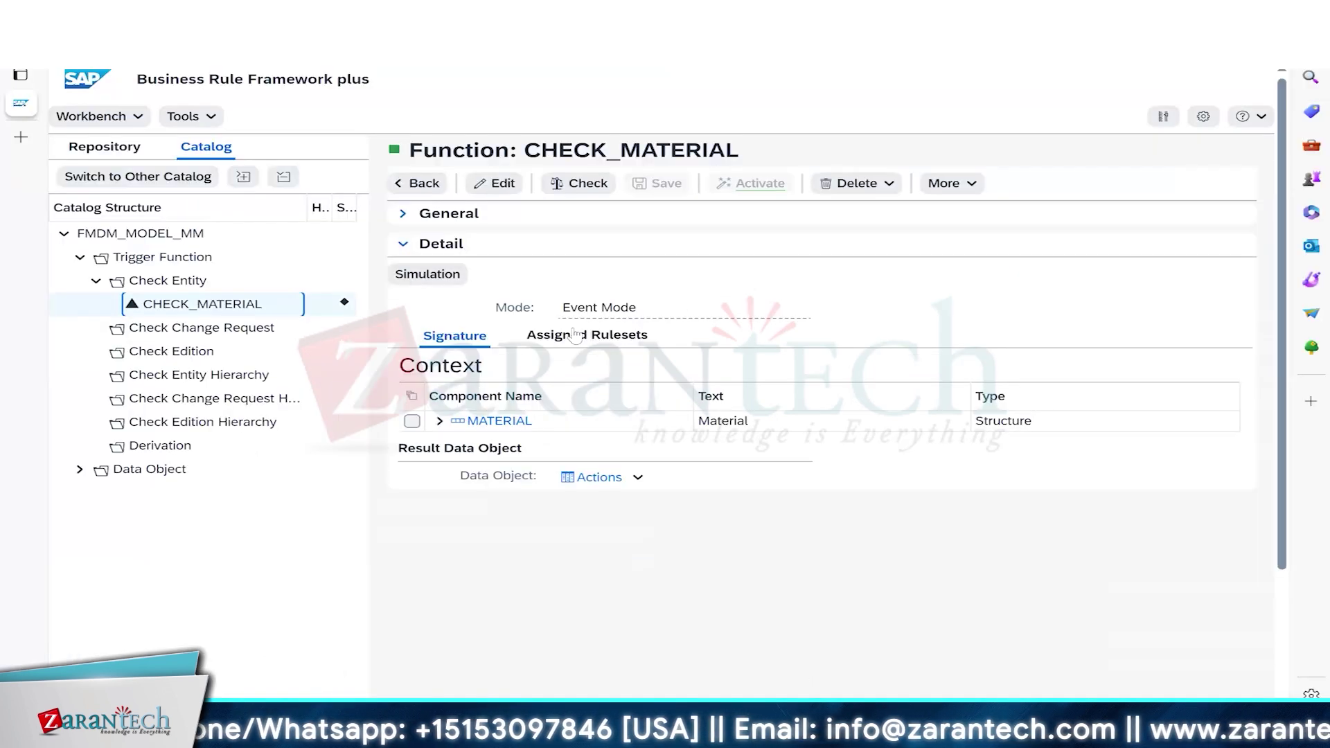
{"action": "left_click", "coordinate": [597, 336]}
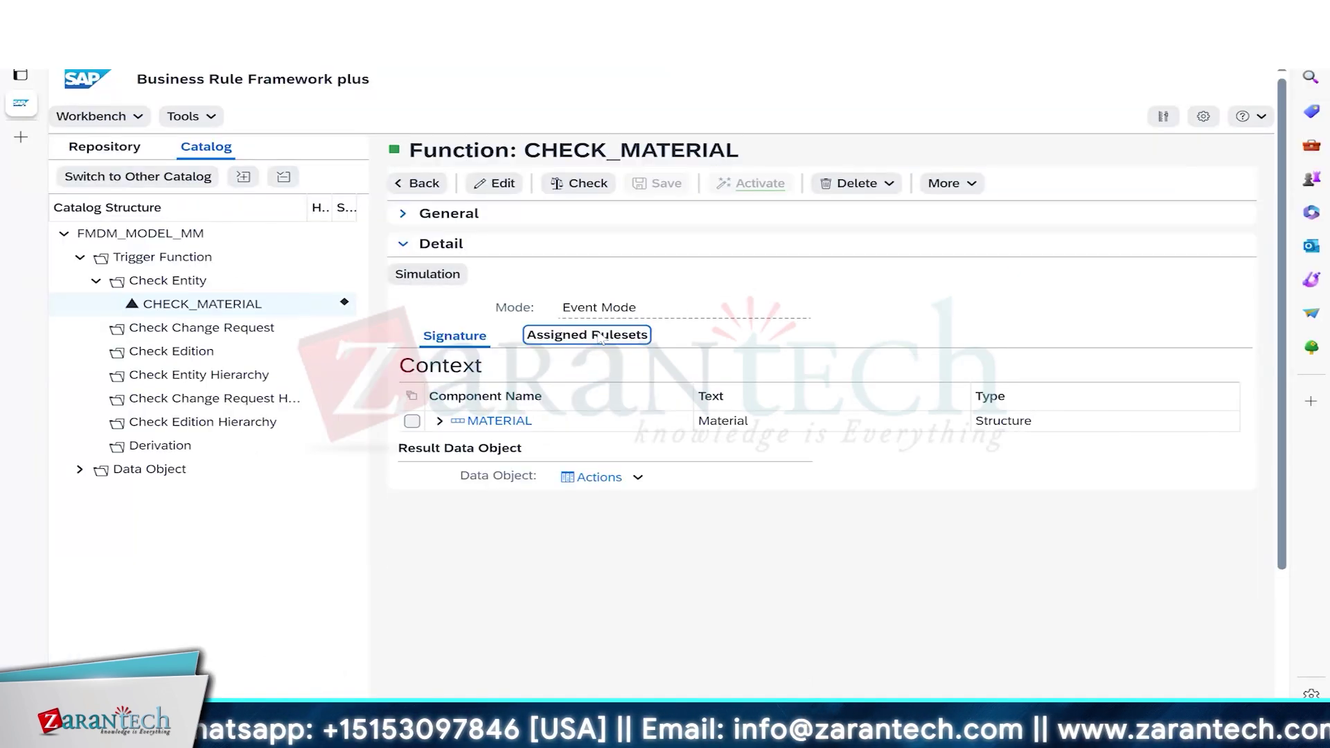
{"action": "double_click", "coordinate": [483, 462]}
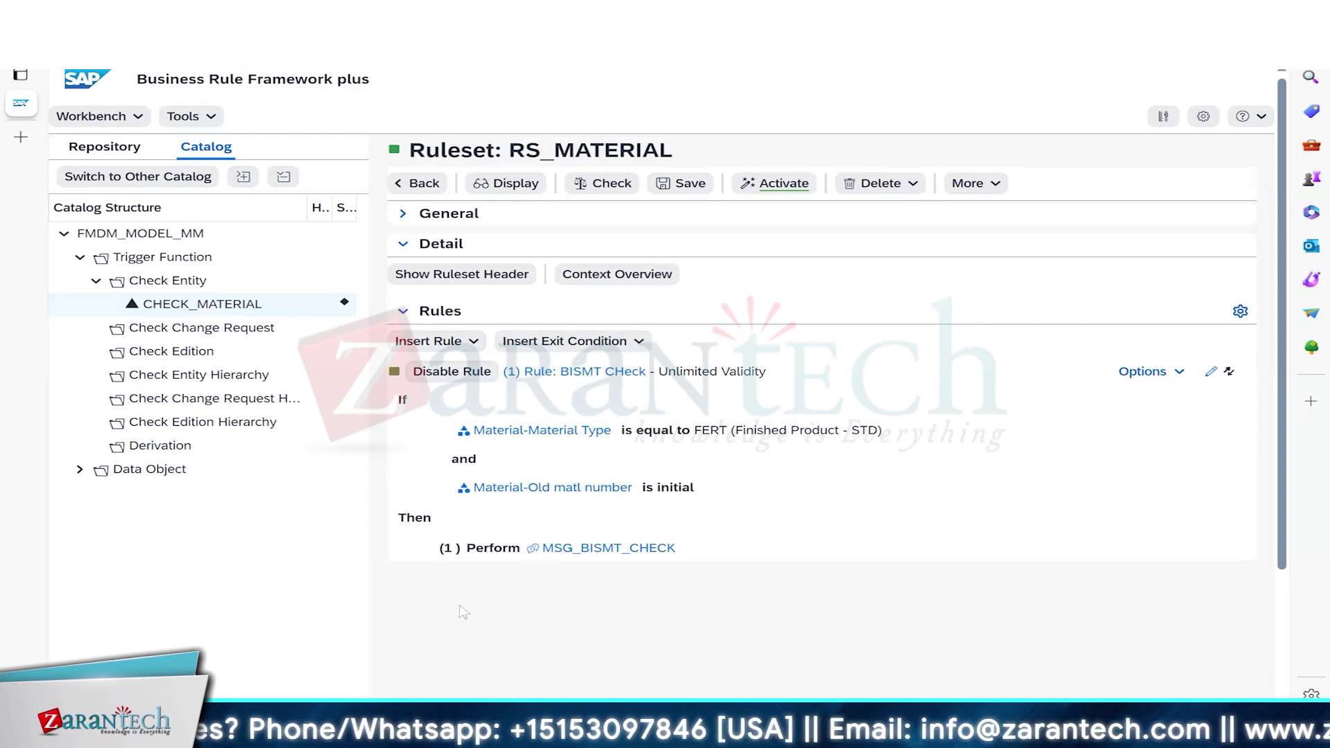
{"action": "left_click", "coordinate": [447, 344]}
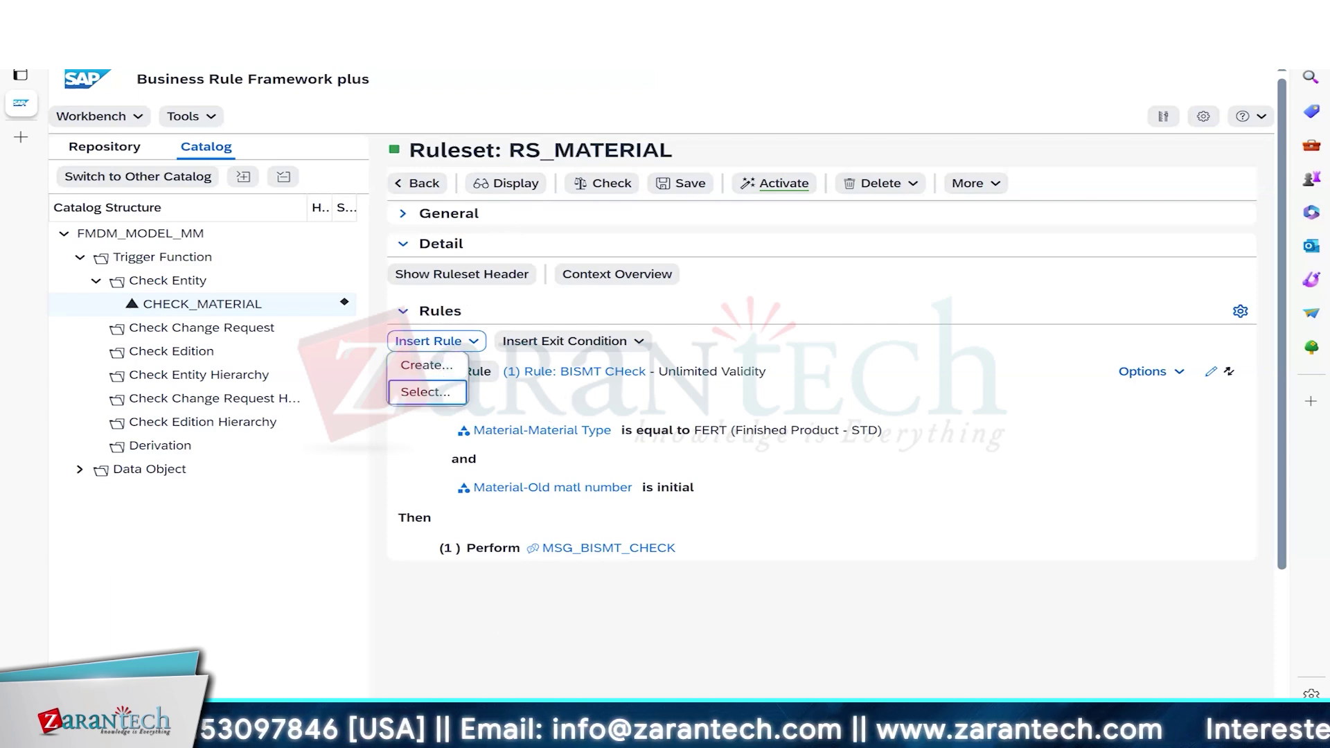
{"action": "left_click", "coordinate": [483, 636]}
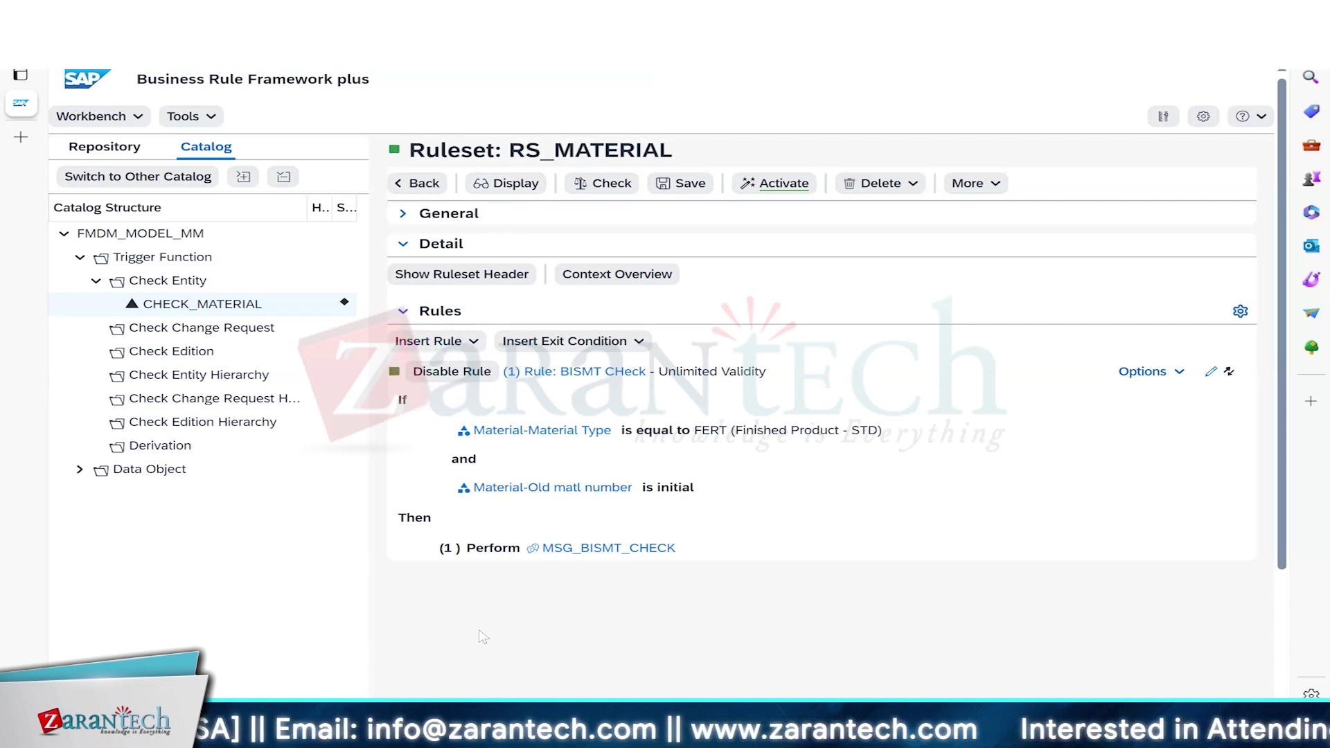